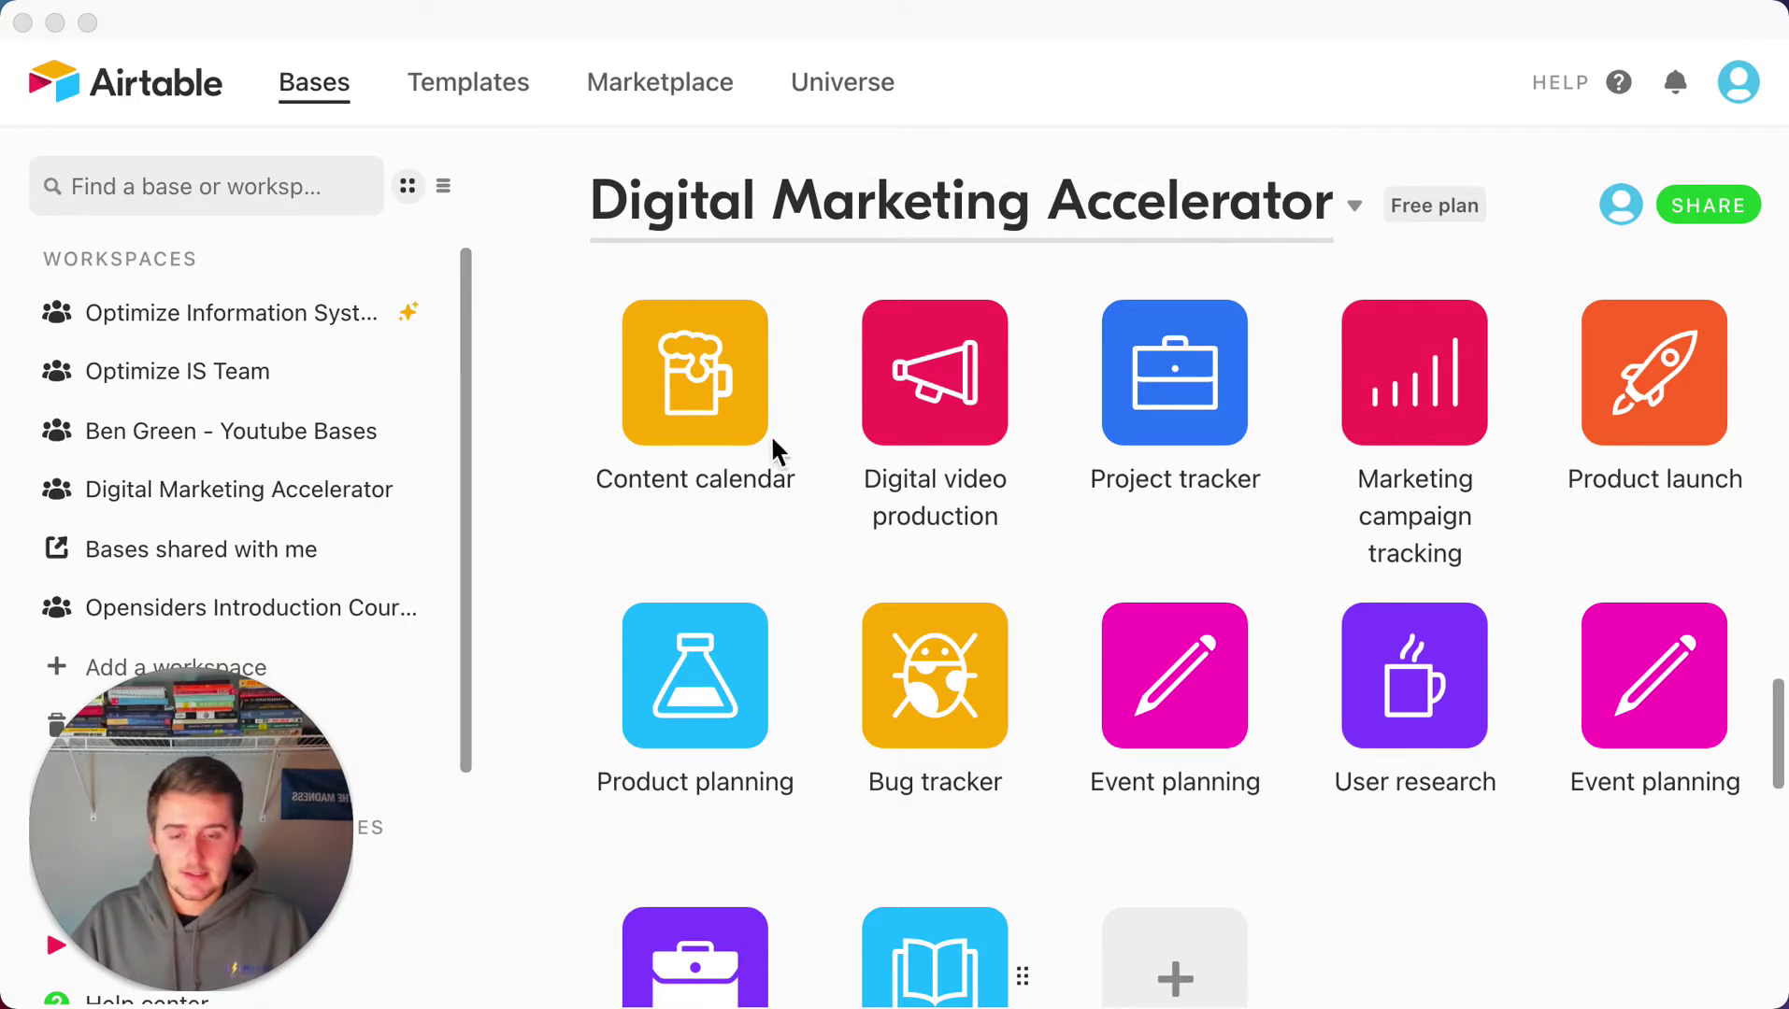
# Look through the bases in the Digital Marketing Accelerator workspace
pyautogui.scroll(-1, 1053, 697)
pyautogui.scroll(-1, 1056, 710)
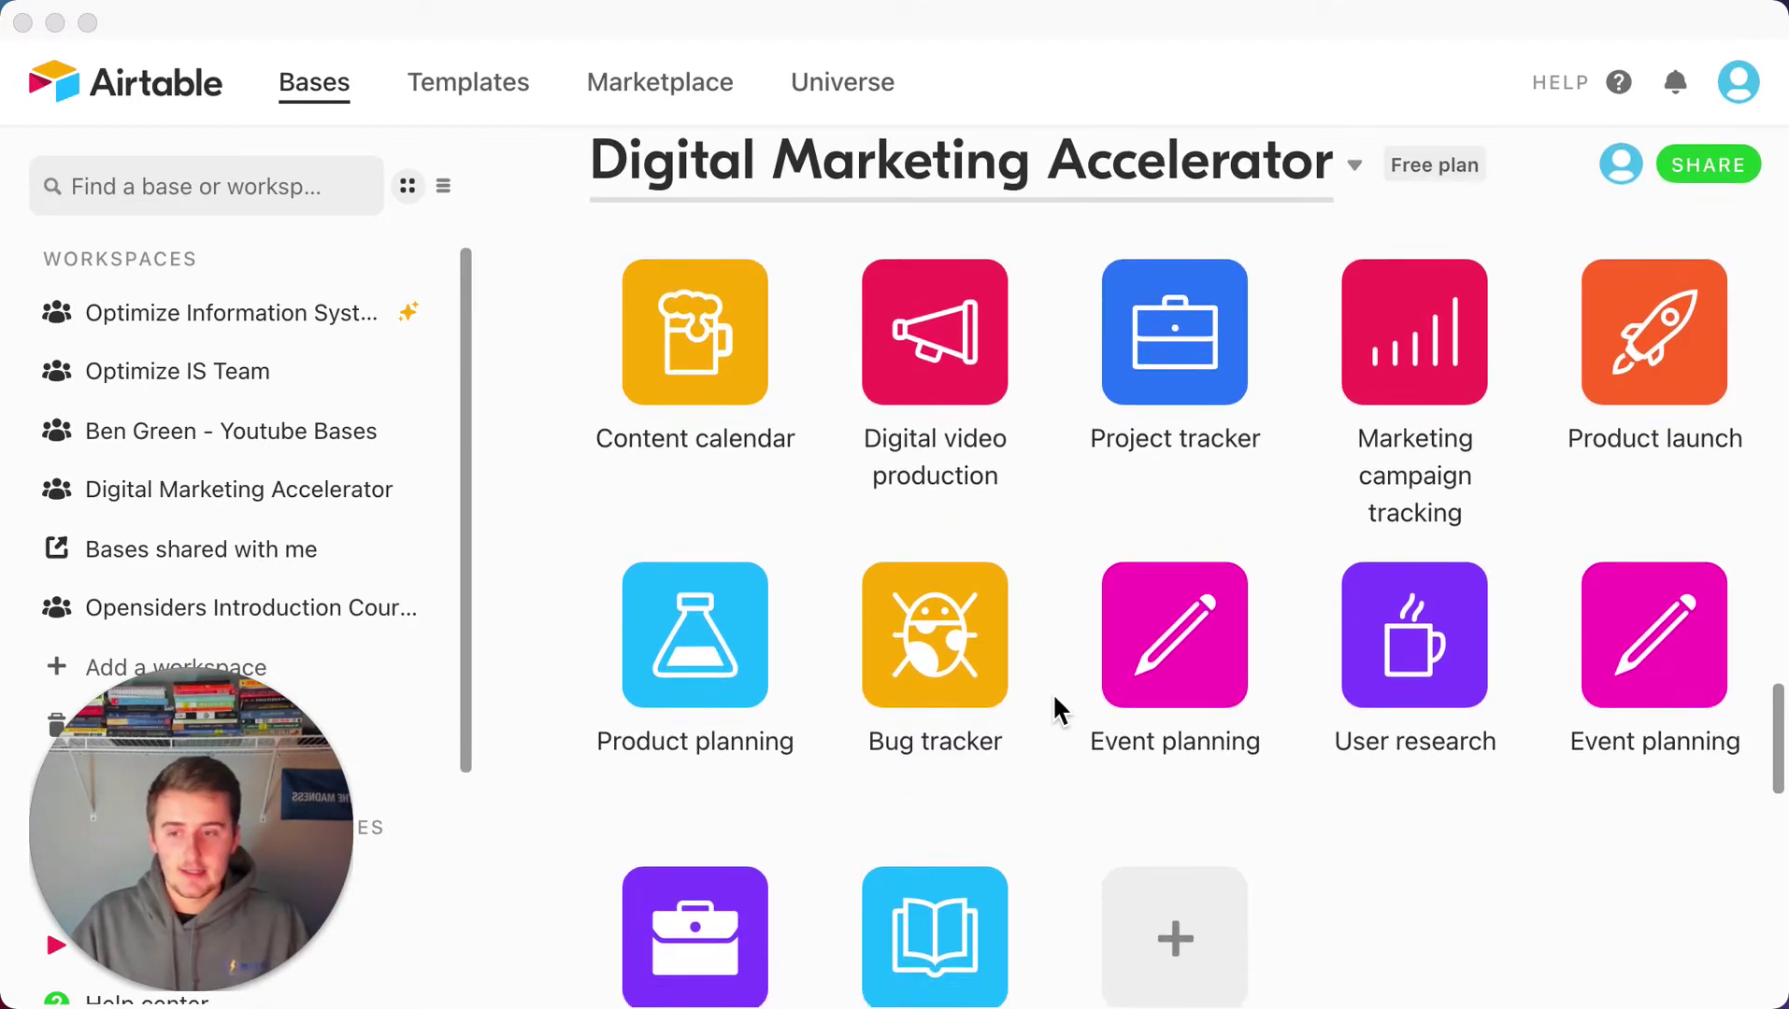
pyautogui.scroll(-4, 1055, 709)
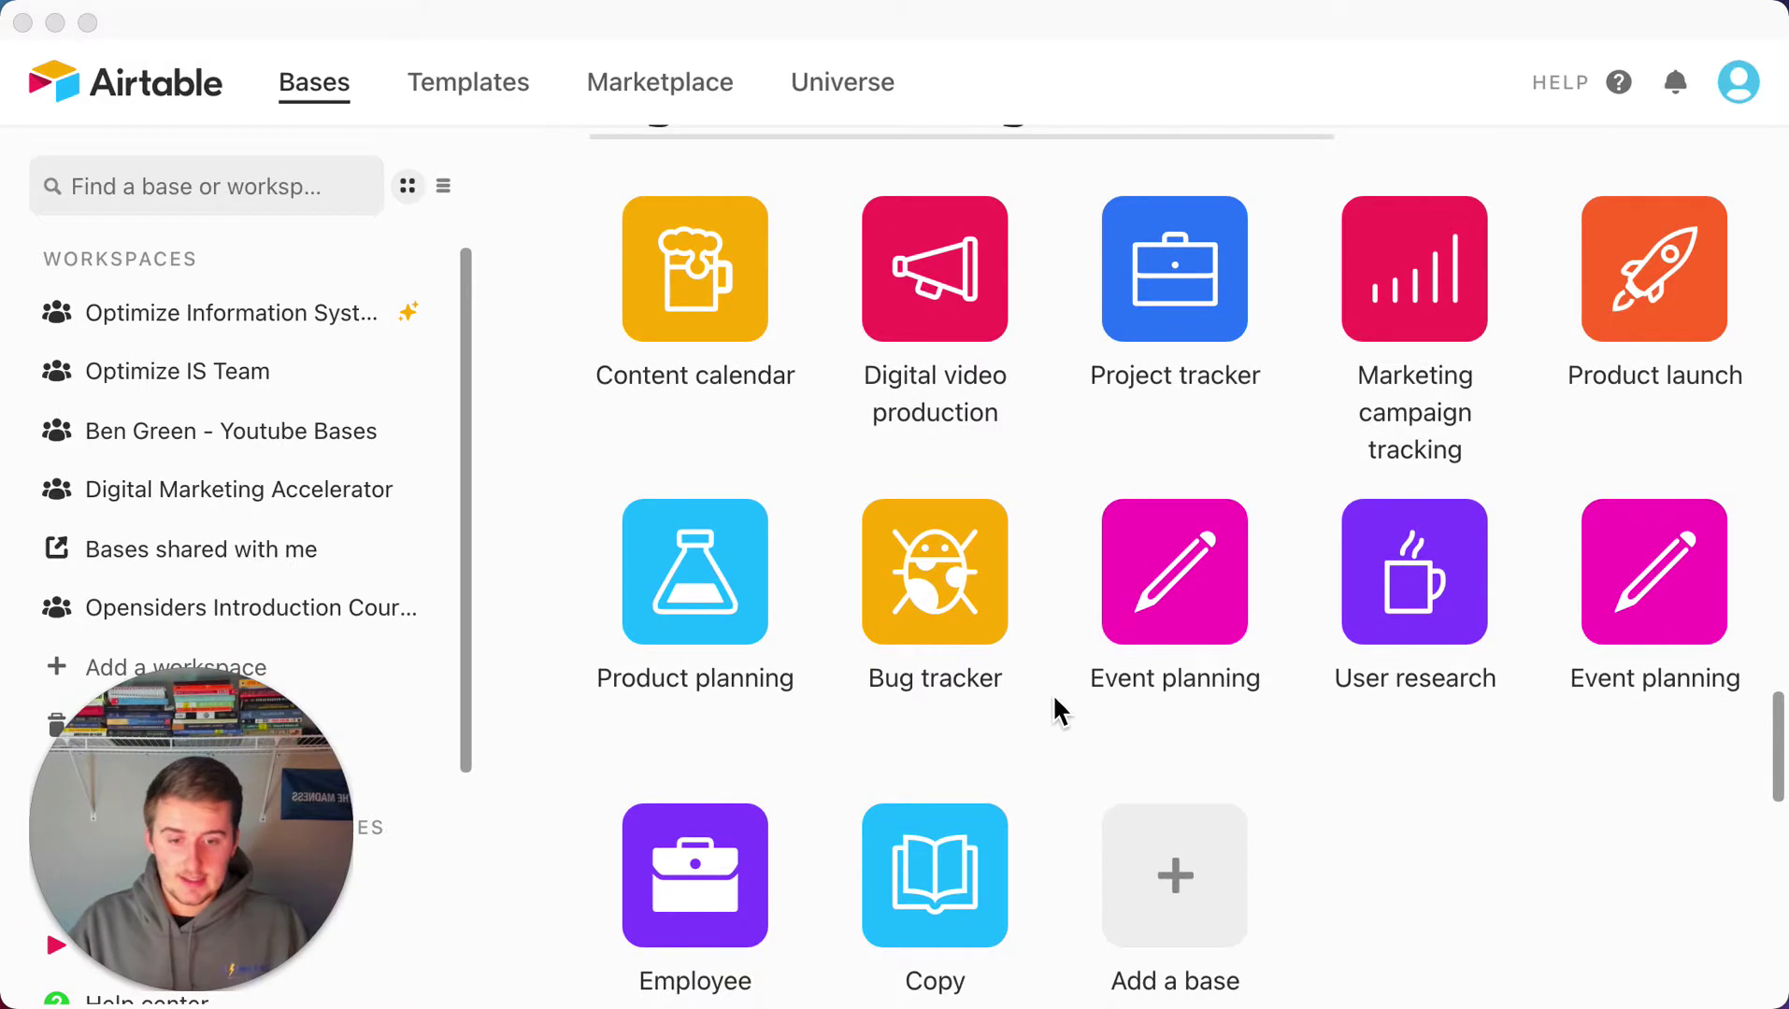
pyautogui.scroll(-1, 1168, 804)
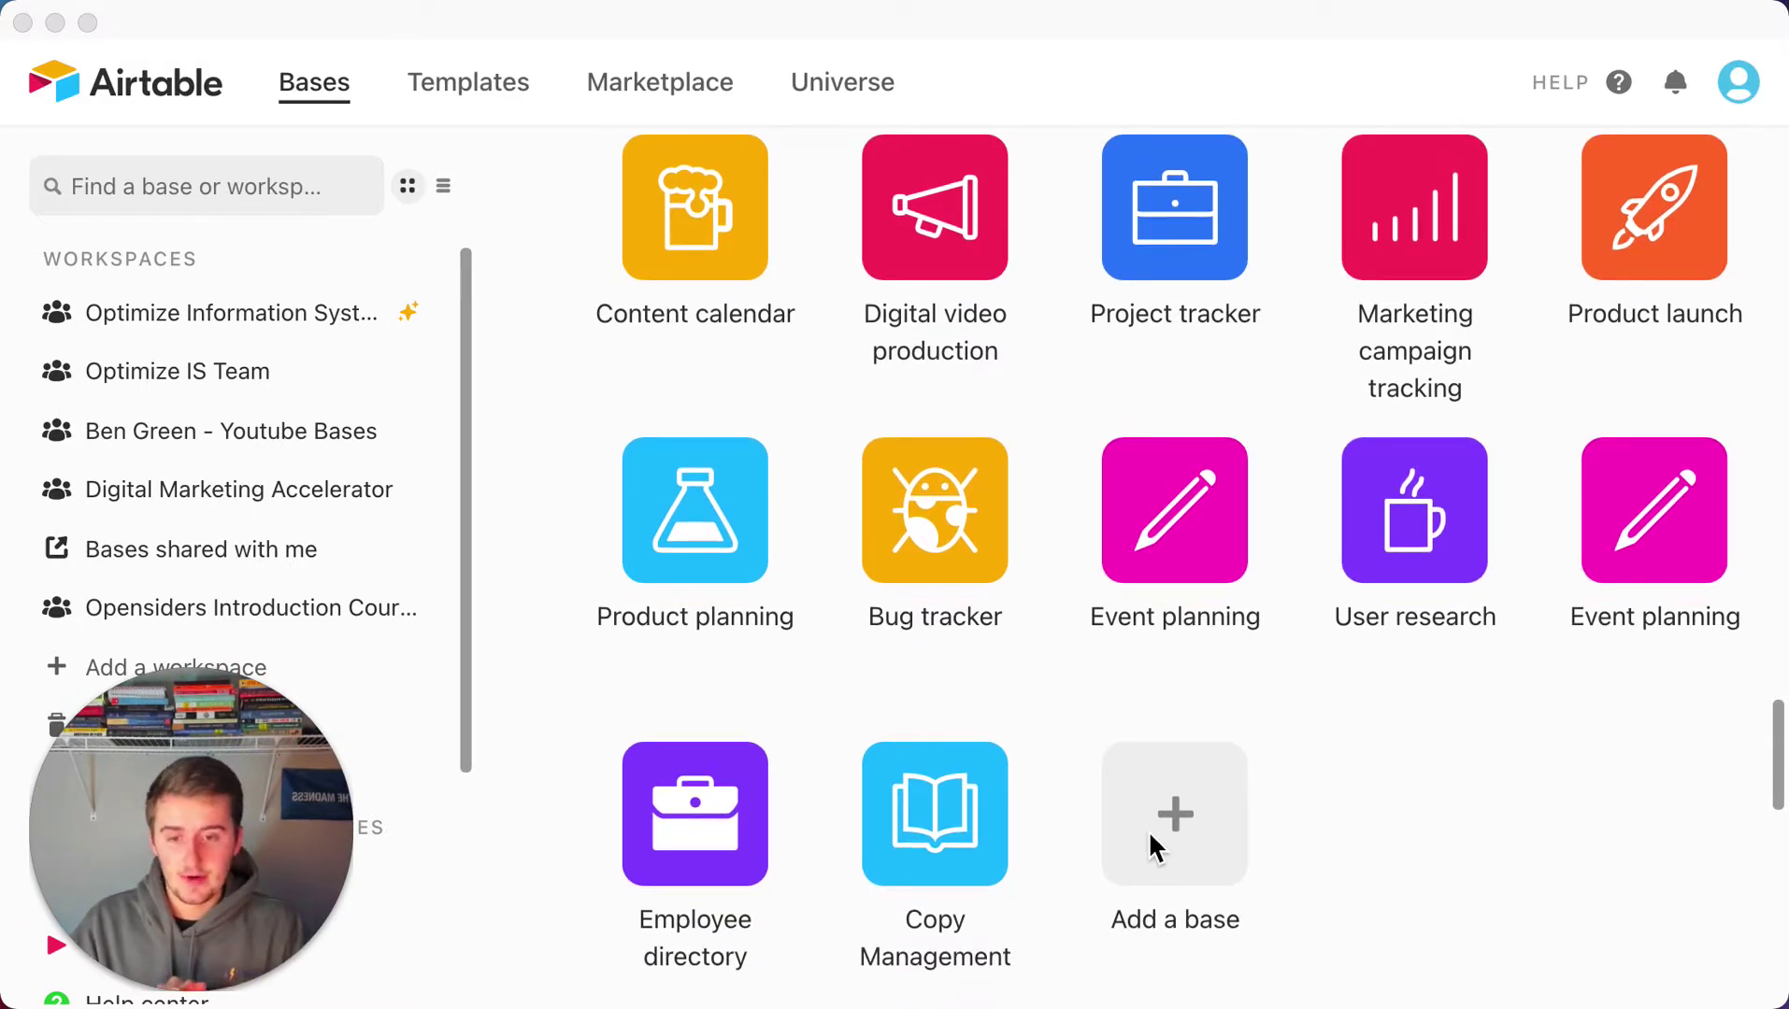
pyautogui.scroll(6, 1065, 655)
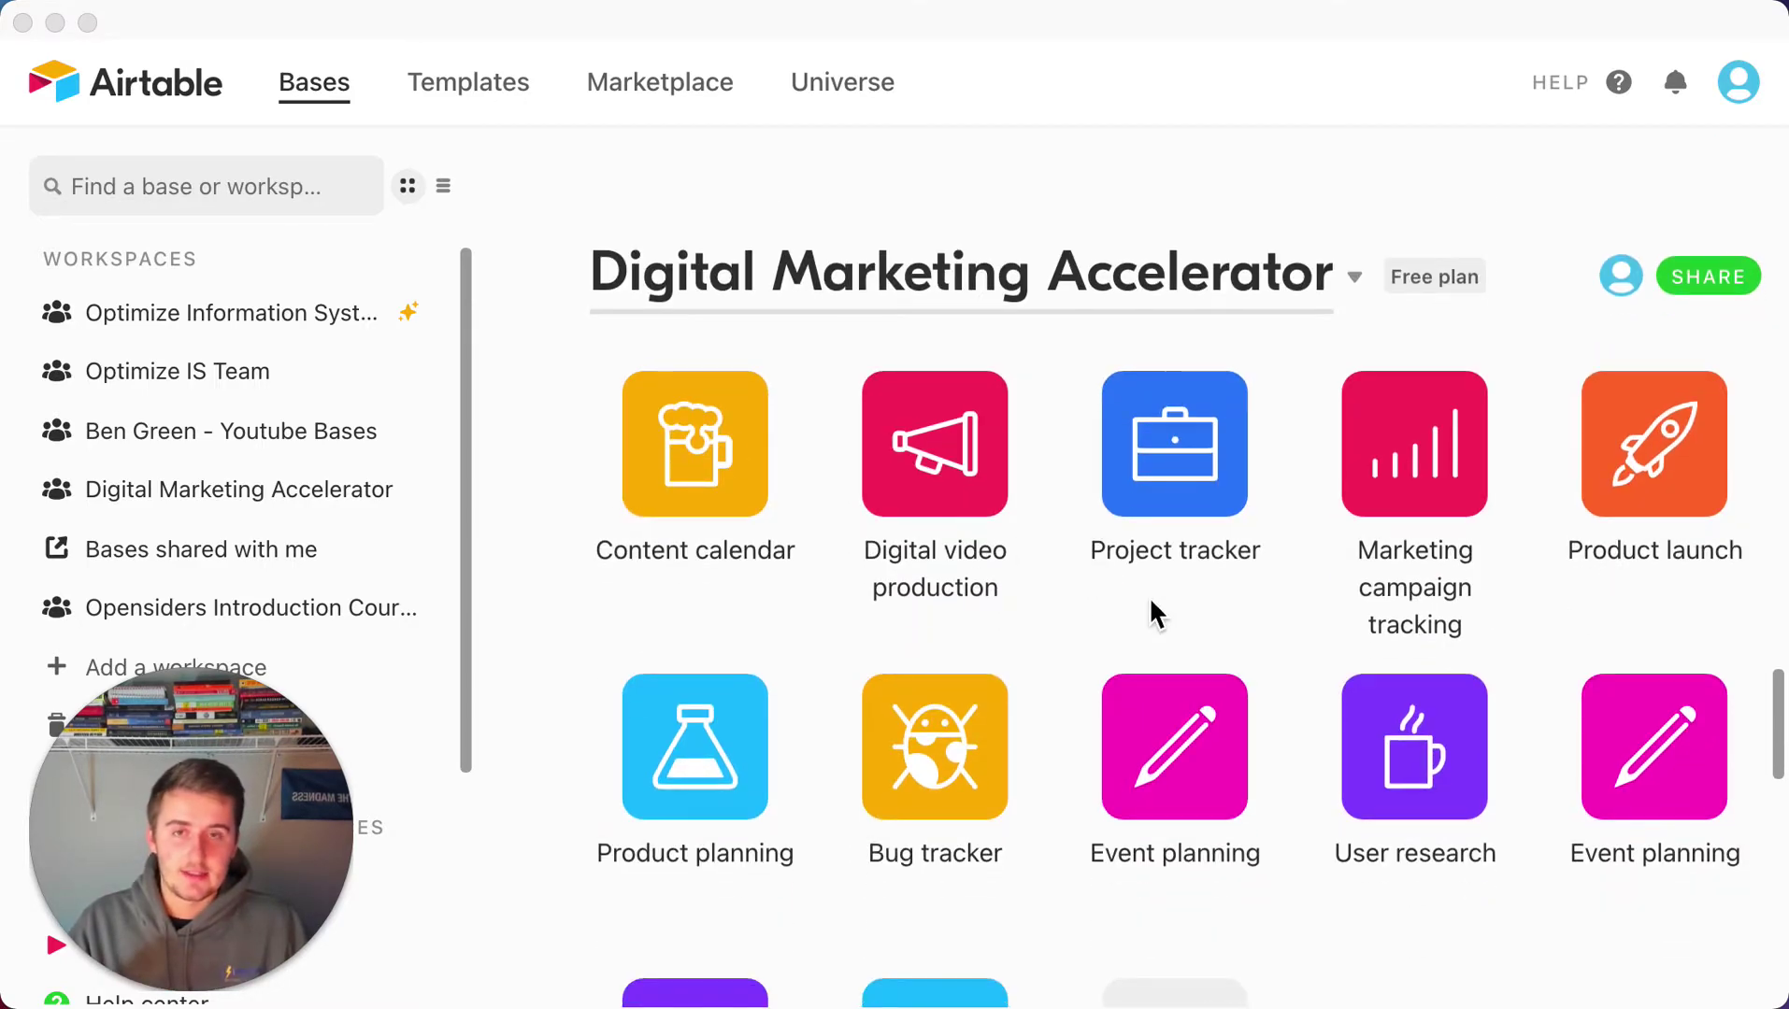
pyautogui.scroll(-5, 1156, 612)
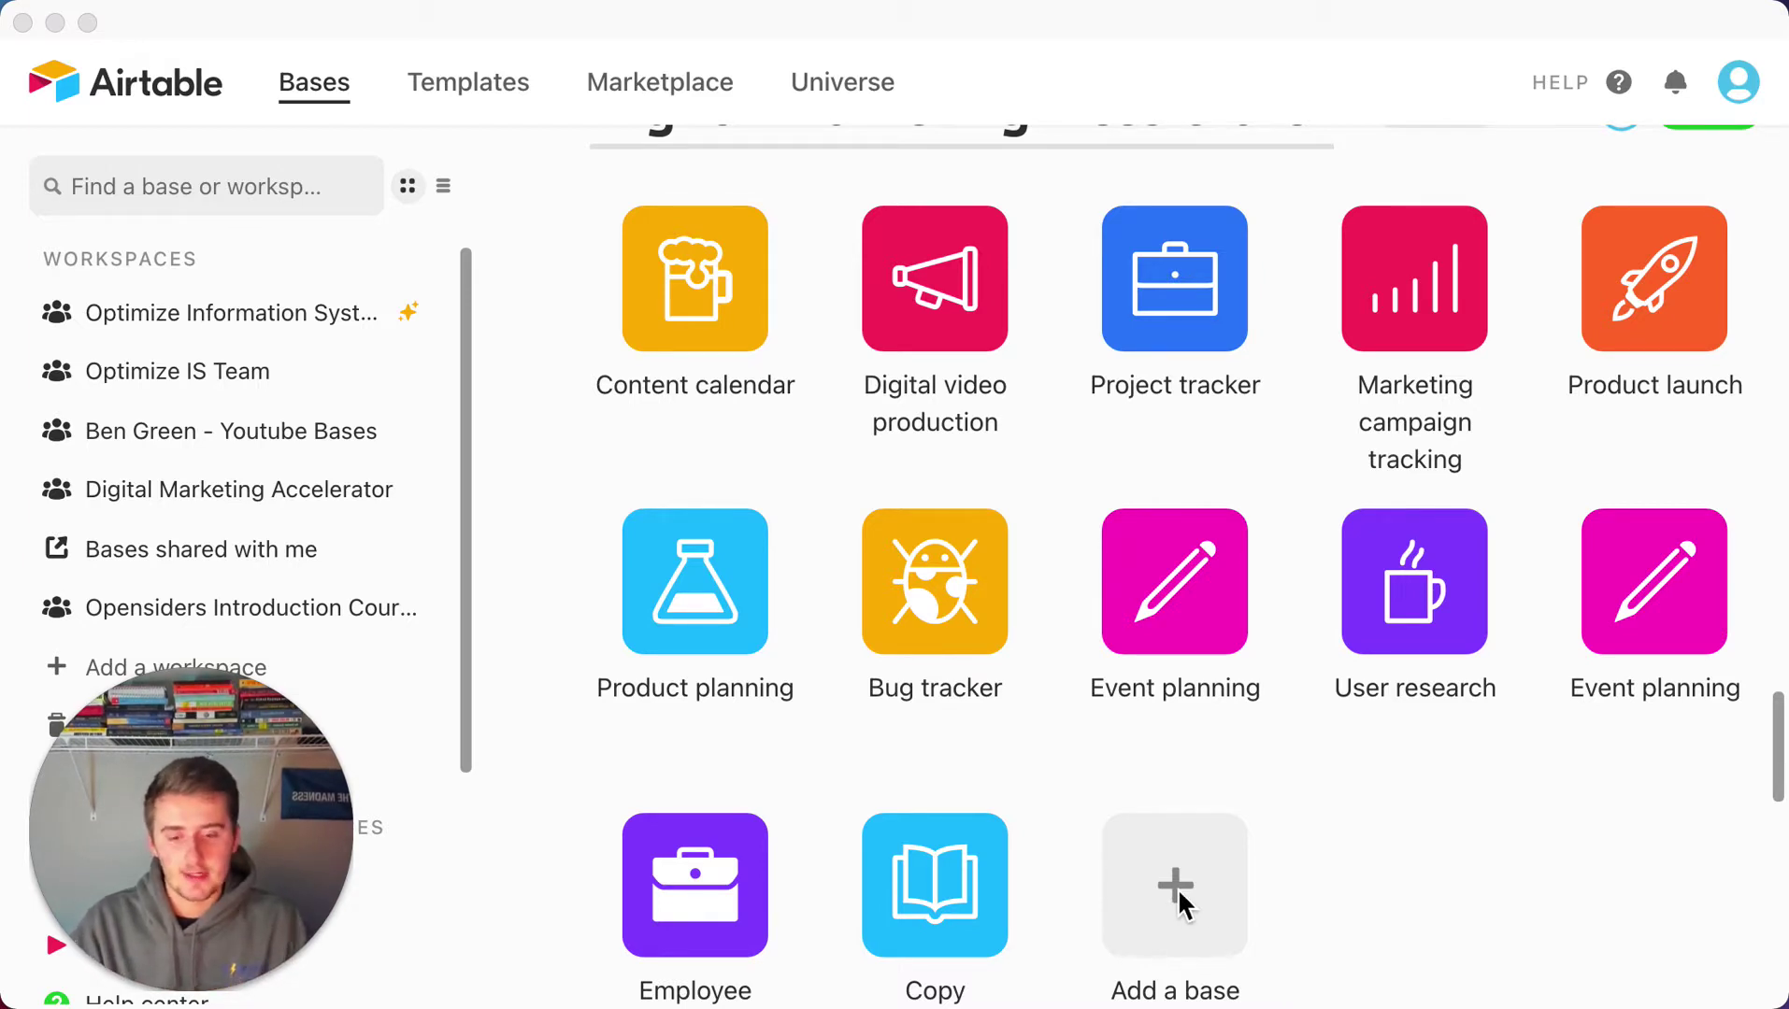
pyautogui.scroll(-2, 1154, 869)
pyautogui.scroll(-1, 1120, 835)
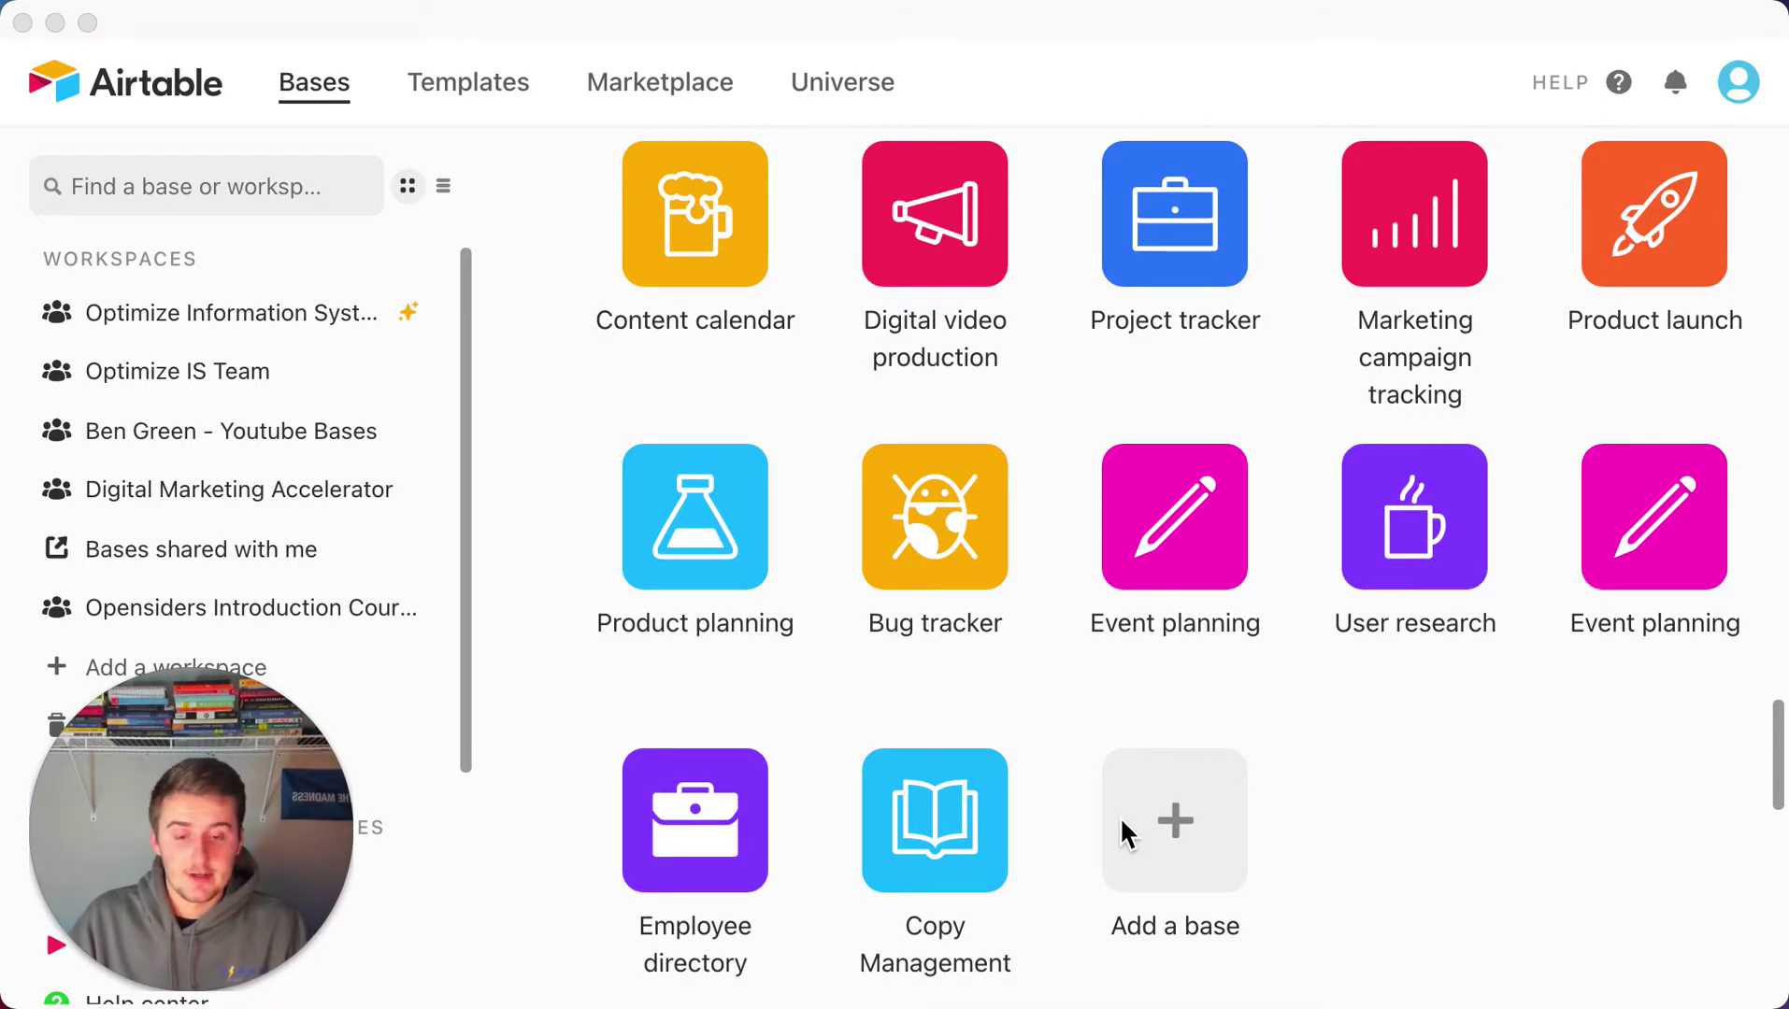
# Add a base from scratch to the Digital Marketing Accelerator workspace, keeping the default name, color and icon
pyautogui.click(1204, 801)
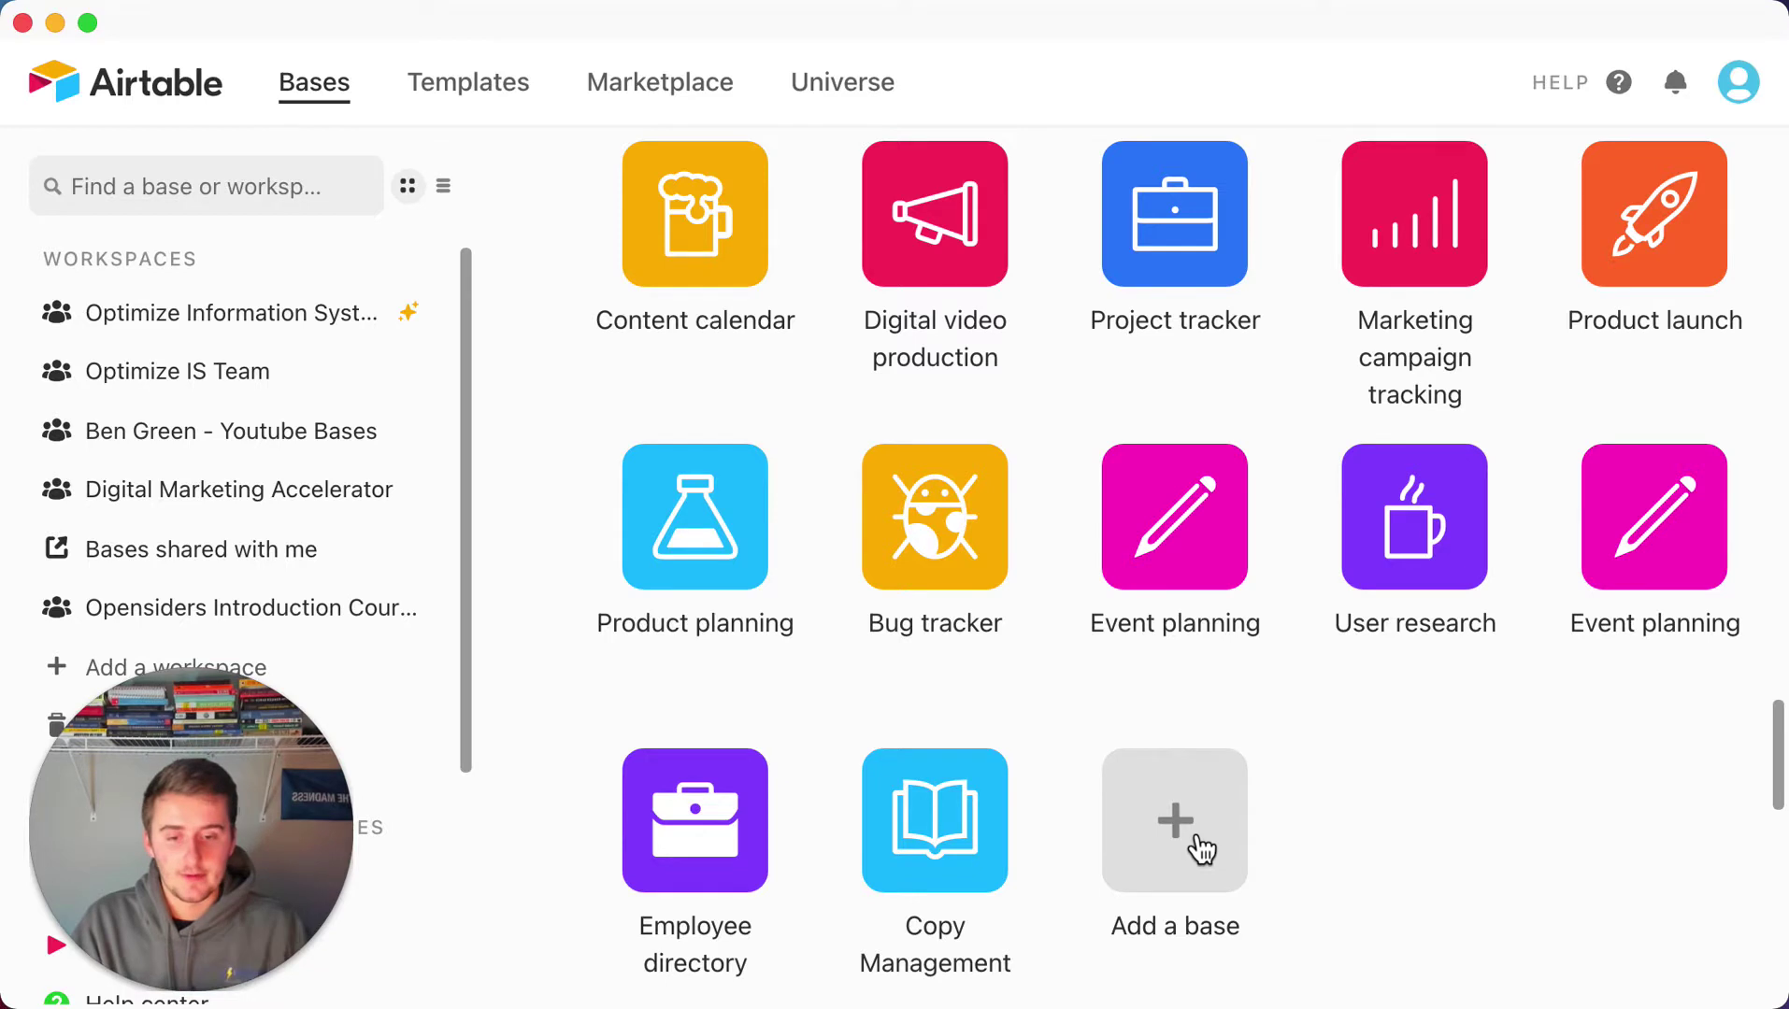
pyautogui.click(1201, 849)
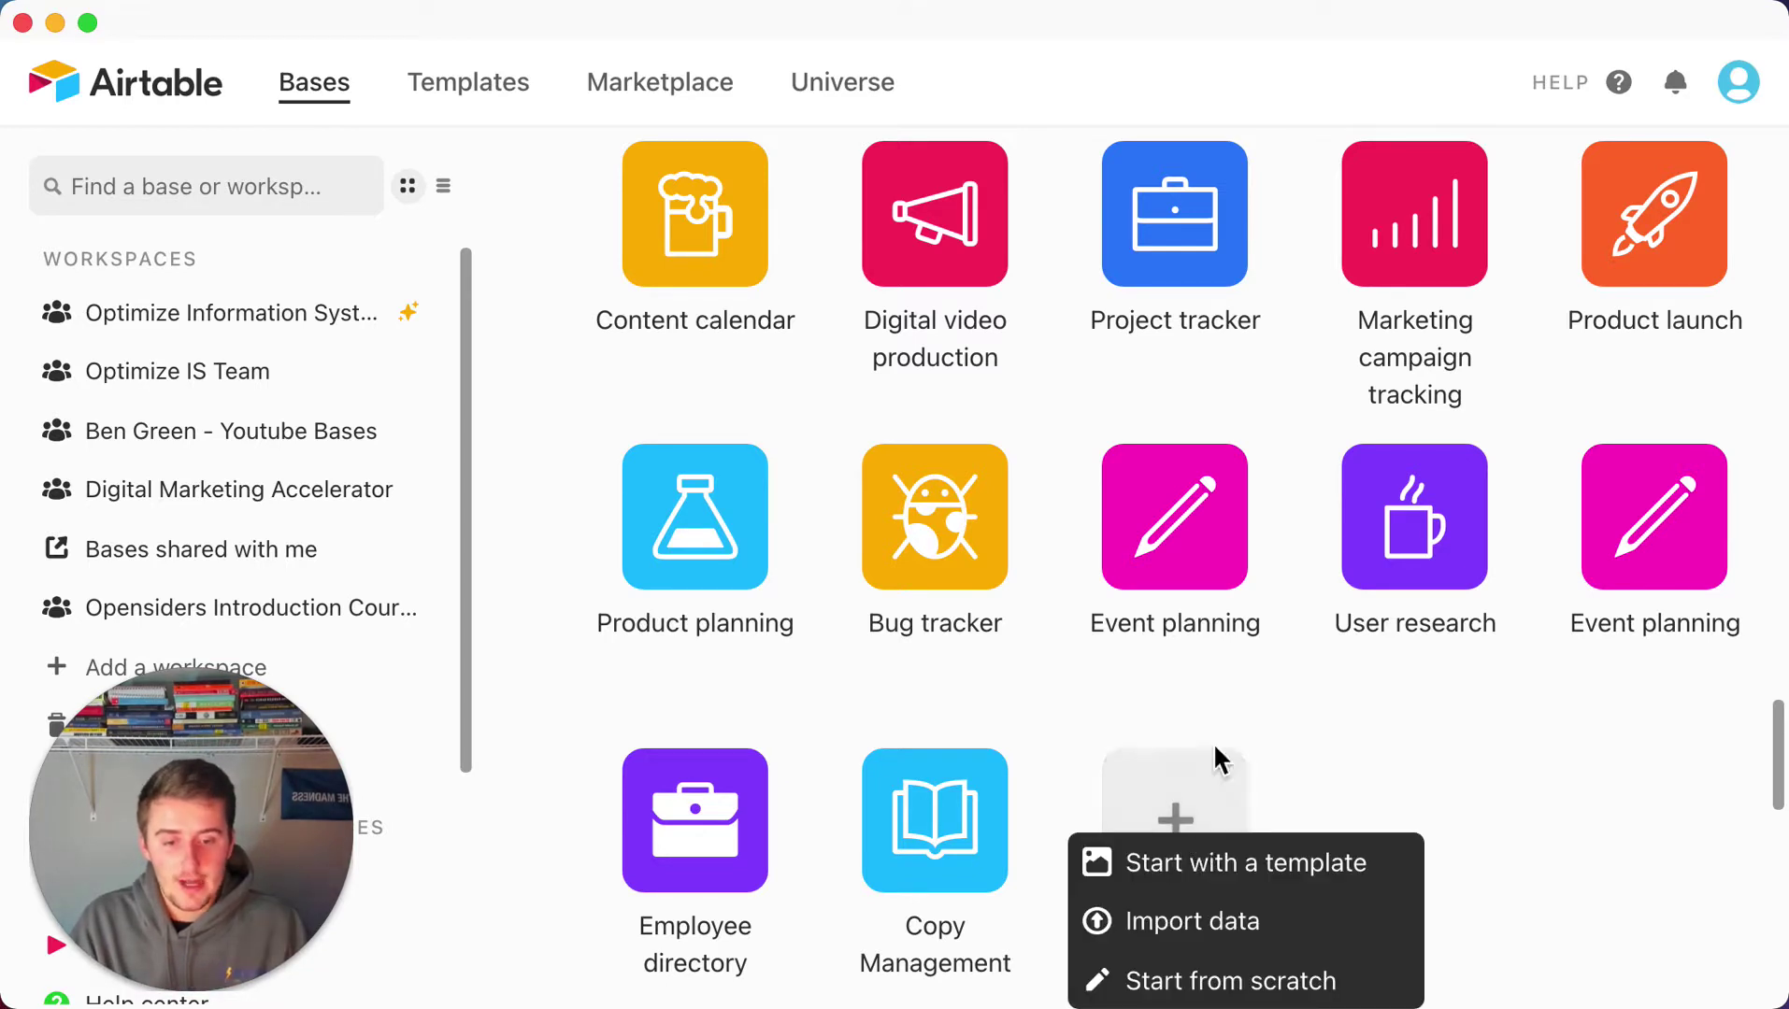
pyautogui.scroll(-1, 1213, 758)
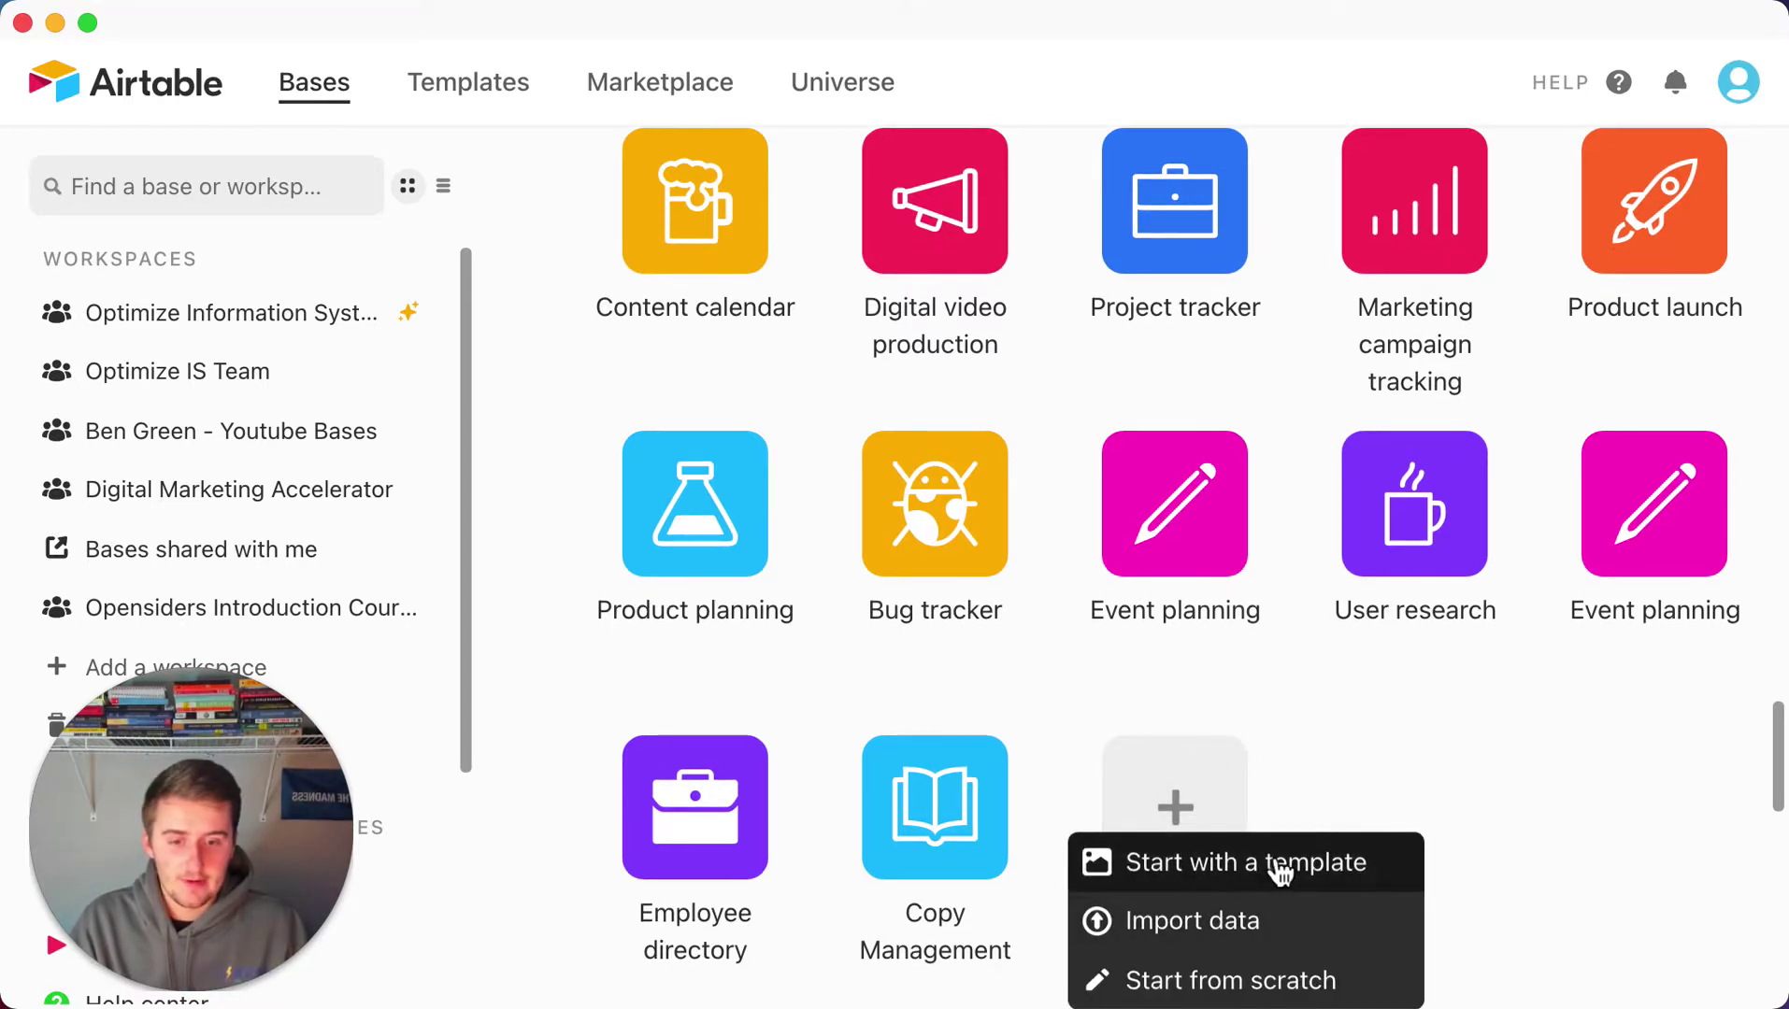
pyautogui.click(1270, 979)
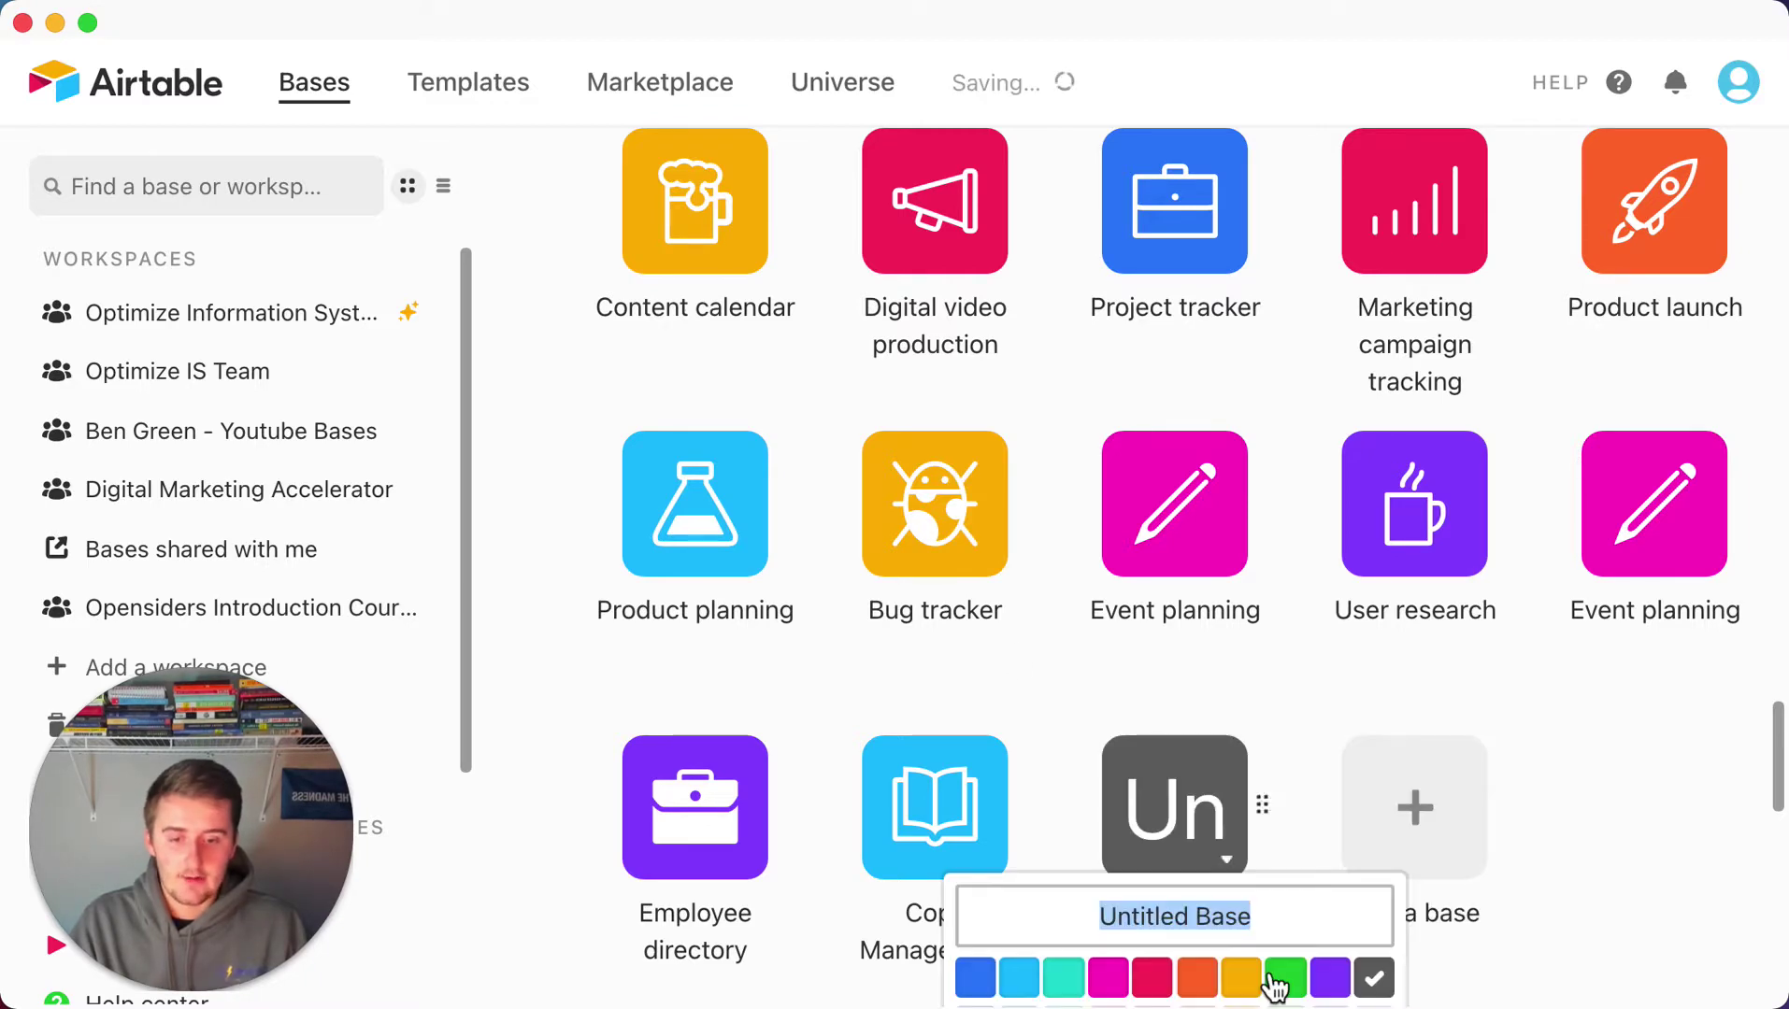
pyautogui.scroll(-5, 1334, 760)
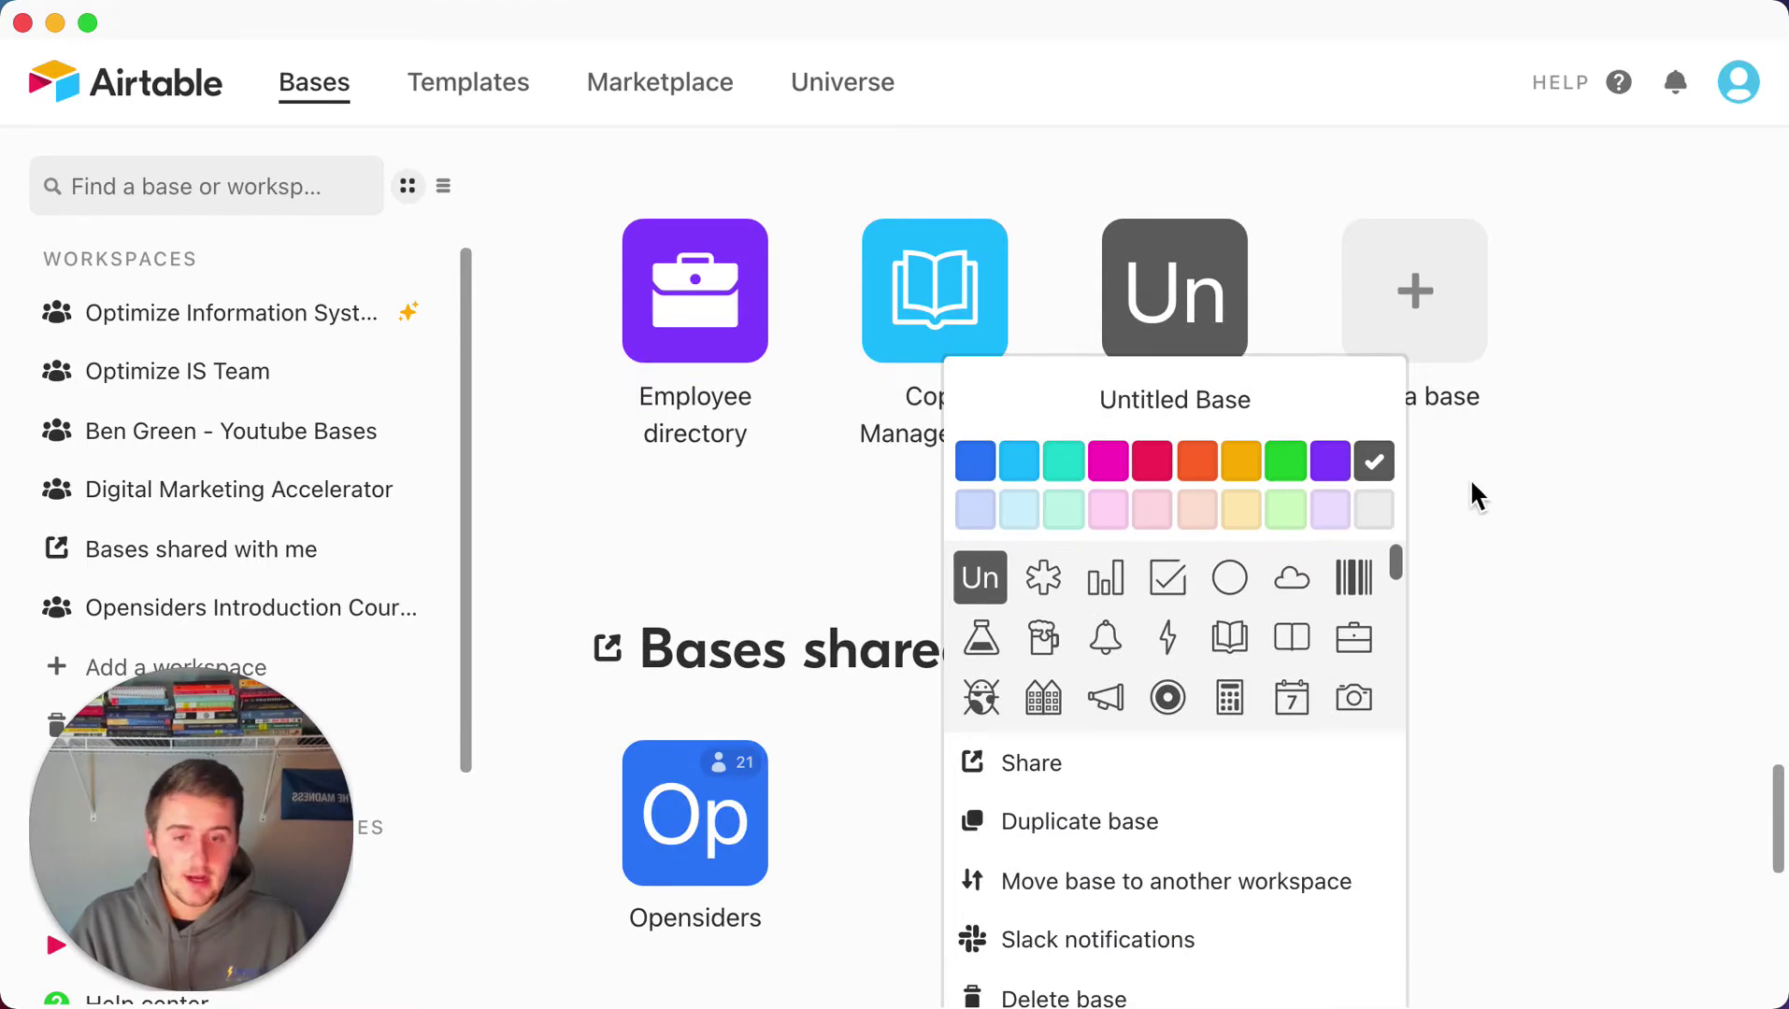
pyautogui.scroll(-2, 1218, 651)
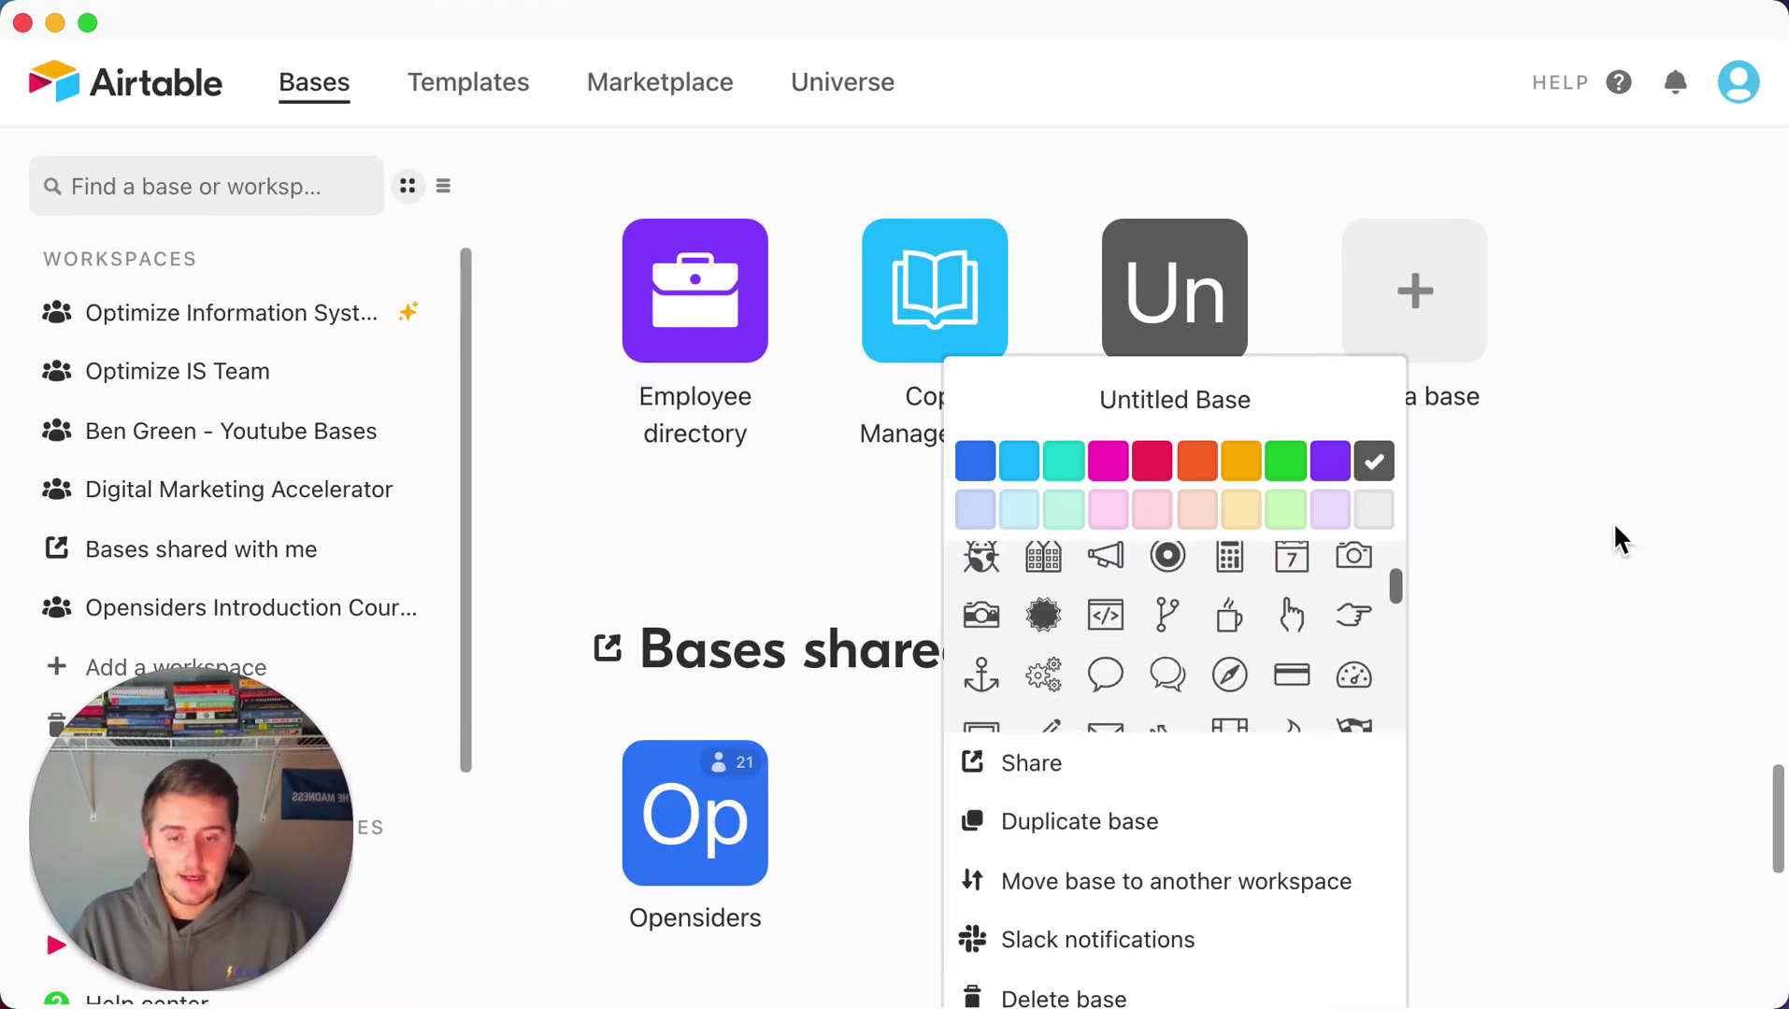
pyautogui.click(1718, 561)
# Open the Digital video production base from the Digital Marketing Accelerator workspace
pyautogui.scroll(5, 1366, 546)
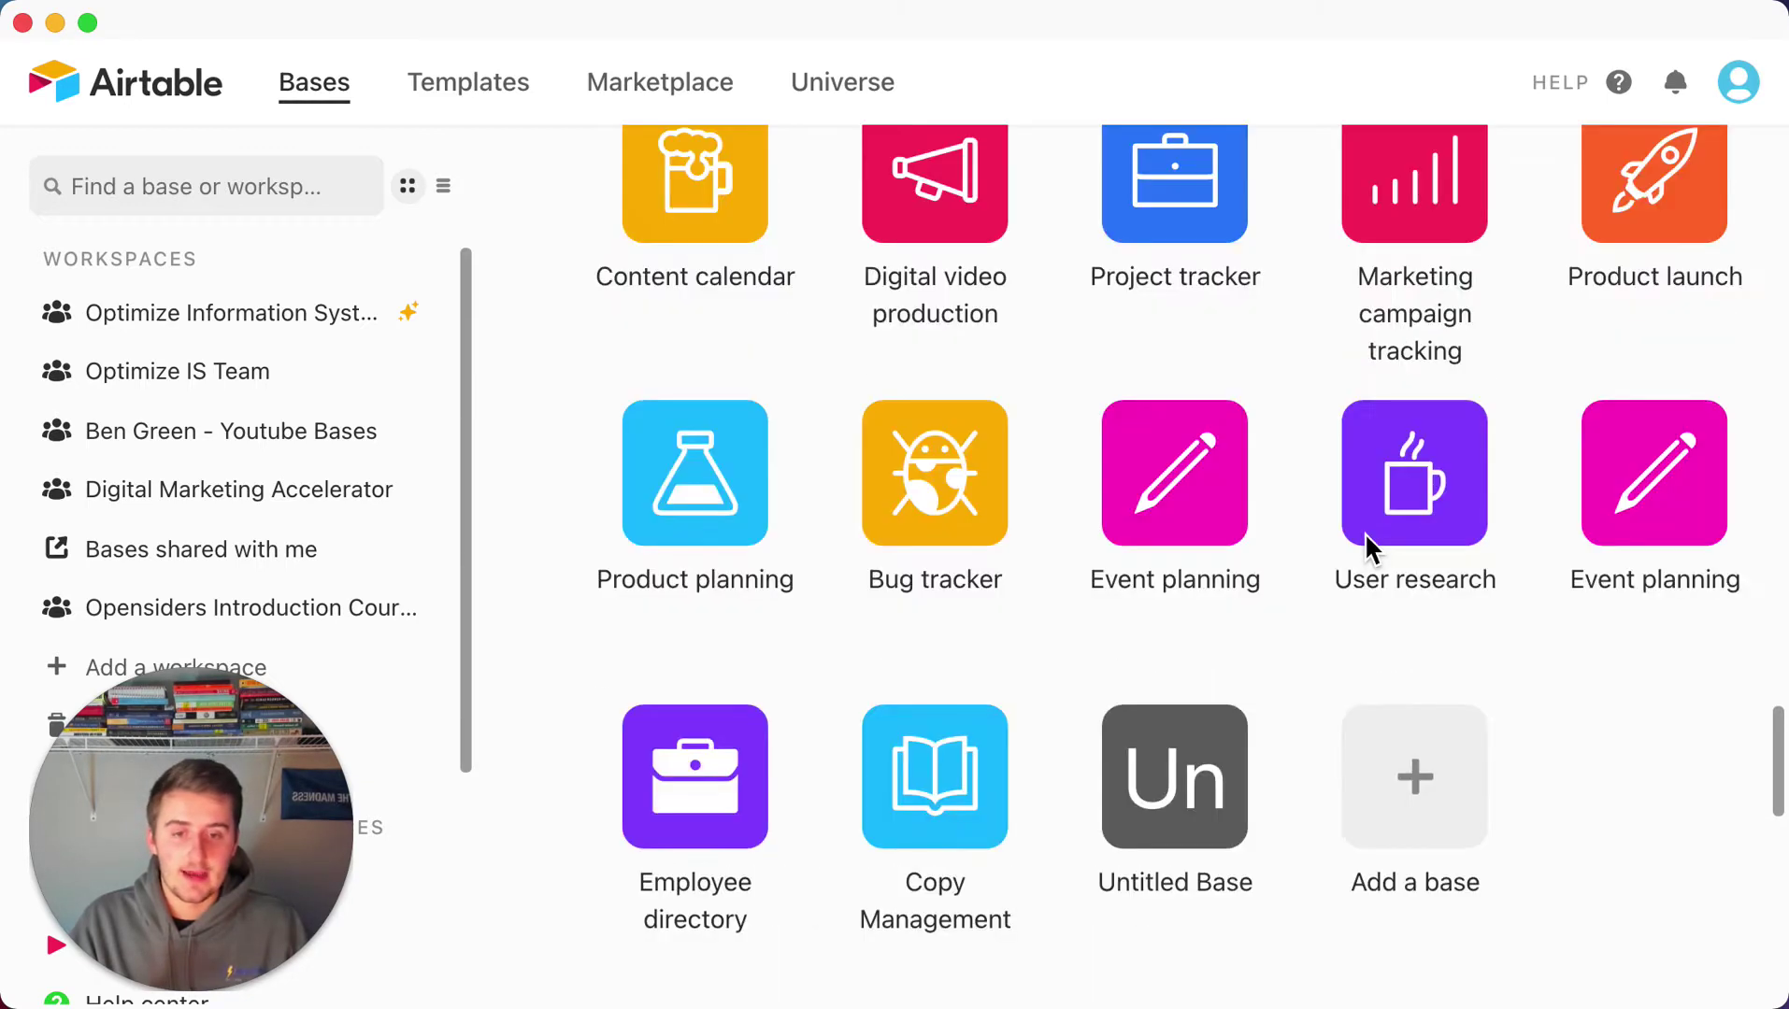
pyautogui.scroll(2, 1363, 534)
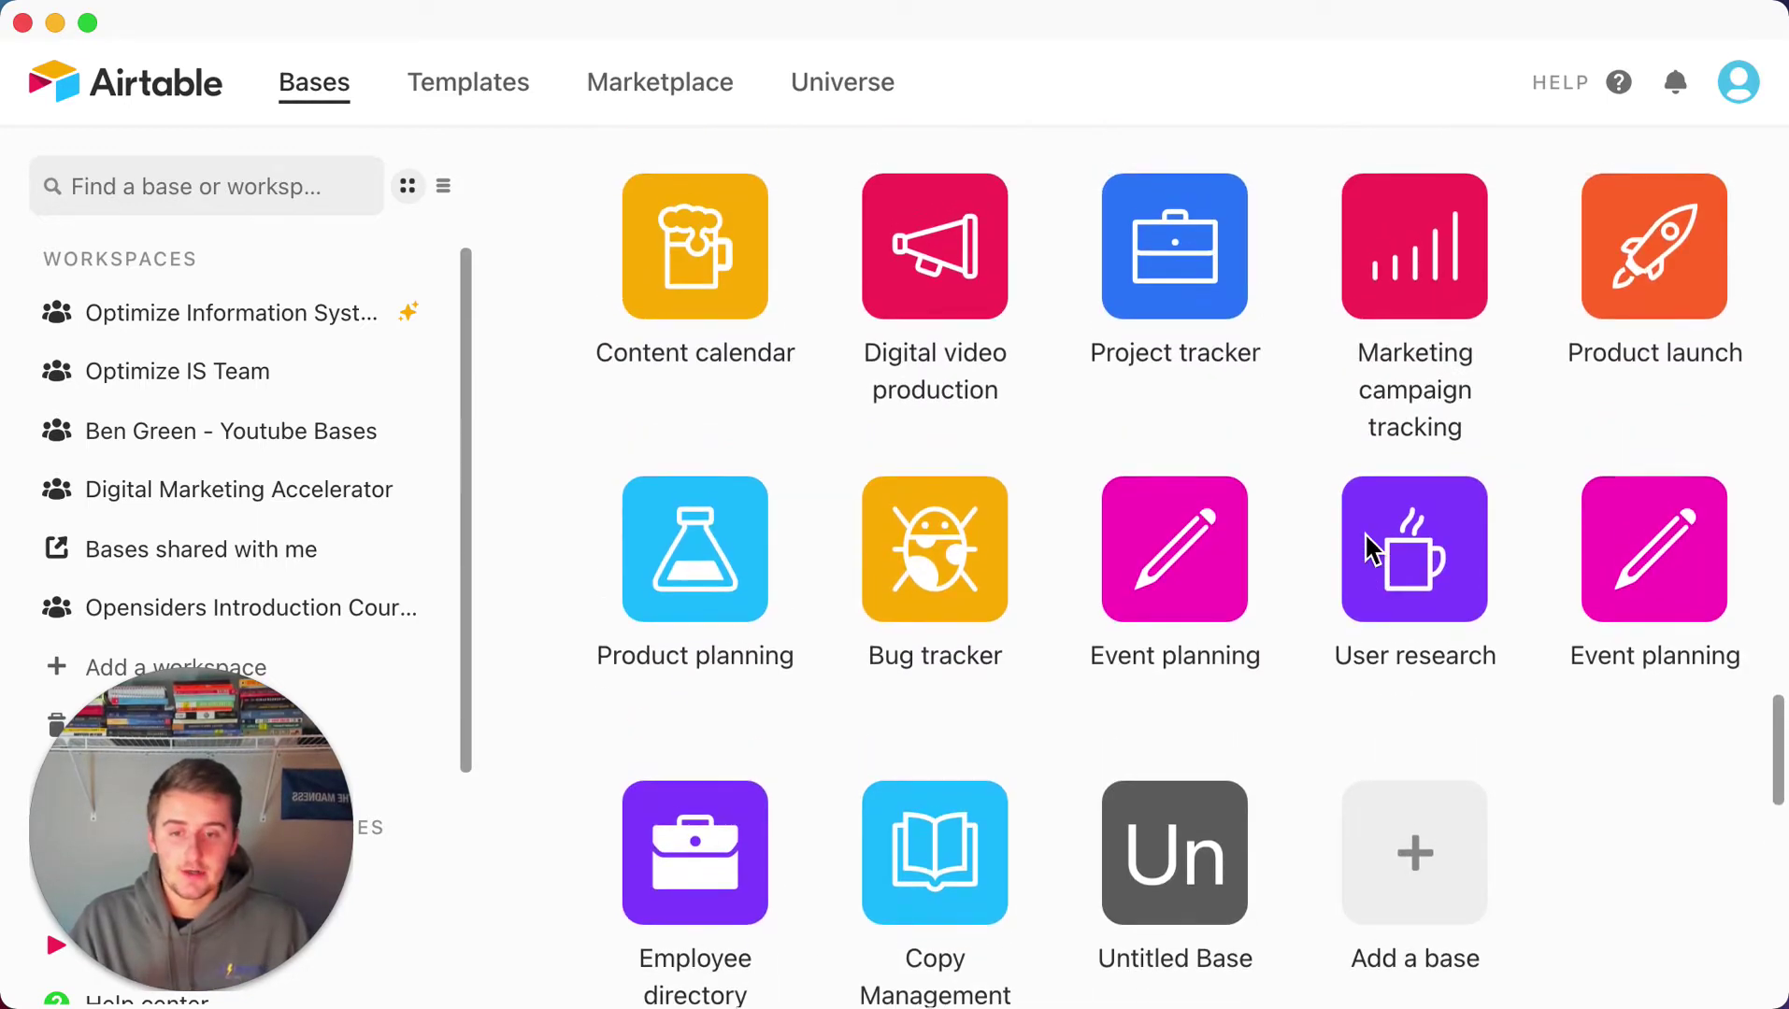
pyautogui.scroll(1, 1367, 547)
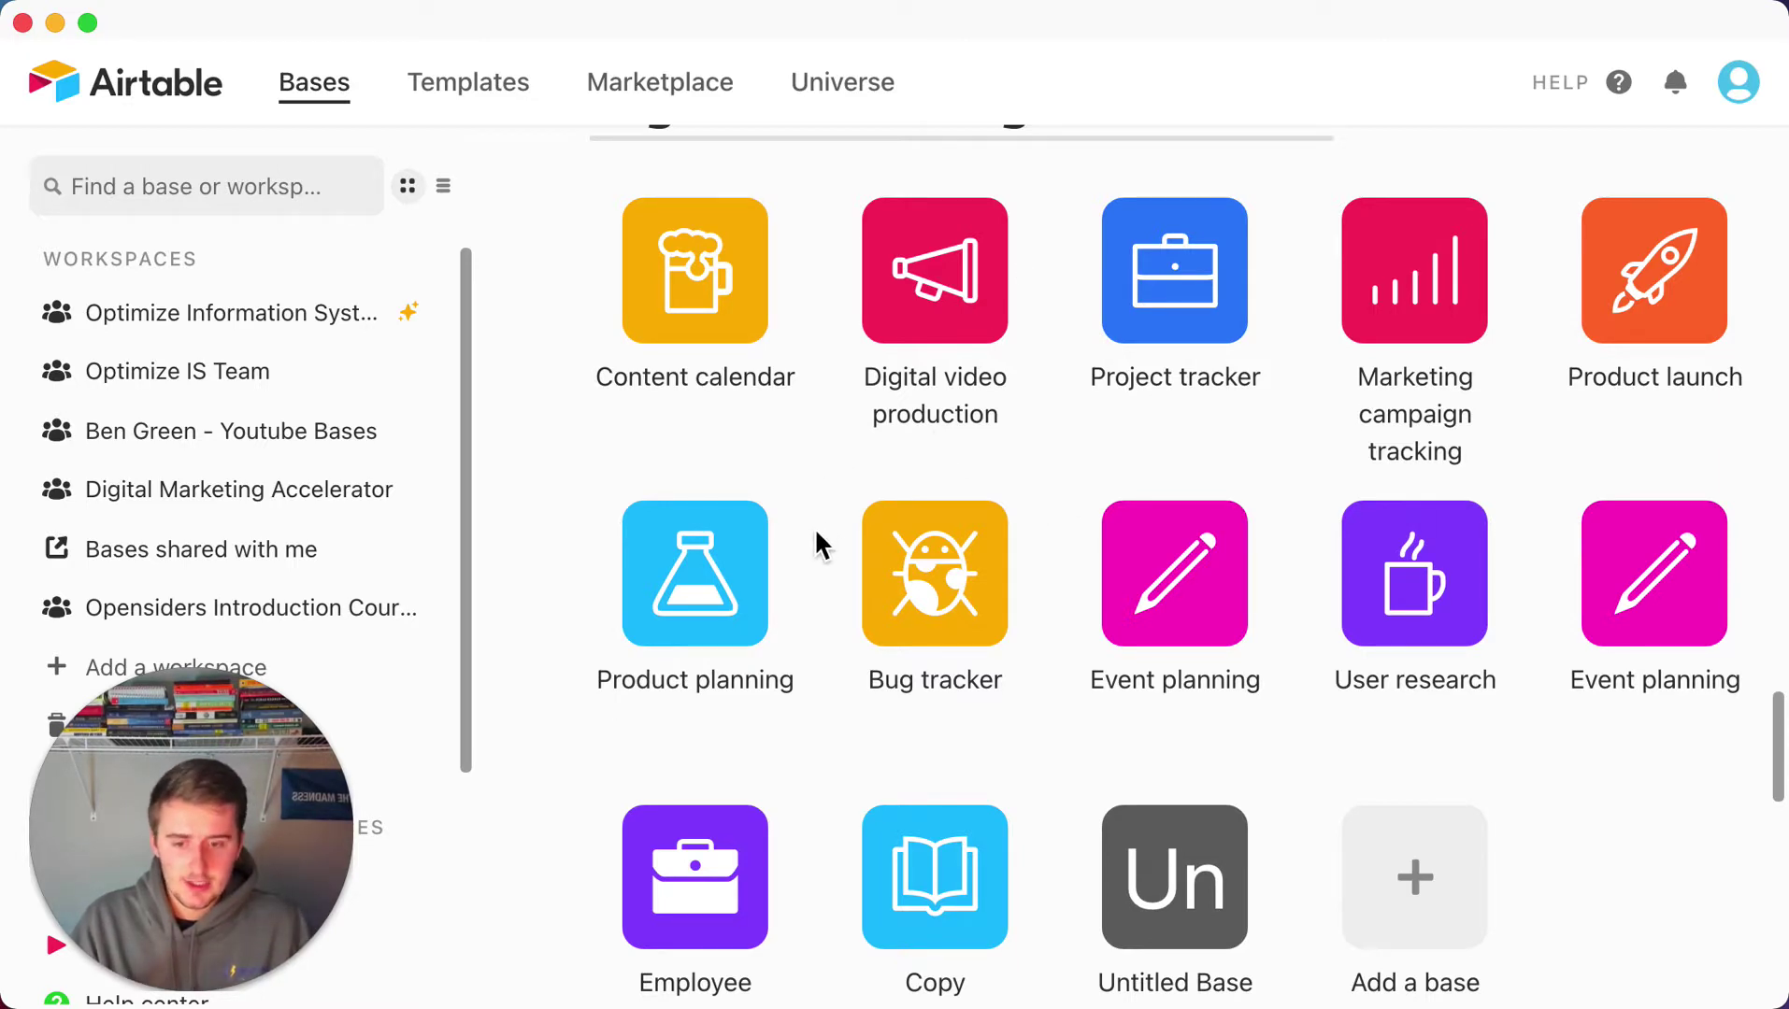
pyautogui.click(937, 292)
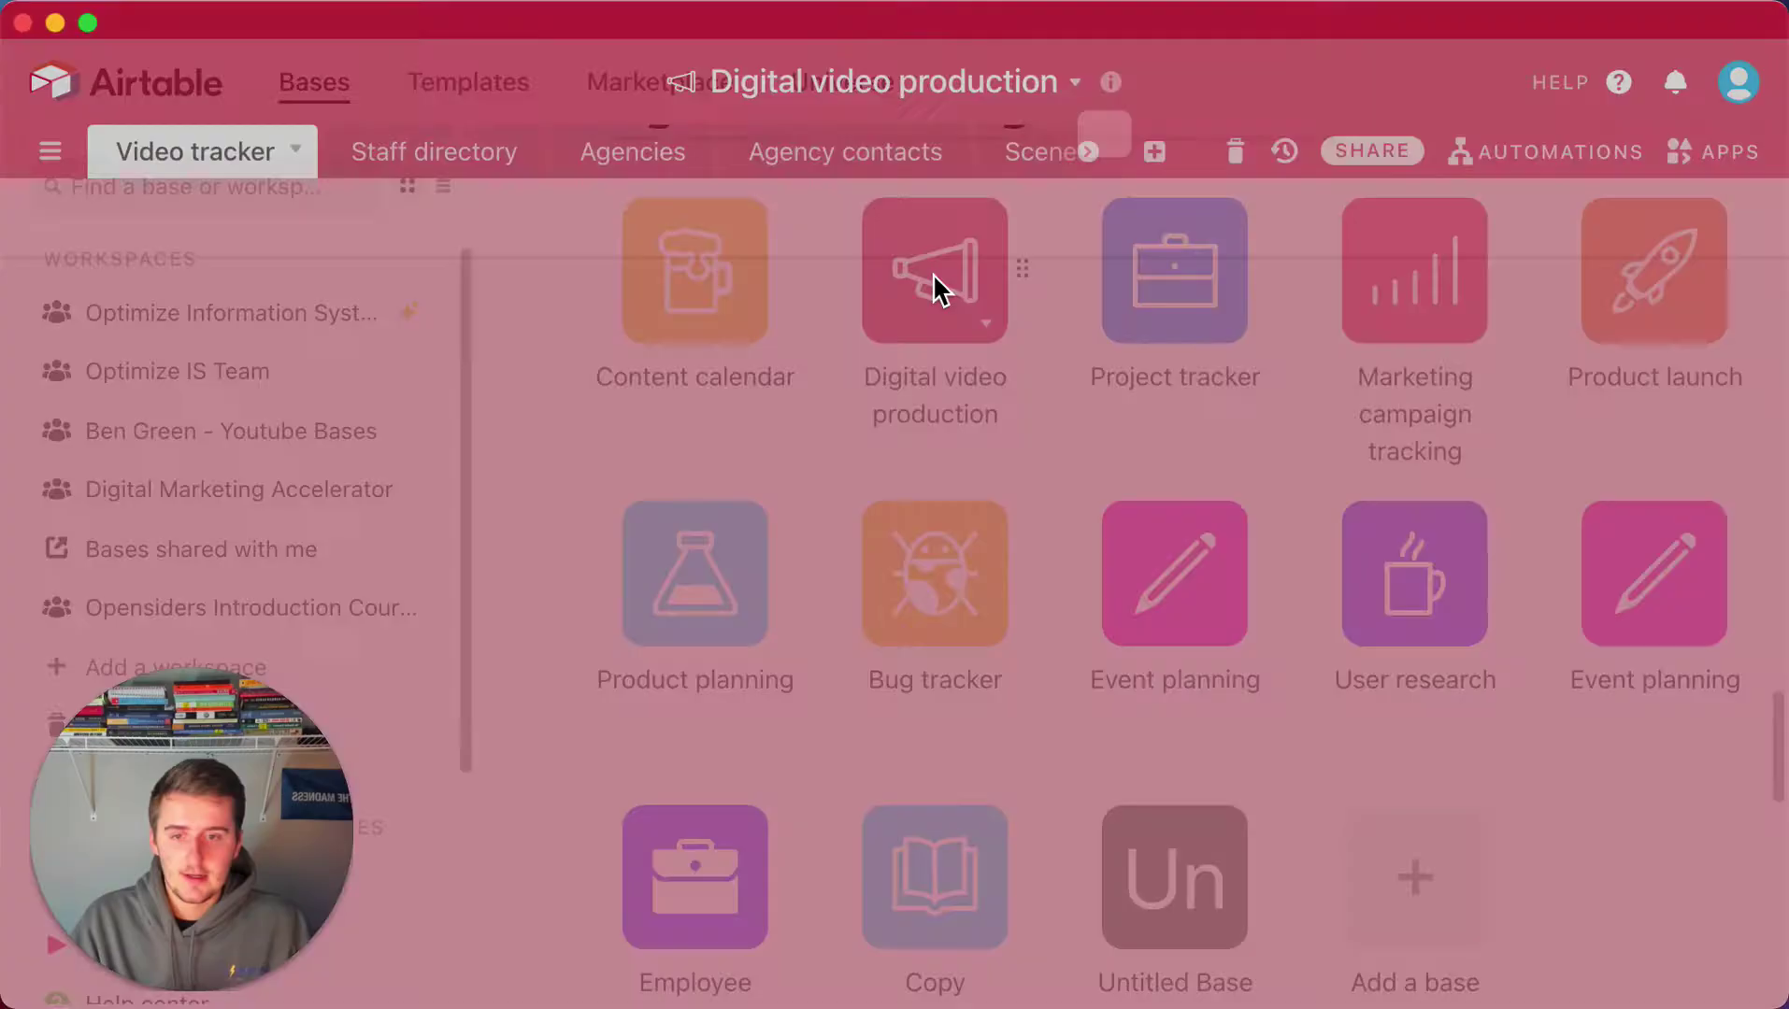
# Read through and dismiss the base description, and view the base's color, icon and management options
pyautogui.scroll(-5, 1187, 467)
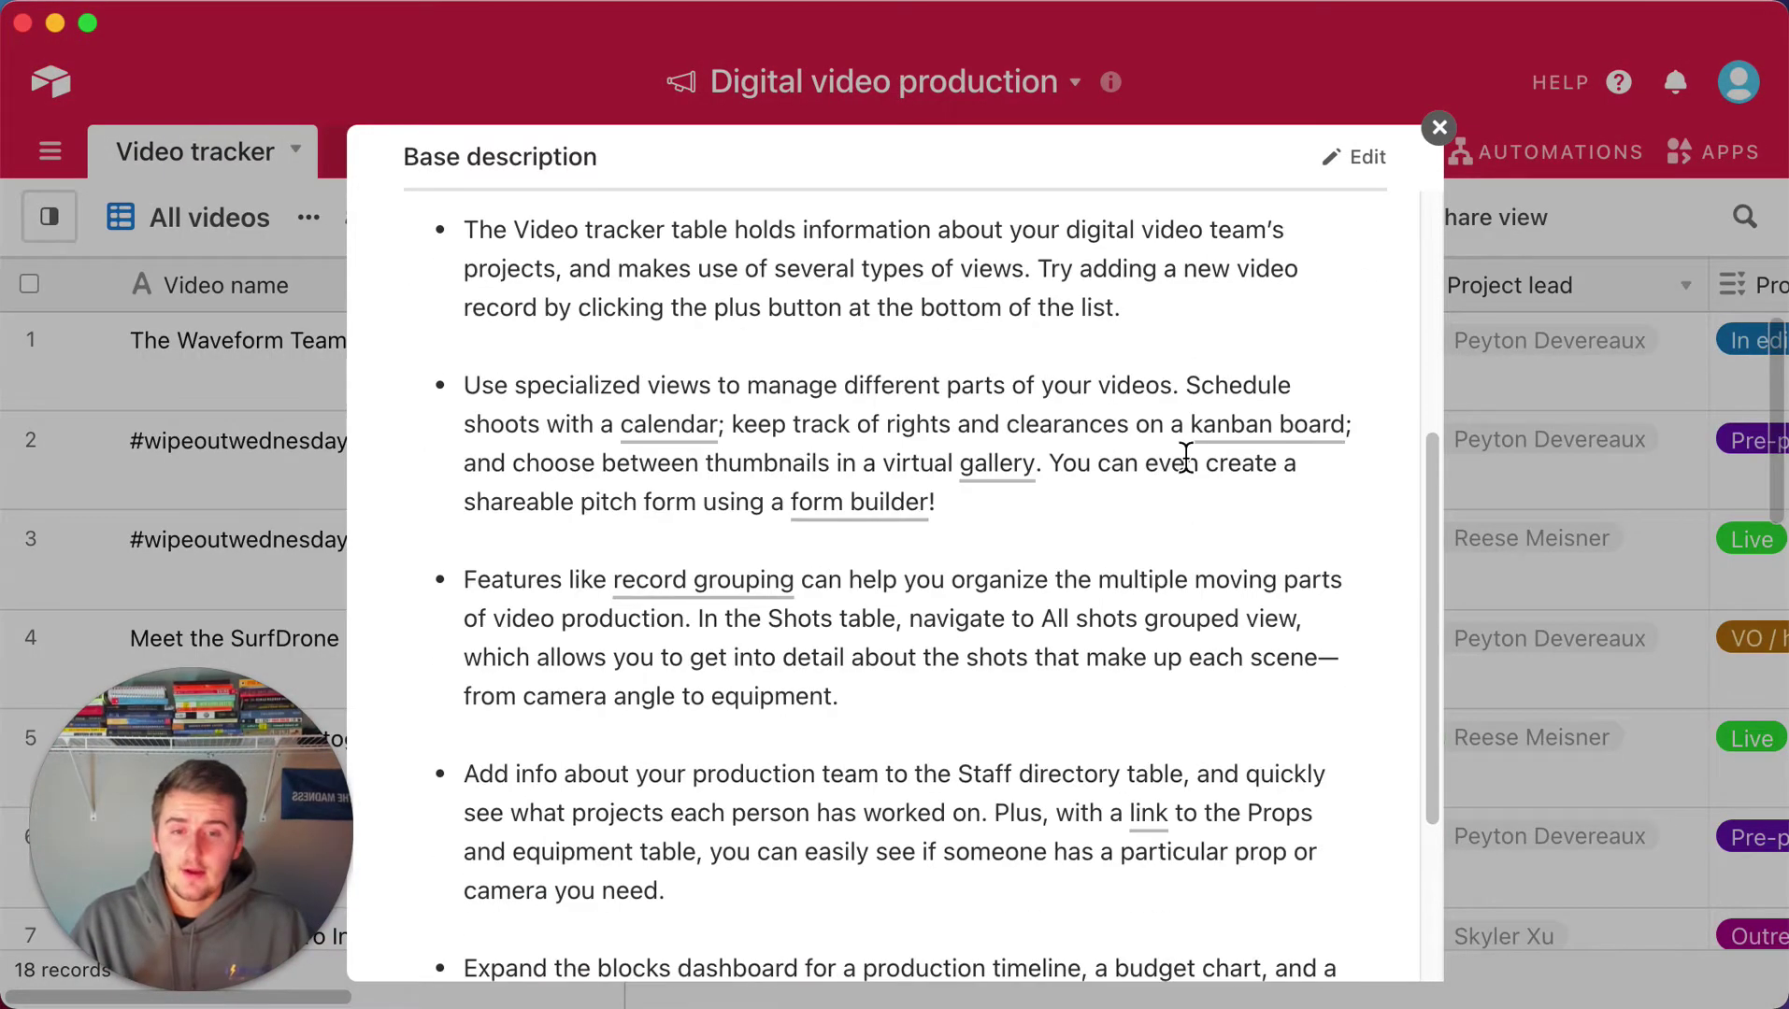
pyautogui.scroll(5, 1187, 467)
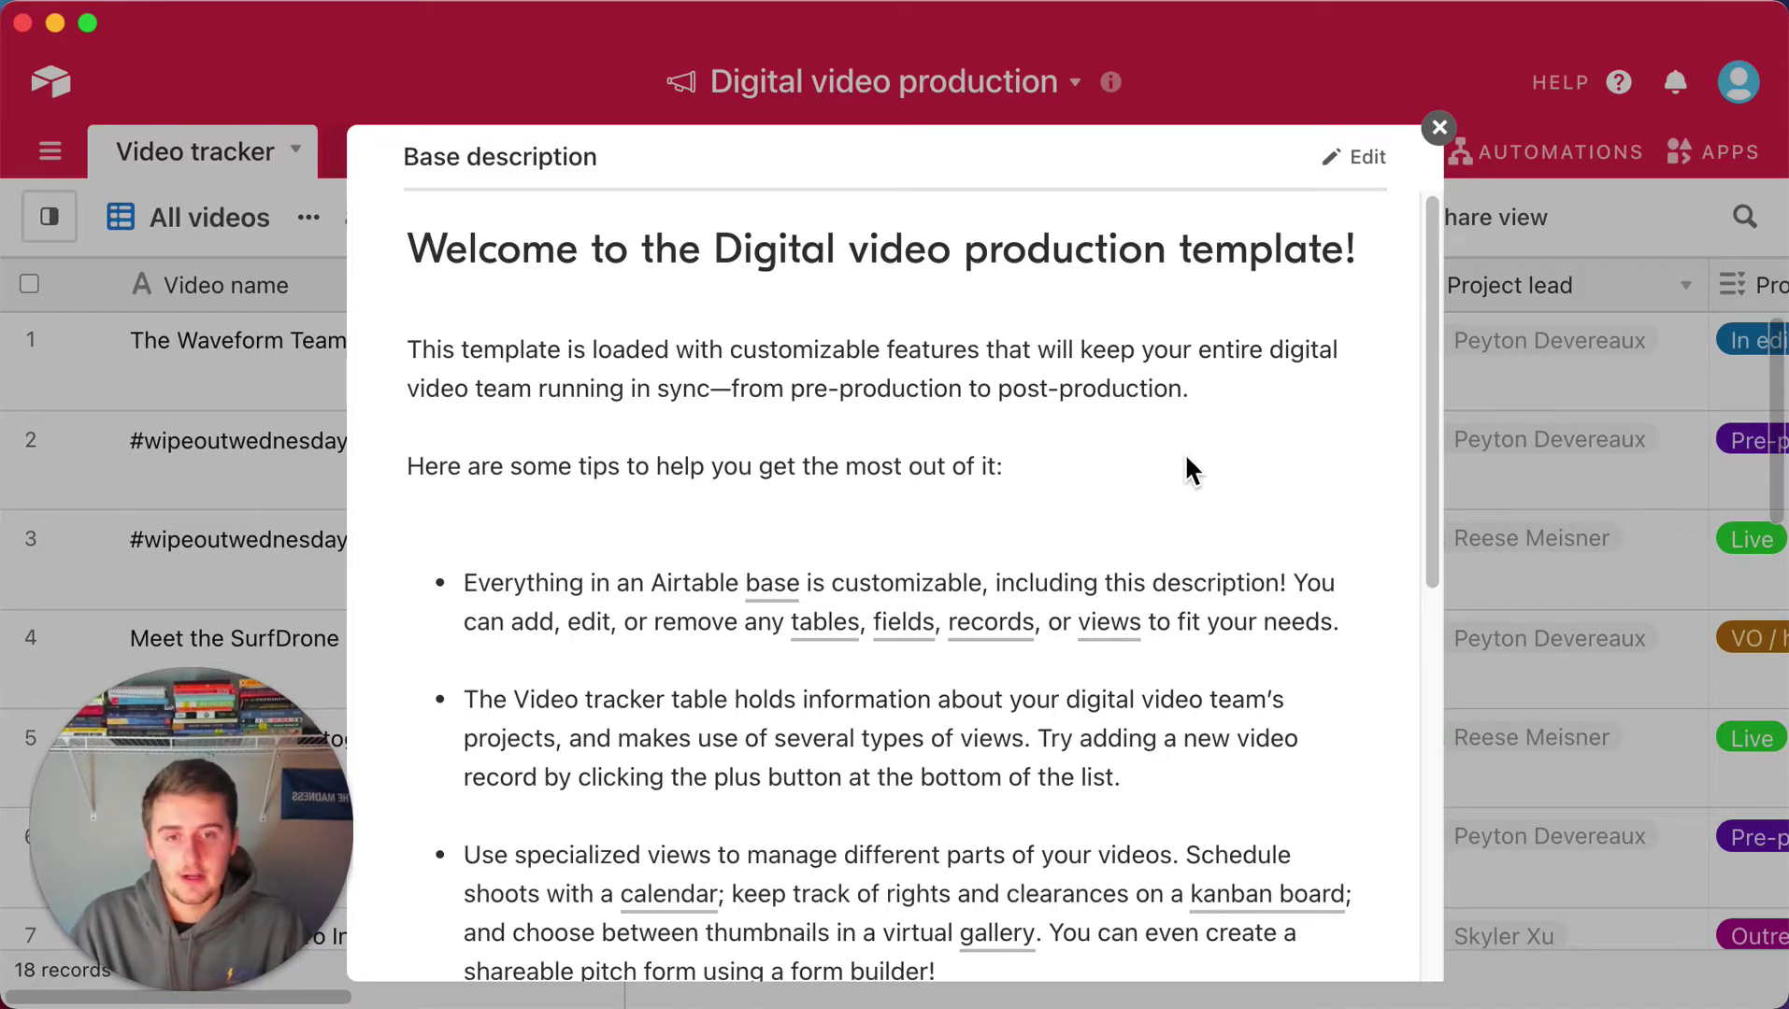
pyautogui.click(1439, 127)
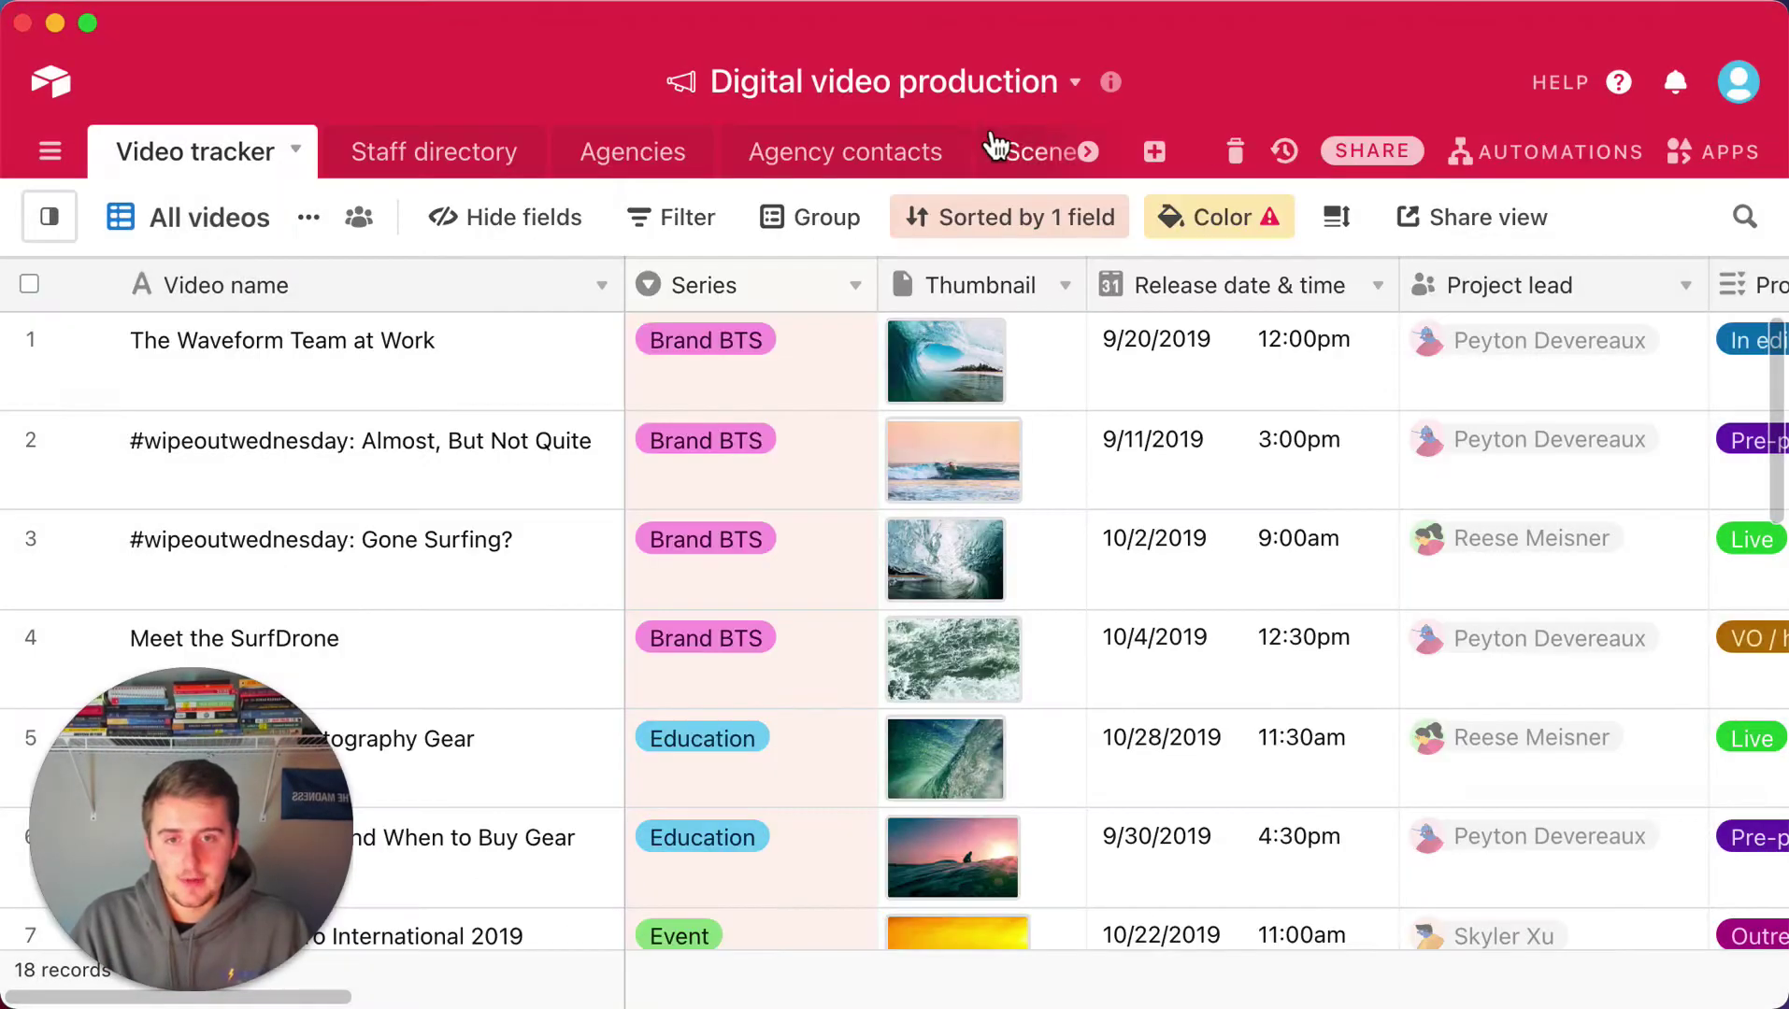
pyautogui.click(1076, 89)
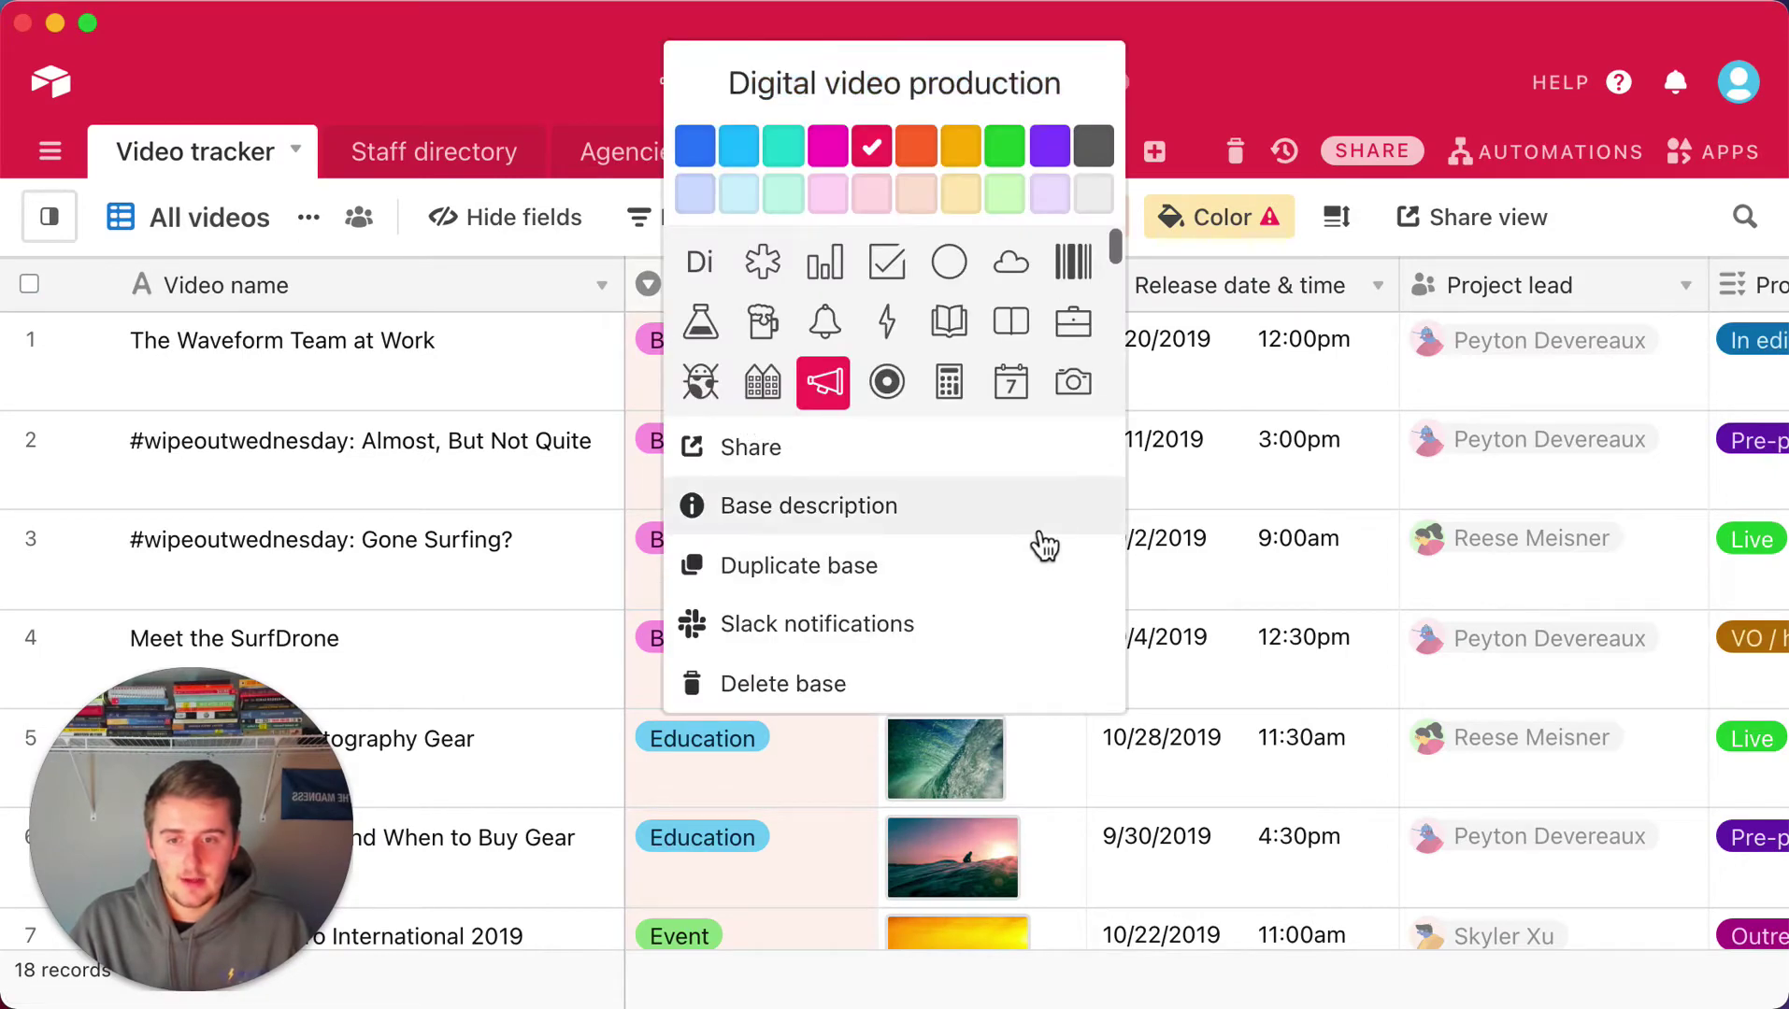
pyautogui.click(1230, 57)
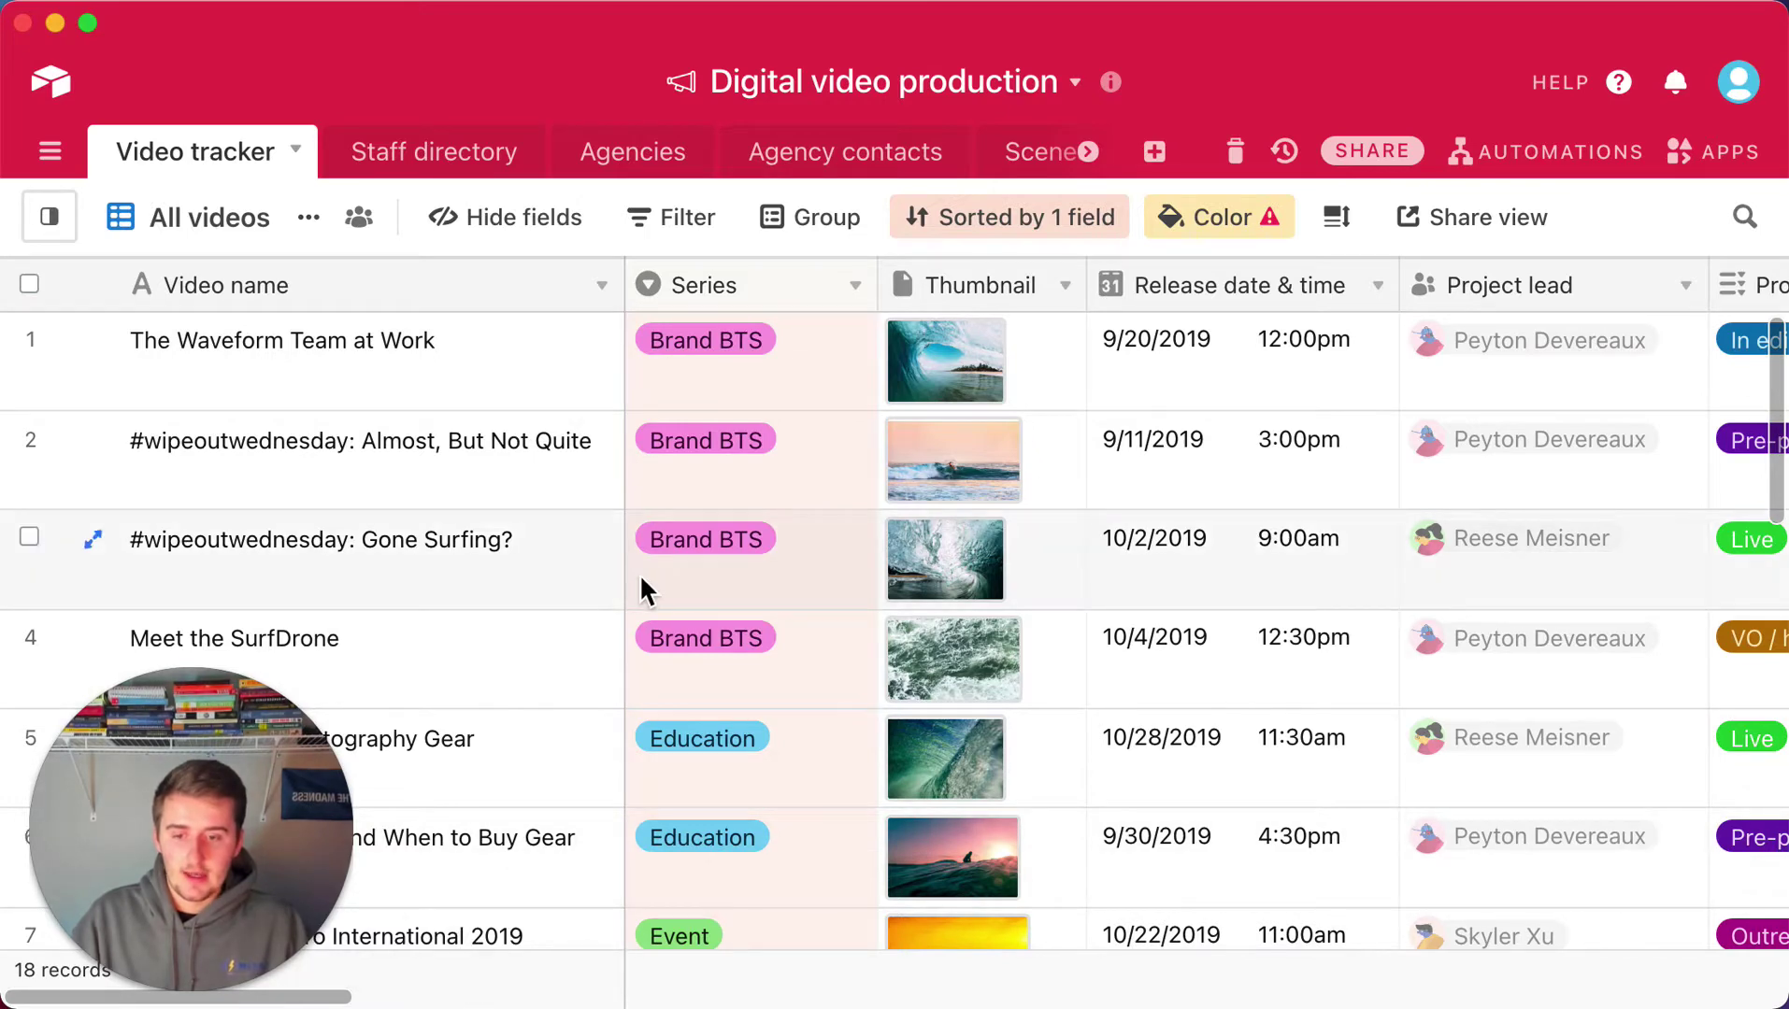
# Browse the Staff directory, Agencies and Agency contacts tables, and return to the Video tracker table
pyautogui.click(439, 159)
pyautogui.click(645, 157)
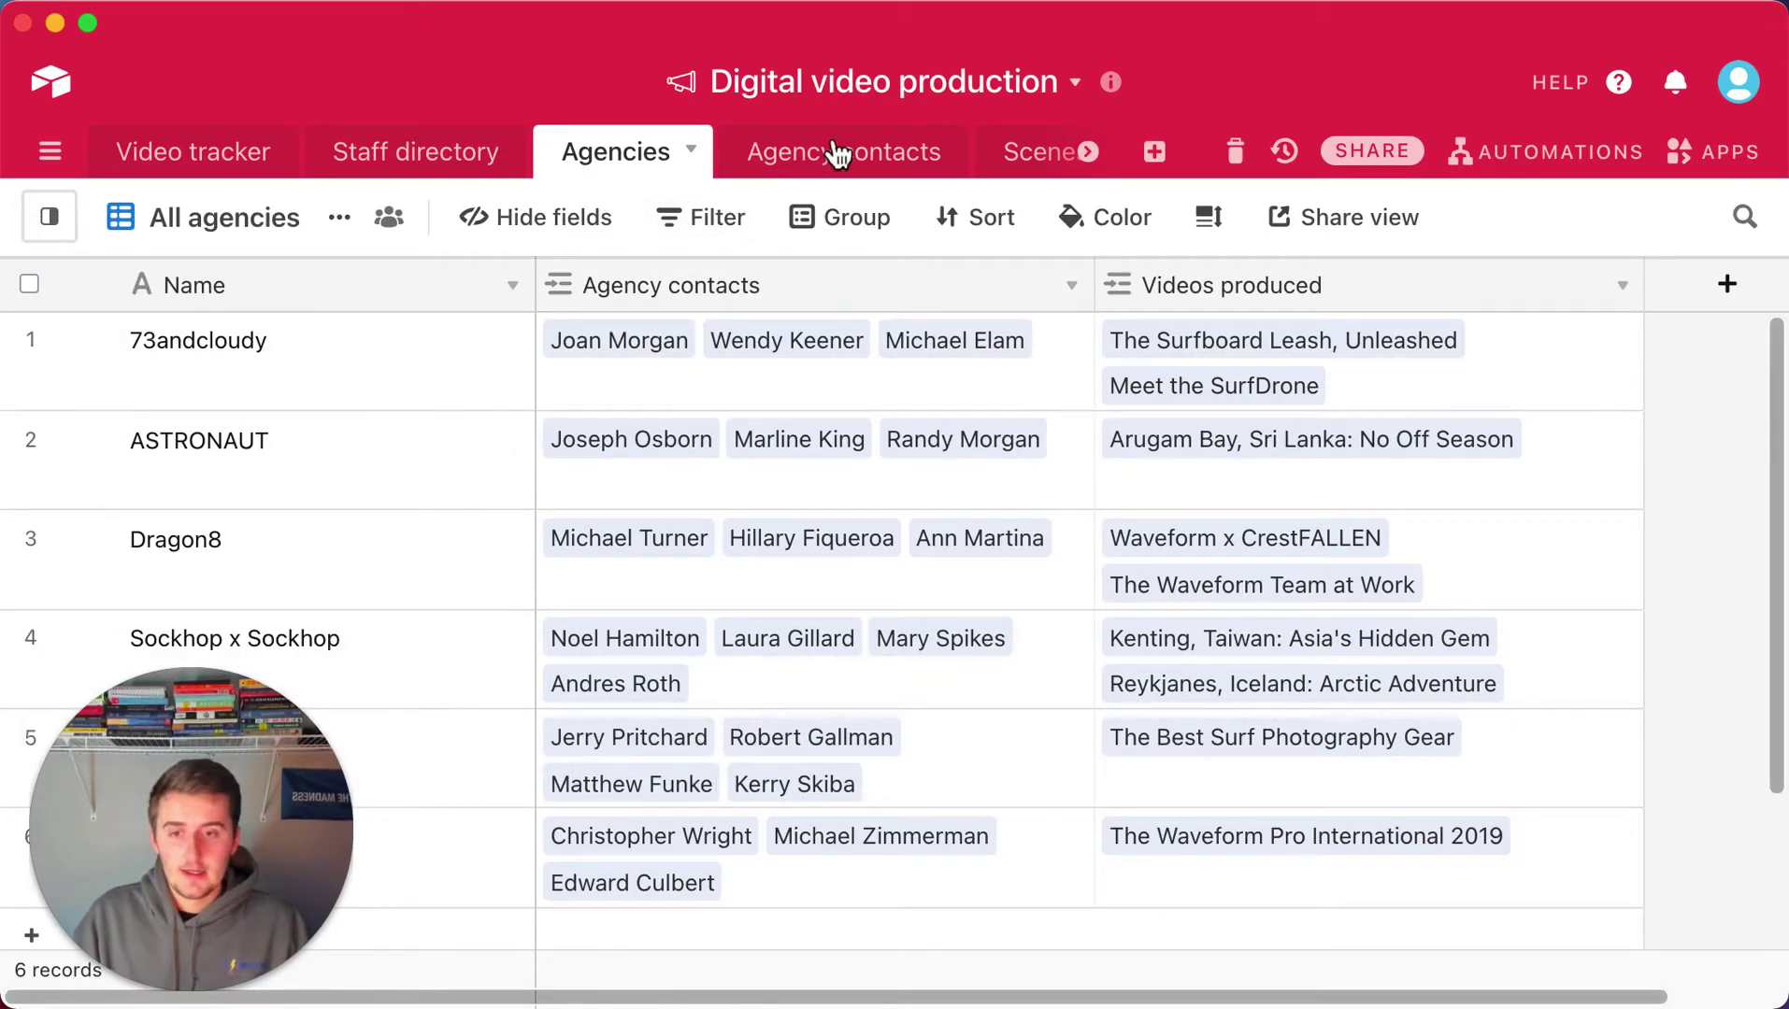
pyautogui.click(835, 161)
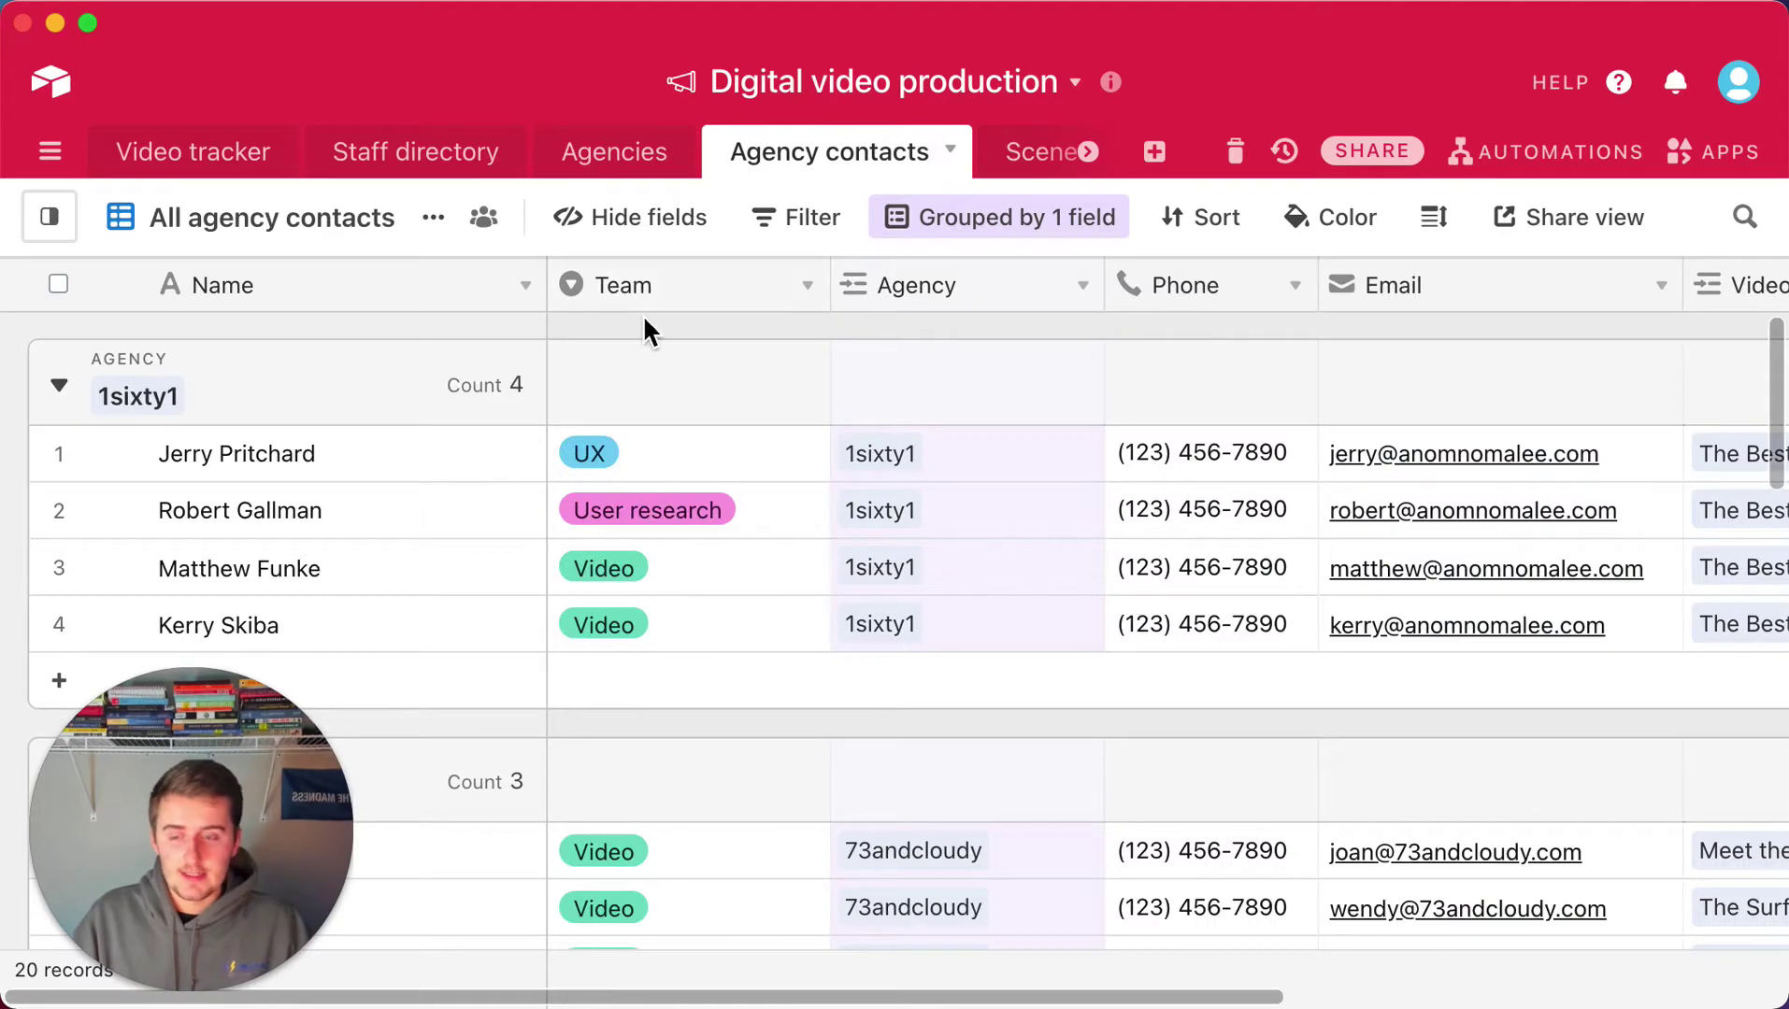
pyautogui.click(180, 174)
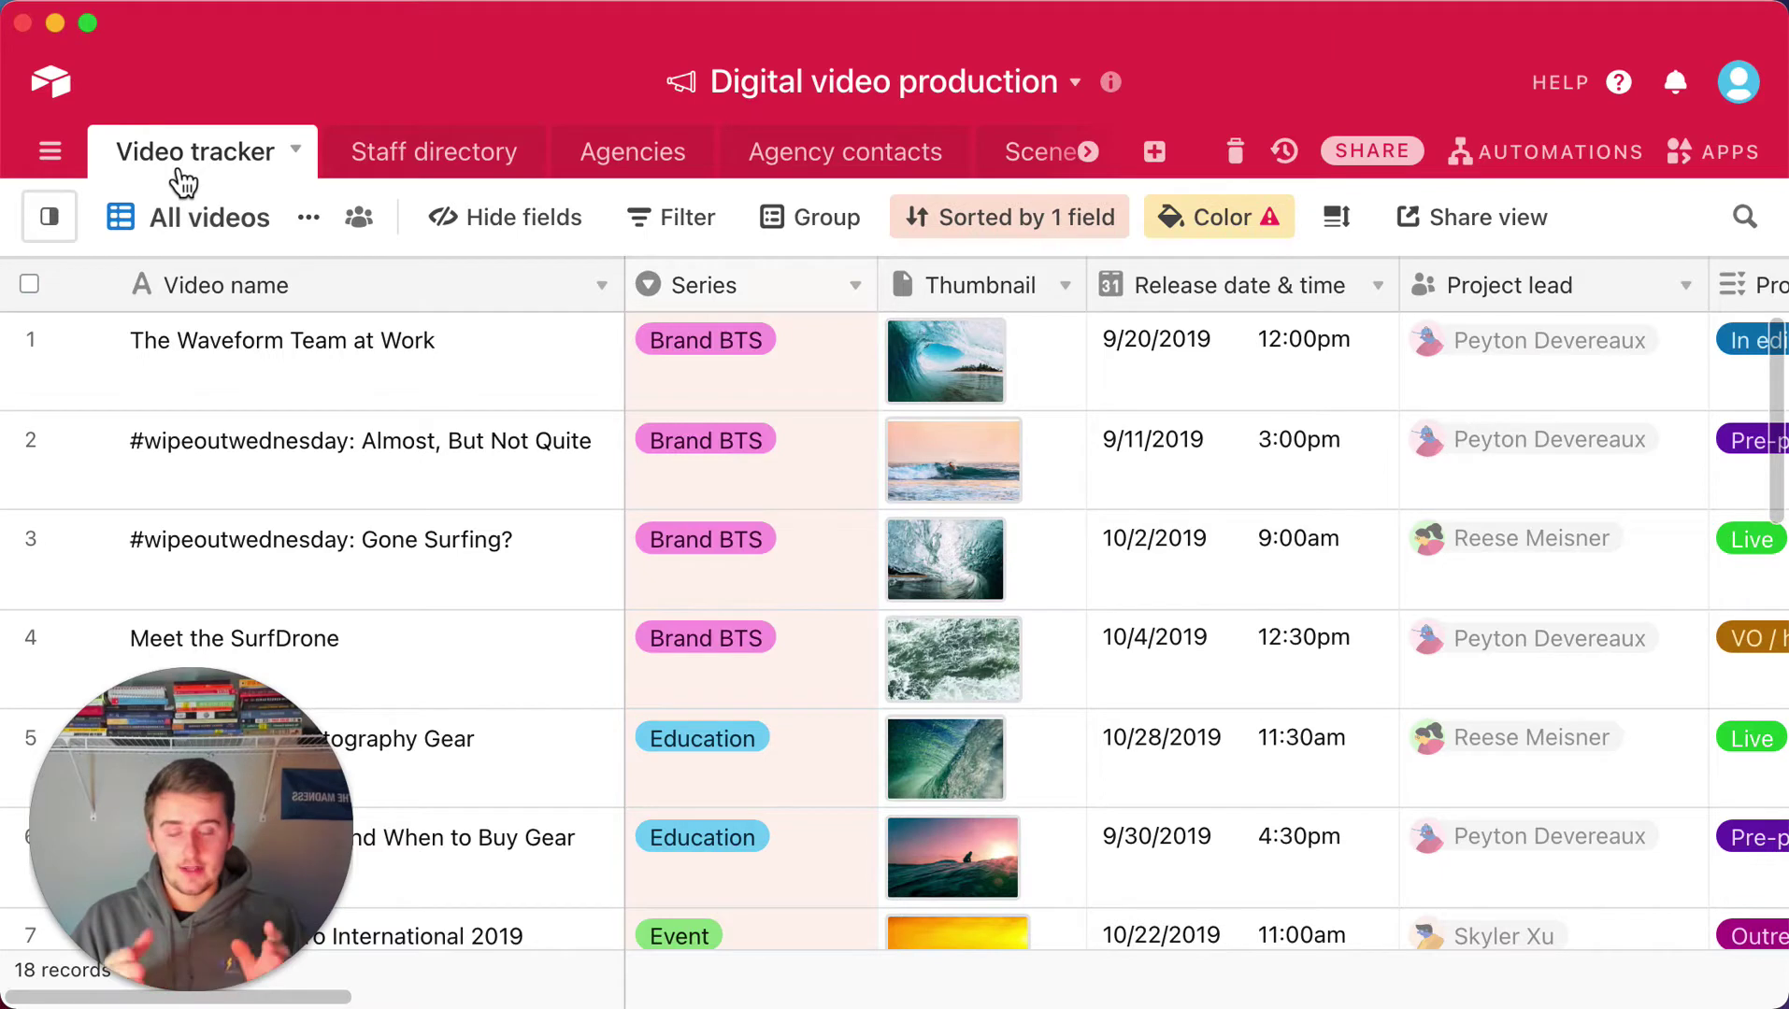
# Select the cells of The Waveform Team at Work from Video name through Agency team, and view the Series field's options
pyautogui.click(225, 362)
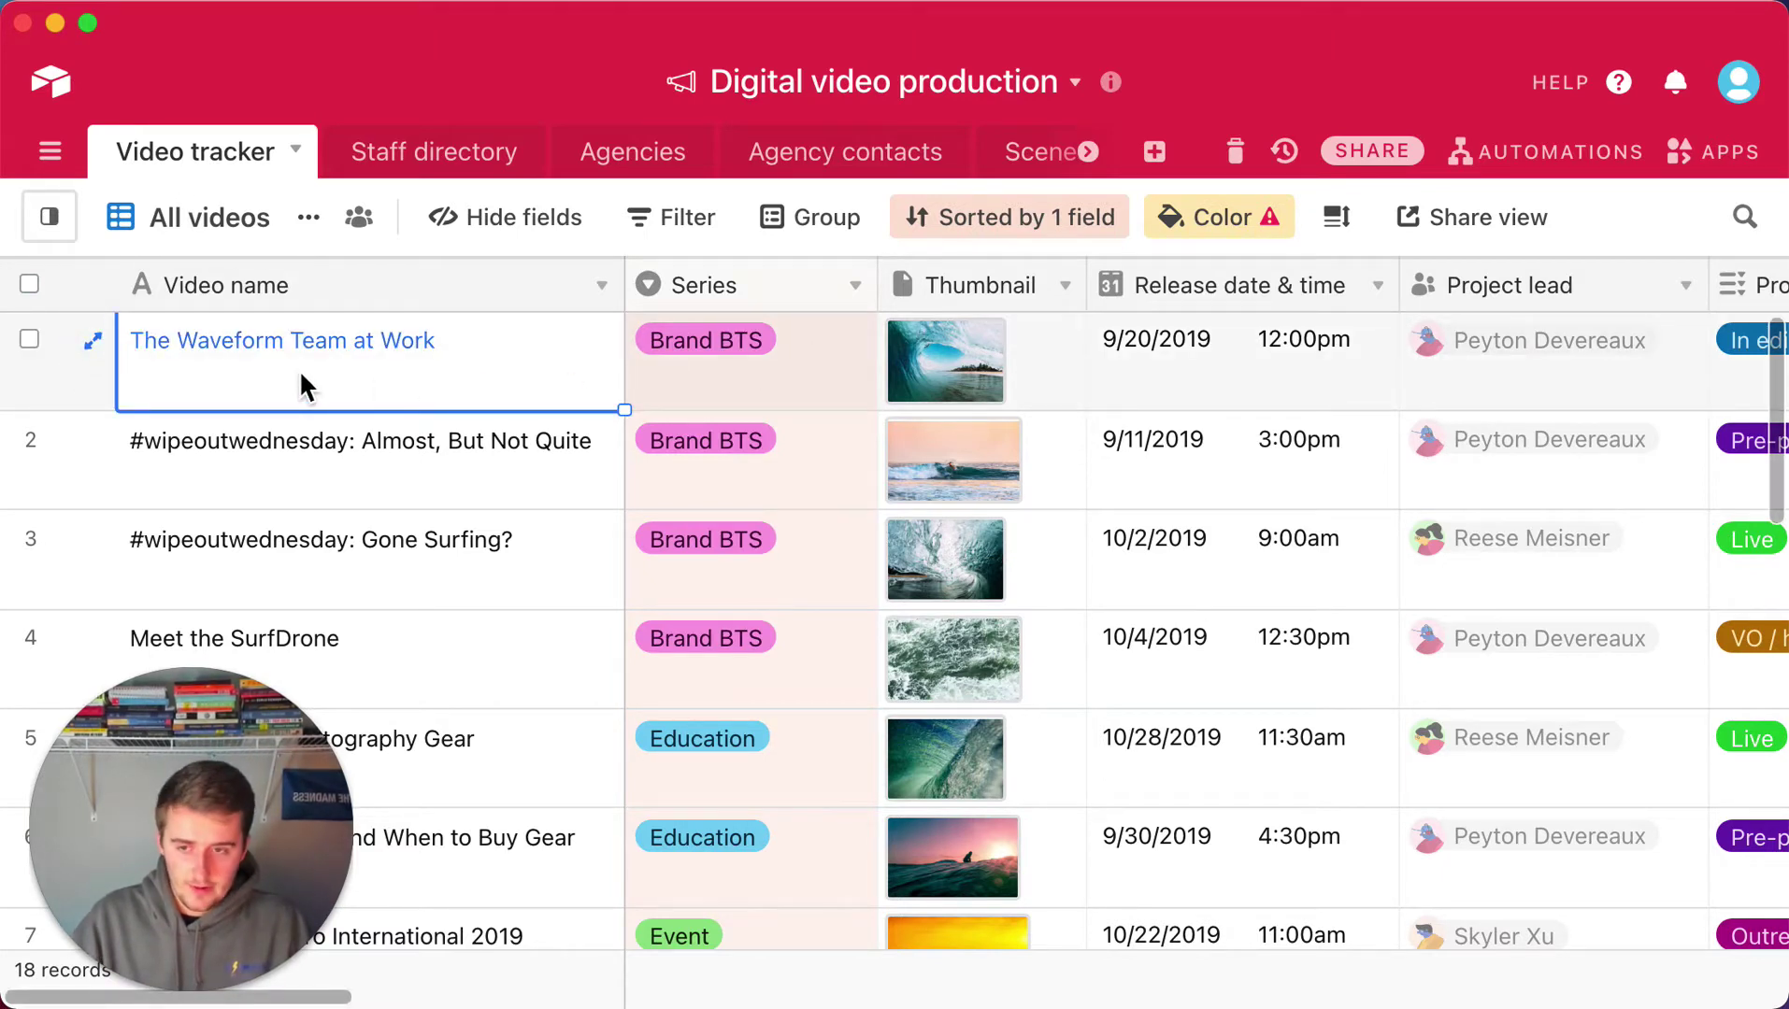
pyautogui.moveTo(354, 366); pyautogui.dragTo(1672, 343)
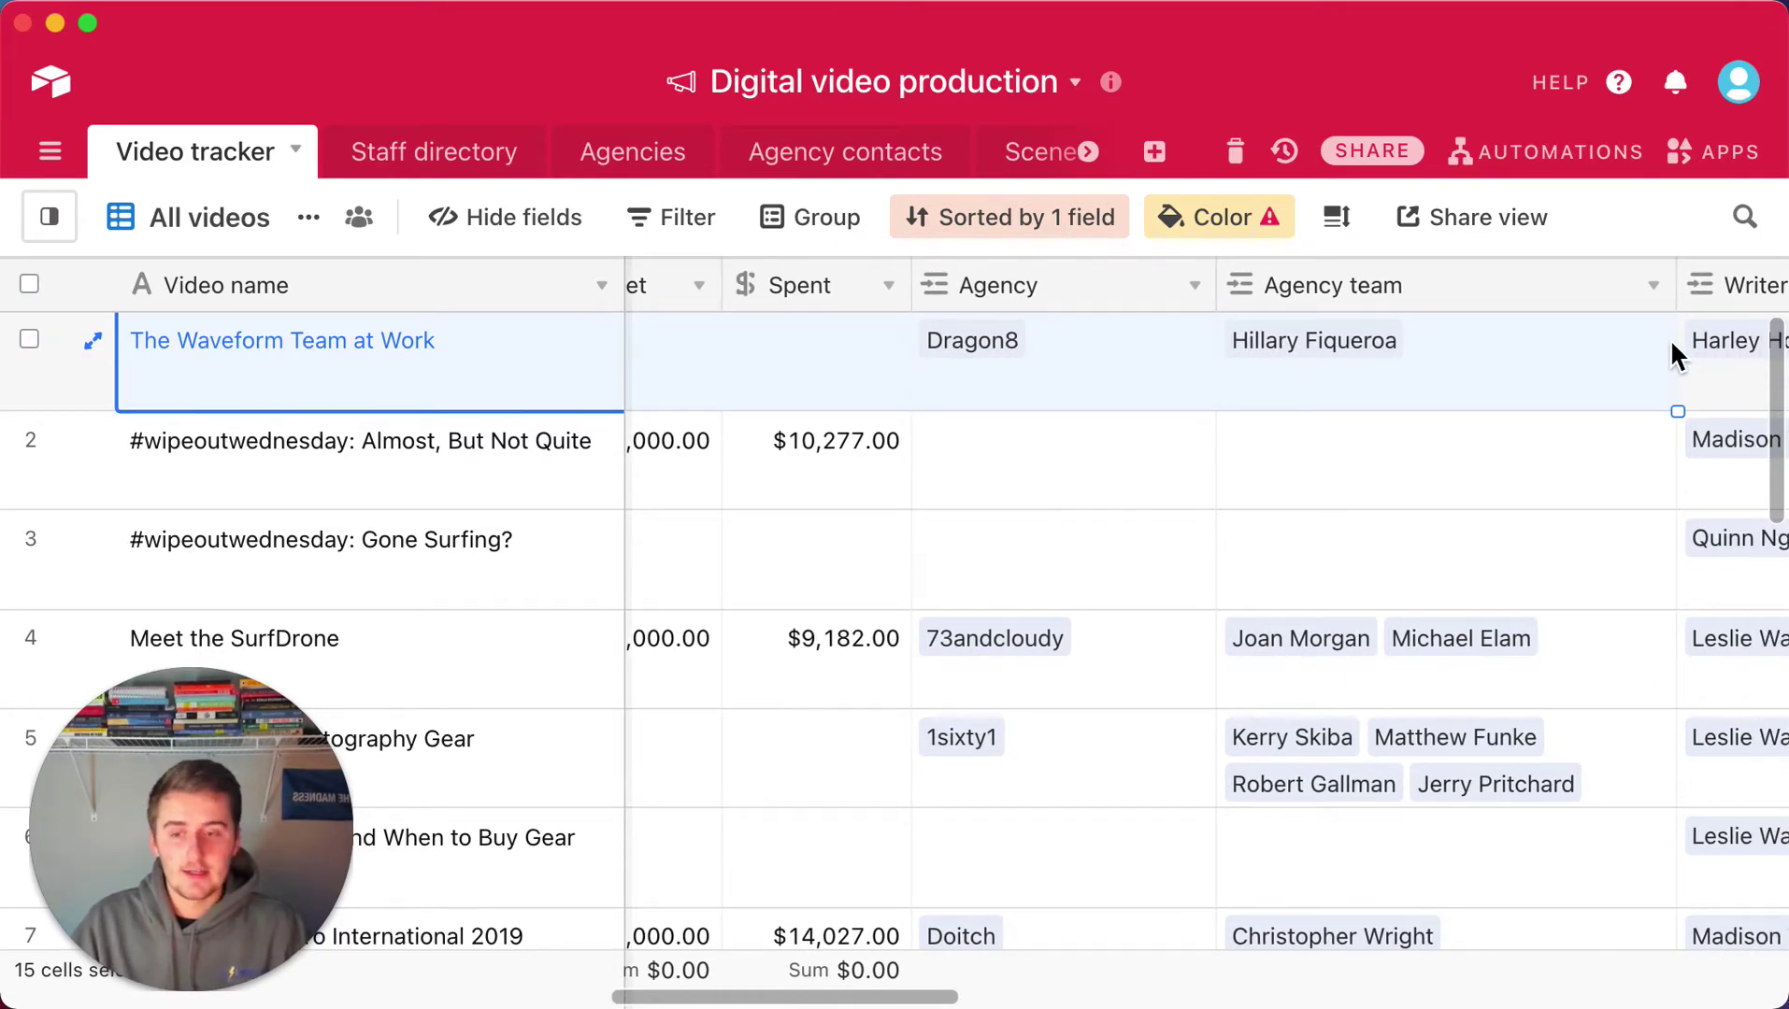
pyautogui.moveTo(799, 998); pyautogui.dragTo(191, 979)
pyautogui.click(32, 935)
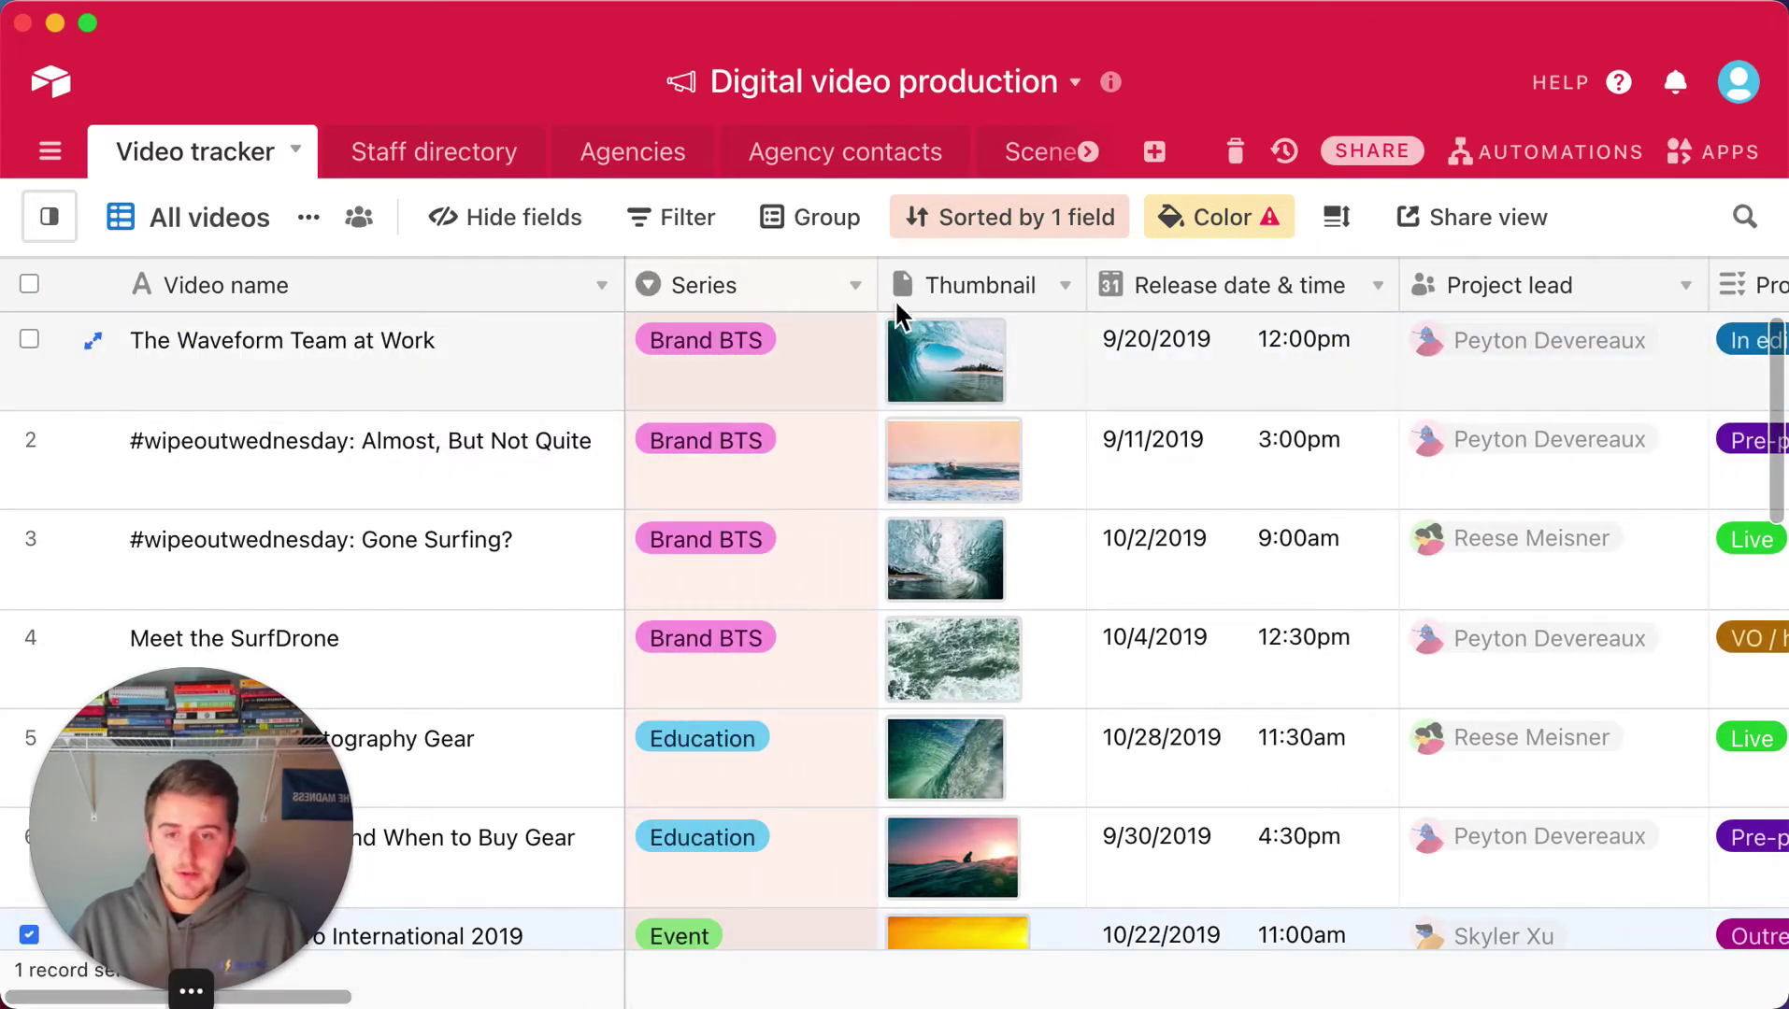
pyautogui.click(855, 286)
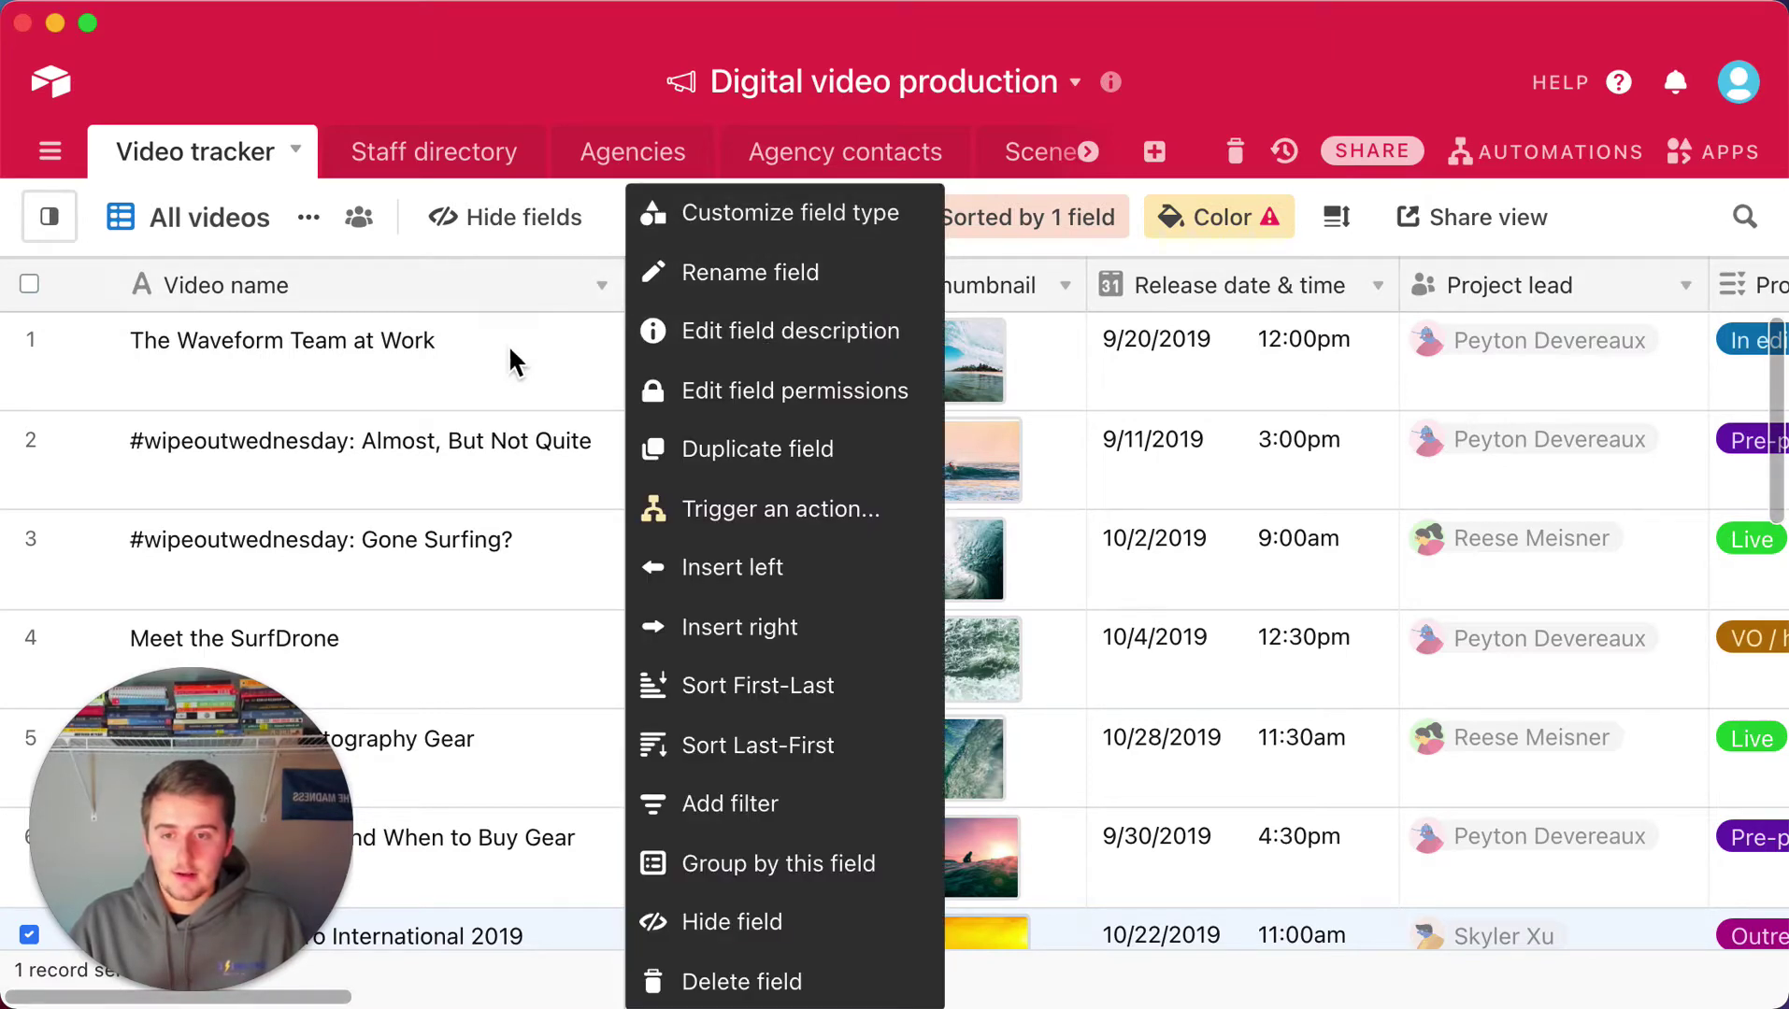
pyautogui.press('Escape')
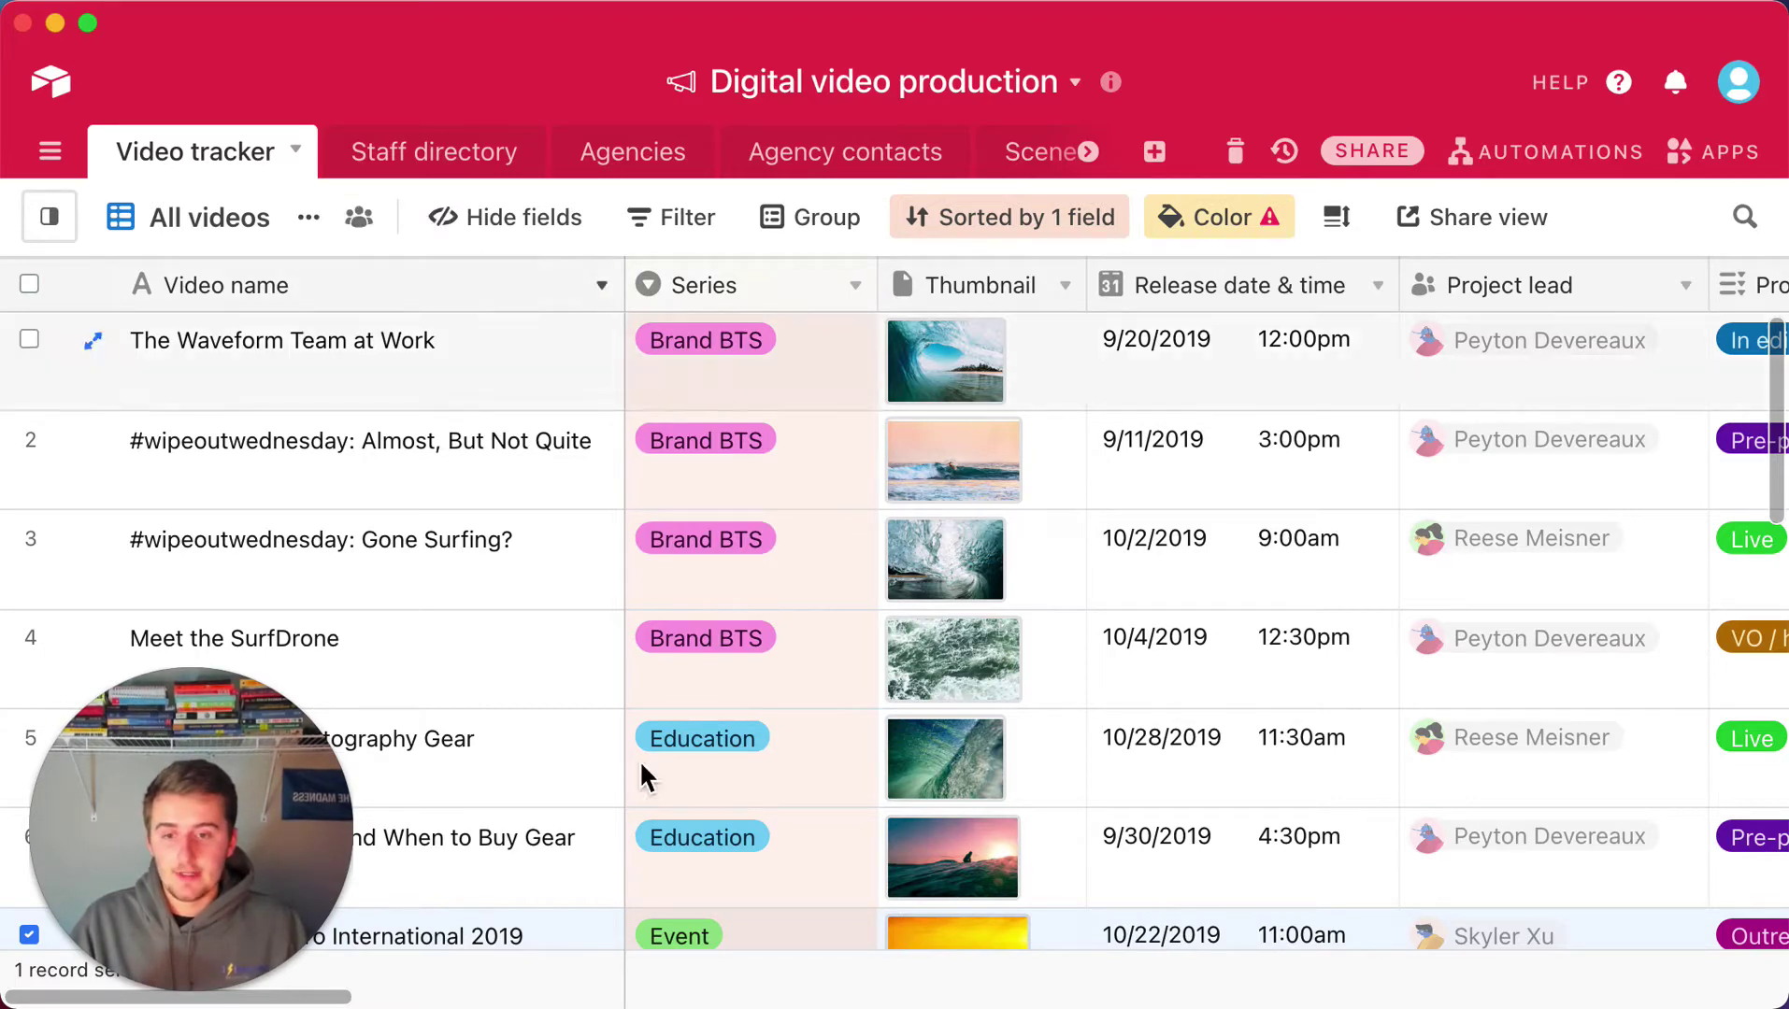
# Inspect the linked Agency and Agency team cells of The Waveform Team at Work record
pyautogui.hscroll(5, 551, 996)
pyautogui.moveTo(551, 998); pyautogui.dragTo(1000, 984)
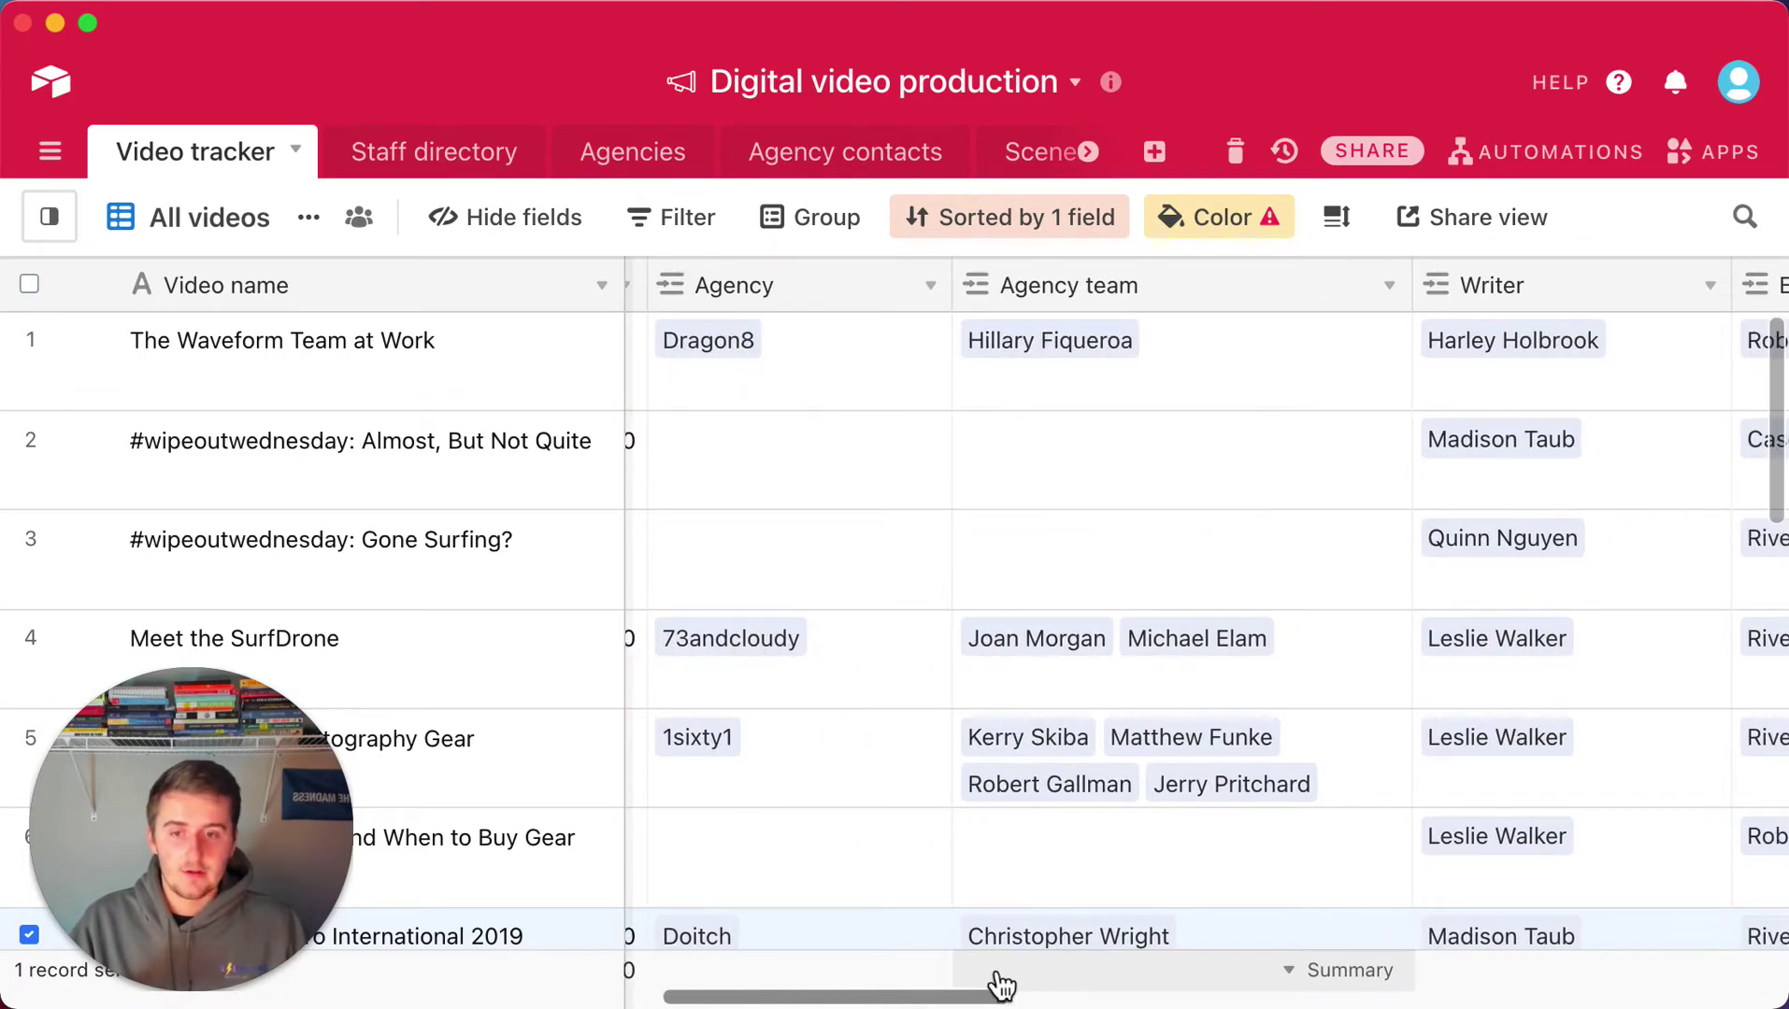
pyautogui.click(707, 351)
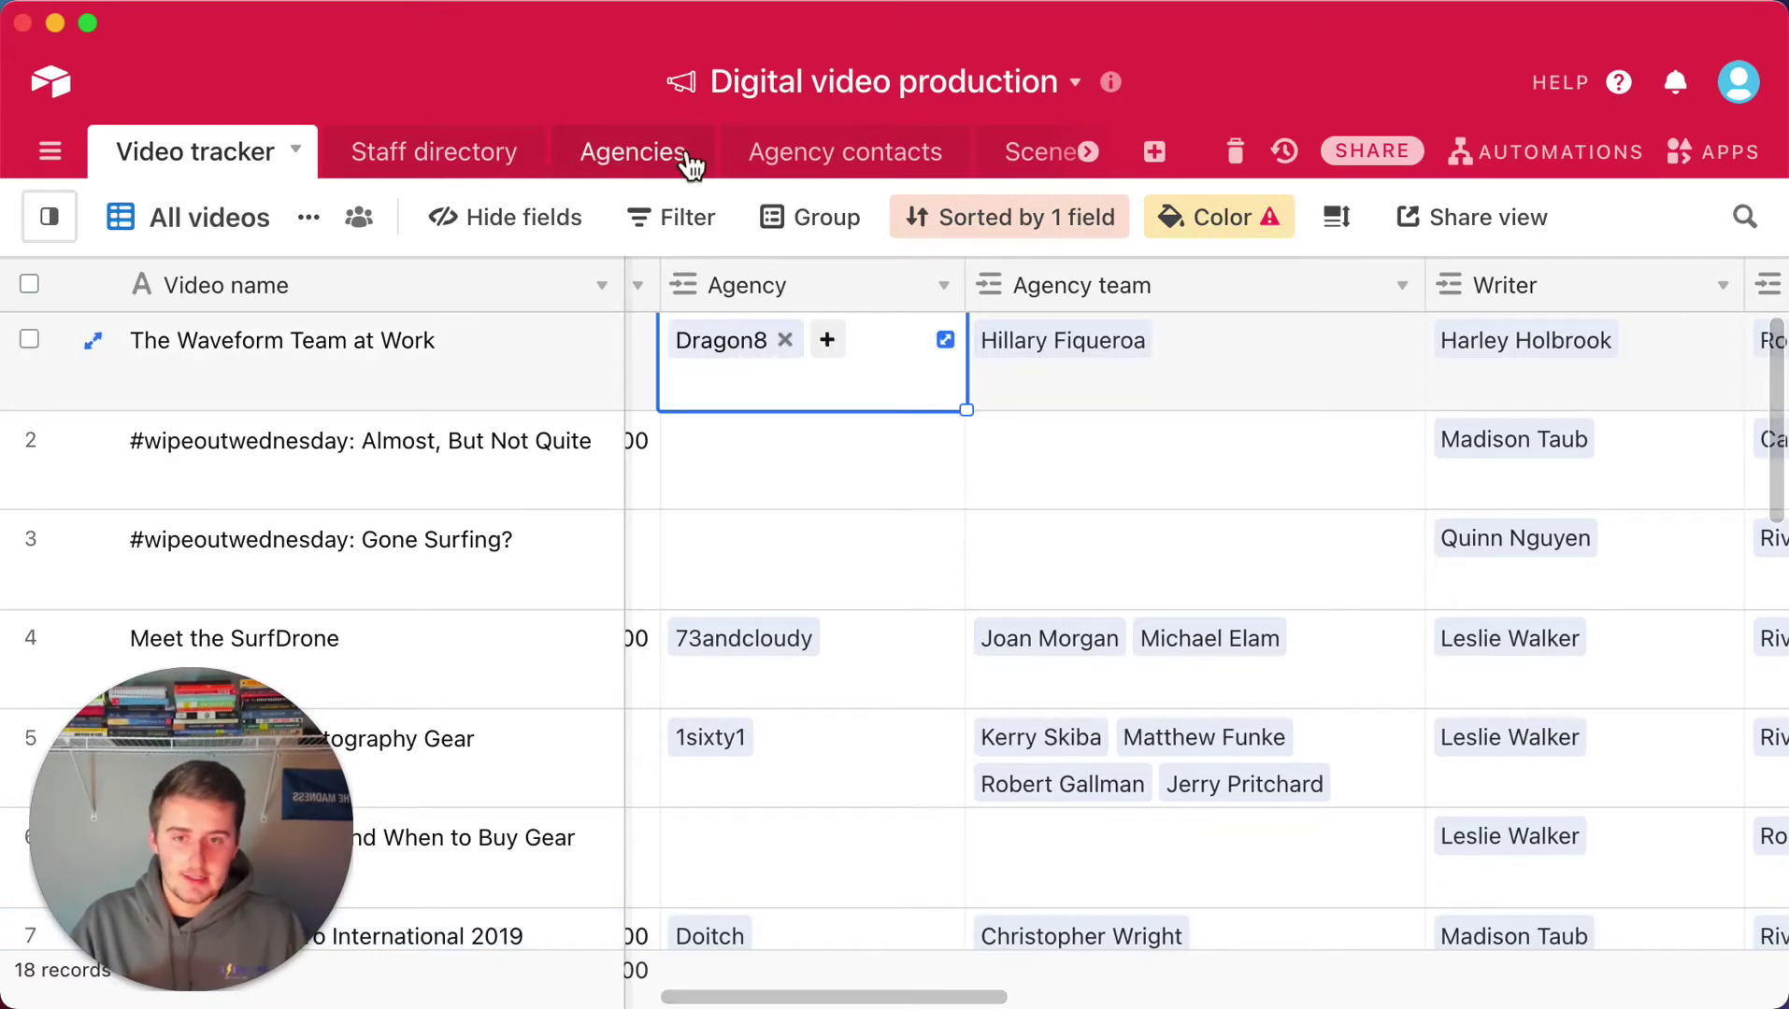
pyautogui.click(1098, 353)
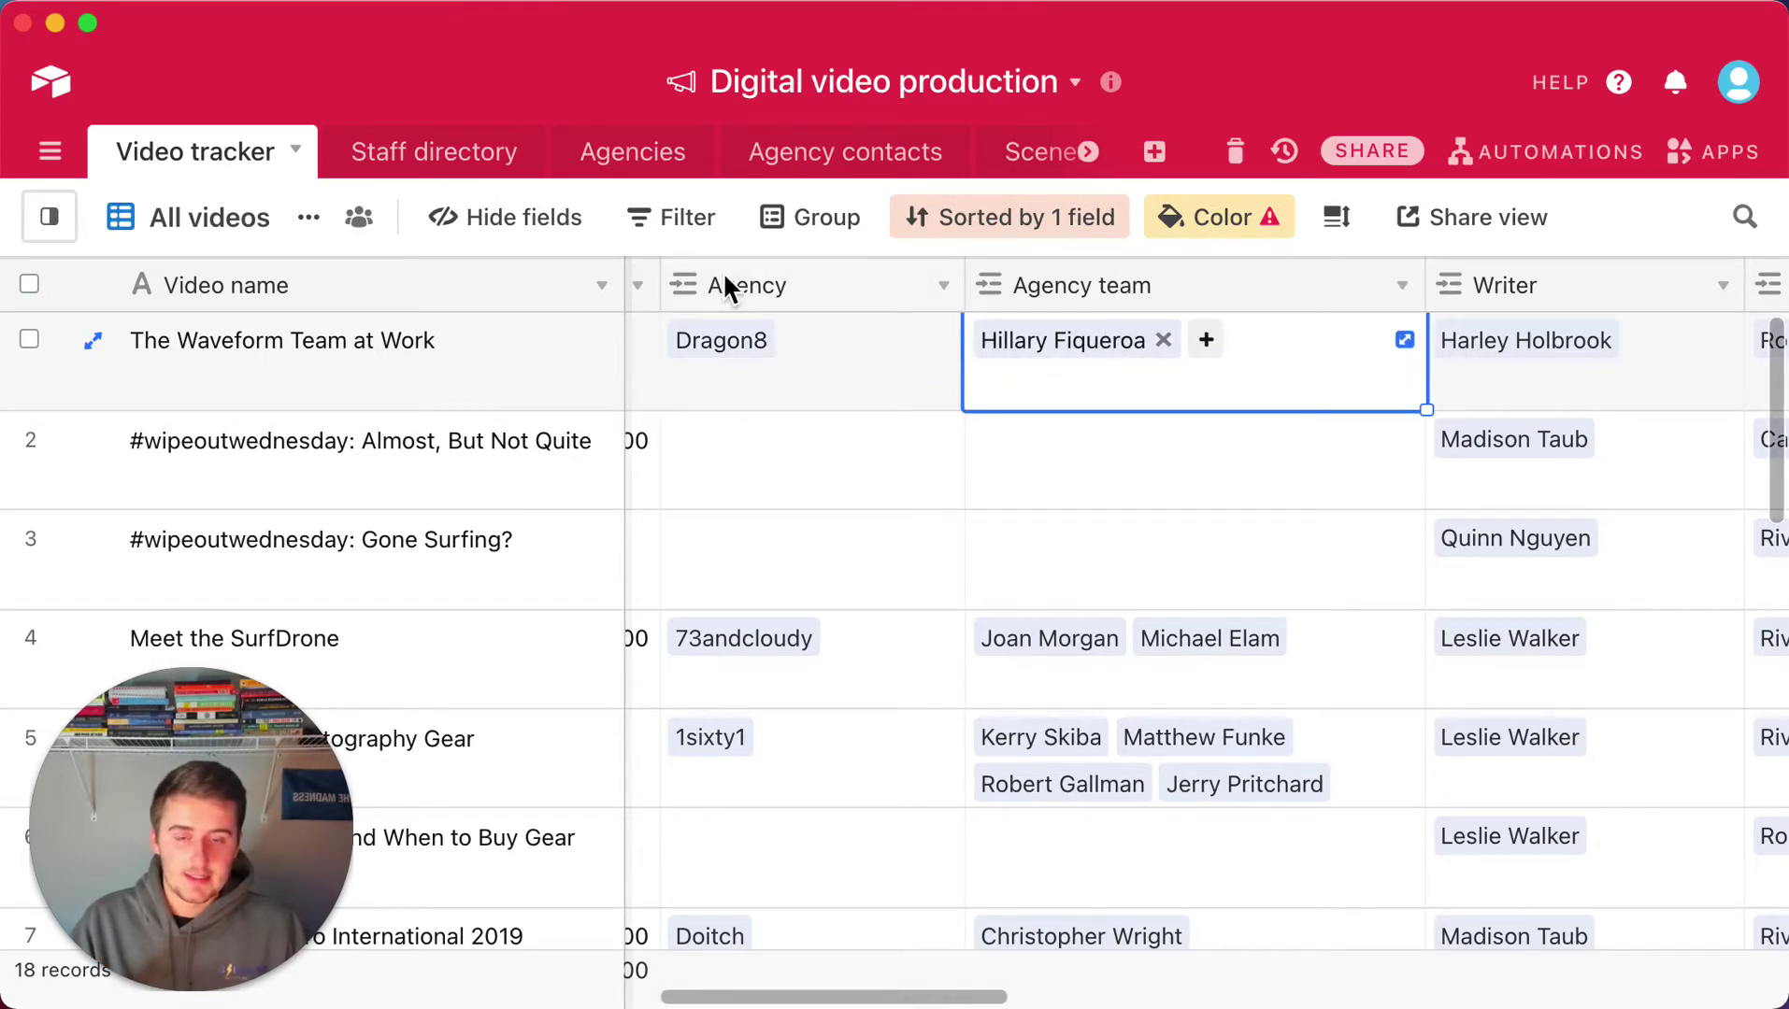
# Browse the field types available for the Video name primary field and leave its type unchanged
pyautogui.moveTo(853, 998); pyautogui.dragTo(187, 972)
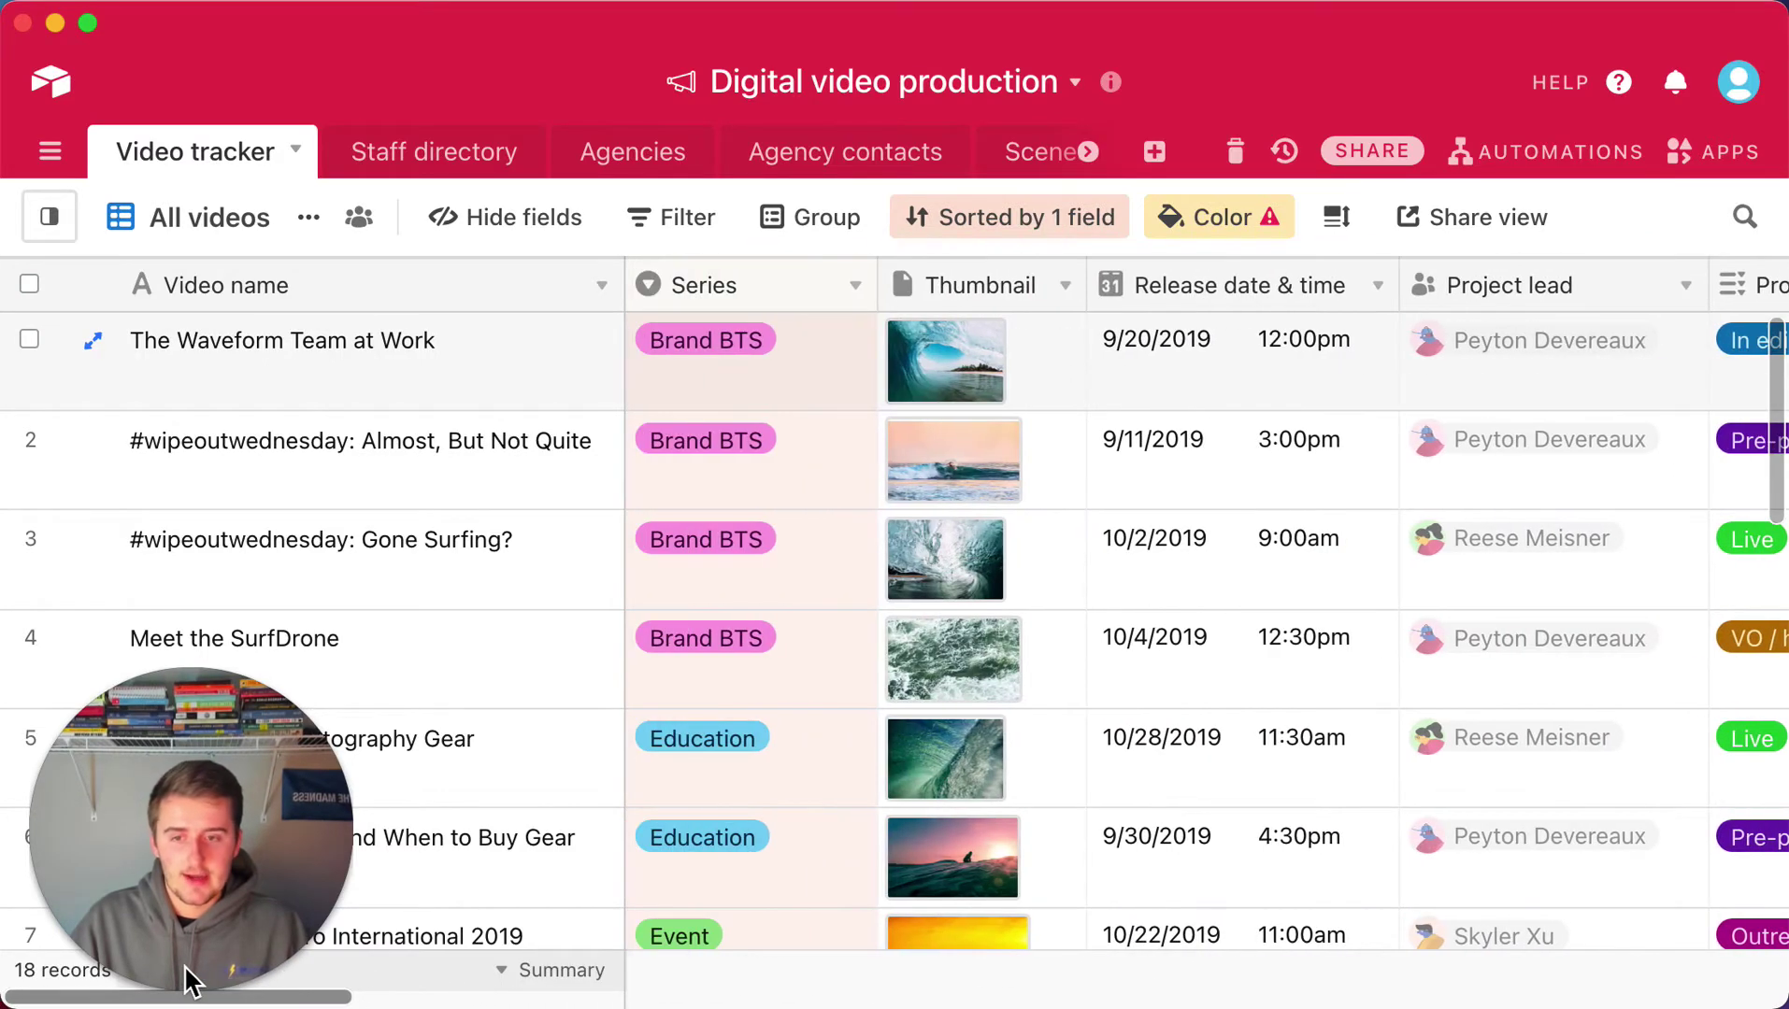
pyautogui.click(601, 285)
pyautogui.click(571, 279)
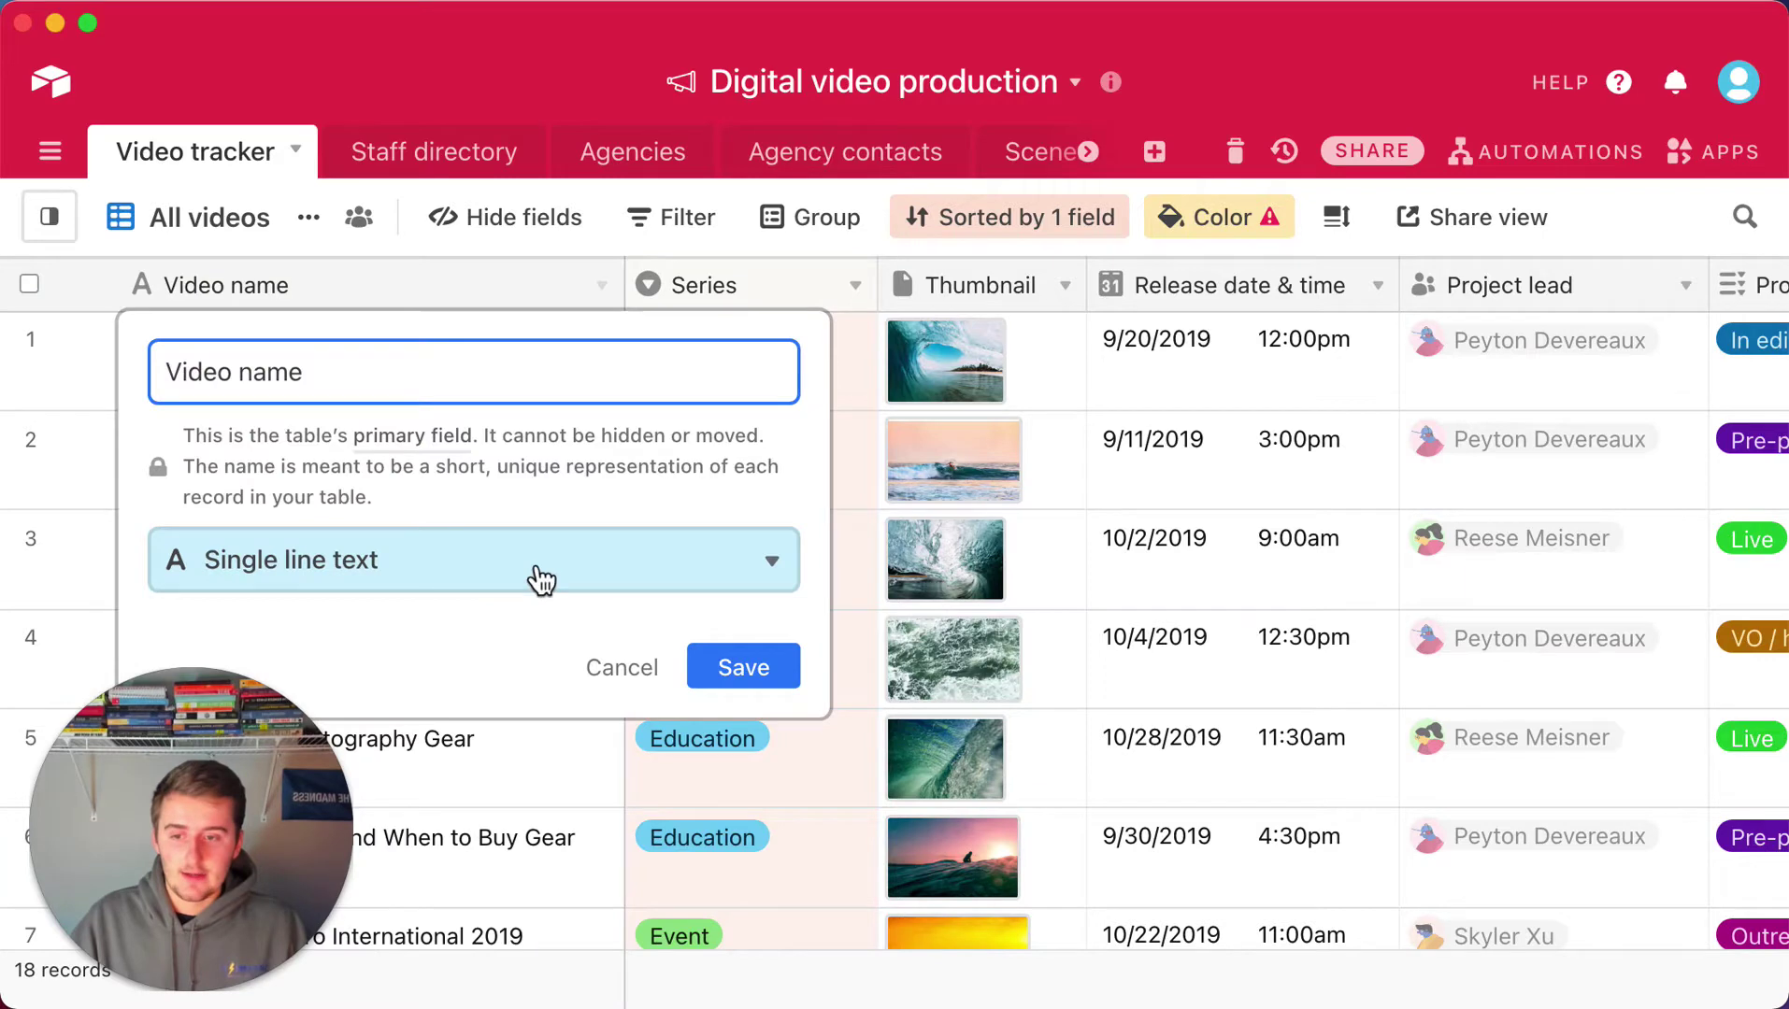
pyautogui.click(541, 575)
pyautogui.scroll(-10, 635, 686)
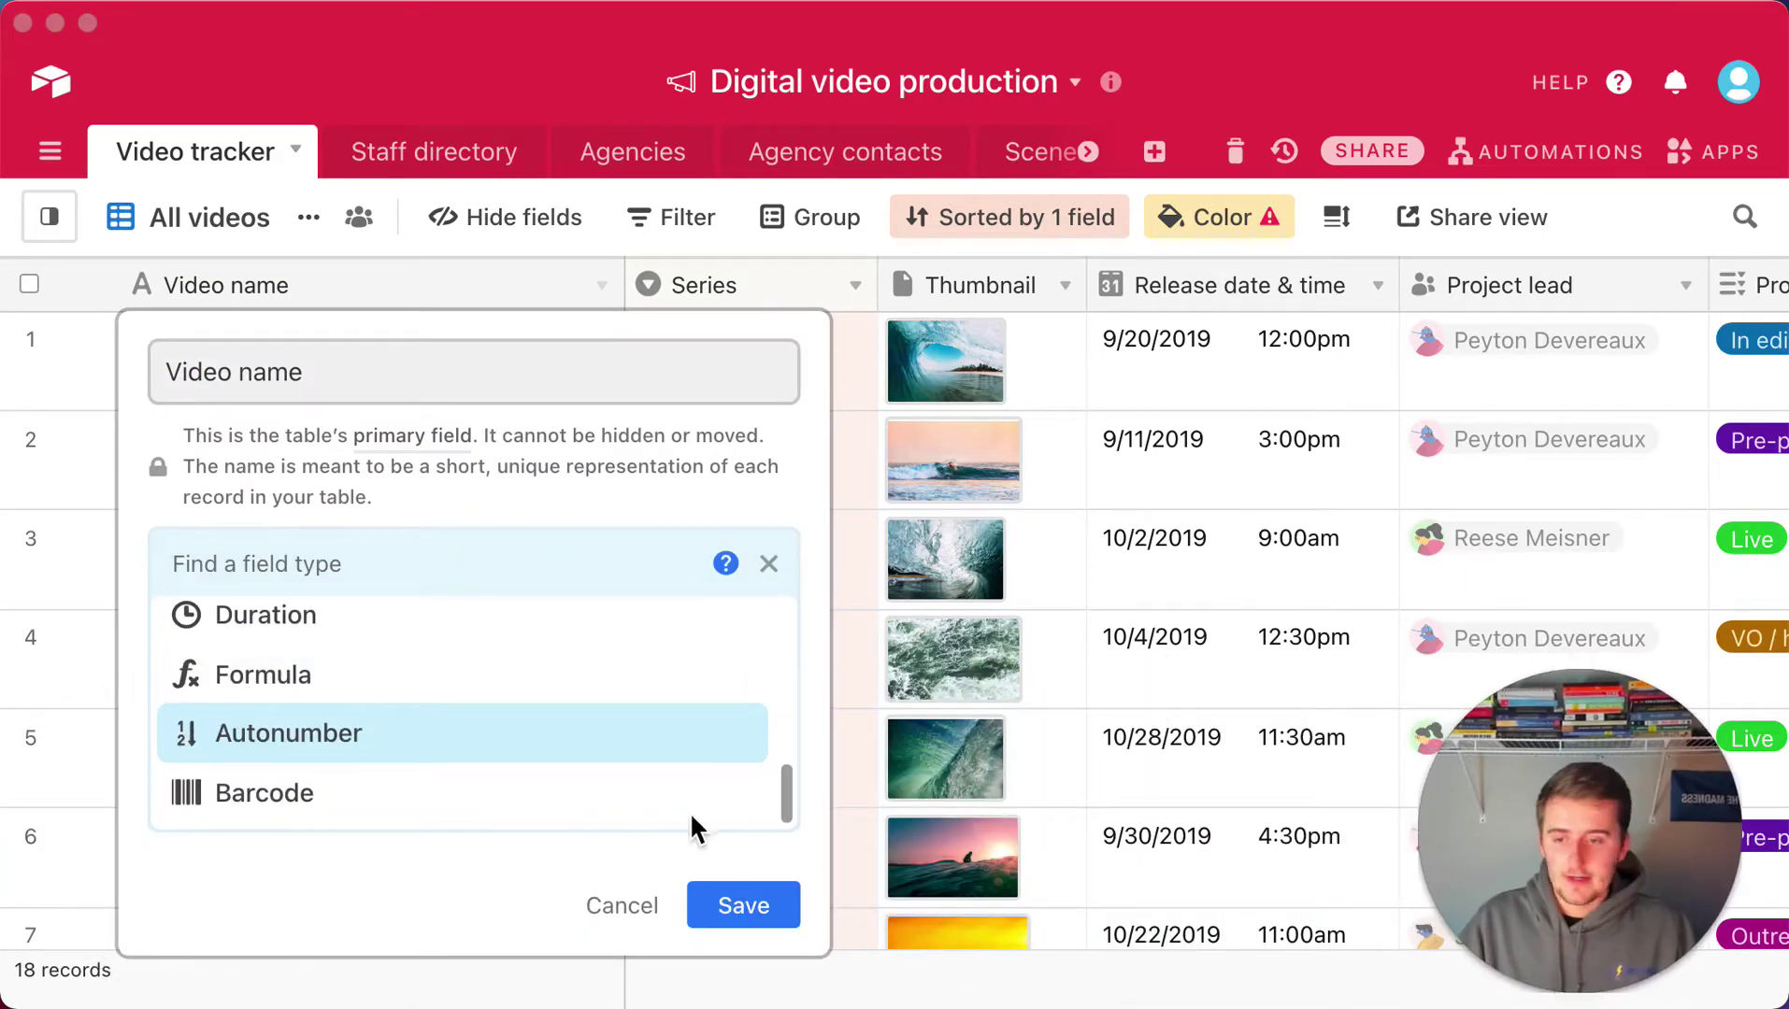
pyautogui.scroll(10, 581, 704)
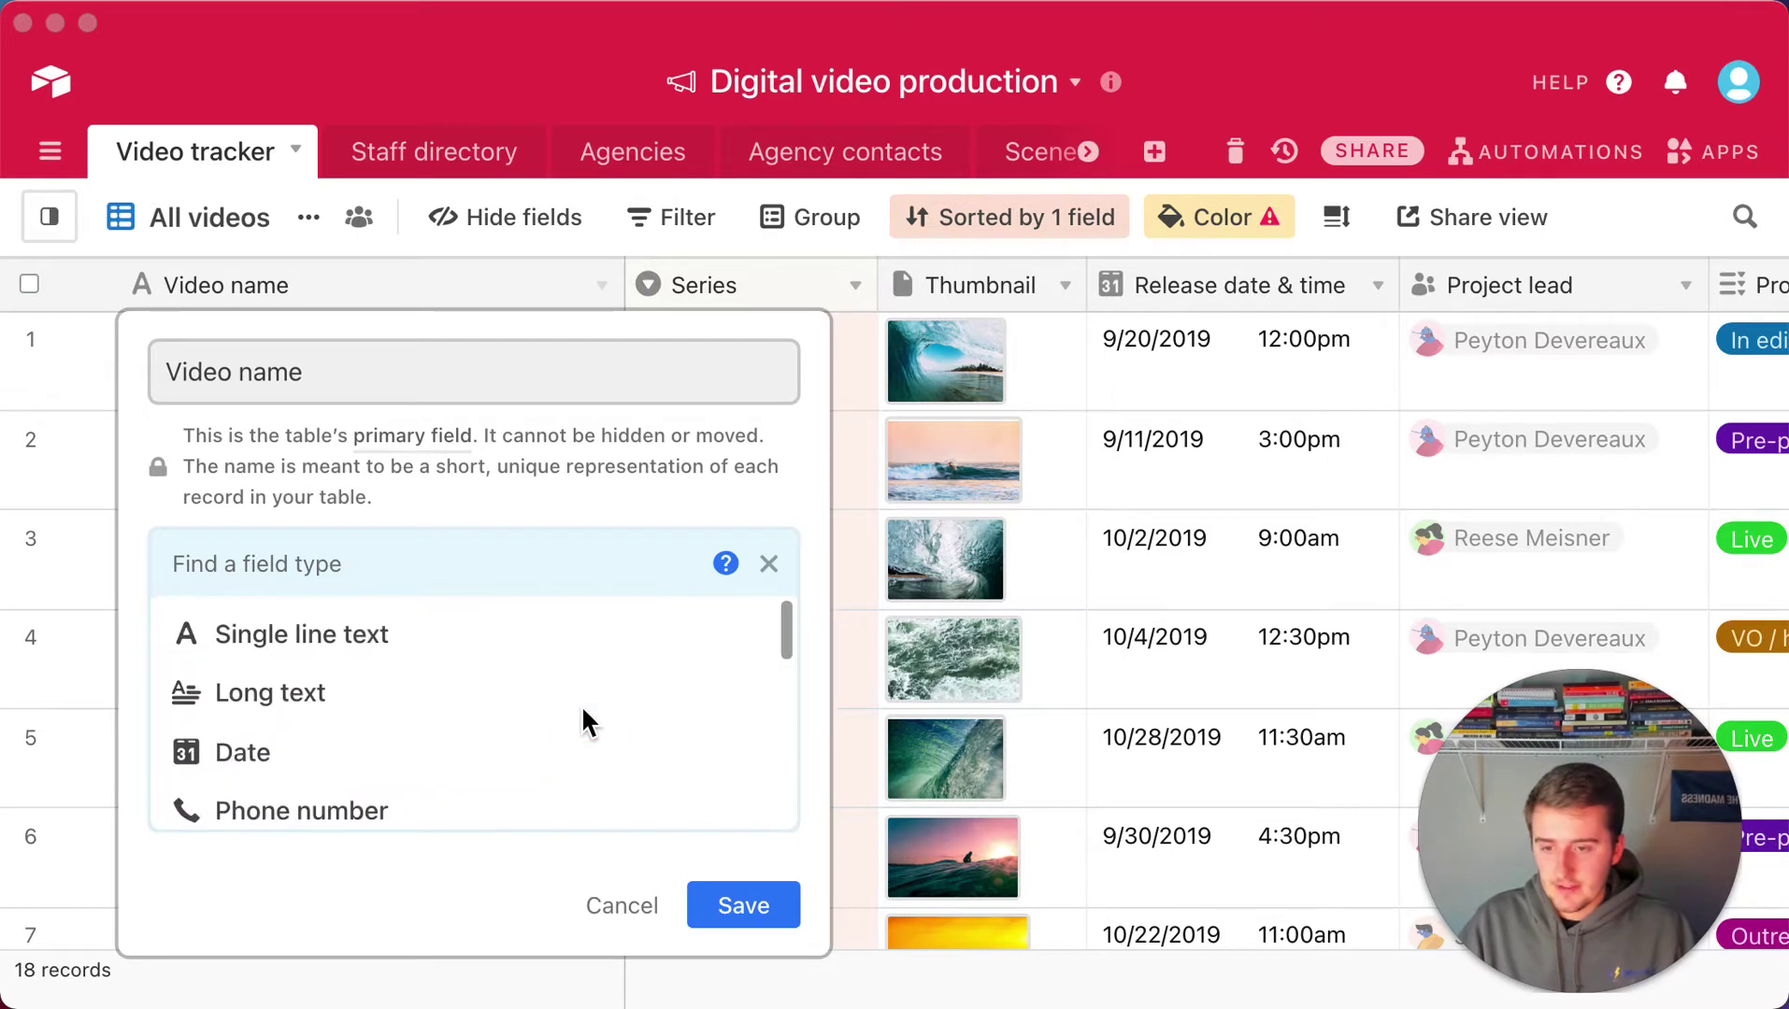
pyautogui.scroll(-10, 581, 704)
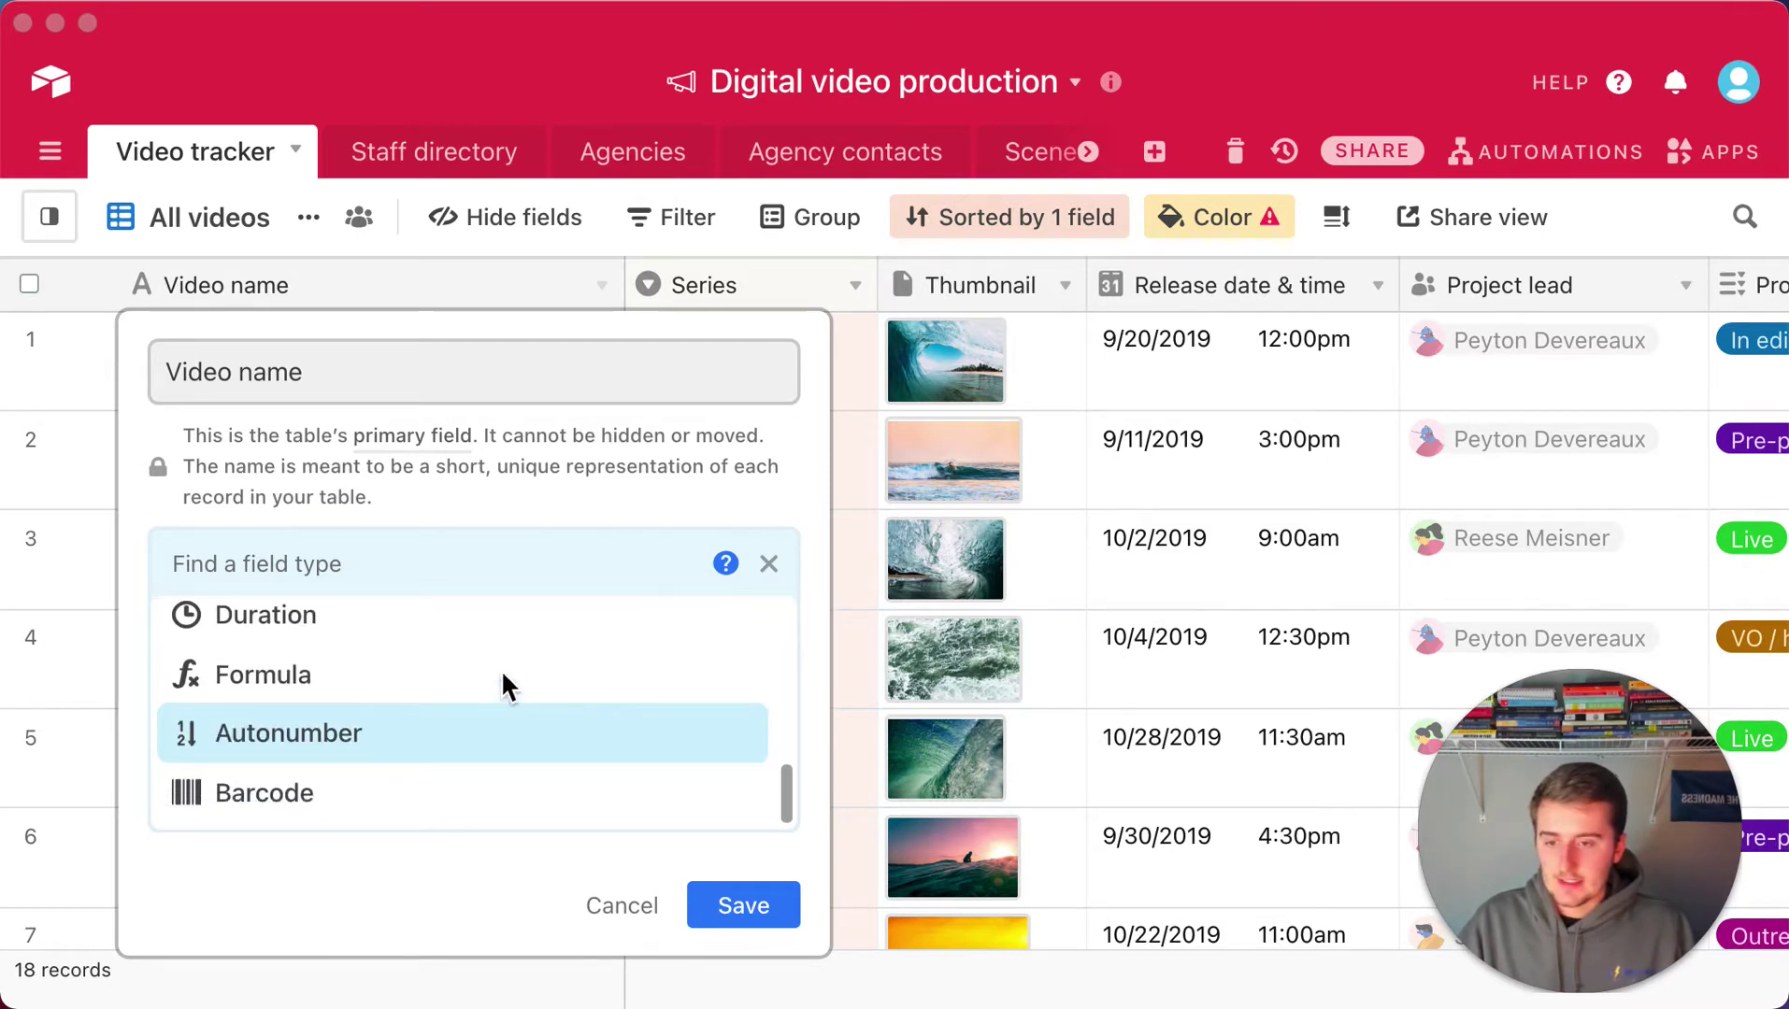
pyautogui.click(621, 906)
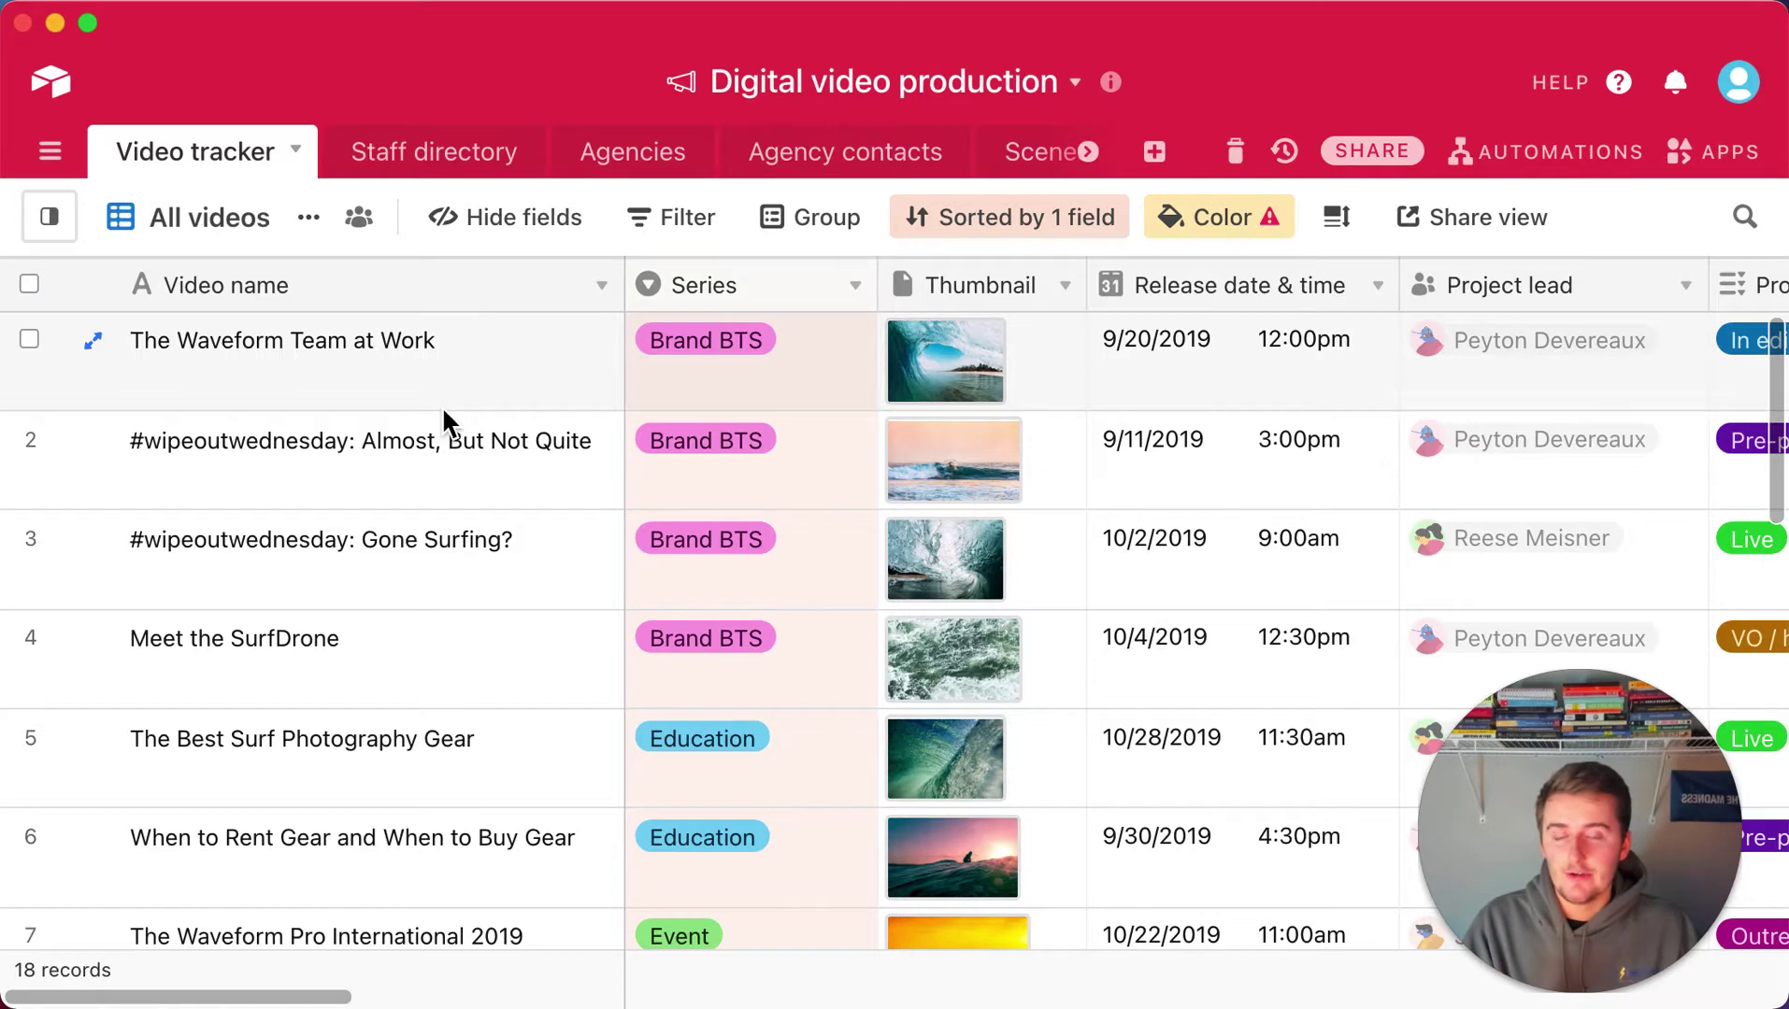
# Look through the full list of field types for the Series field, then cancel without changing it
pyautogui.click(855, 285)
pyautogui.click(810, 209)
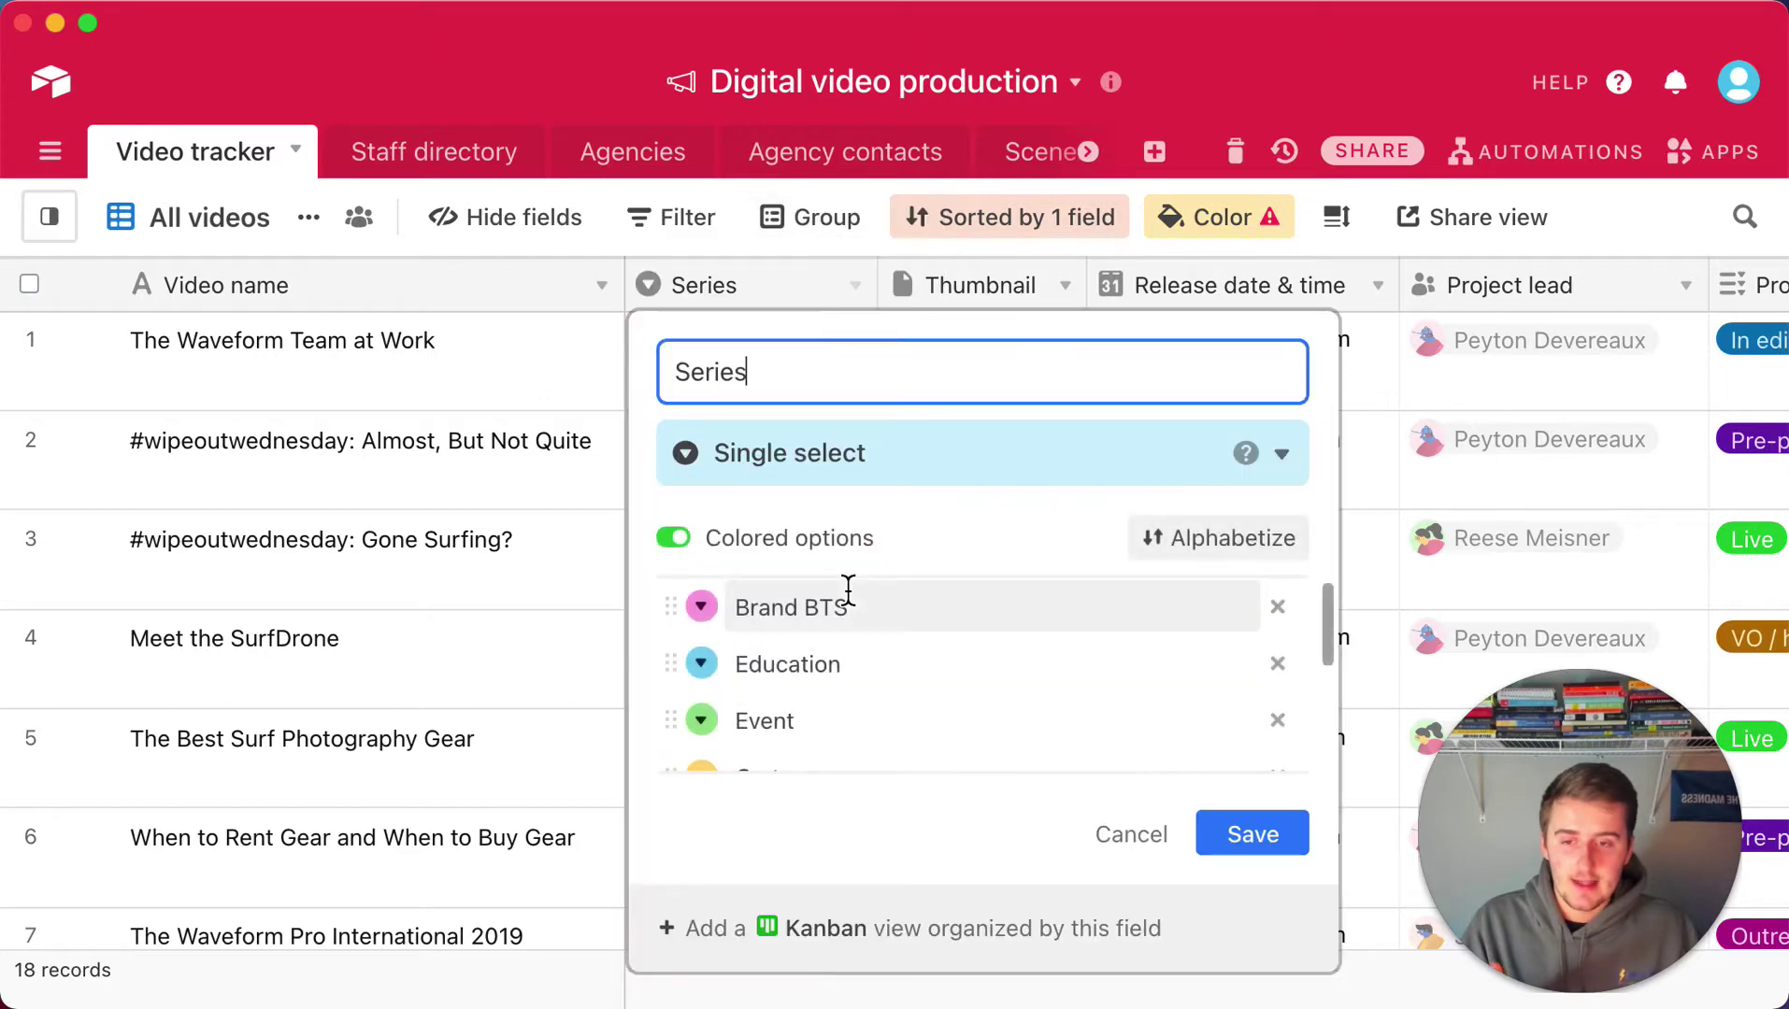
pyautogui.click(864, 464)
pyautogui.scroll(-5, 899, 616)
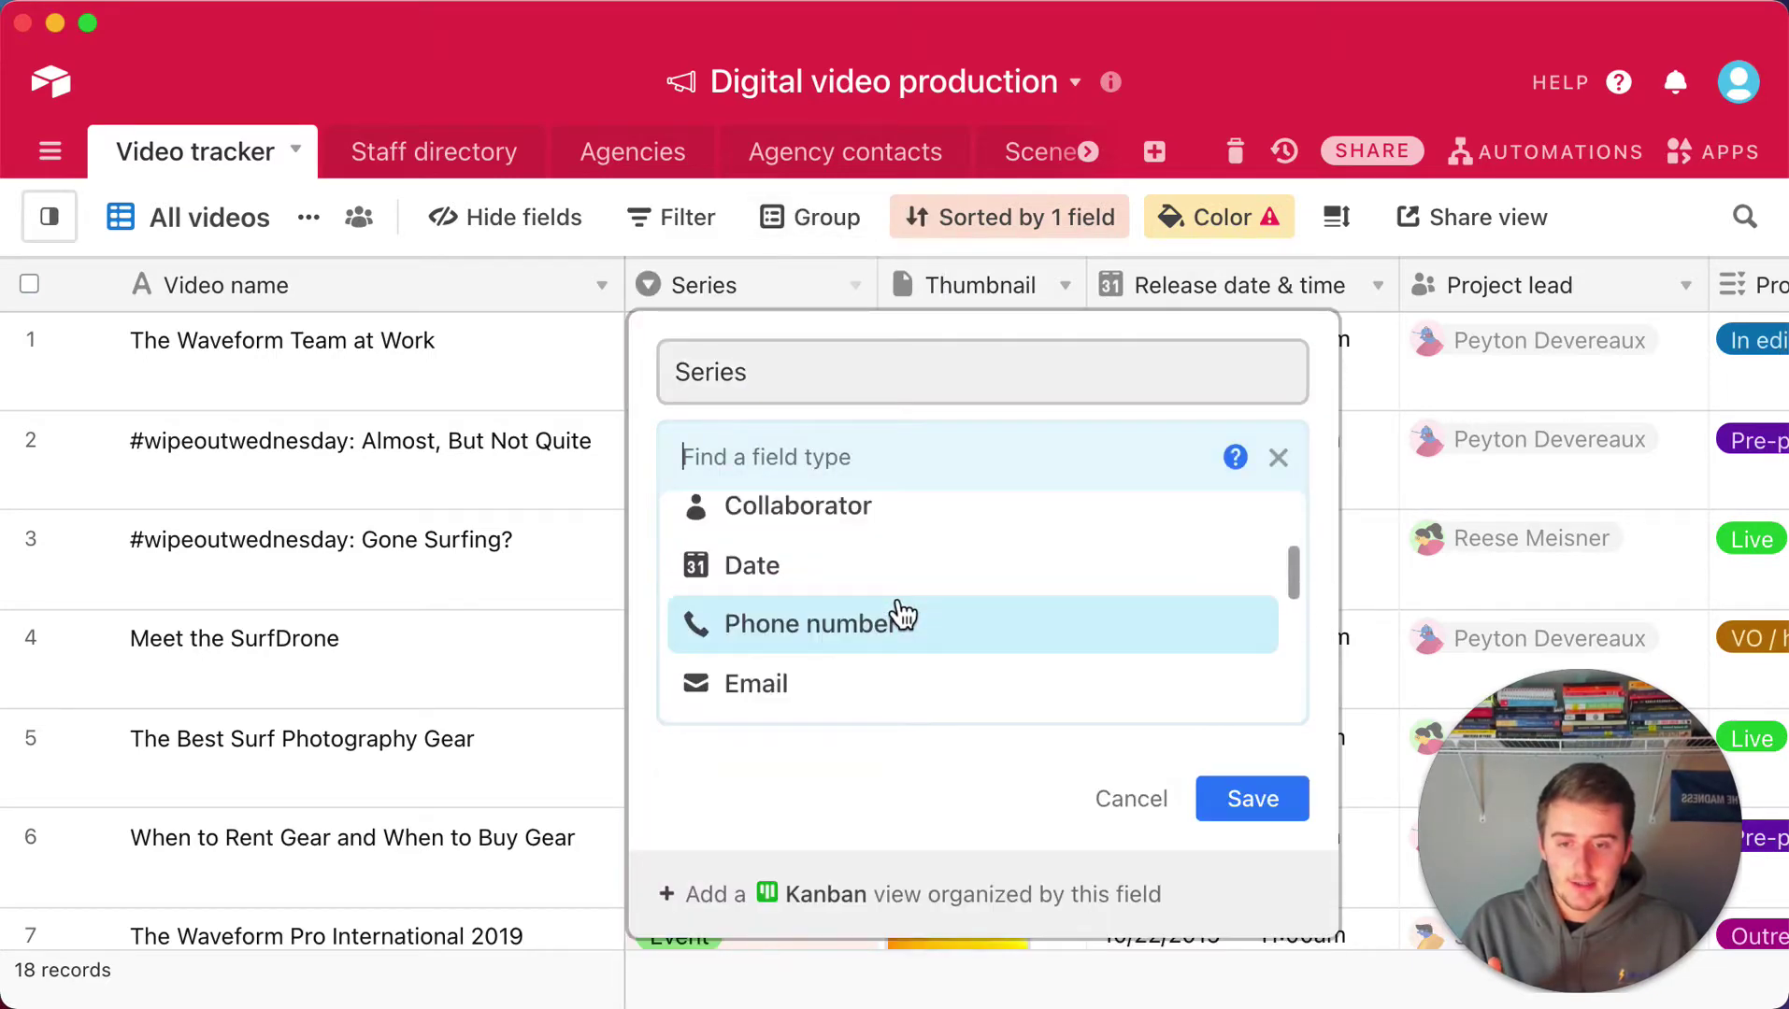
pyautogui.scroll(-4, 902, 614)
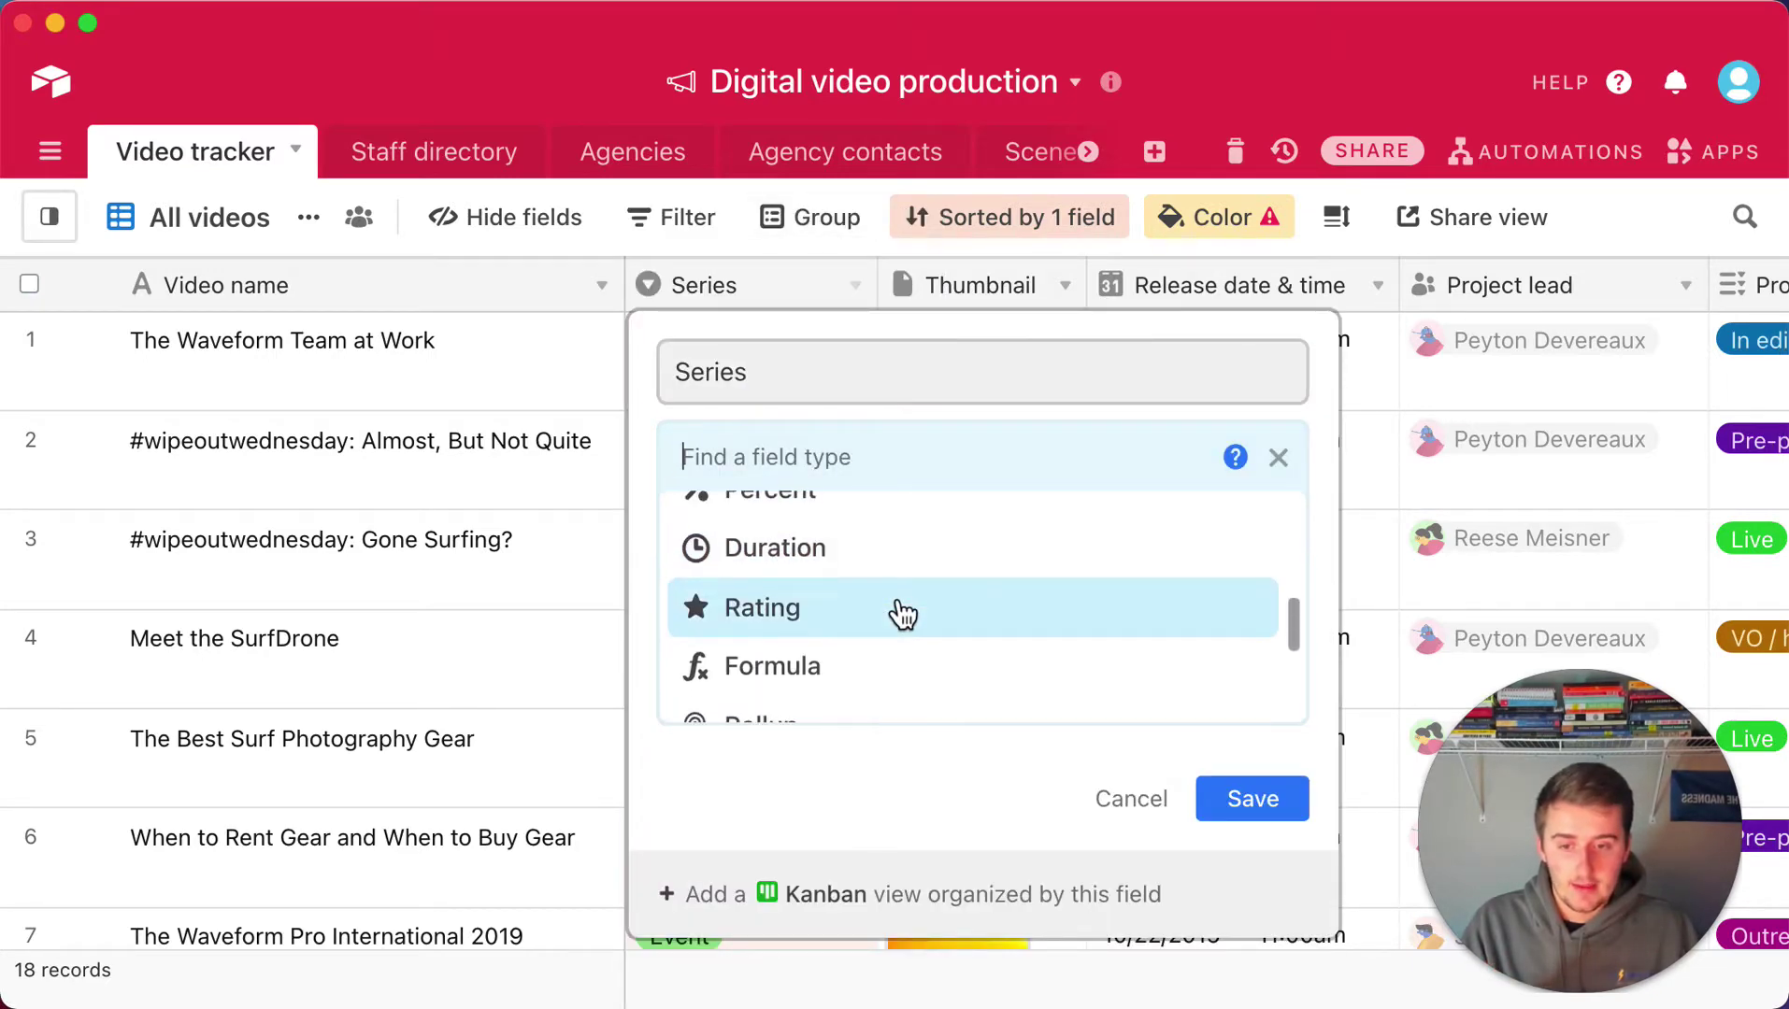
pyautogui.scroll(-4, 902, 614)
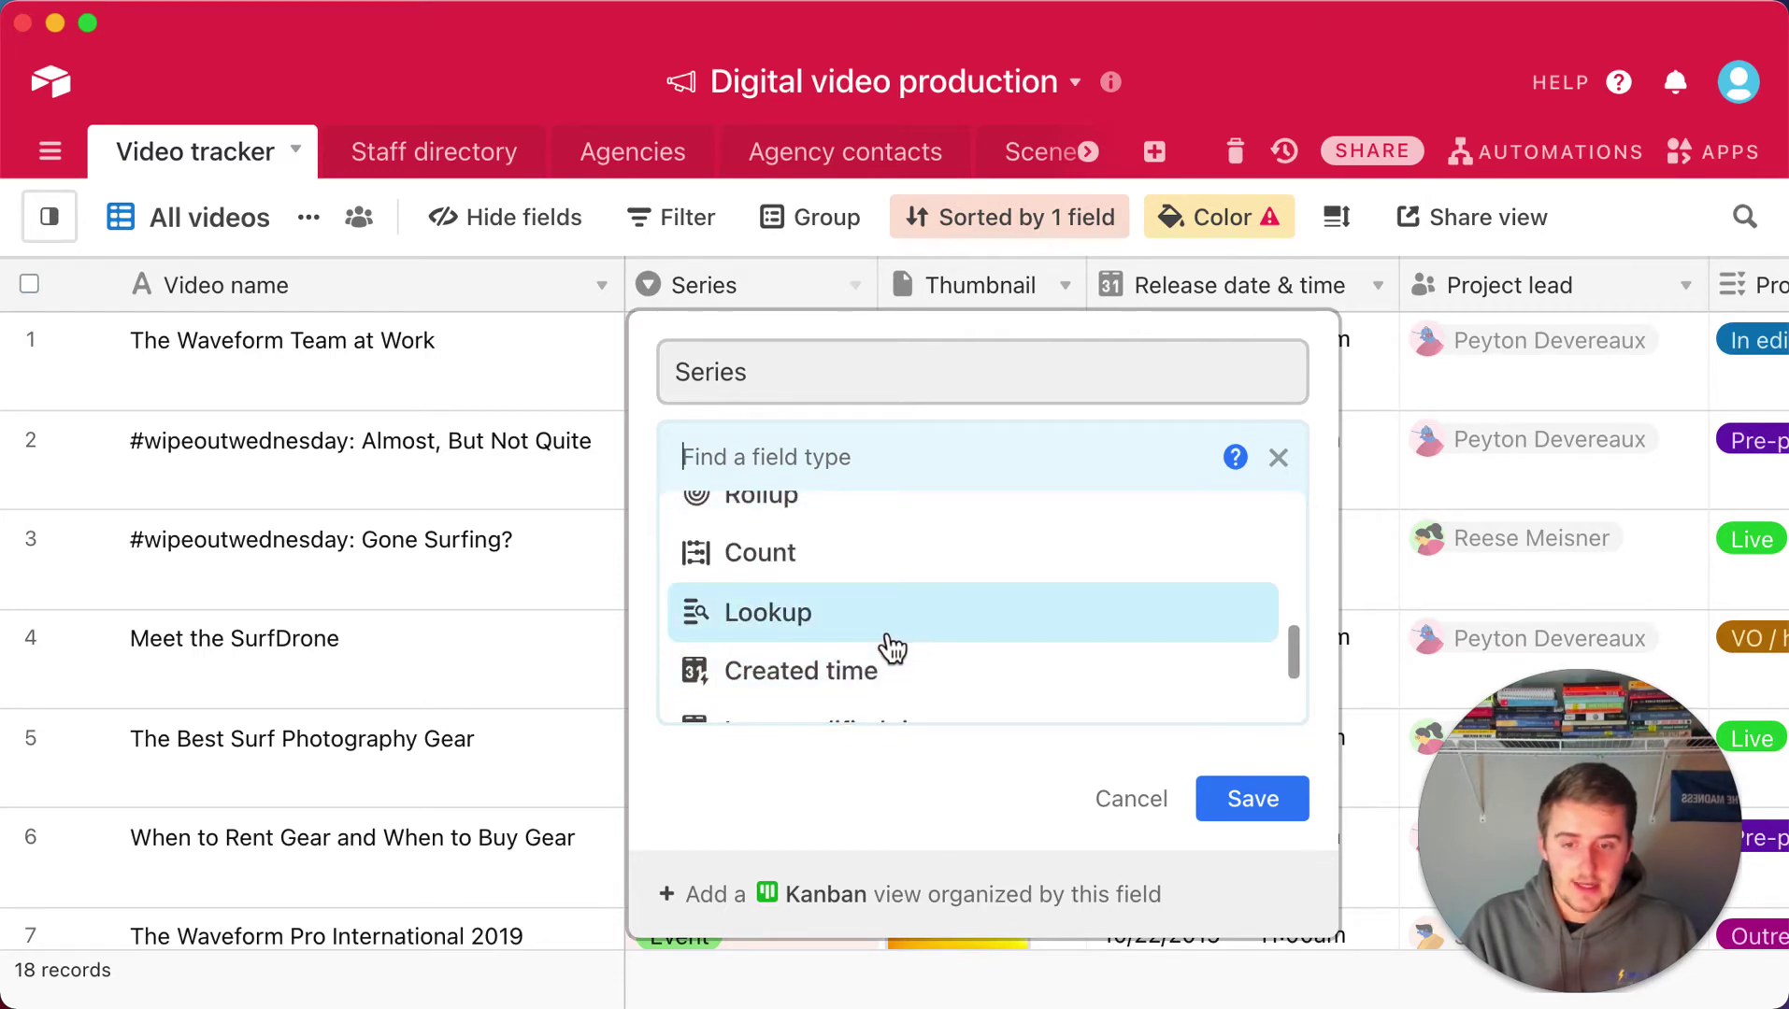
pyautogui.scroll(-4, 888, 654)
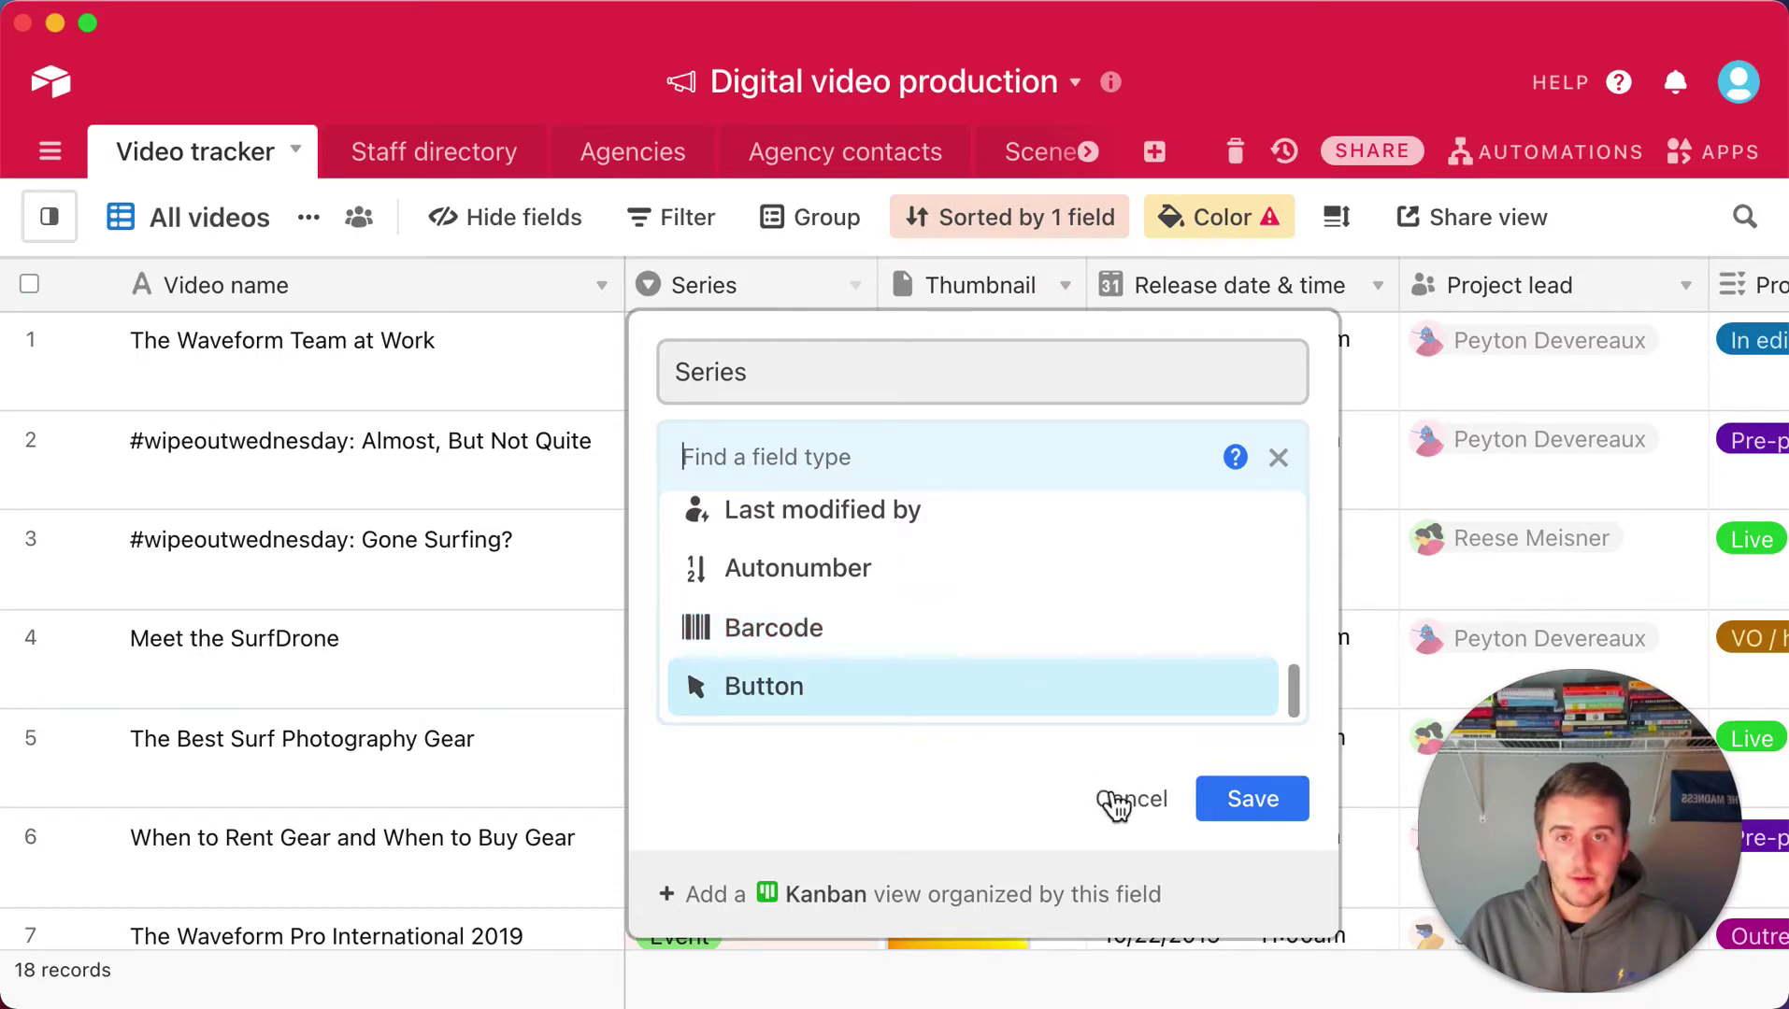
pyautogui.click(1117, 801)
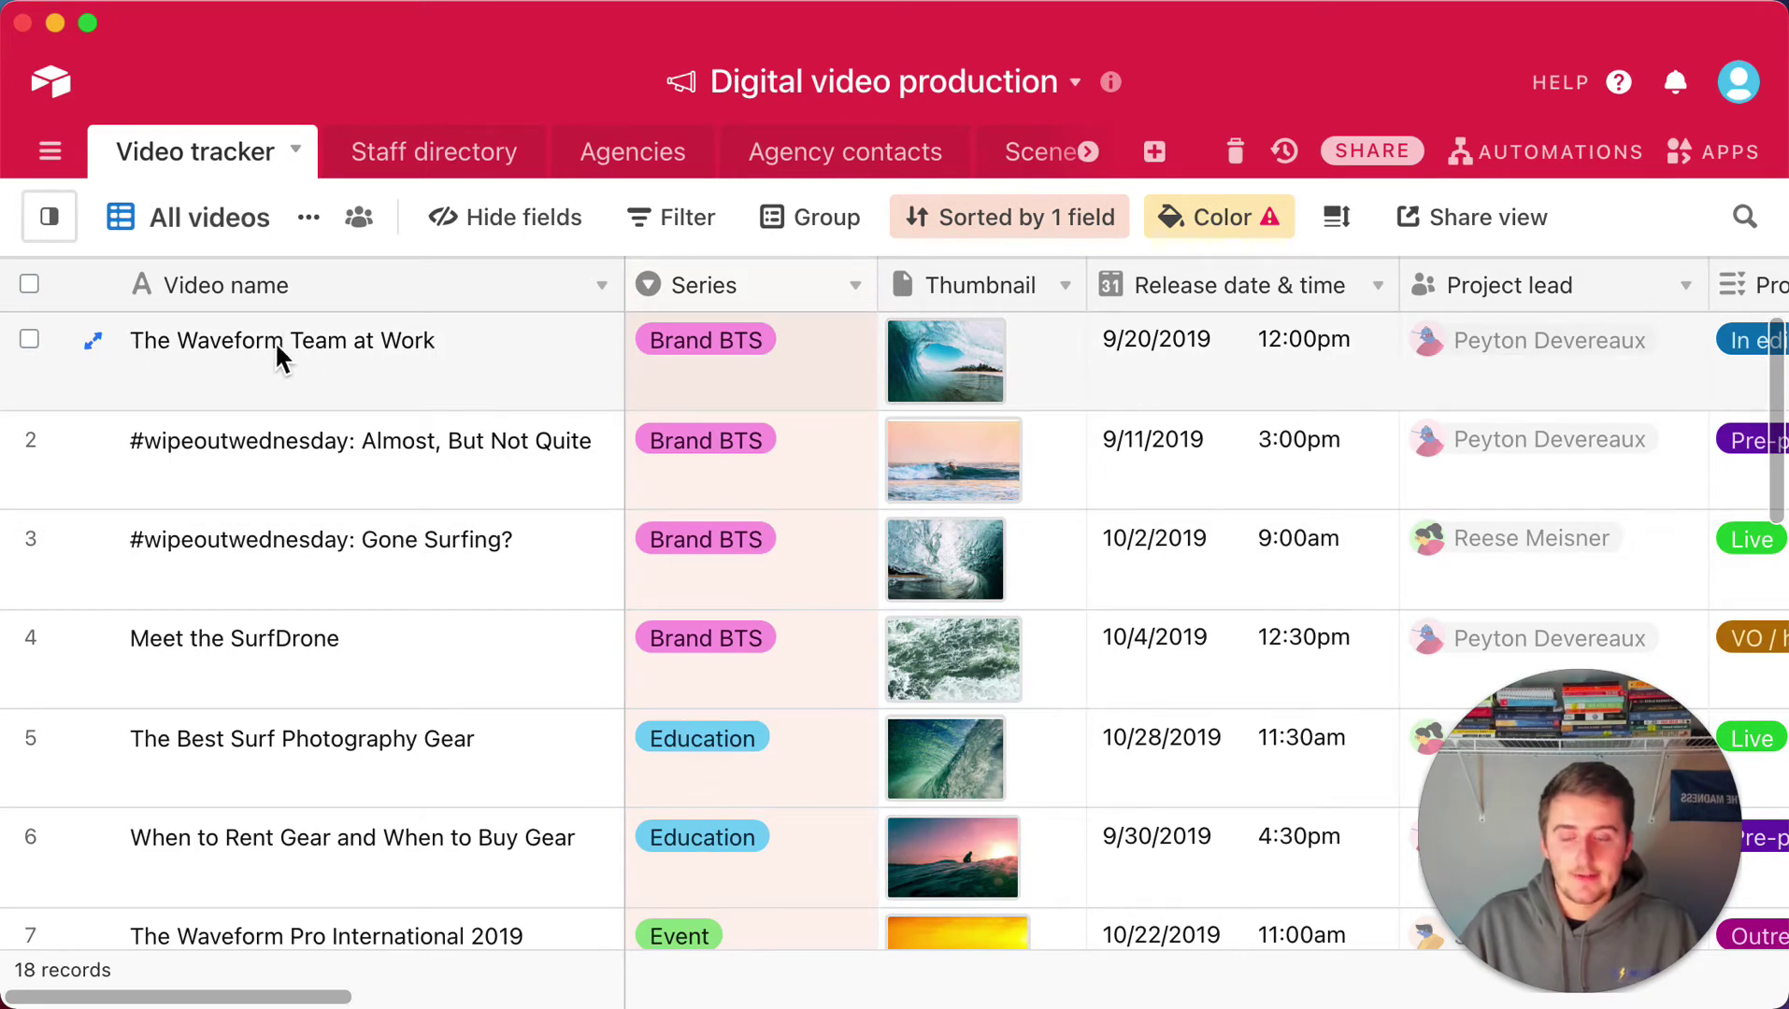
# Review the single select options of the Series field and close its settings
pyautogui.click(832, 369)
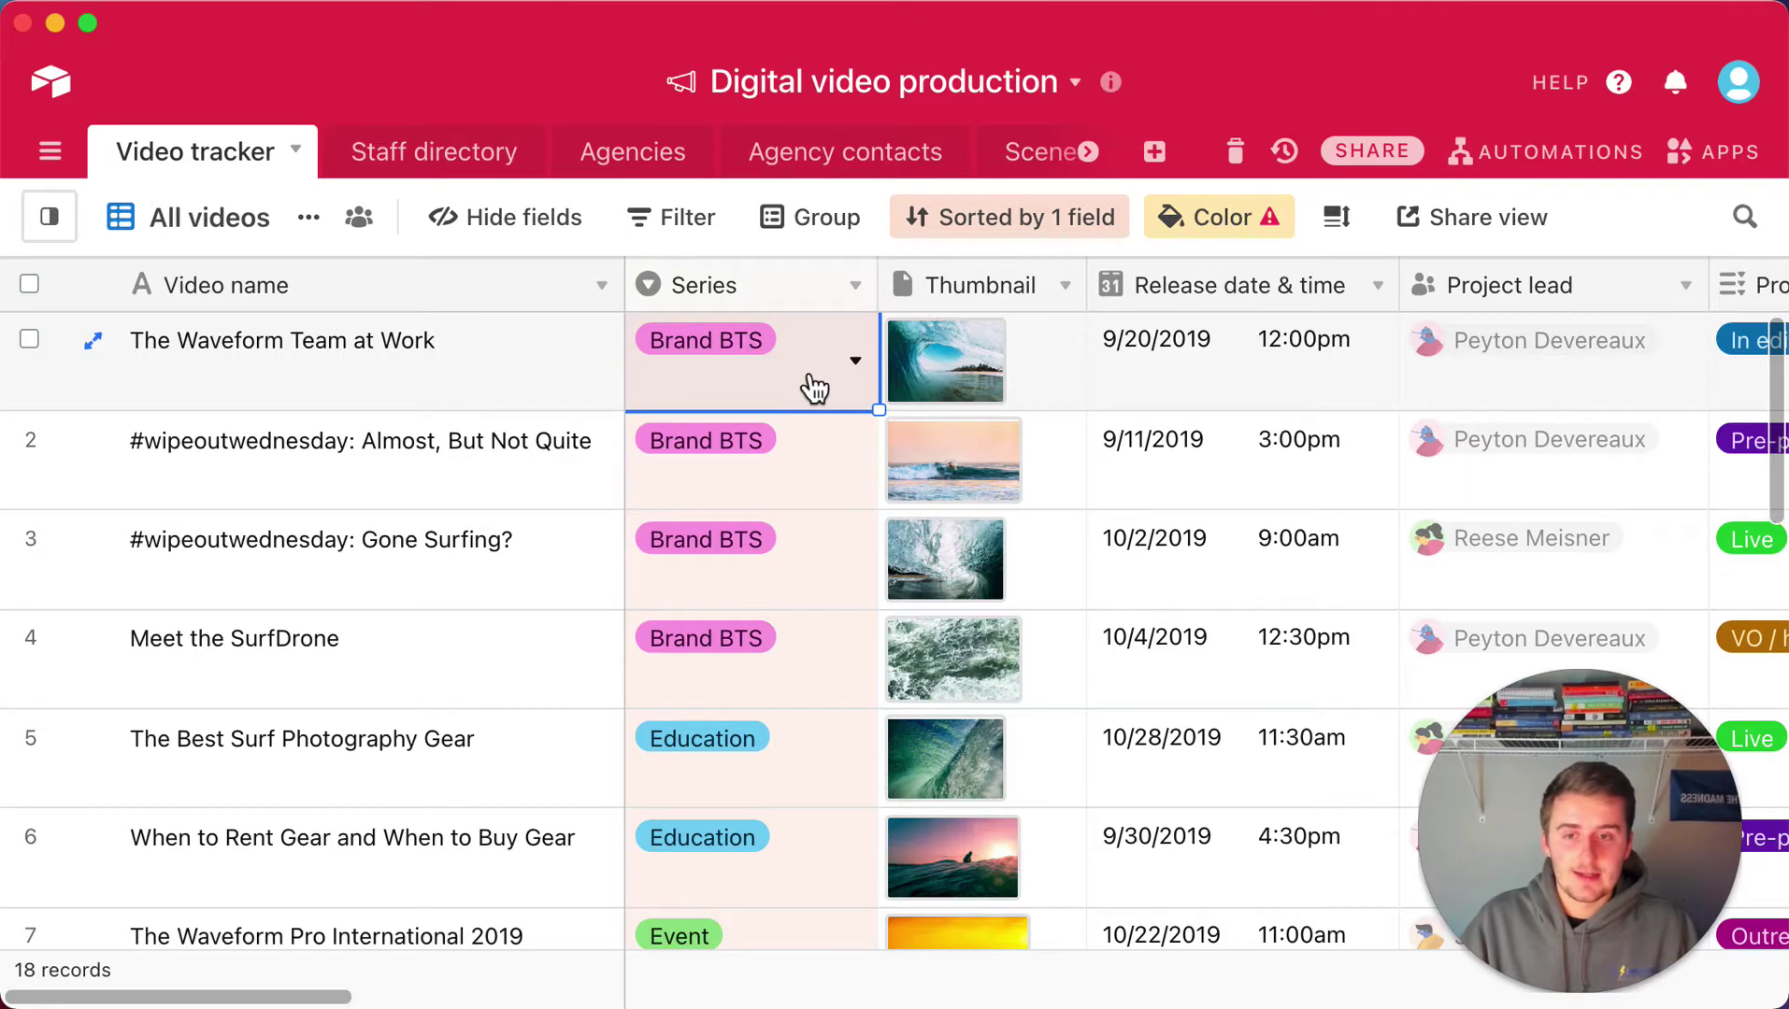
pyautogui.click(854, 285)
pyautogui.click(742, 221)
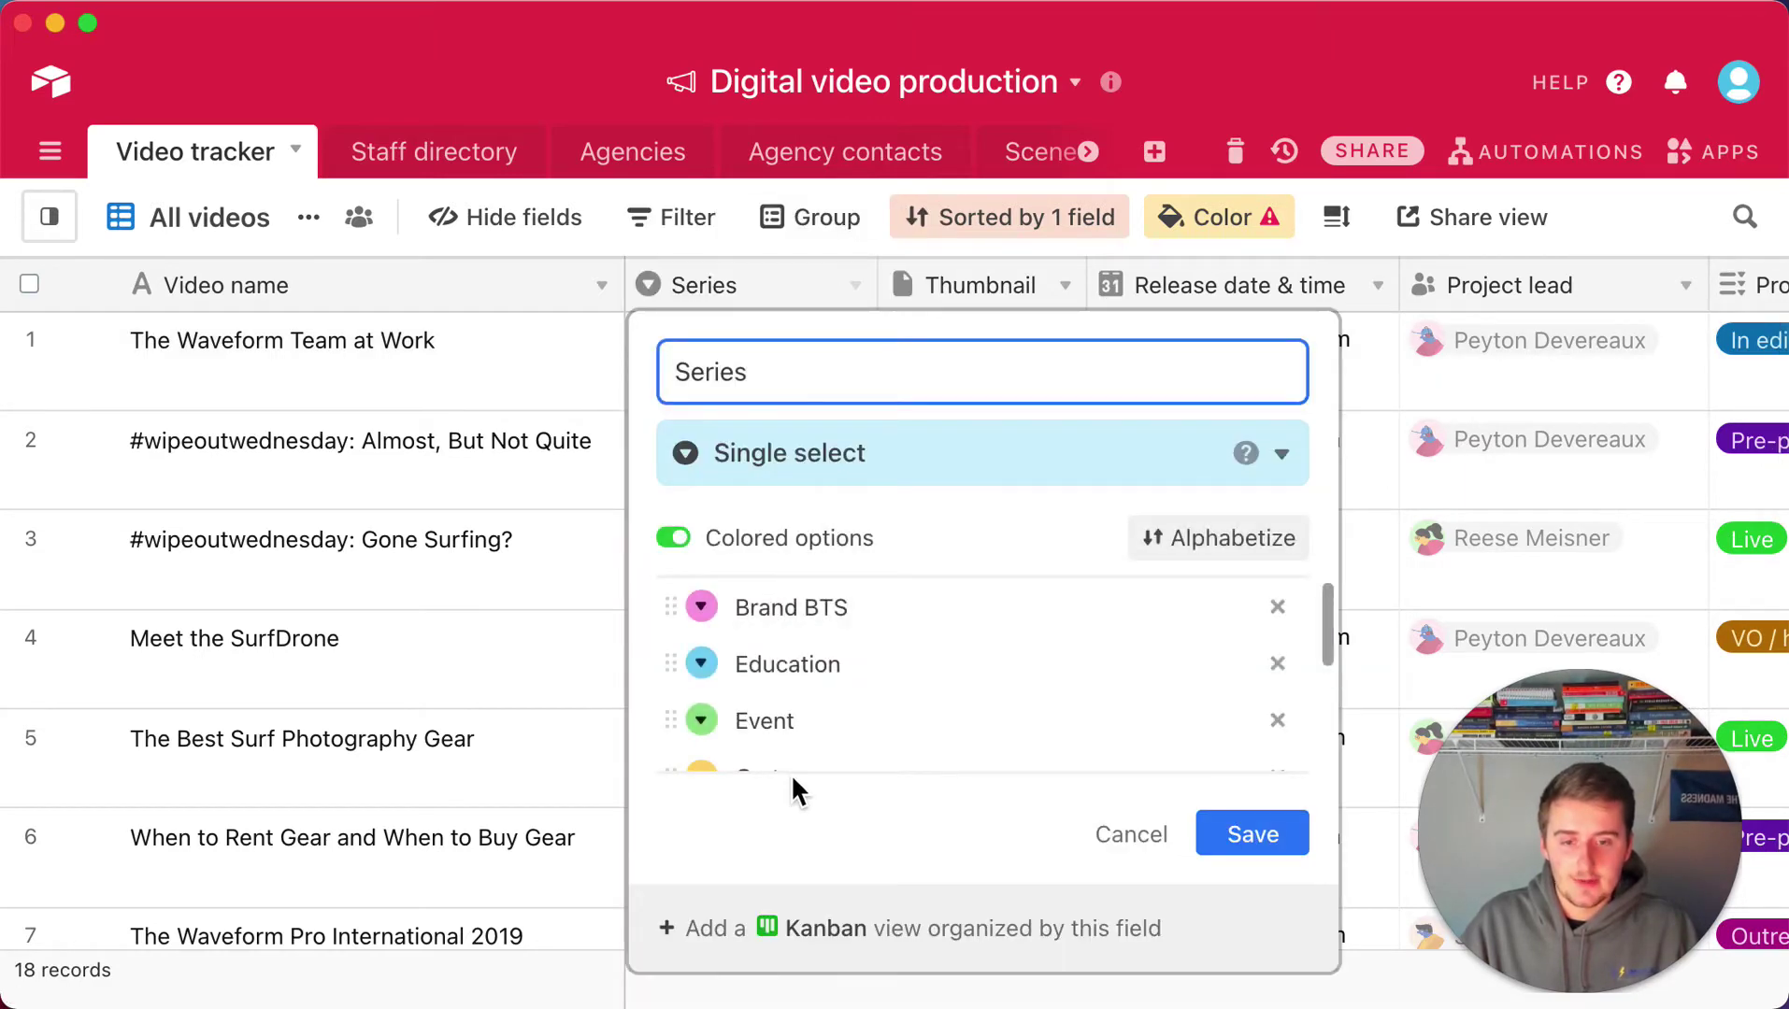
pyautogui.scroll(-3, 791, 710)
pyautogui.press('Escape')
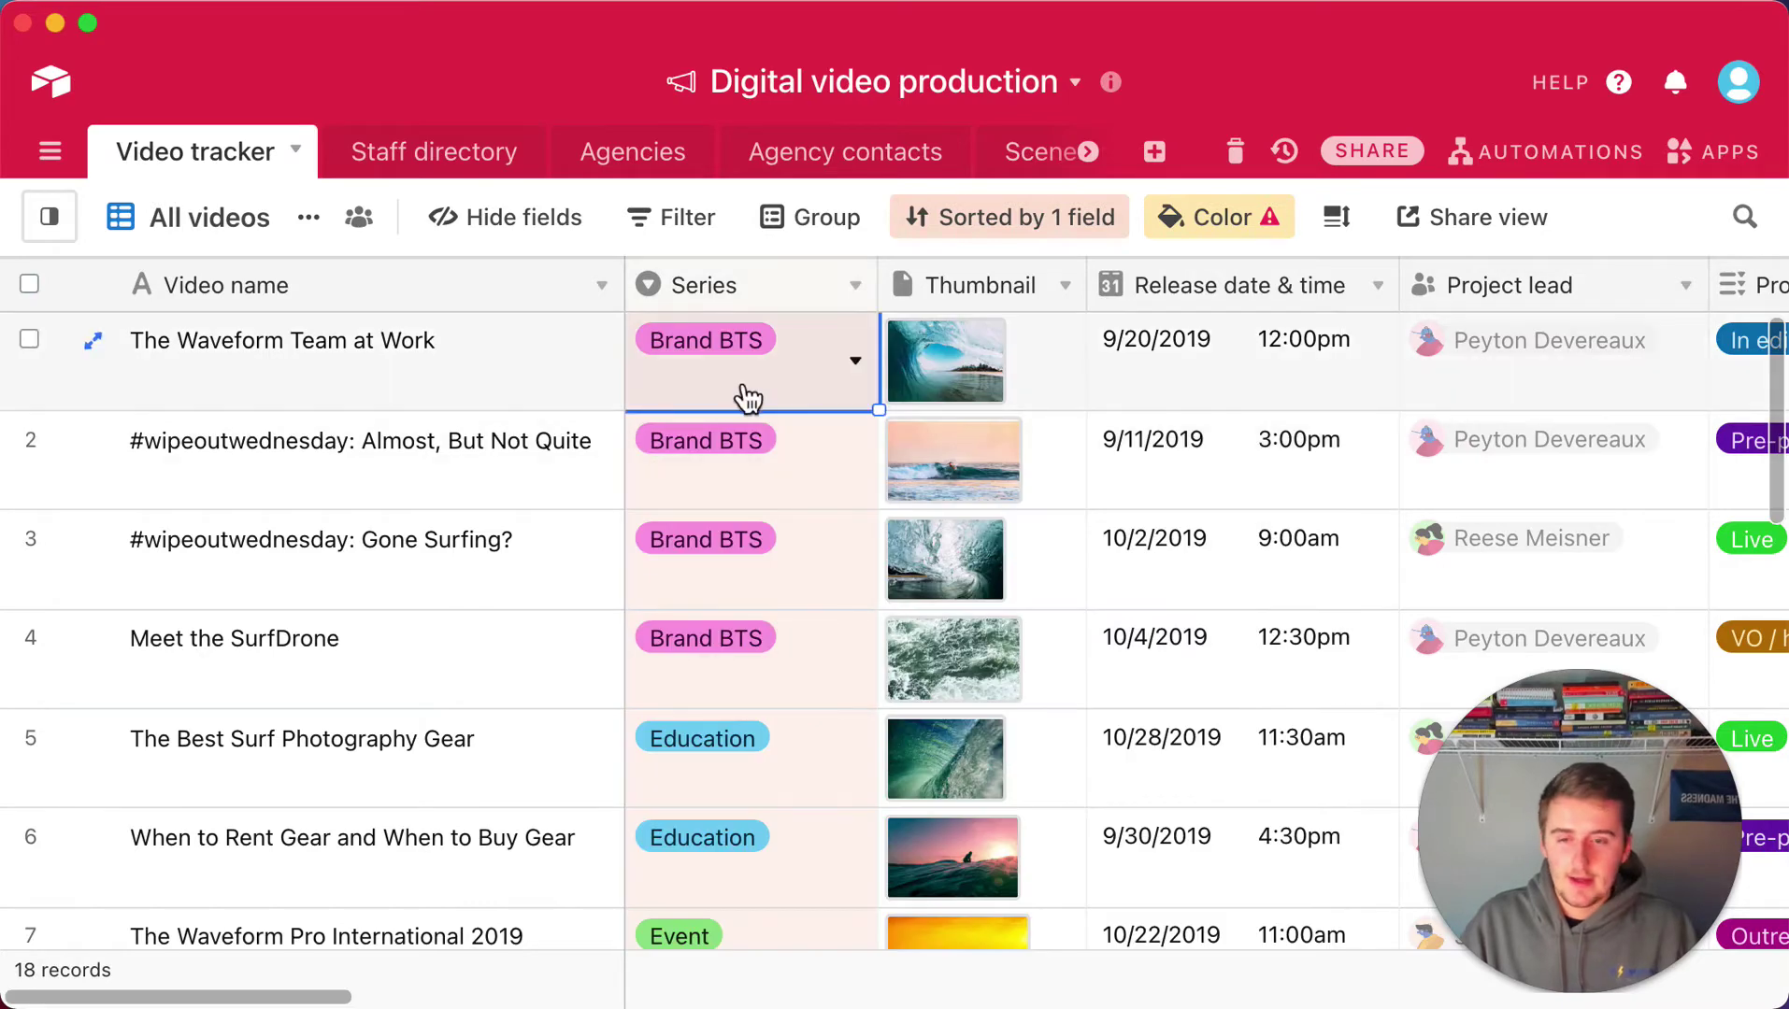
# Inspect the Series, Thumbnail and Release date & time cells of The Waveform Team at Work record
pyautogui.click(743, 397)
pyautogui.scroll(-1, 738, 636)
pyautogui.click(519, 482)
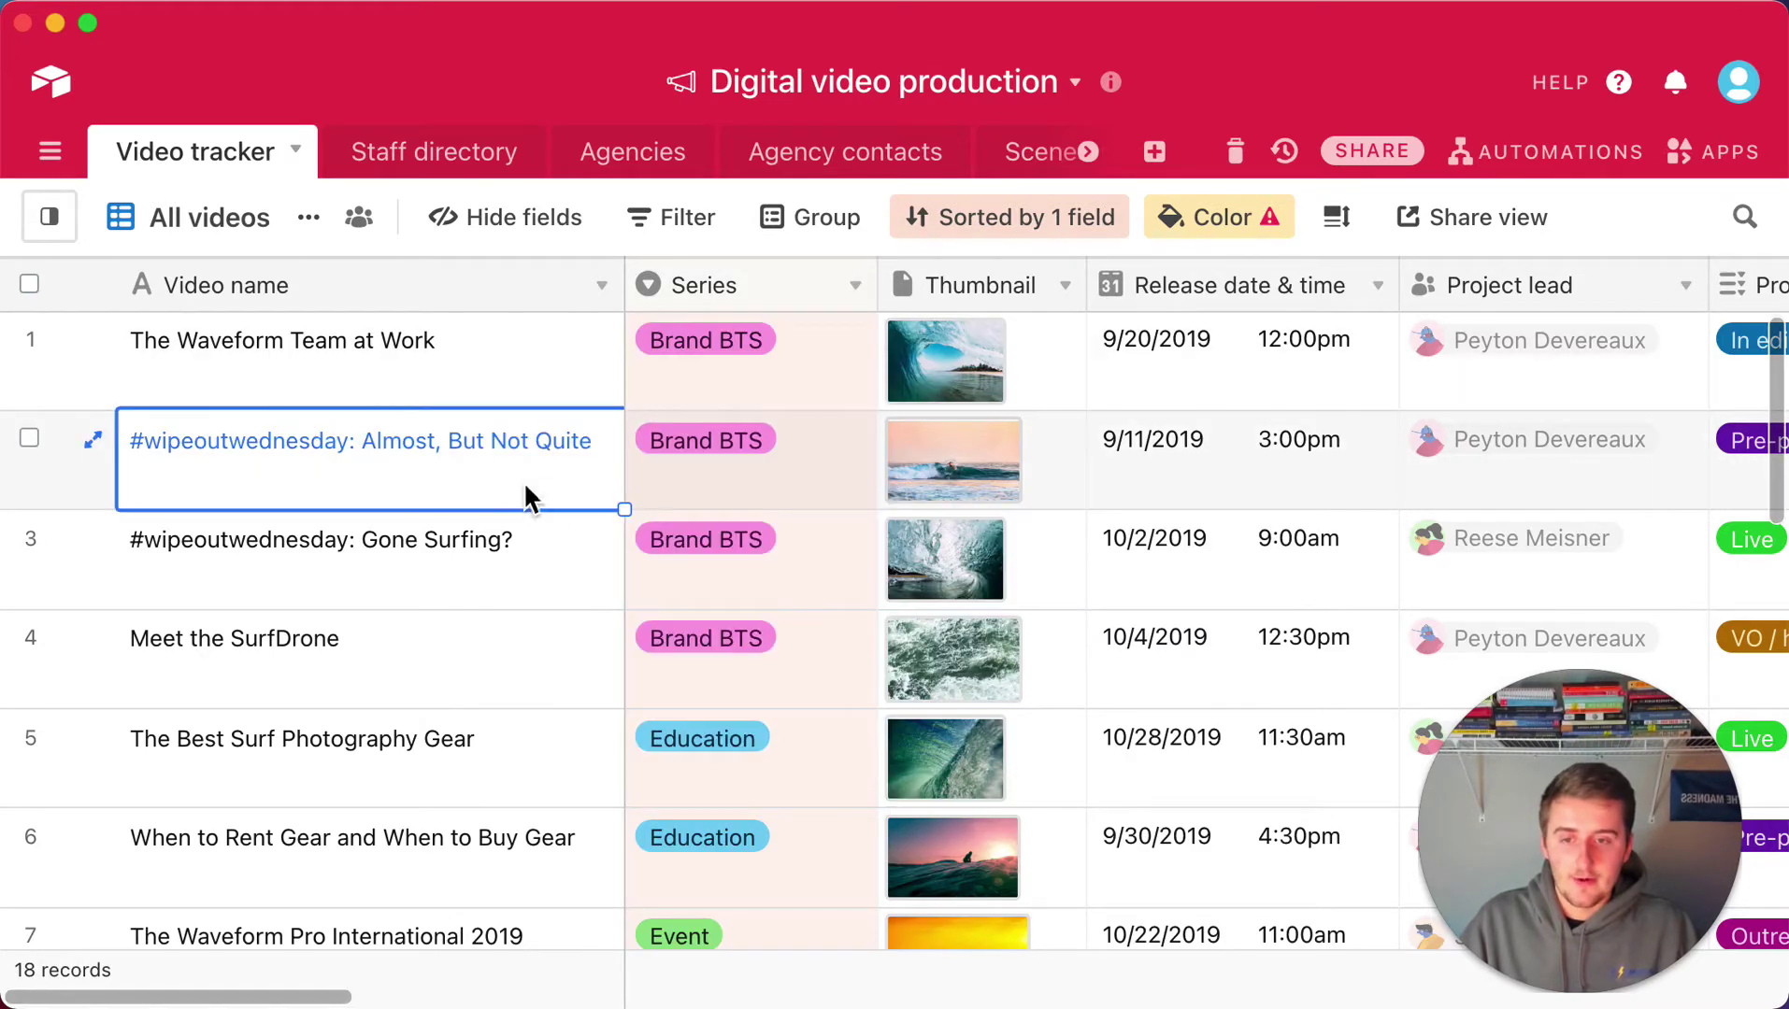
pyautogui.click(1043, 360)
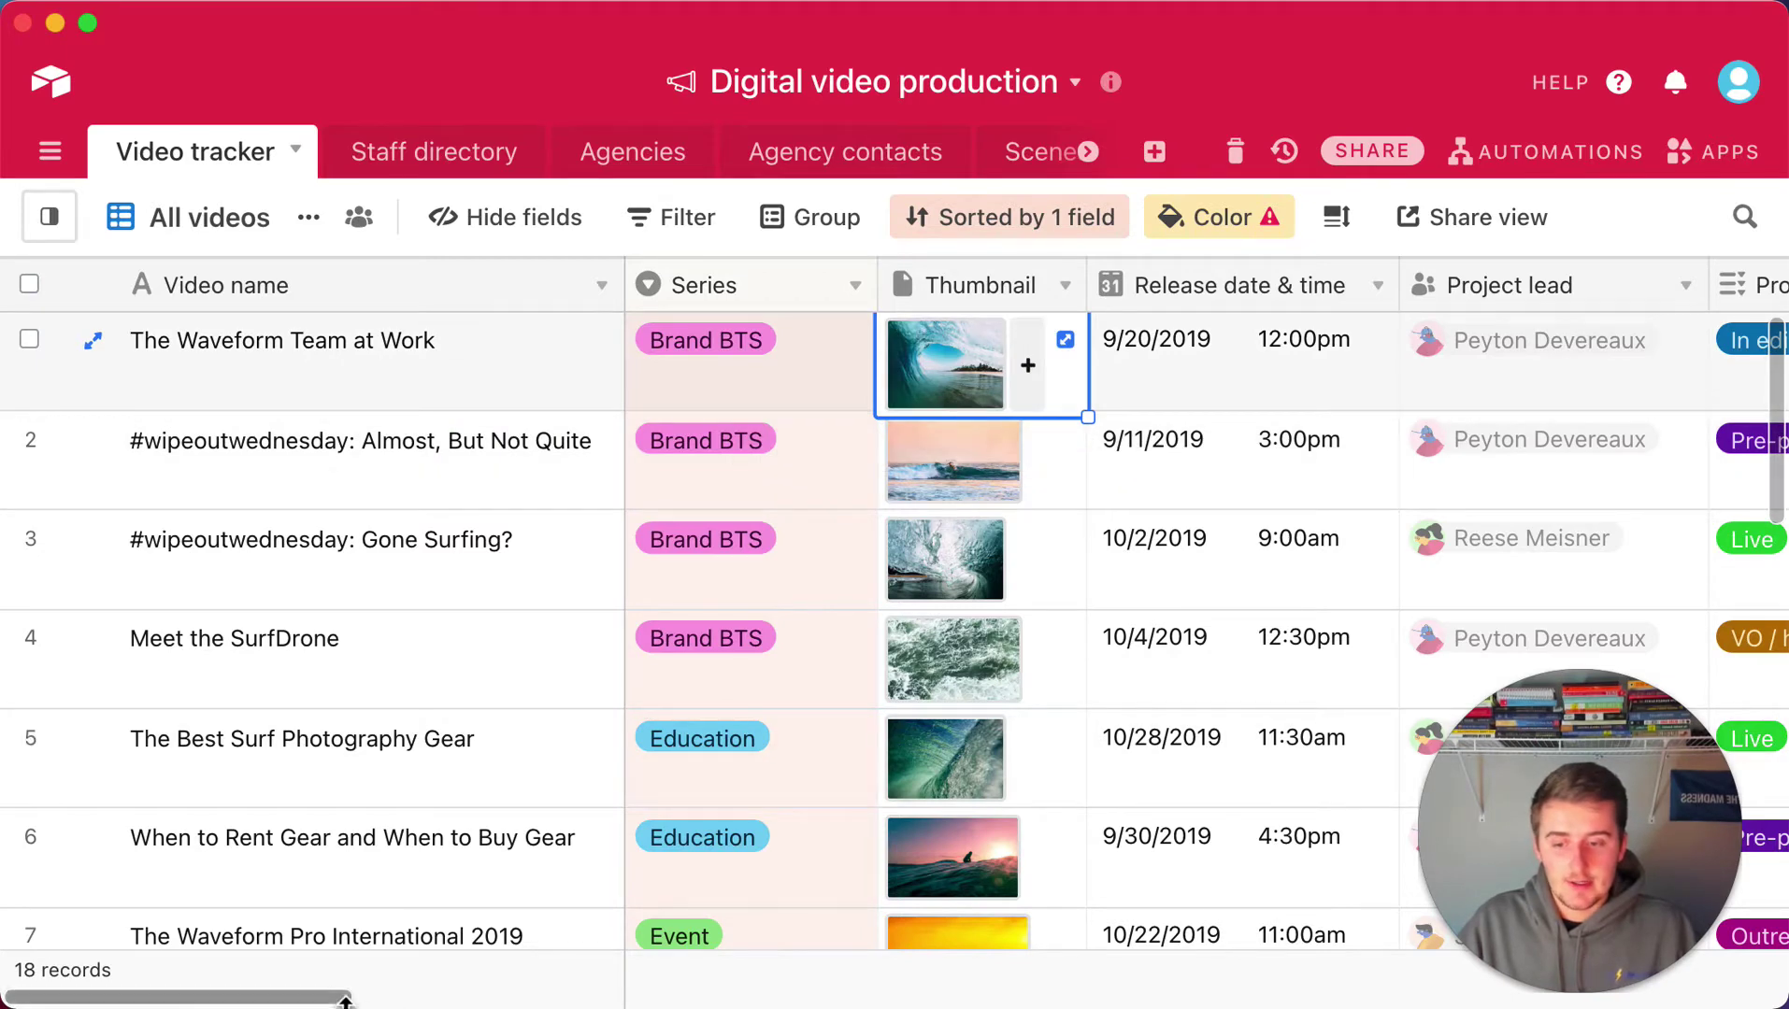
pyautogui.moveTo(344, 998); pyautogui.dragTo(388, 1000)
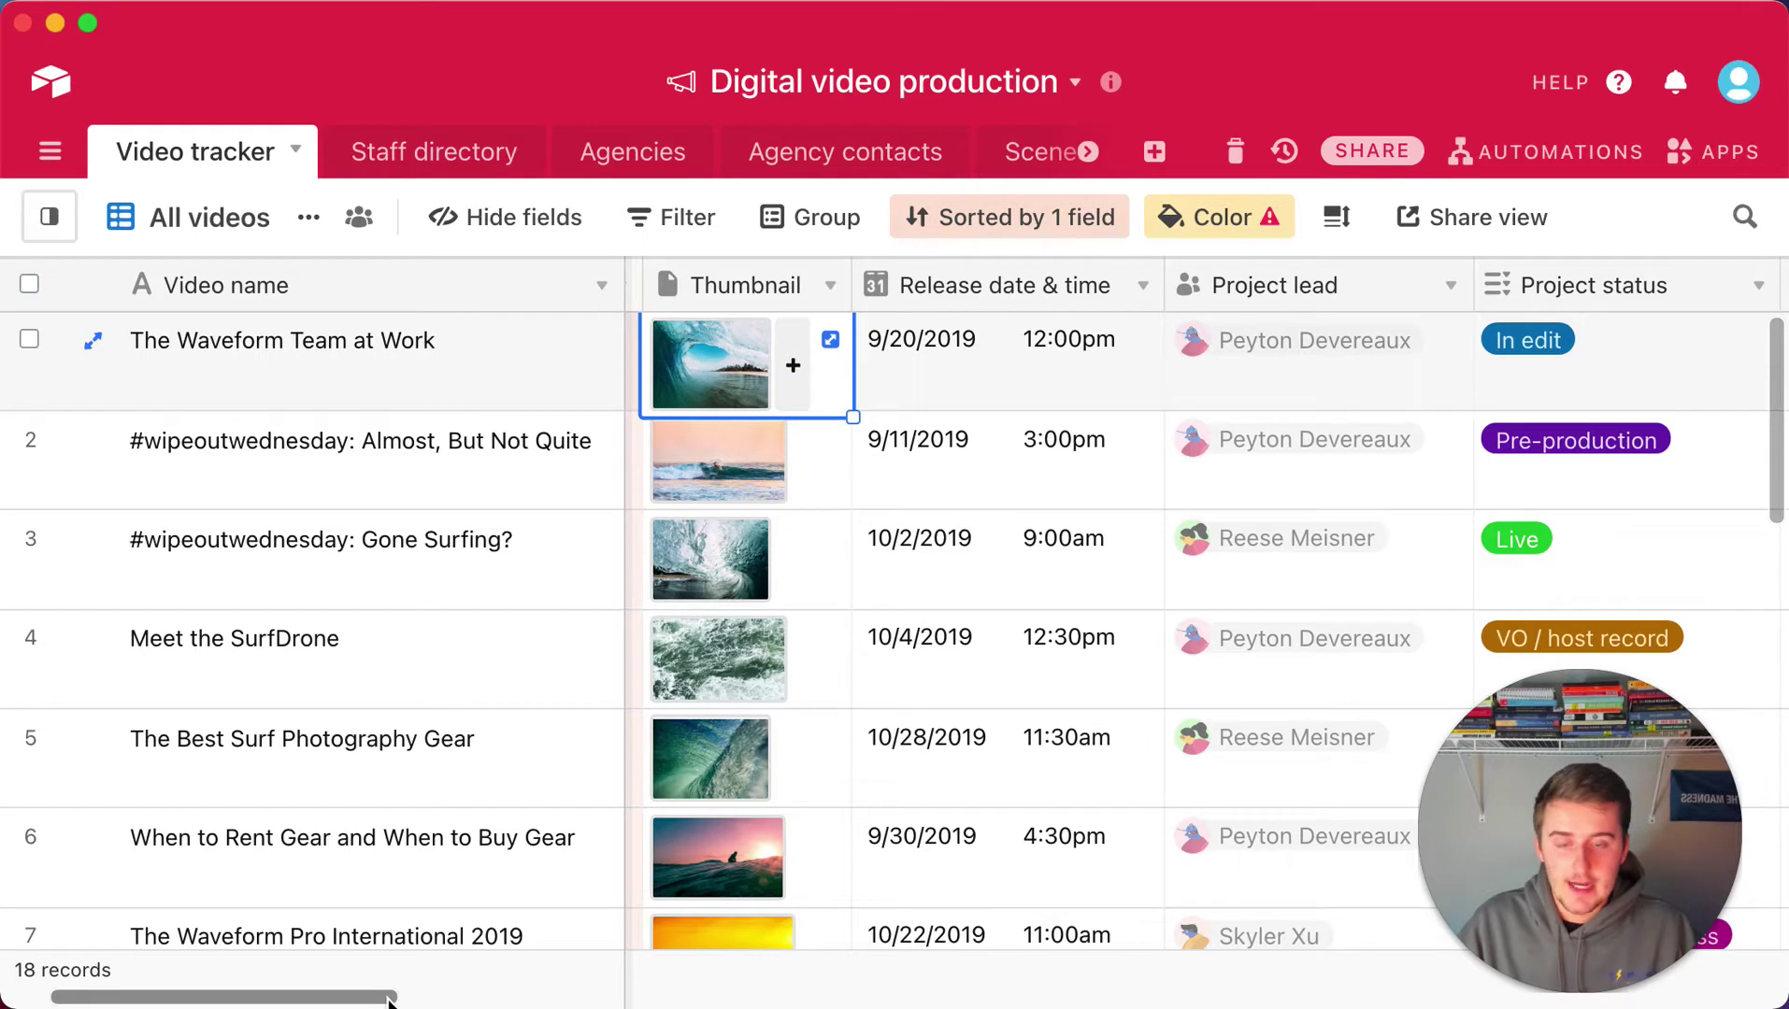
pyautogui.moveTo(388, 1000); pyautogui.dragTo(410, 1000)
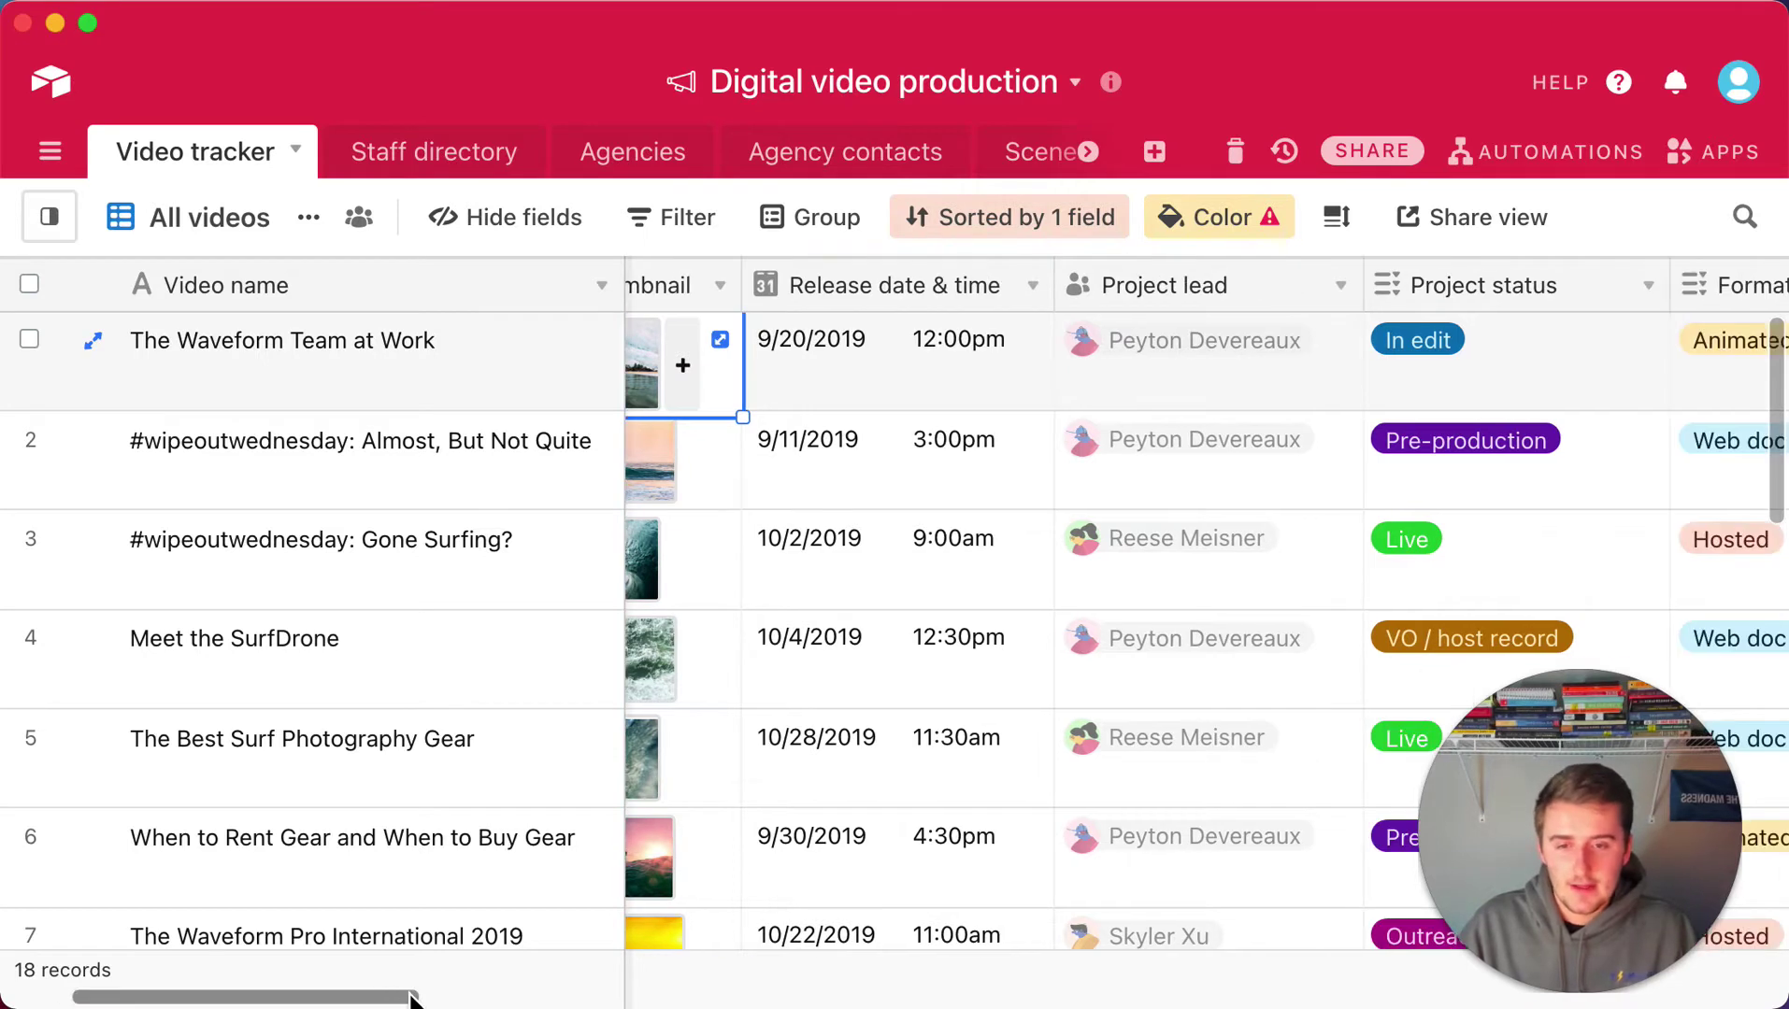
pyautogui.click(852, 344)
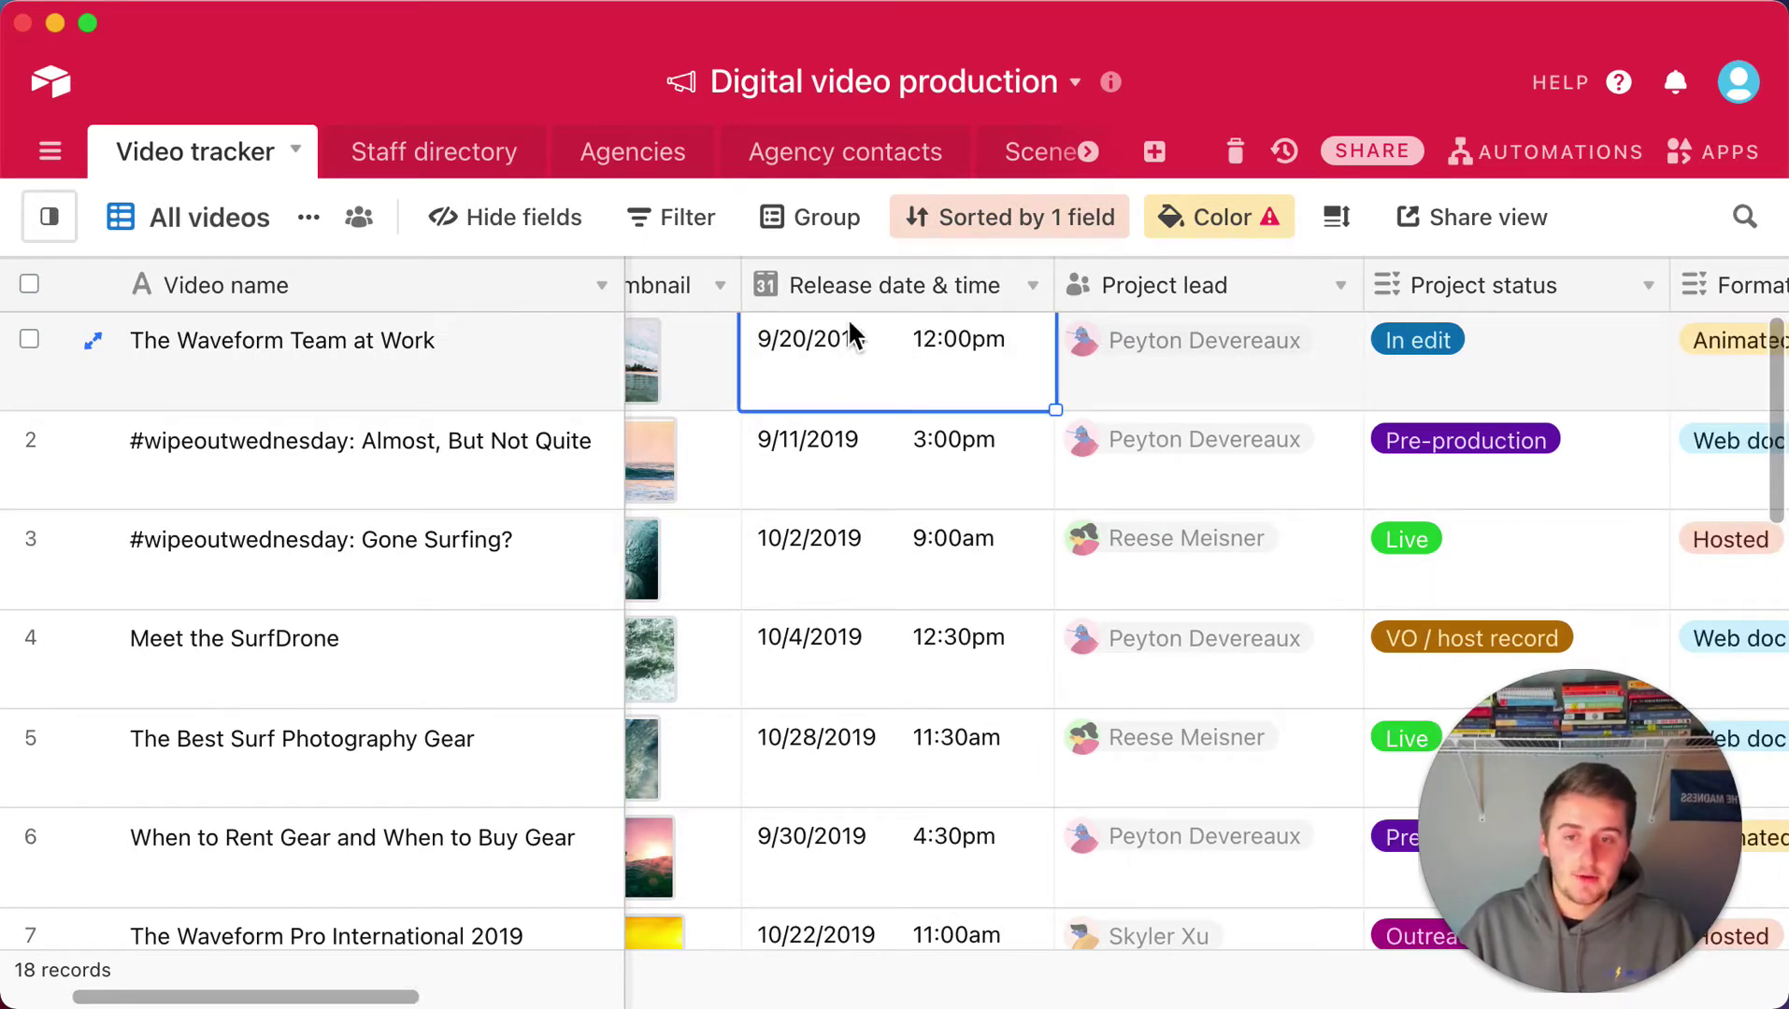
# Change the Release date & time field's type to Created time, save it and check the column
pyautogui.click(1034, 287)
pyautogui.click(1020, 277)
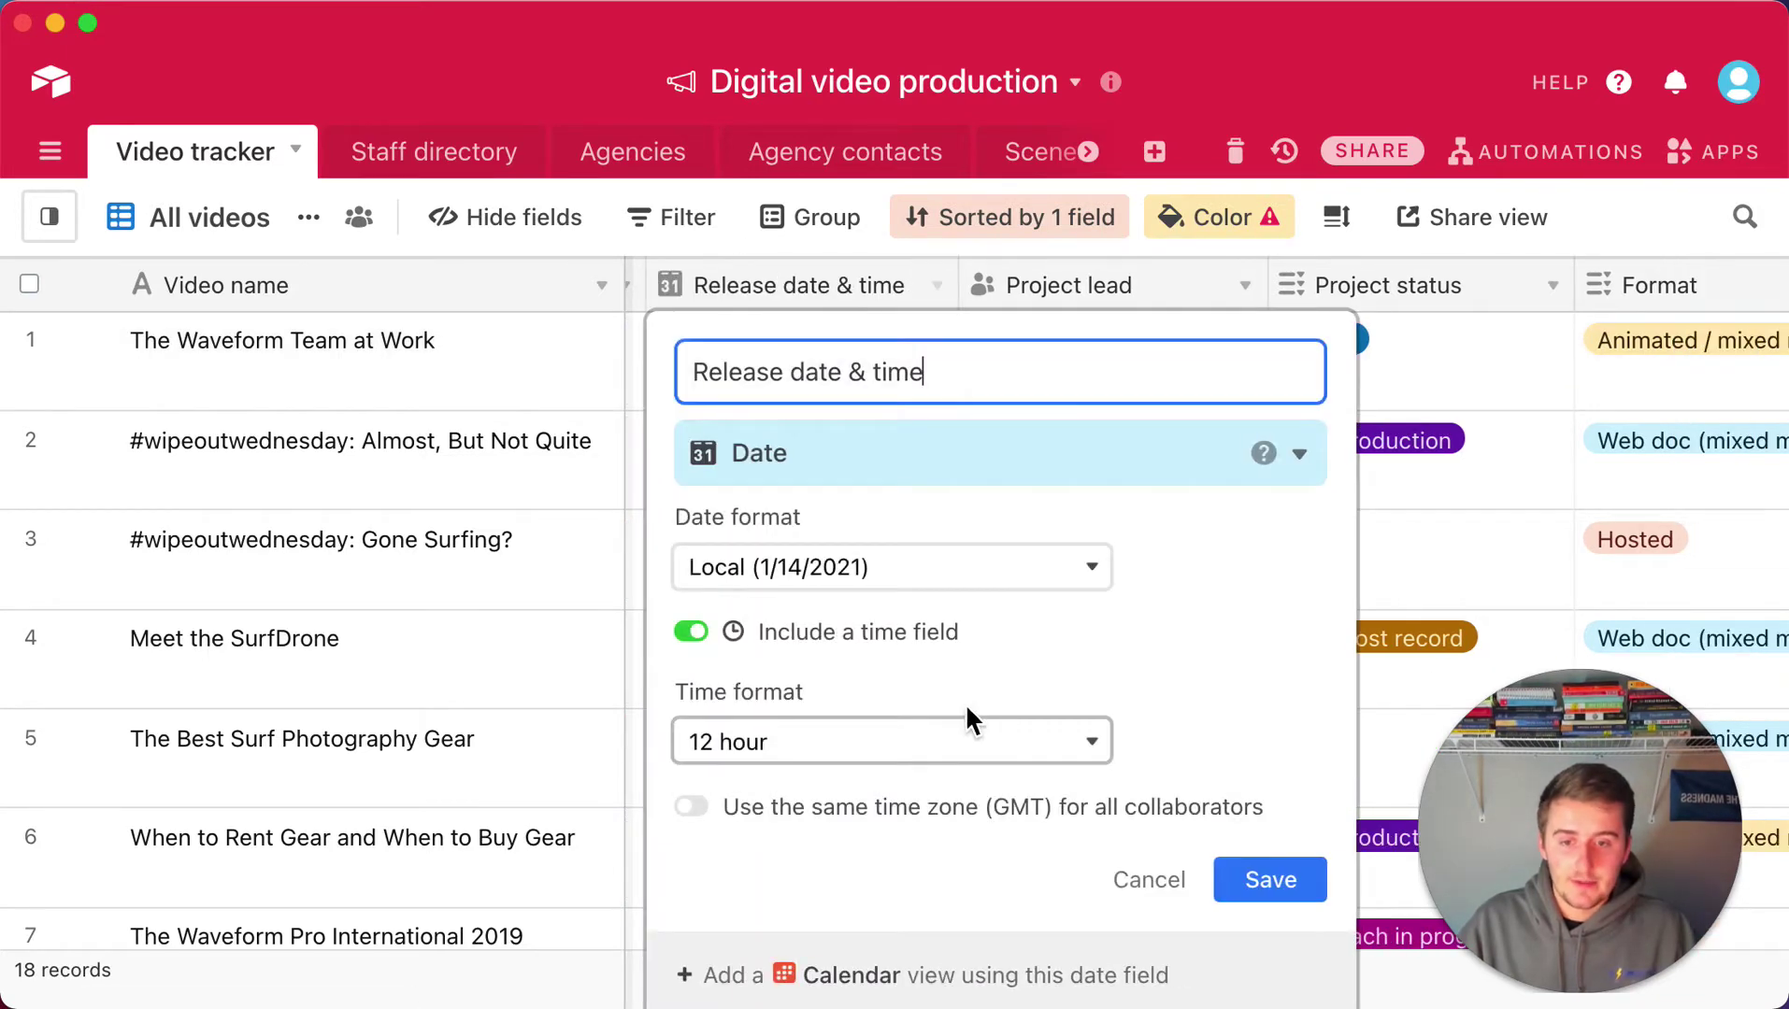
pyautogui.click(946, 458)
pyautogui.scroll(-8, 995, 646)
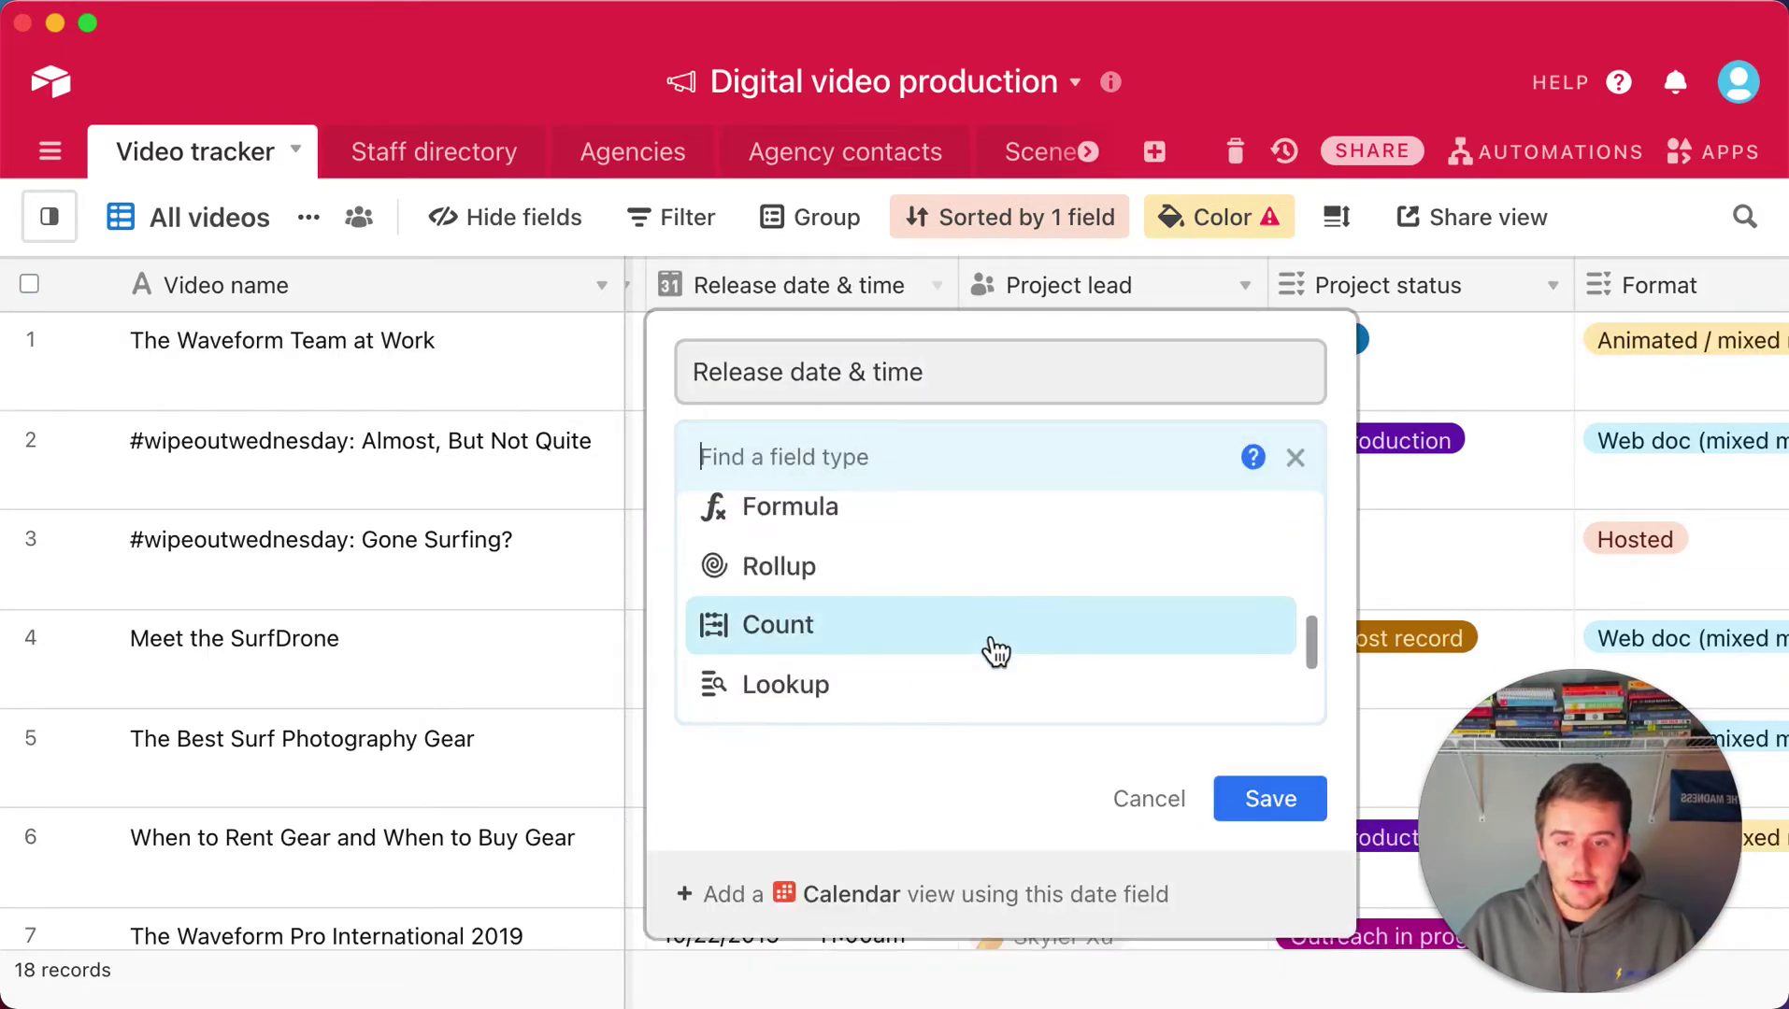
pyautogui.scroll(-1, 994, 649)
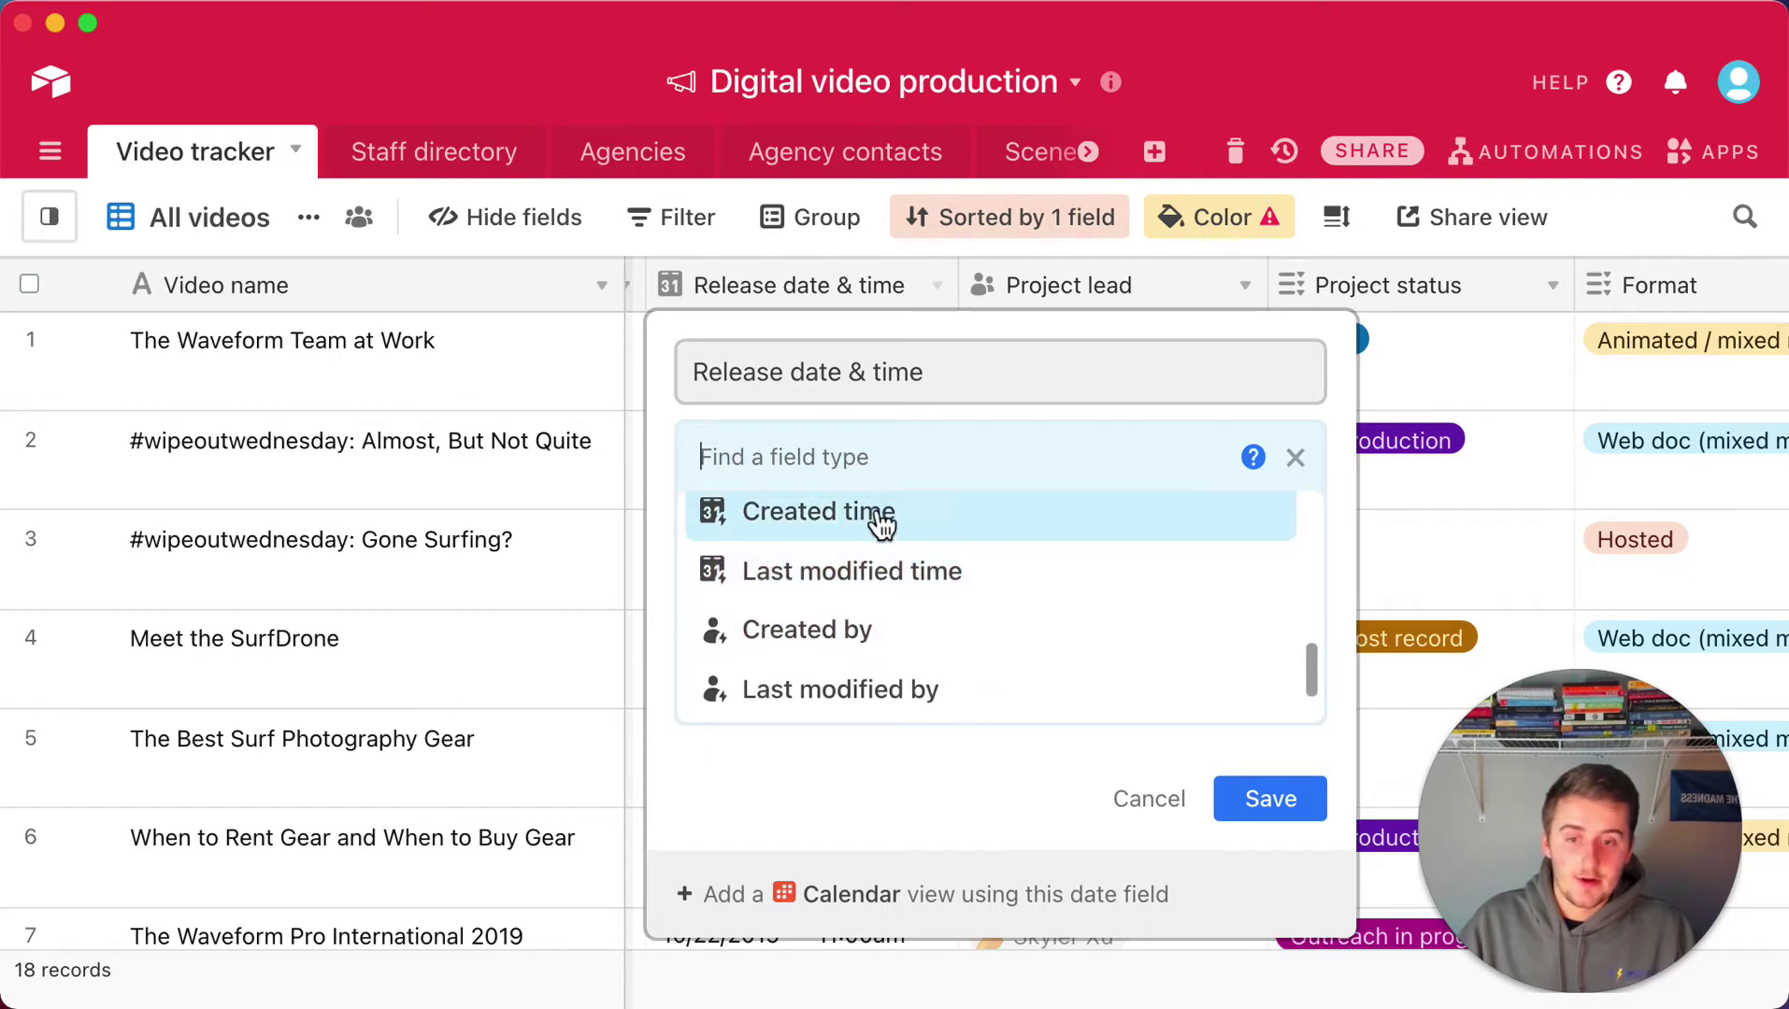
pyautogui.moveTo(876, 523)
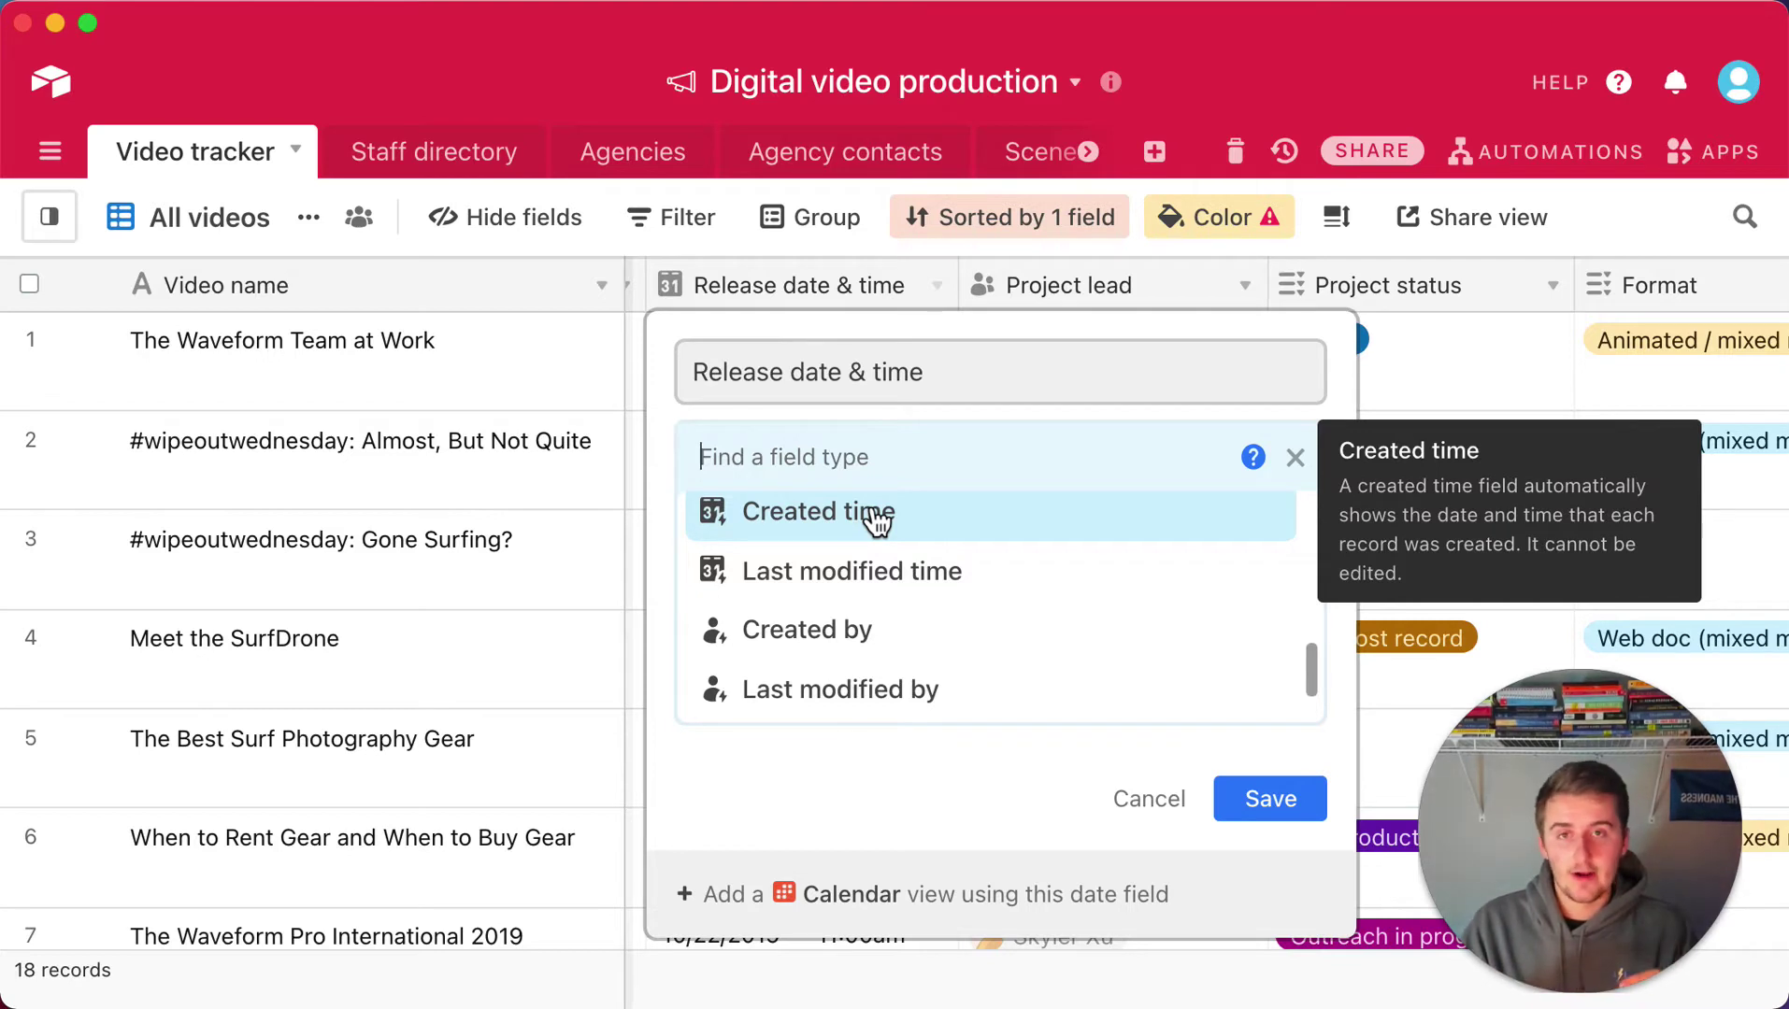
pyautogui.click(876, 523)
pyautogui.click(1249, 879)
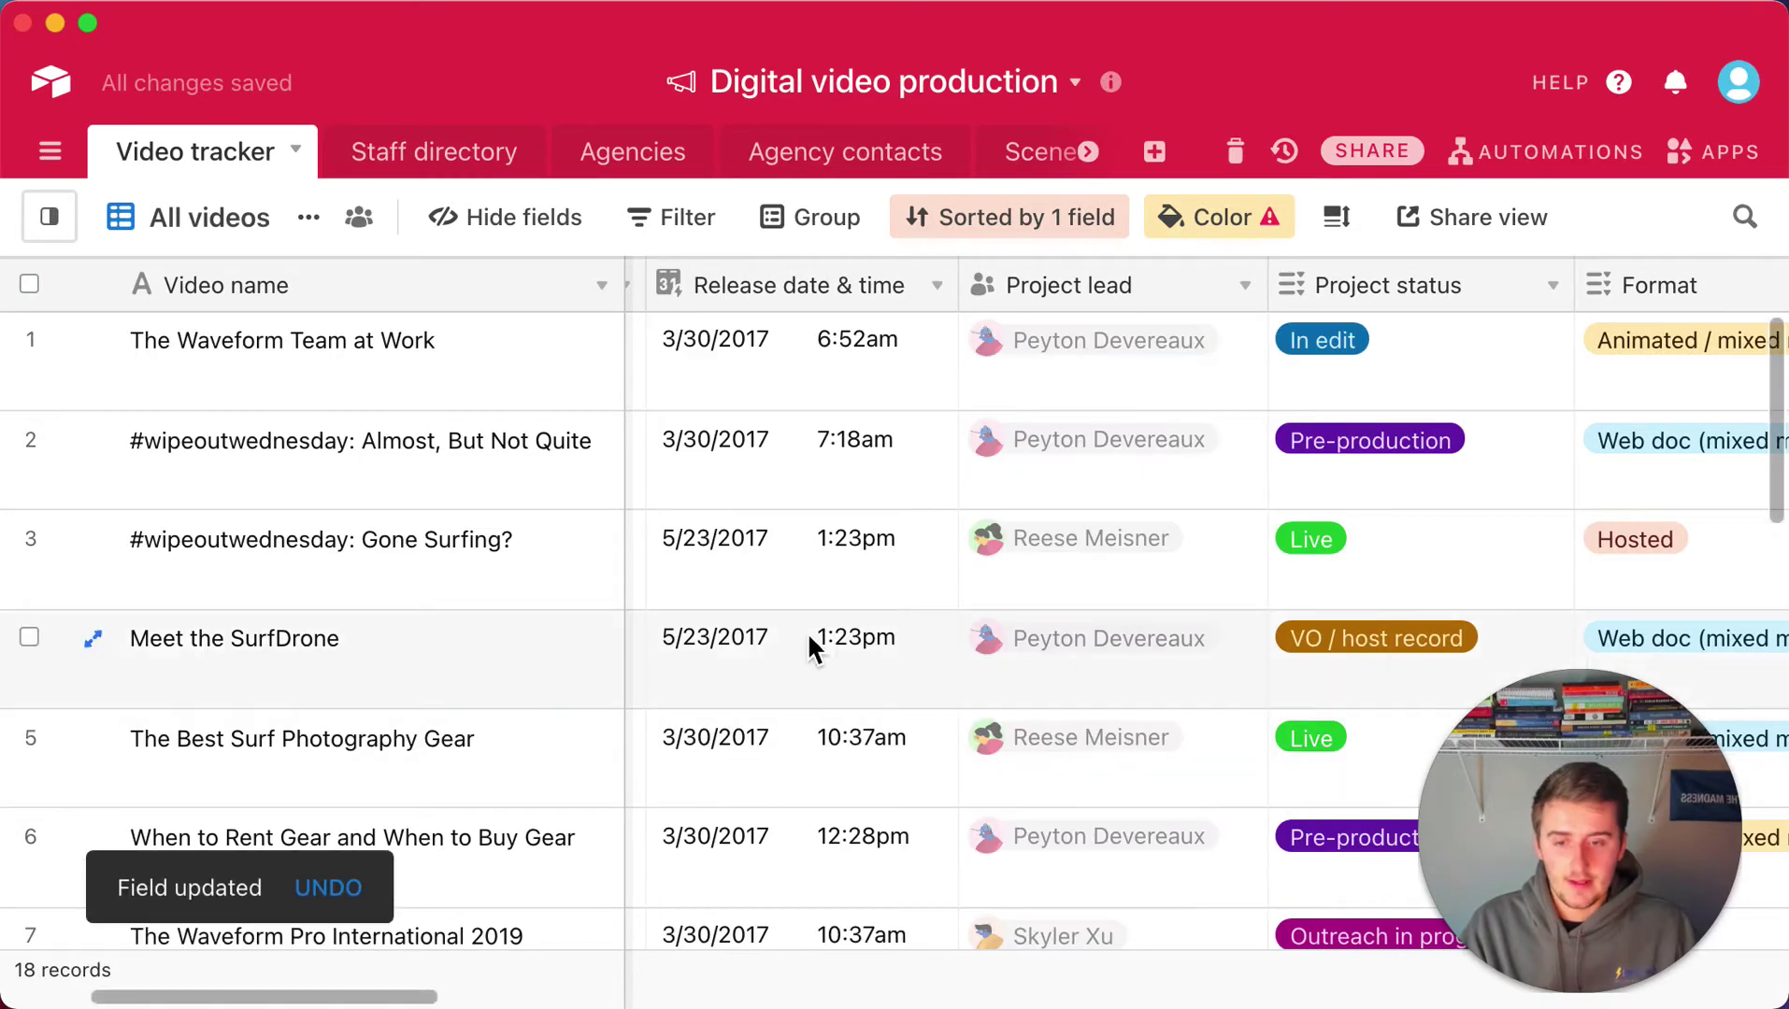
pyautogui.scroll(-1, 852, 547)
pyautogui.scroll(1, 827, 363)
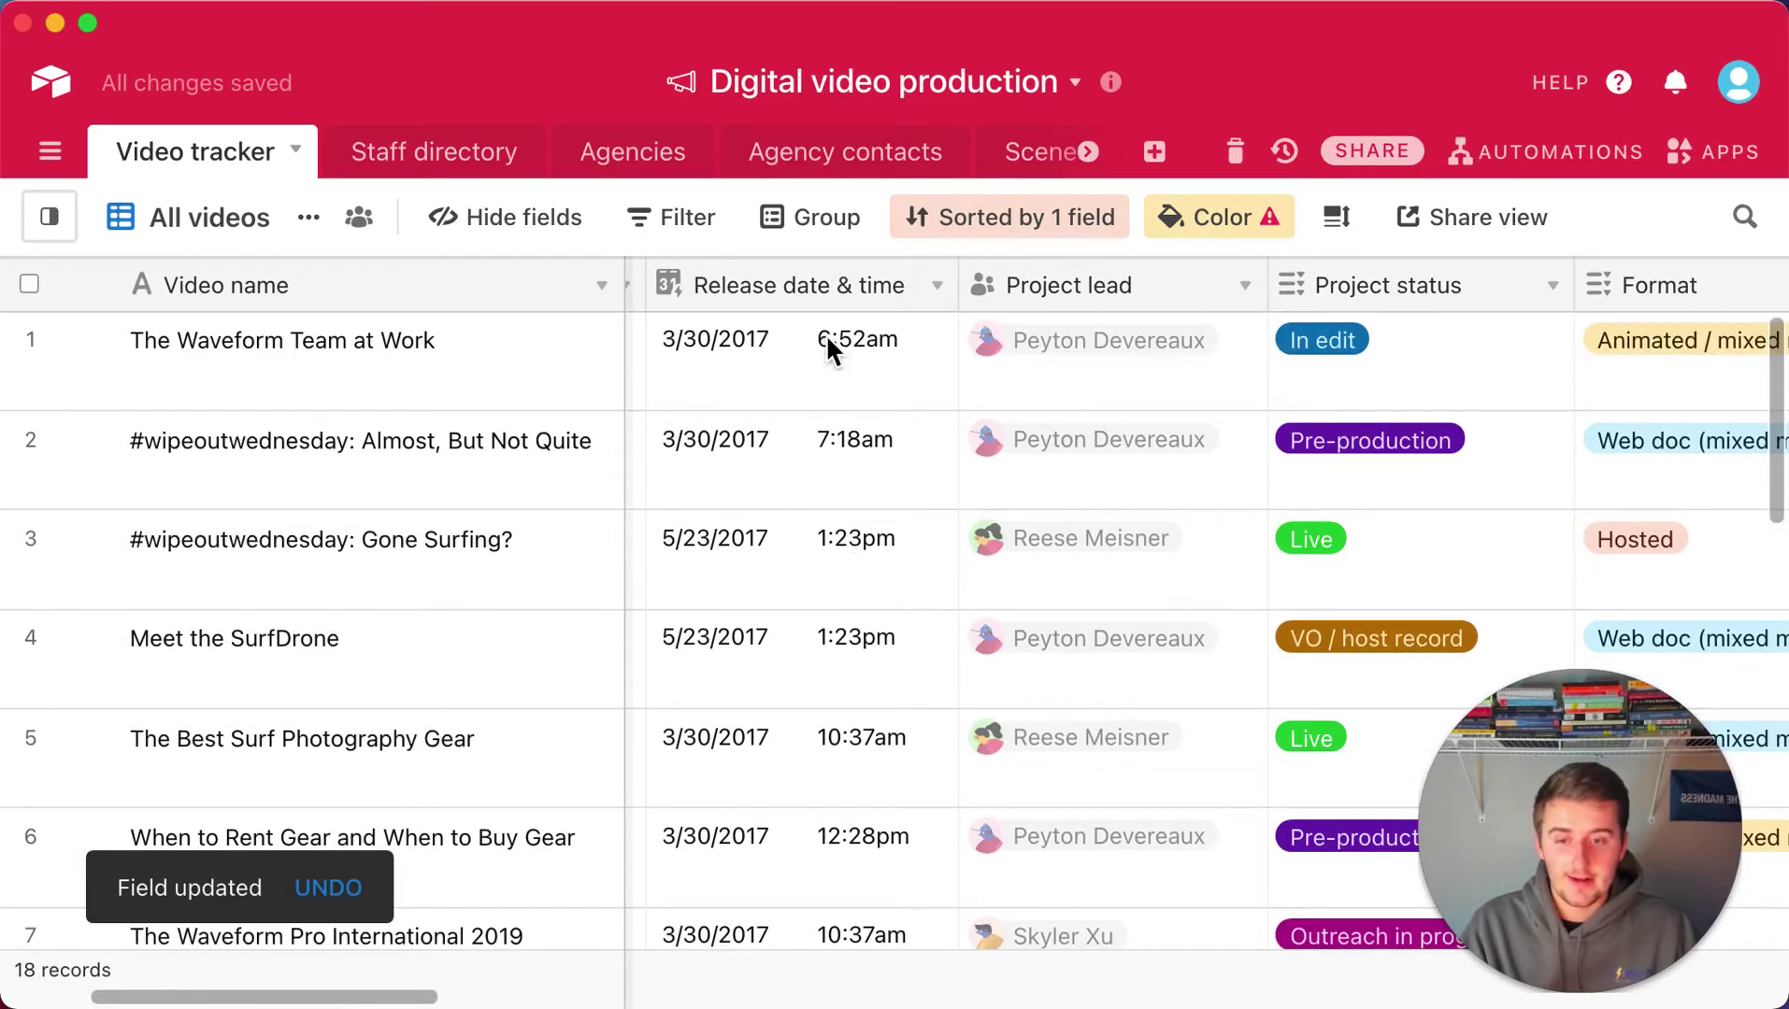
# Set the Release date & time field's type to Last modified time
pyautogui.click(939, 287)
pyautogui.click(926, 275)
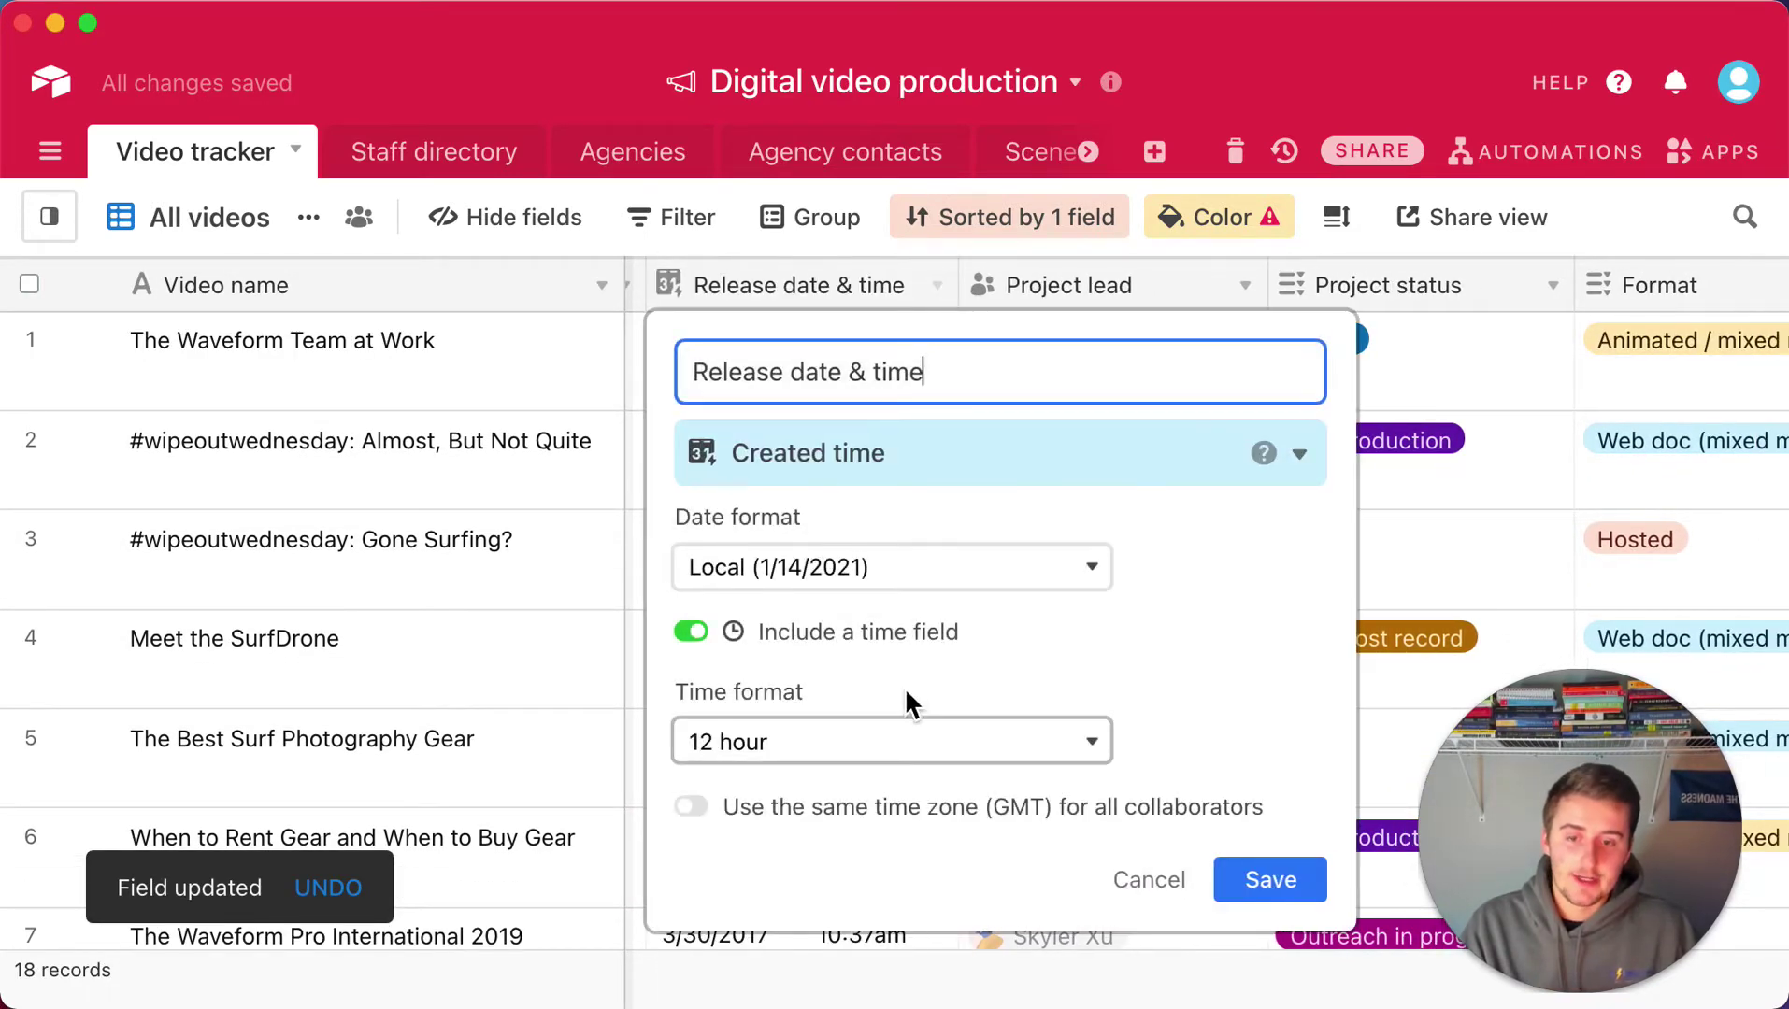
pyautogui.click(850, 452)
pyautogui.scroll(-1, 874, 692)
pyautogui.scroll(-1, 780, 701)
pyautogui.scroll(-1, 781, 701)
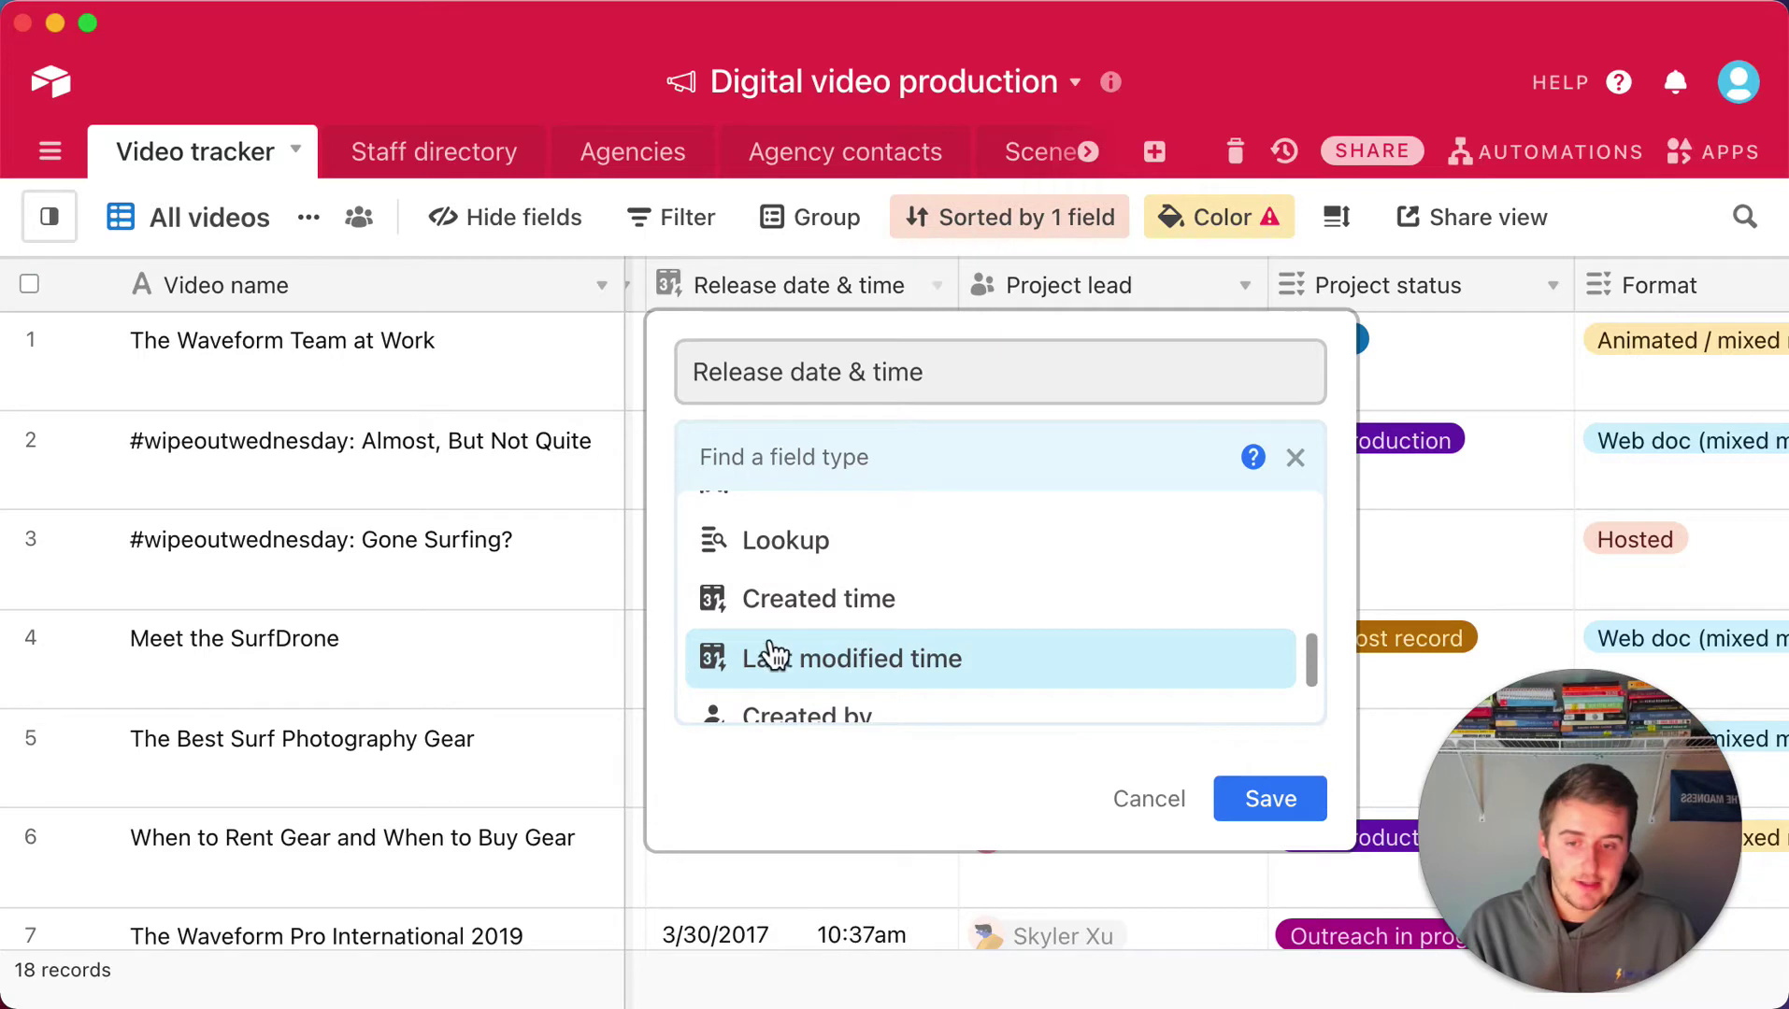
pyautogui.click(871, 665)
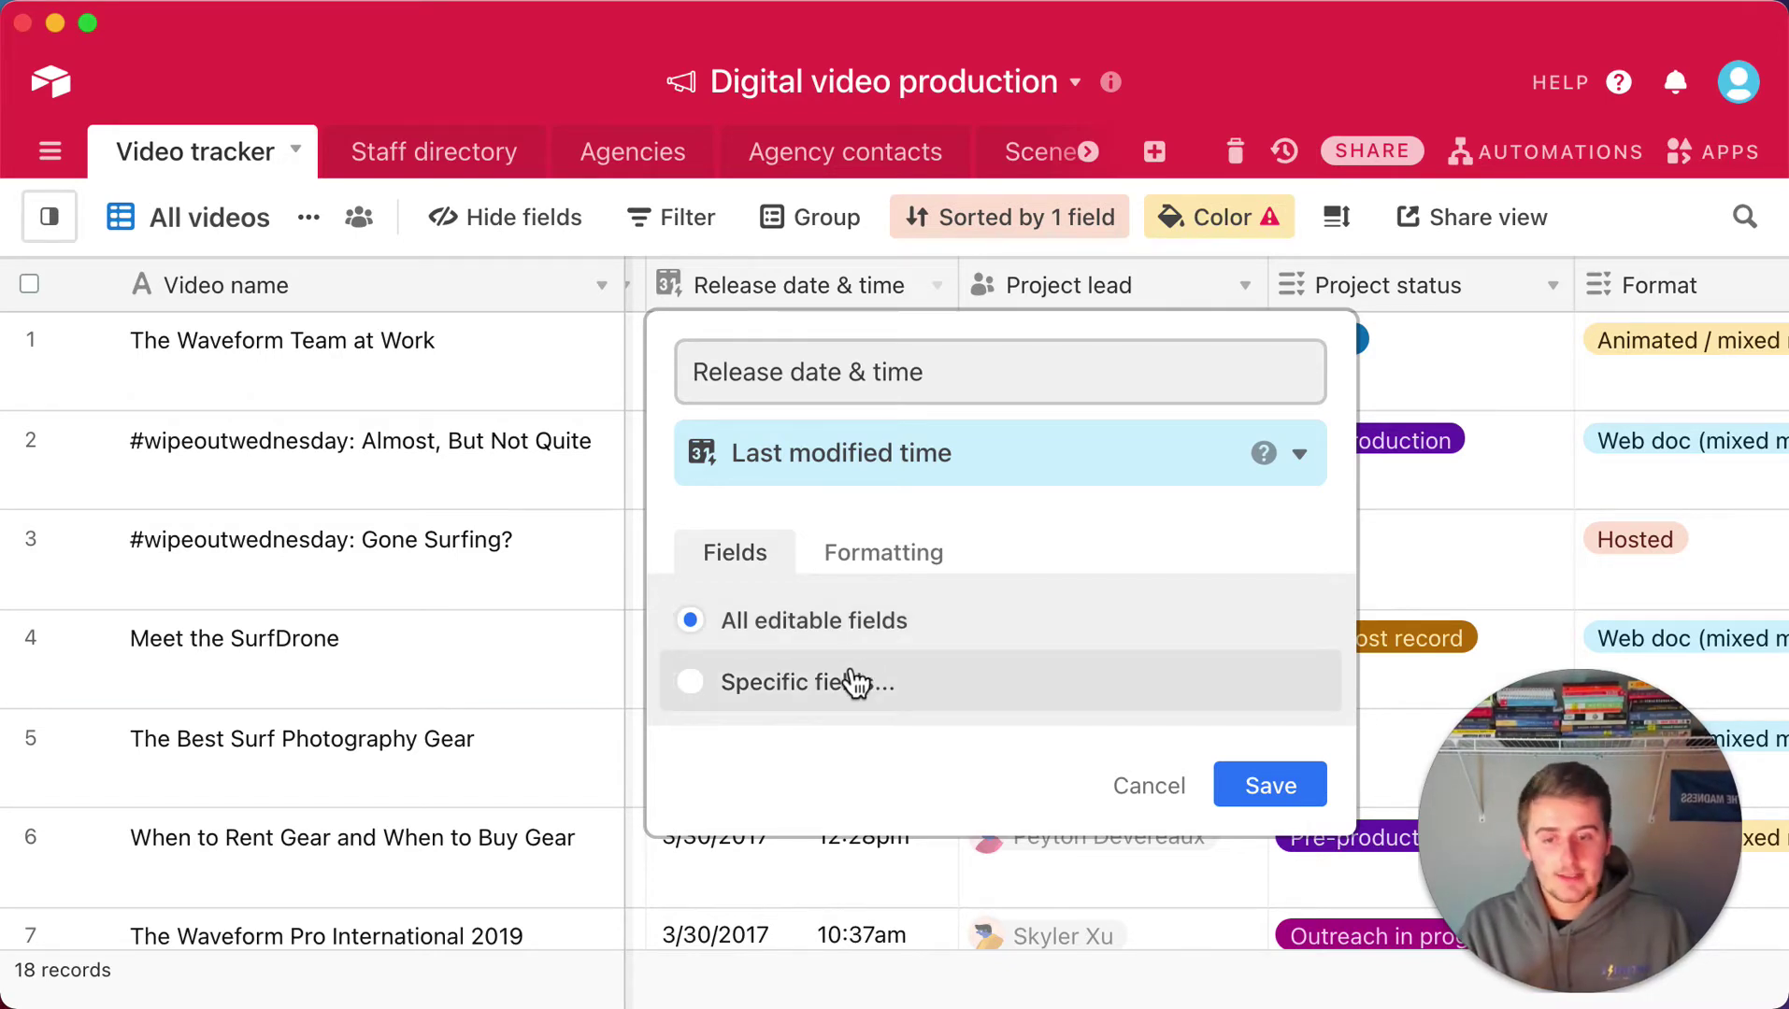
# Limit the last modified time to the specific field Project status and save the field
pyautogui.click(965, 712)
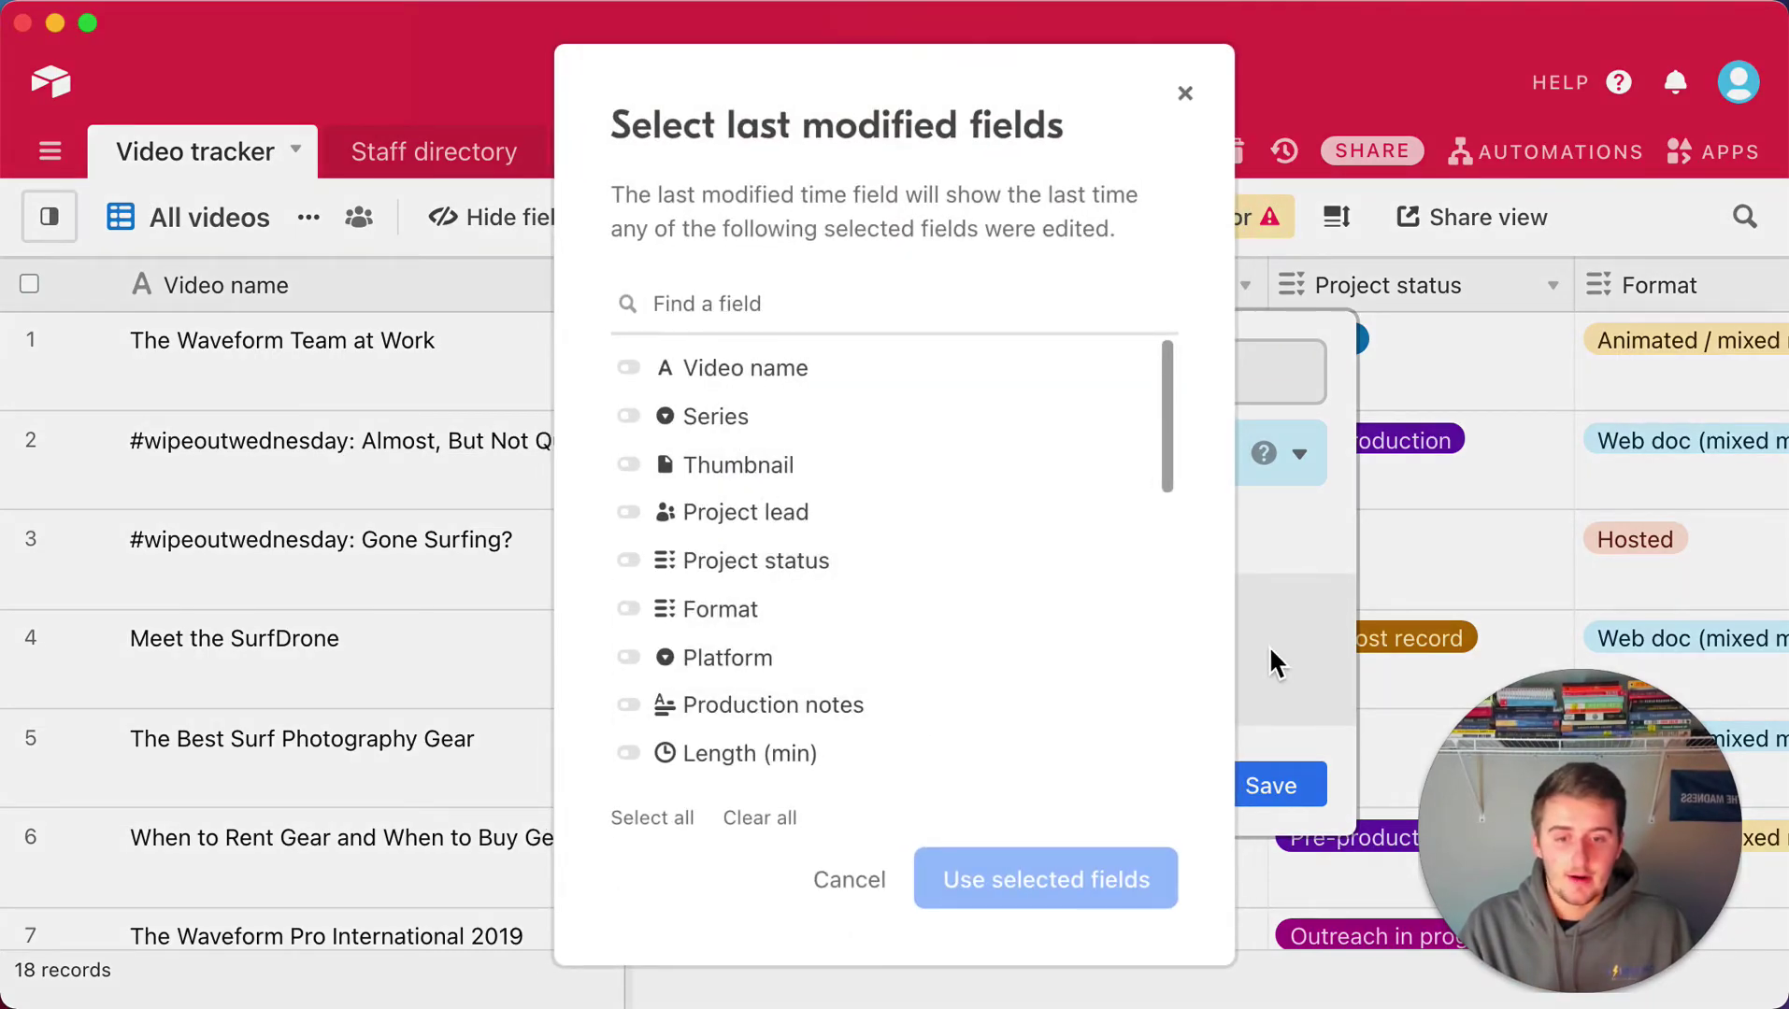
pyautogui.click(1267, 645)
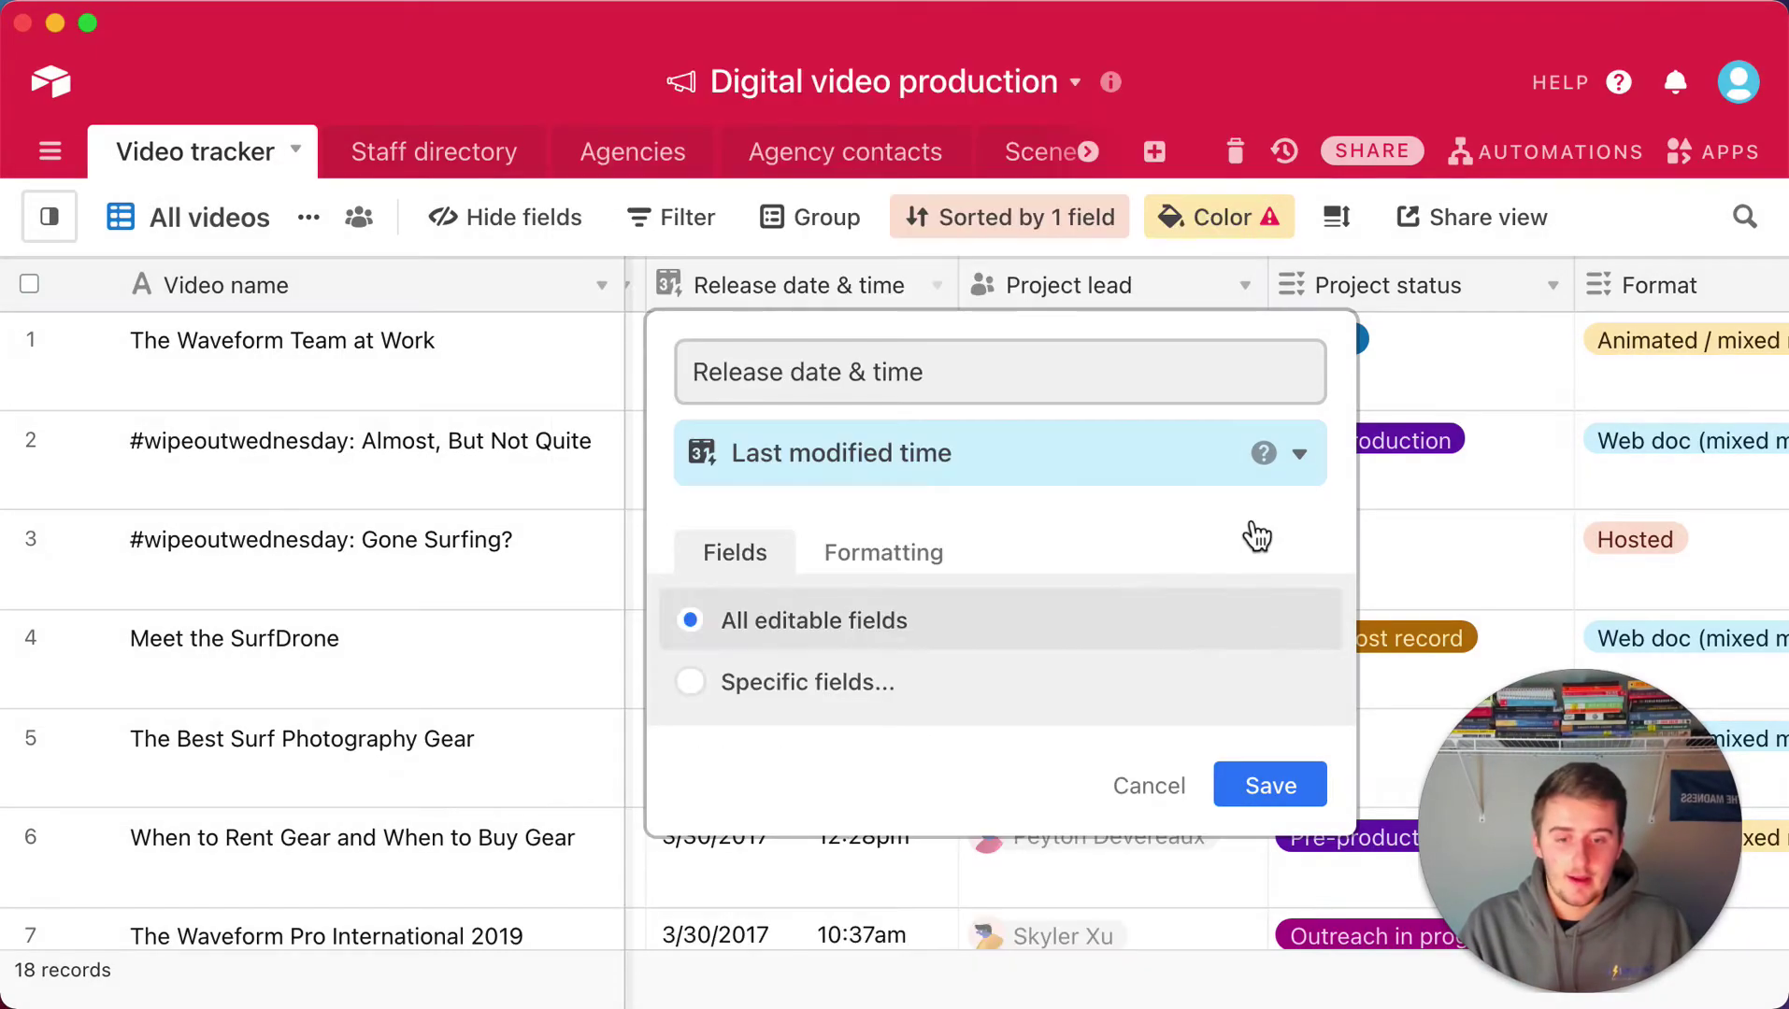
pyautogui.click(766, 690)
pyautogui.click(757, 572)
pyautogui.click(974, 898)
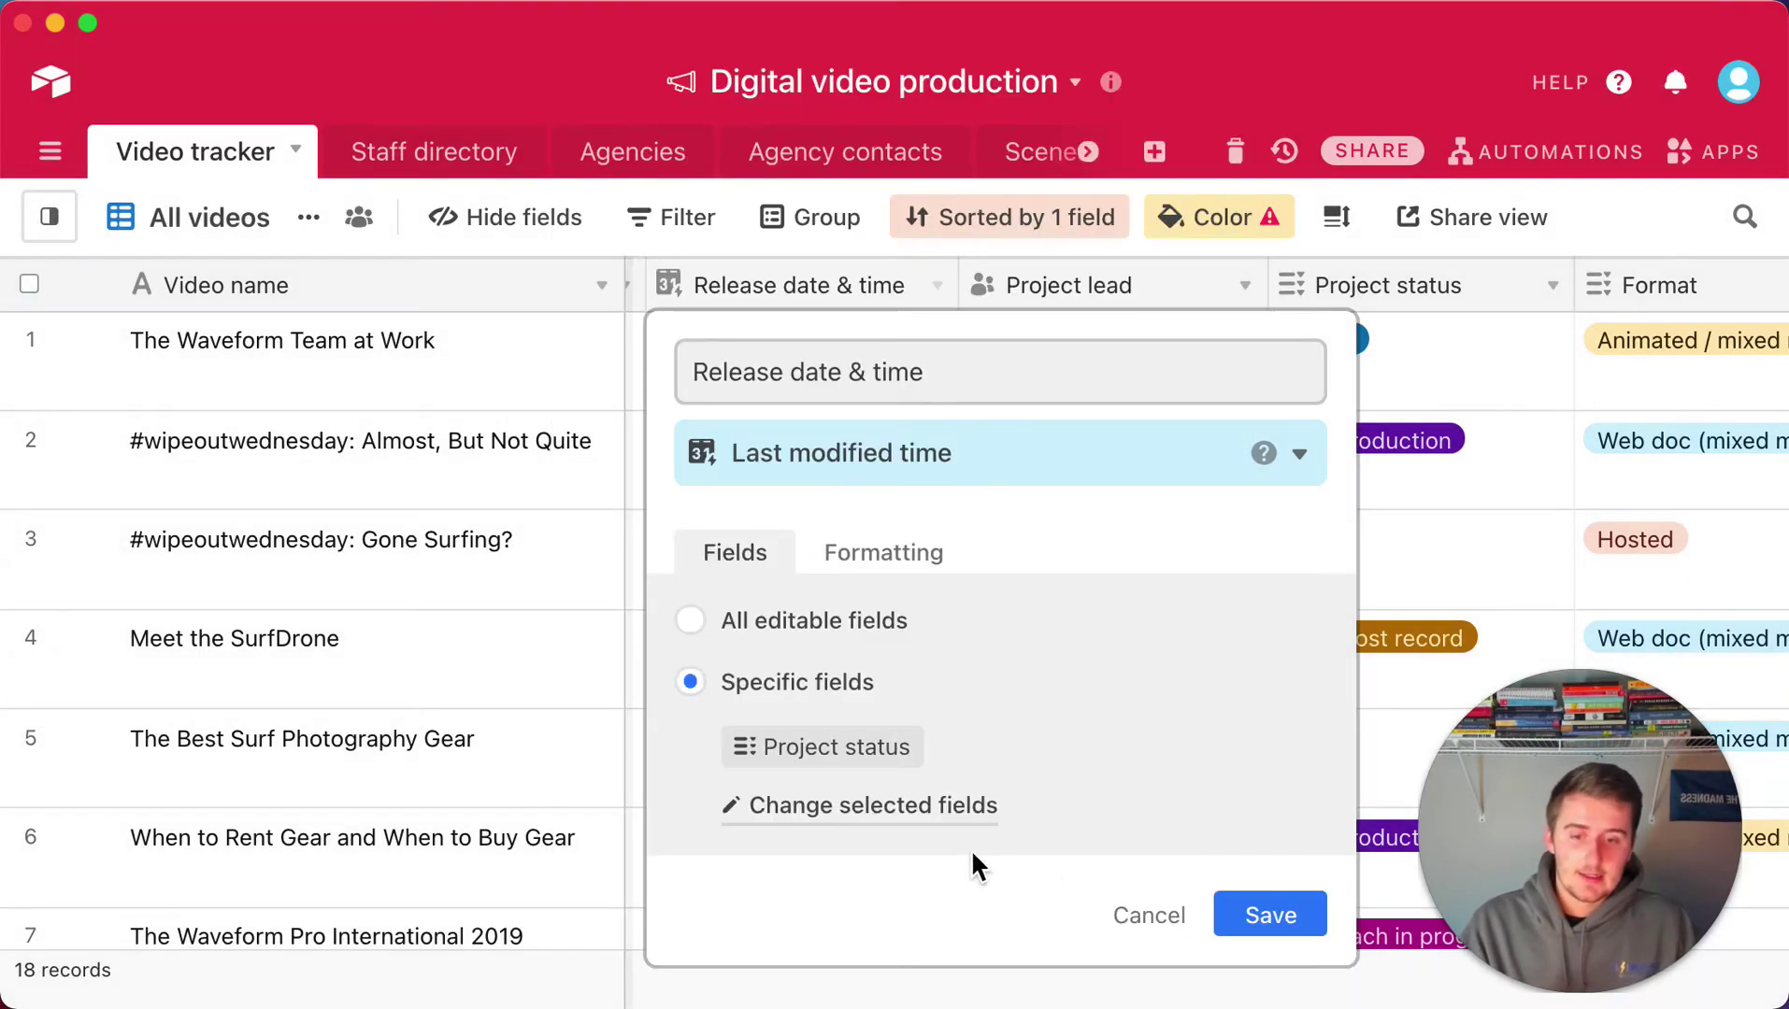
pyautogui.click(1262, 916)
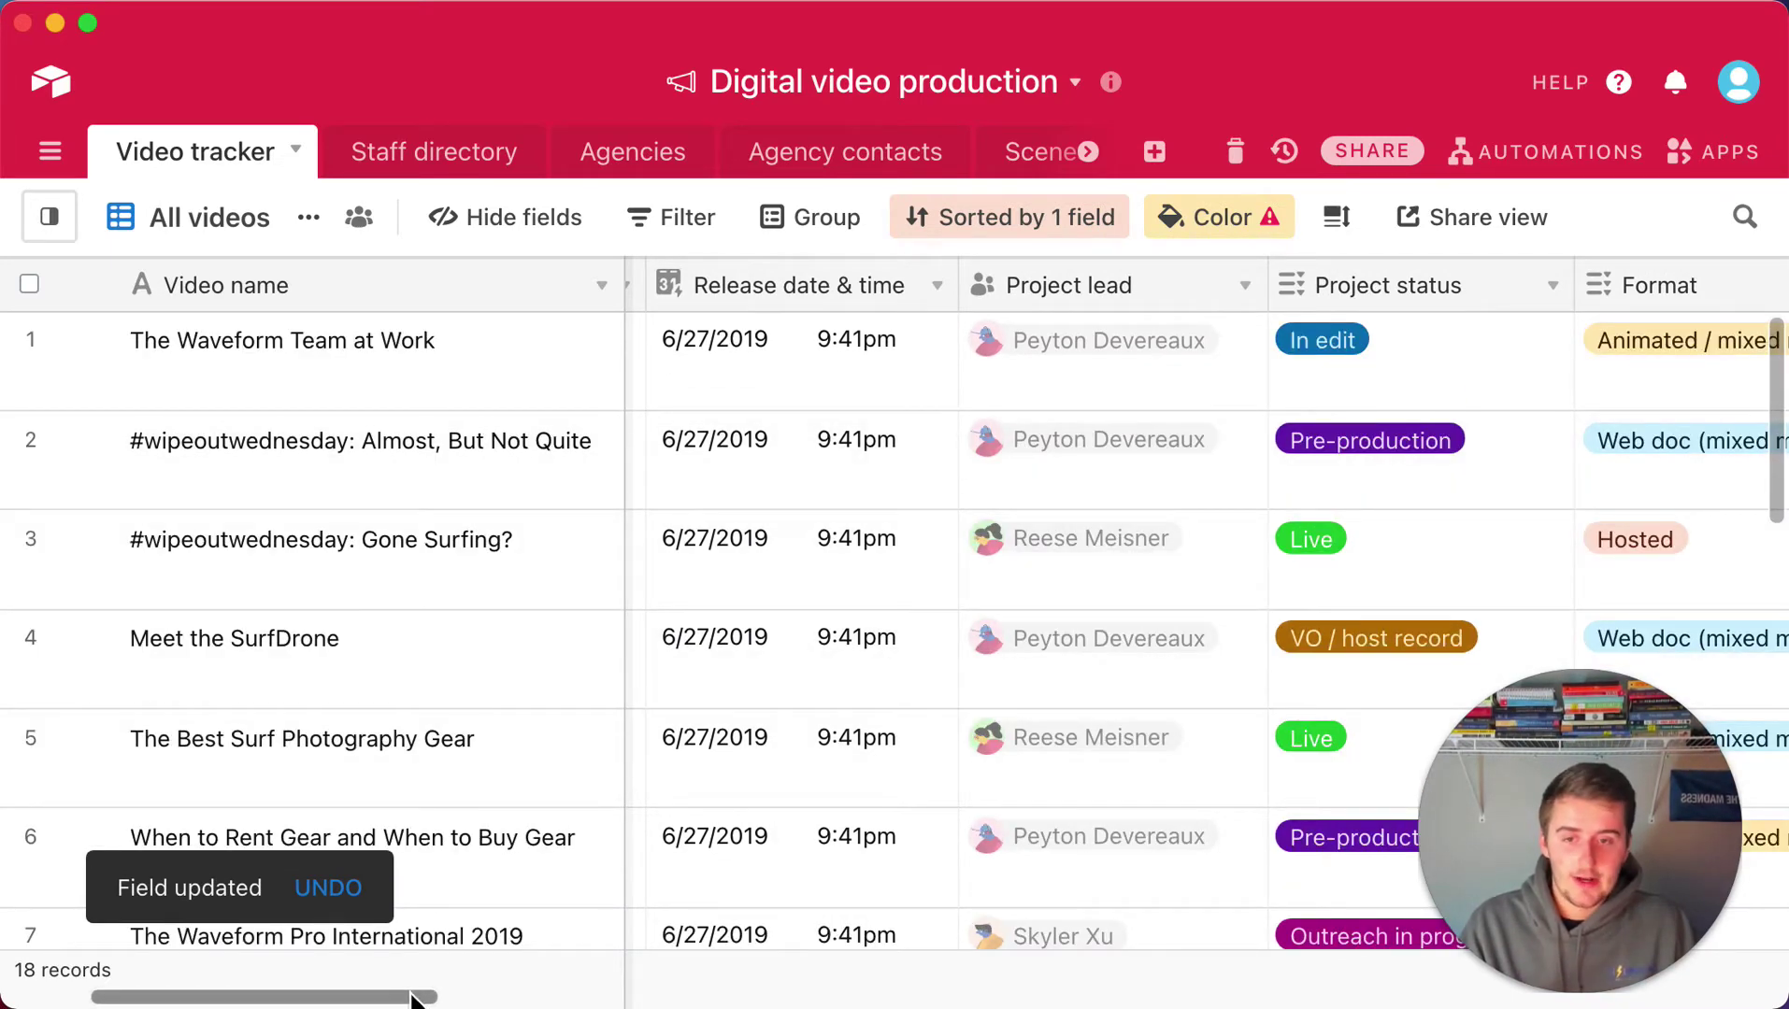
# Open the base's sharing options for adding collaborators
pyautogui.moveTo(412, 998); pyautogui.dragTo(420, 1000)
pyautogui.hscroll(4, 421, 991)
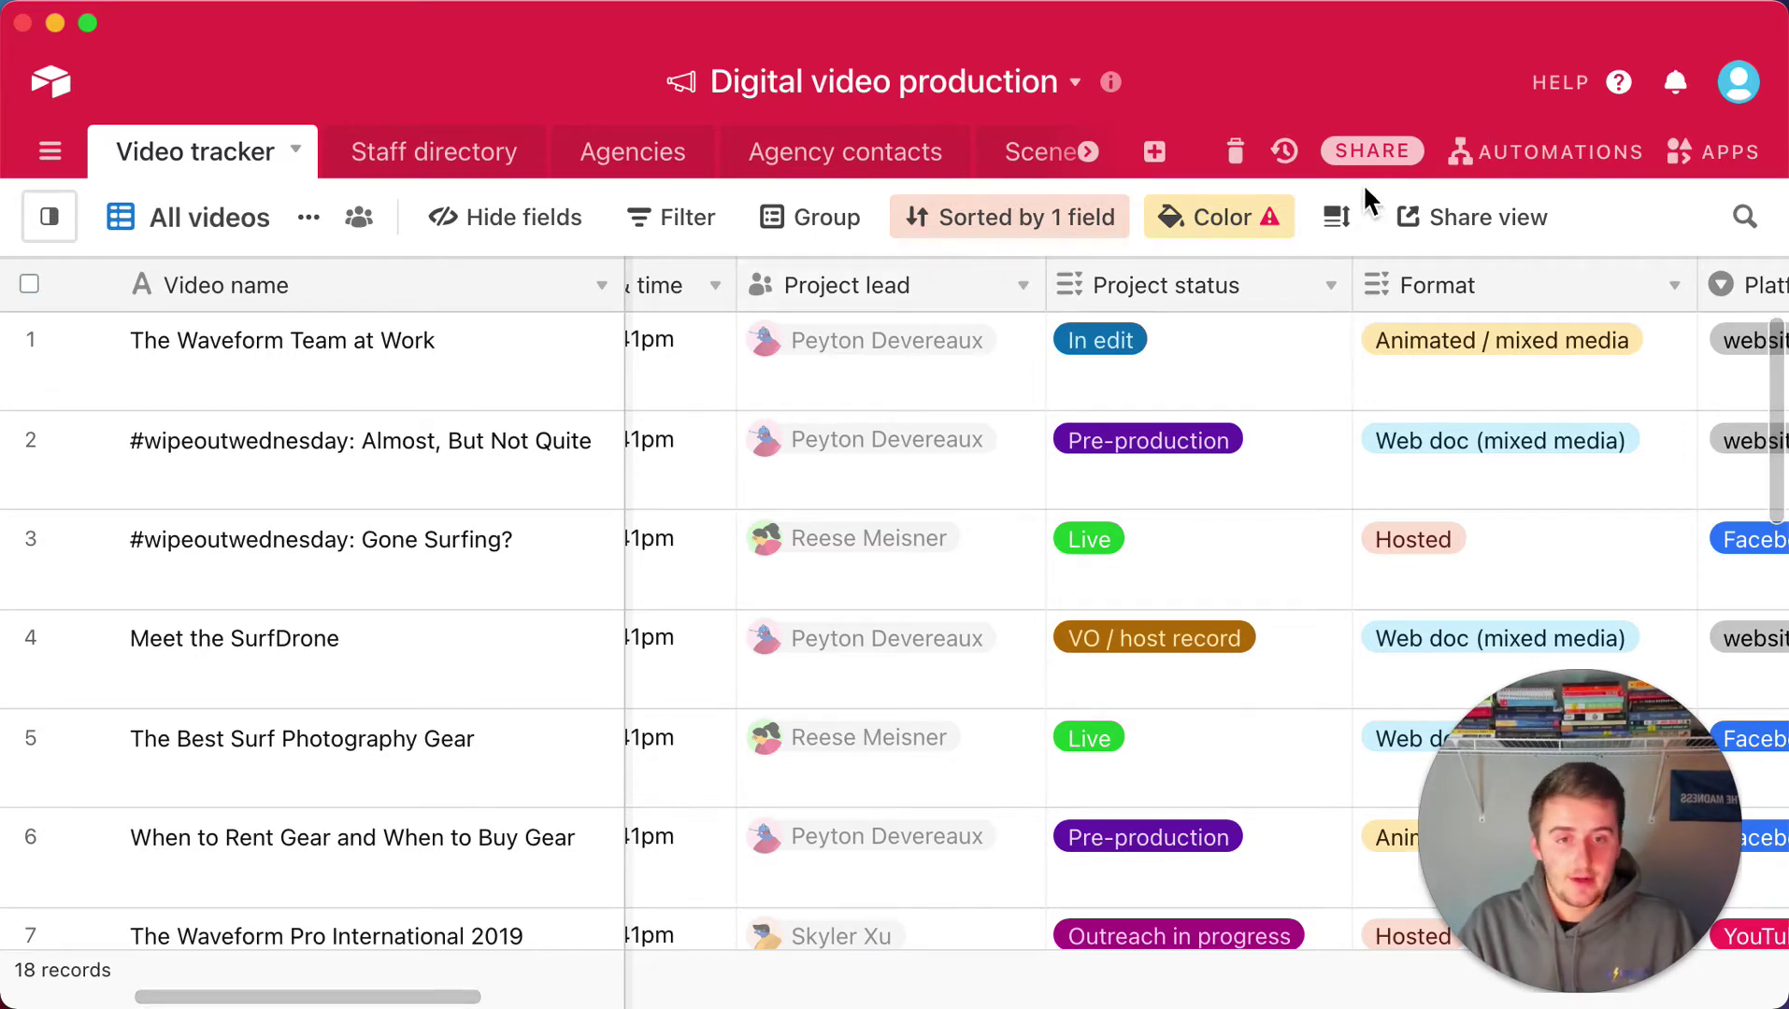
pyautogui.click(1367, 154)
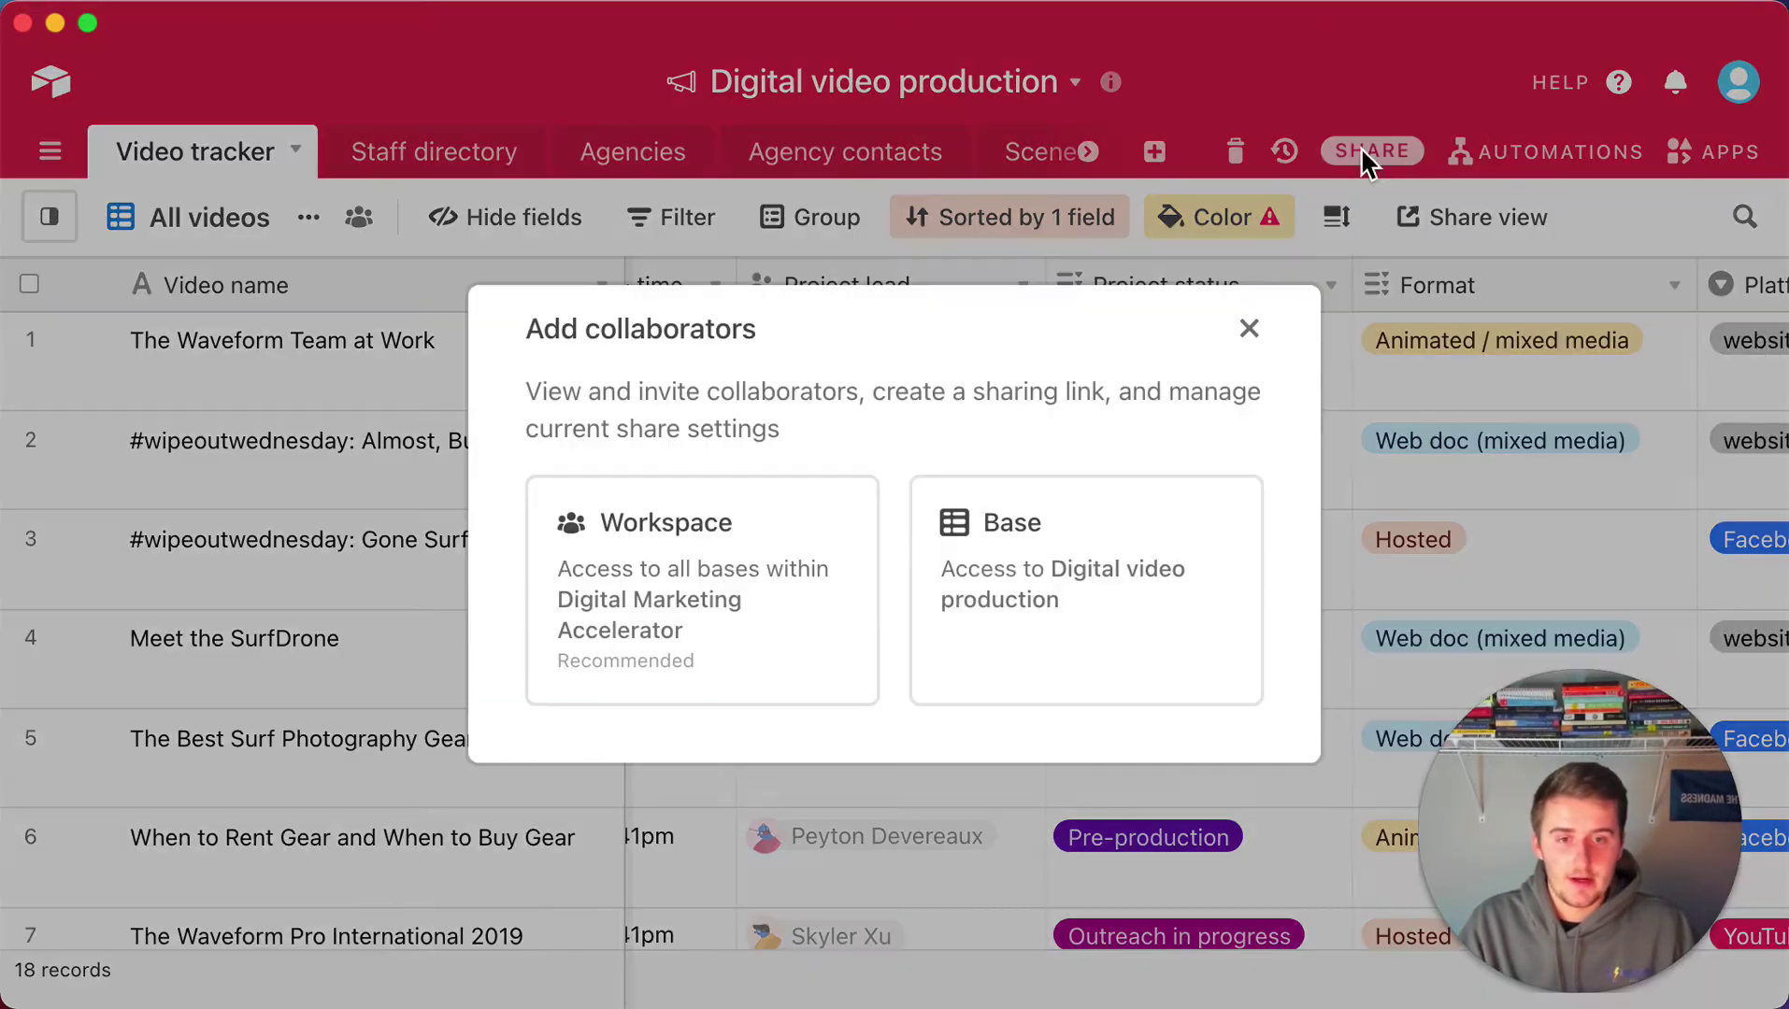
# Close the collaborator options and review the multiple select choices in the Project status field's settings
pyautogui.click(1273, 322)
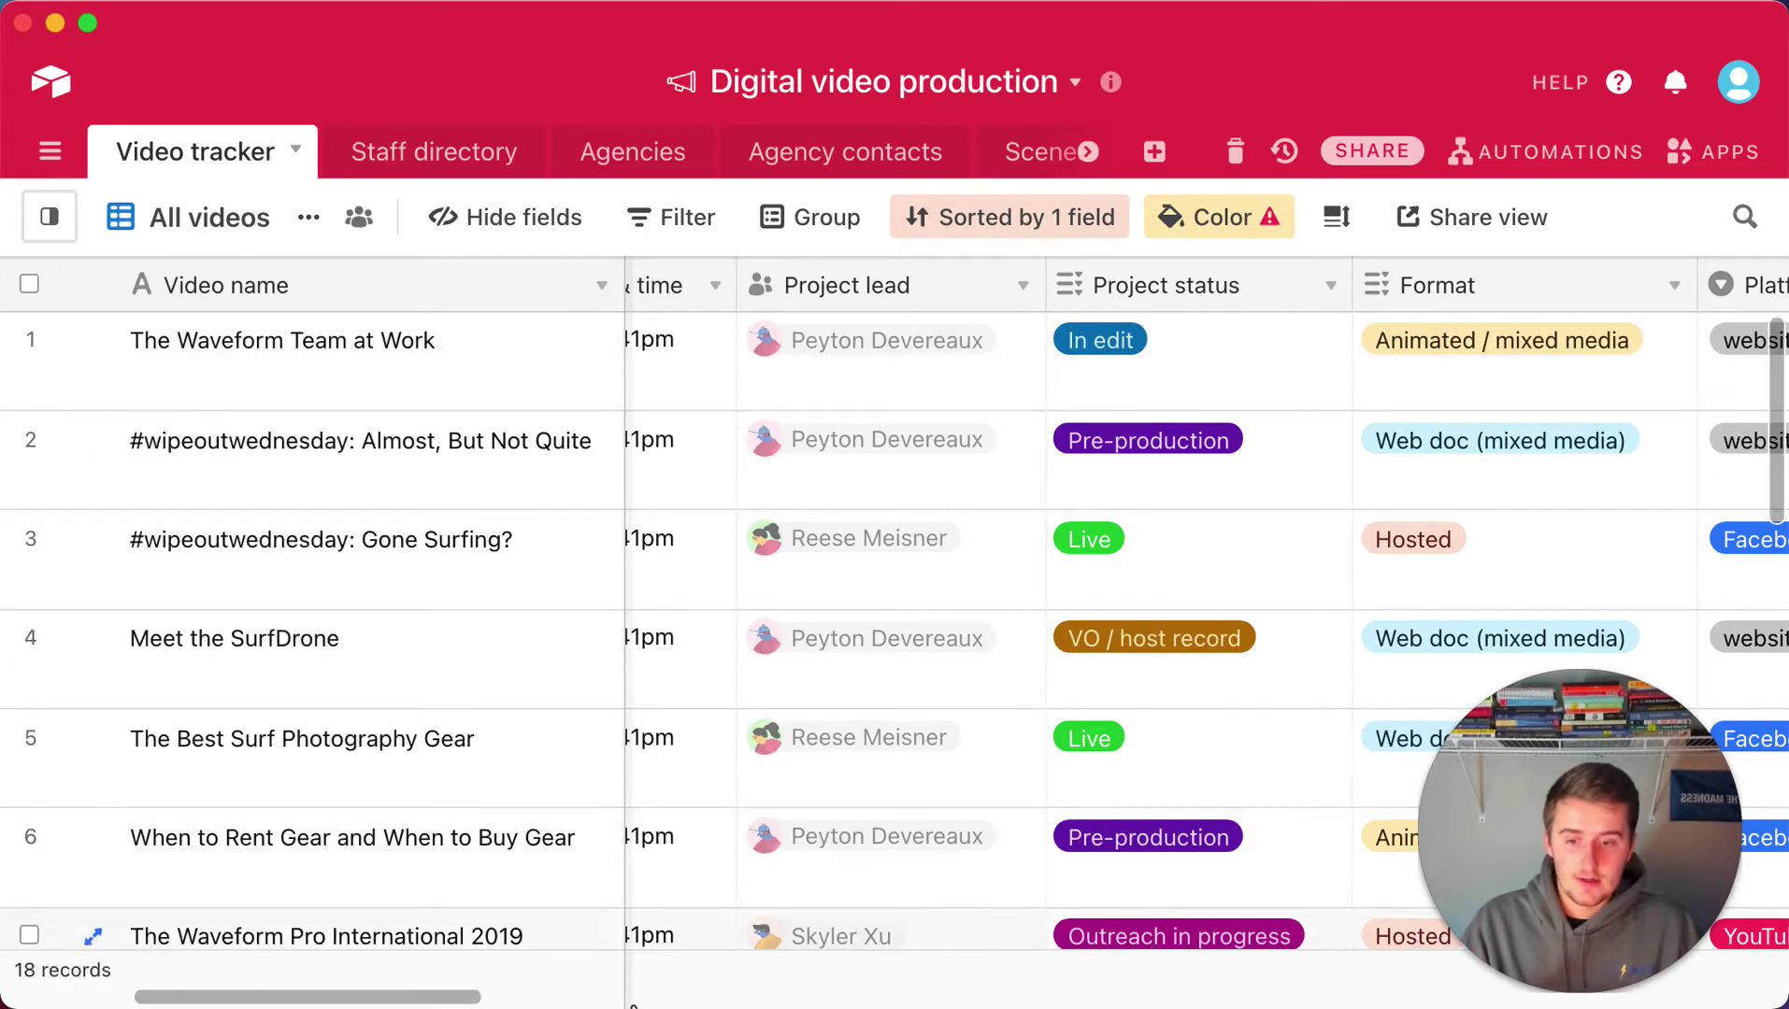
pyautogui.moveTo(368, 1002); pyautogui.dragTo(441, 1002)
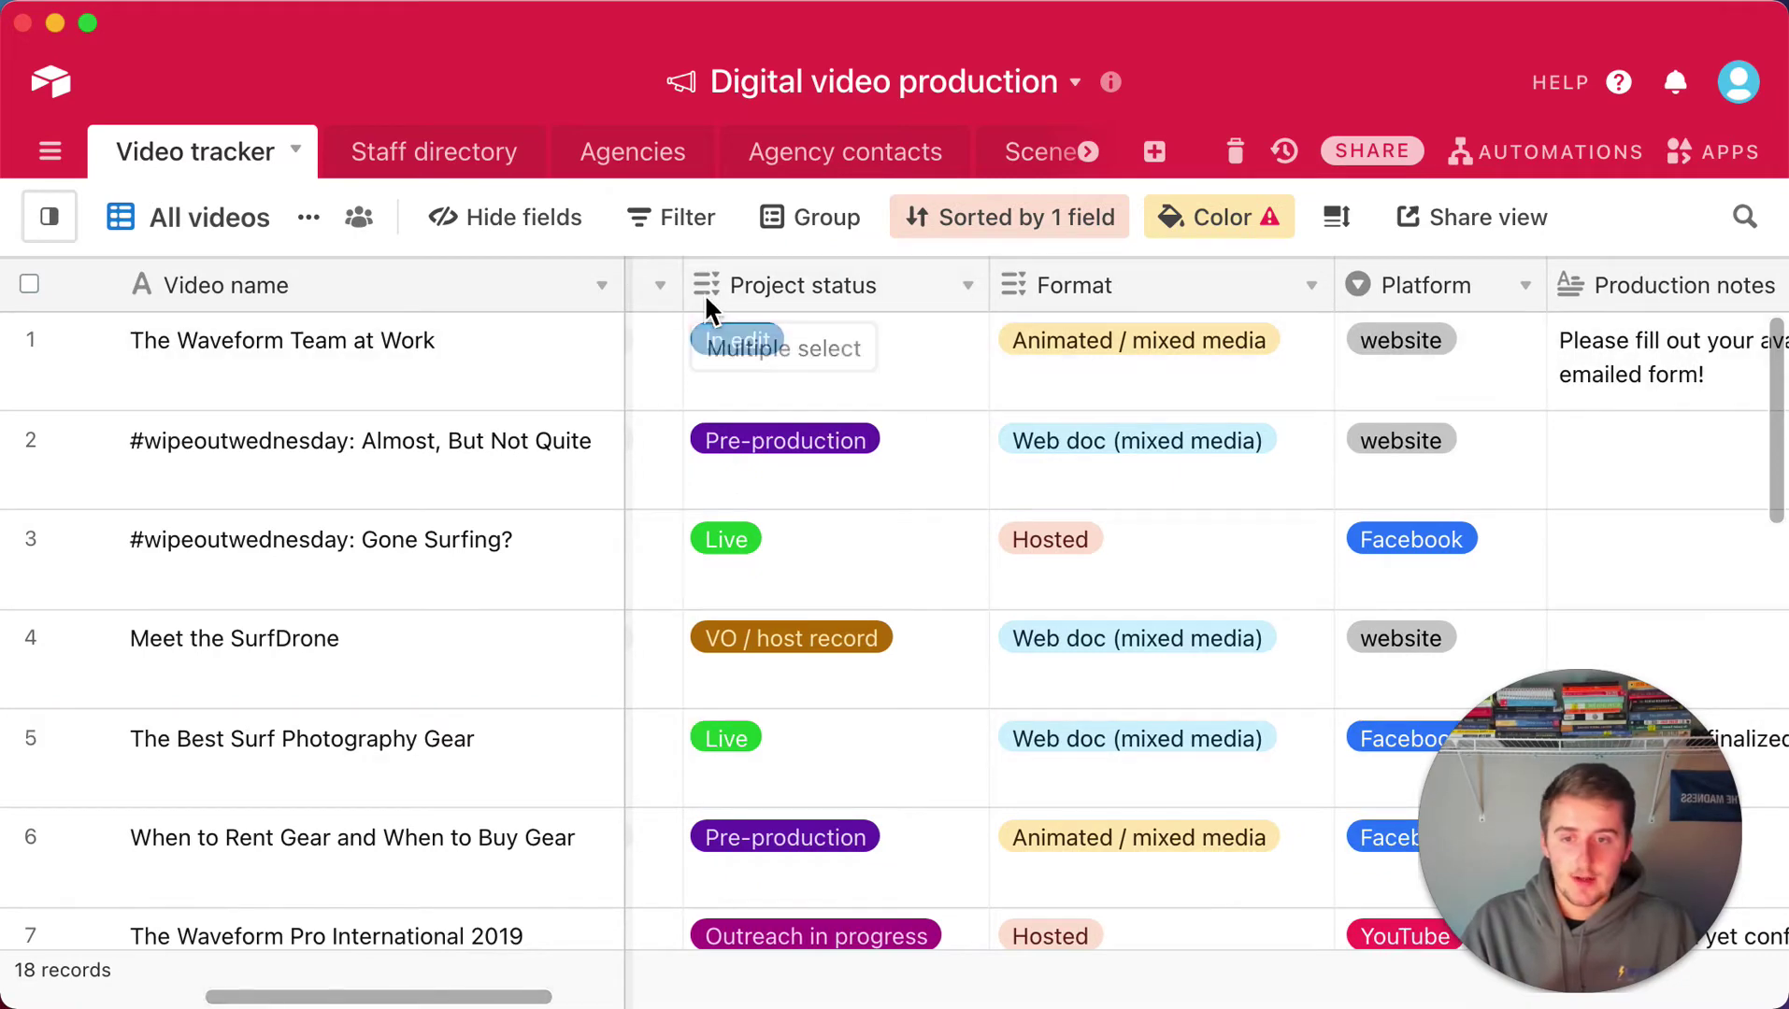
pyautogui.click(969, 287)
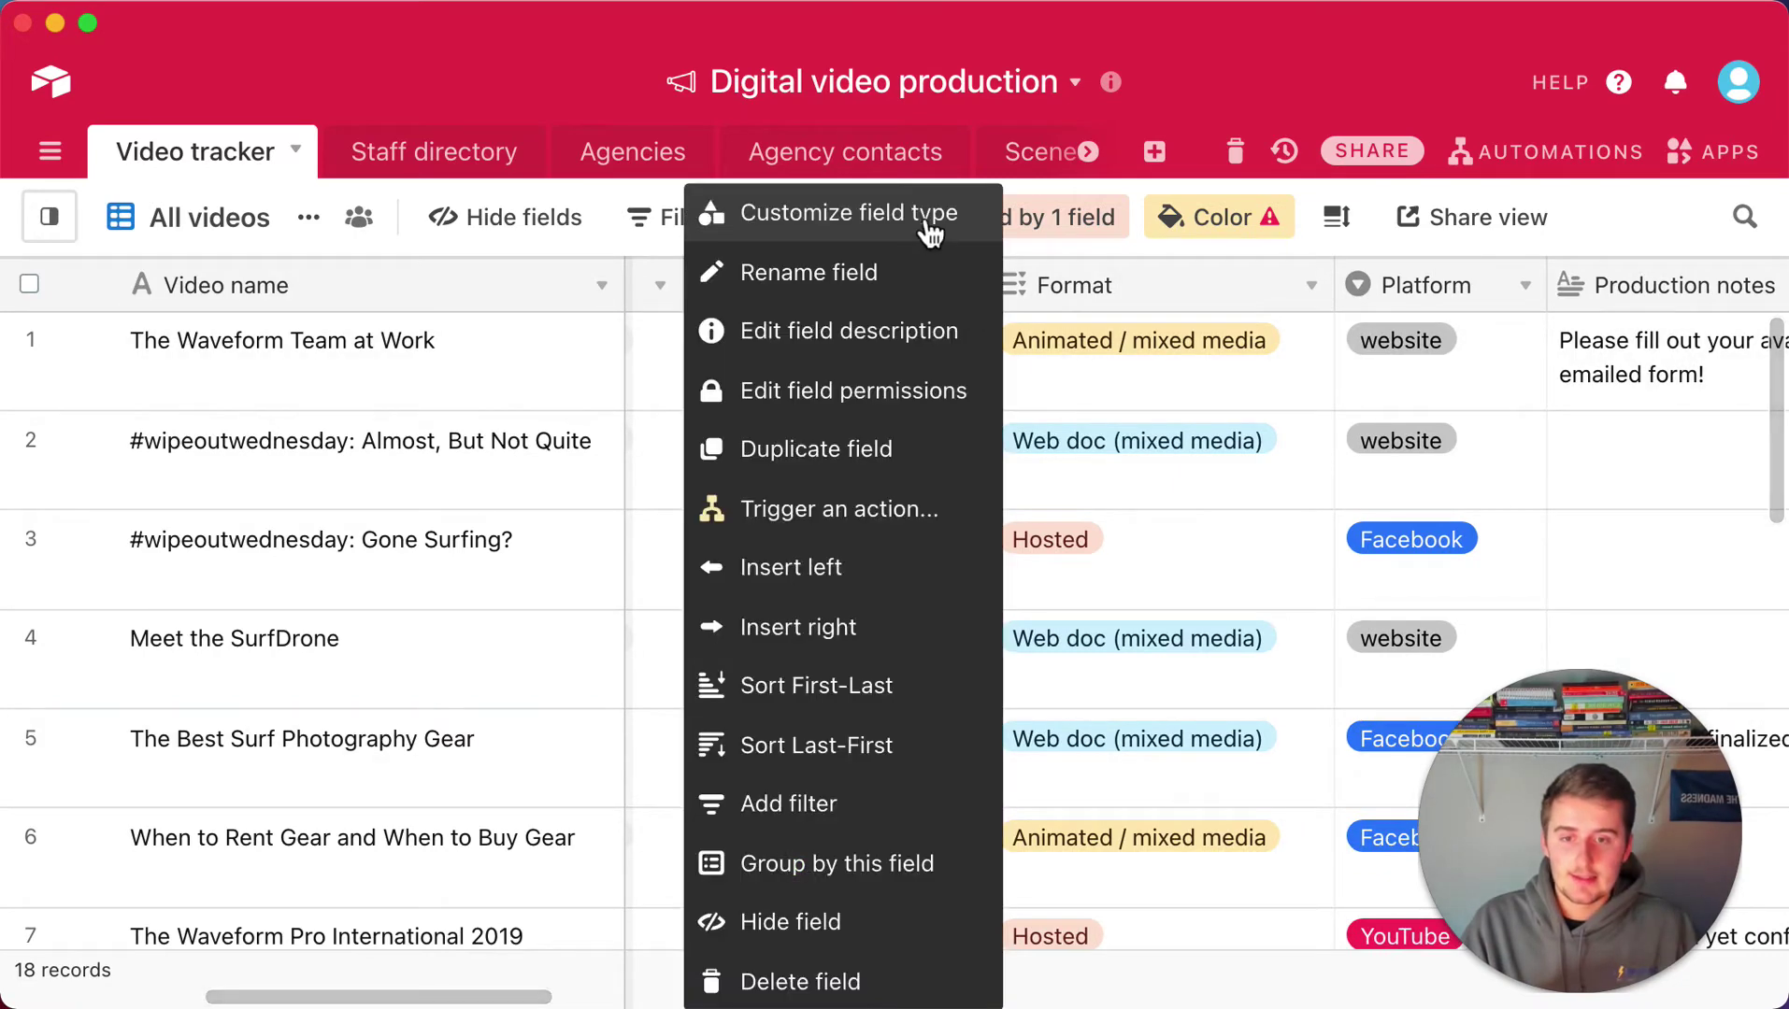
pyautogui.click(930, 233)
pyautogui.scroll(-6, 877, 633)
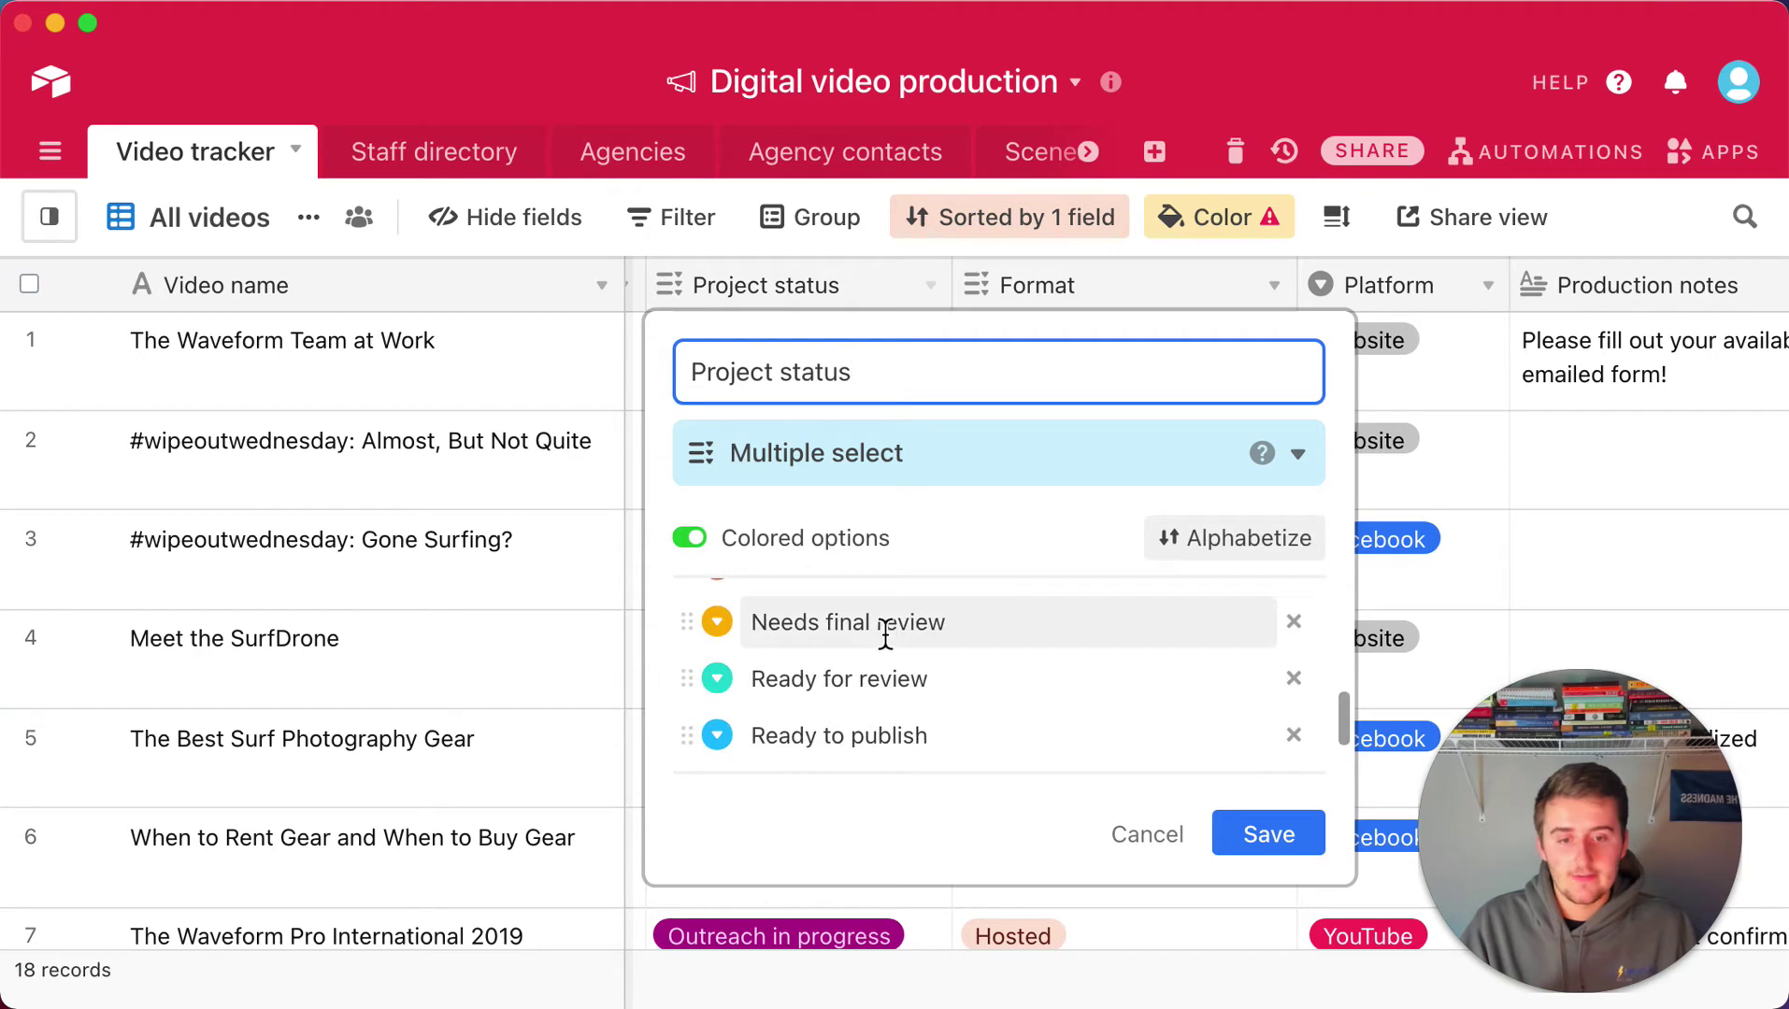
pyautogui.click(1538, 561)
# Add the status Outreach in progress to the Project status of The Waveform Team at Work
pyautogui.doubleClick(809, 344)
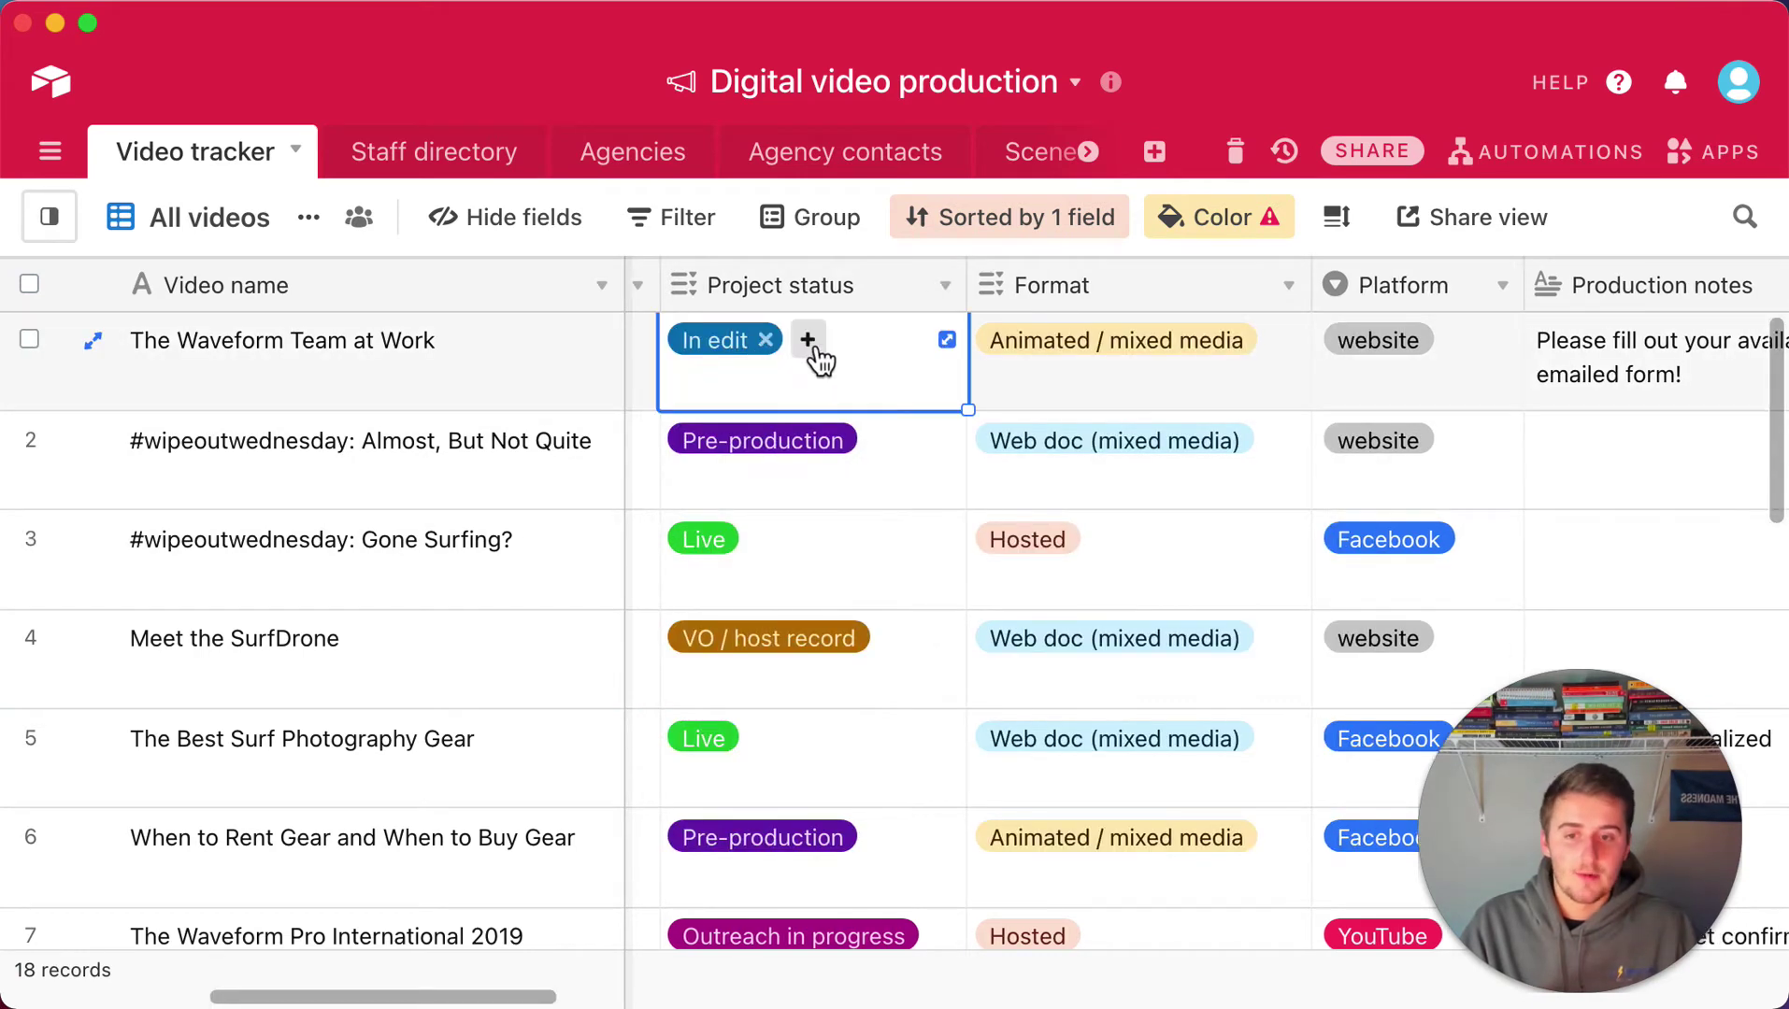
pyautogui.click(810, 341)
pyautogui.click(772, 514)
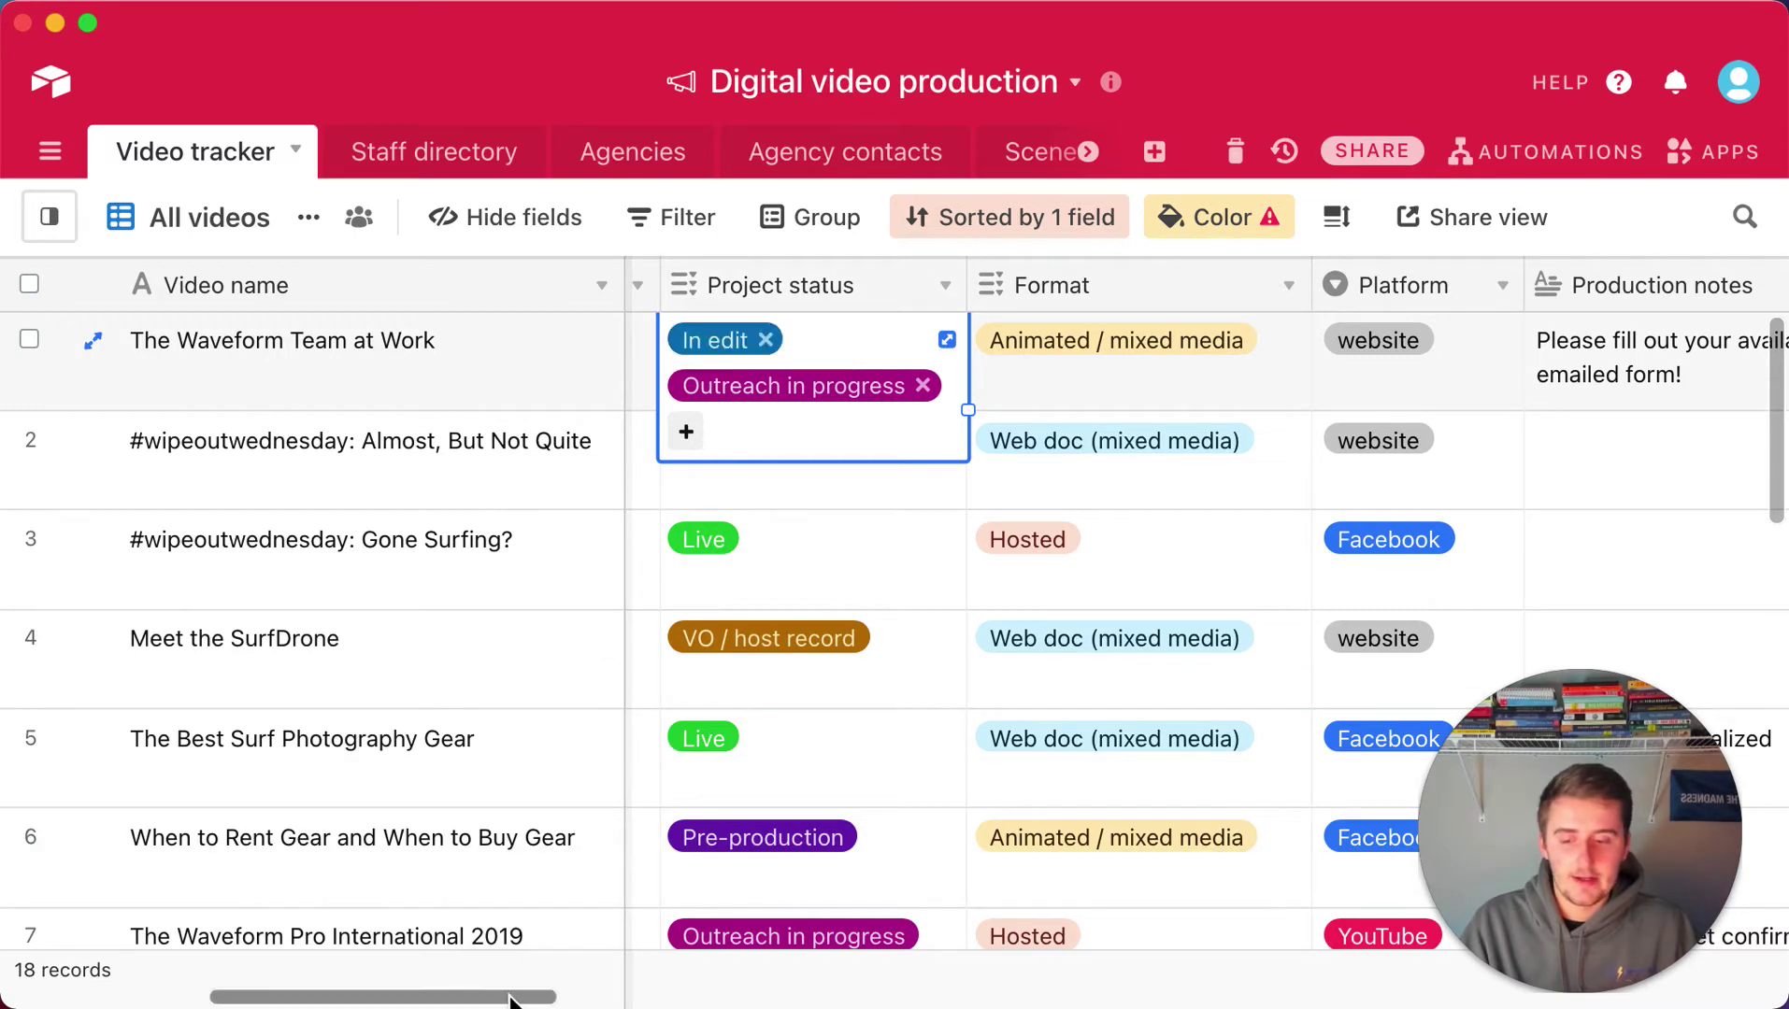
# Enable rich text formatting for the Production notes field and save the field
pyautogui.moveTo(509, 1000); pyautogui.dragTo(666, 1000)
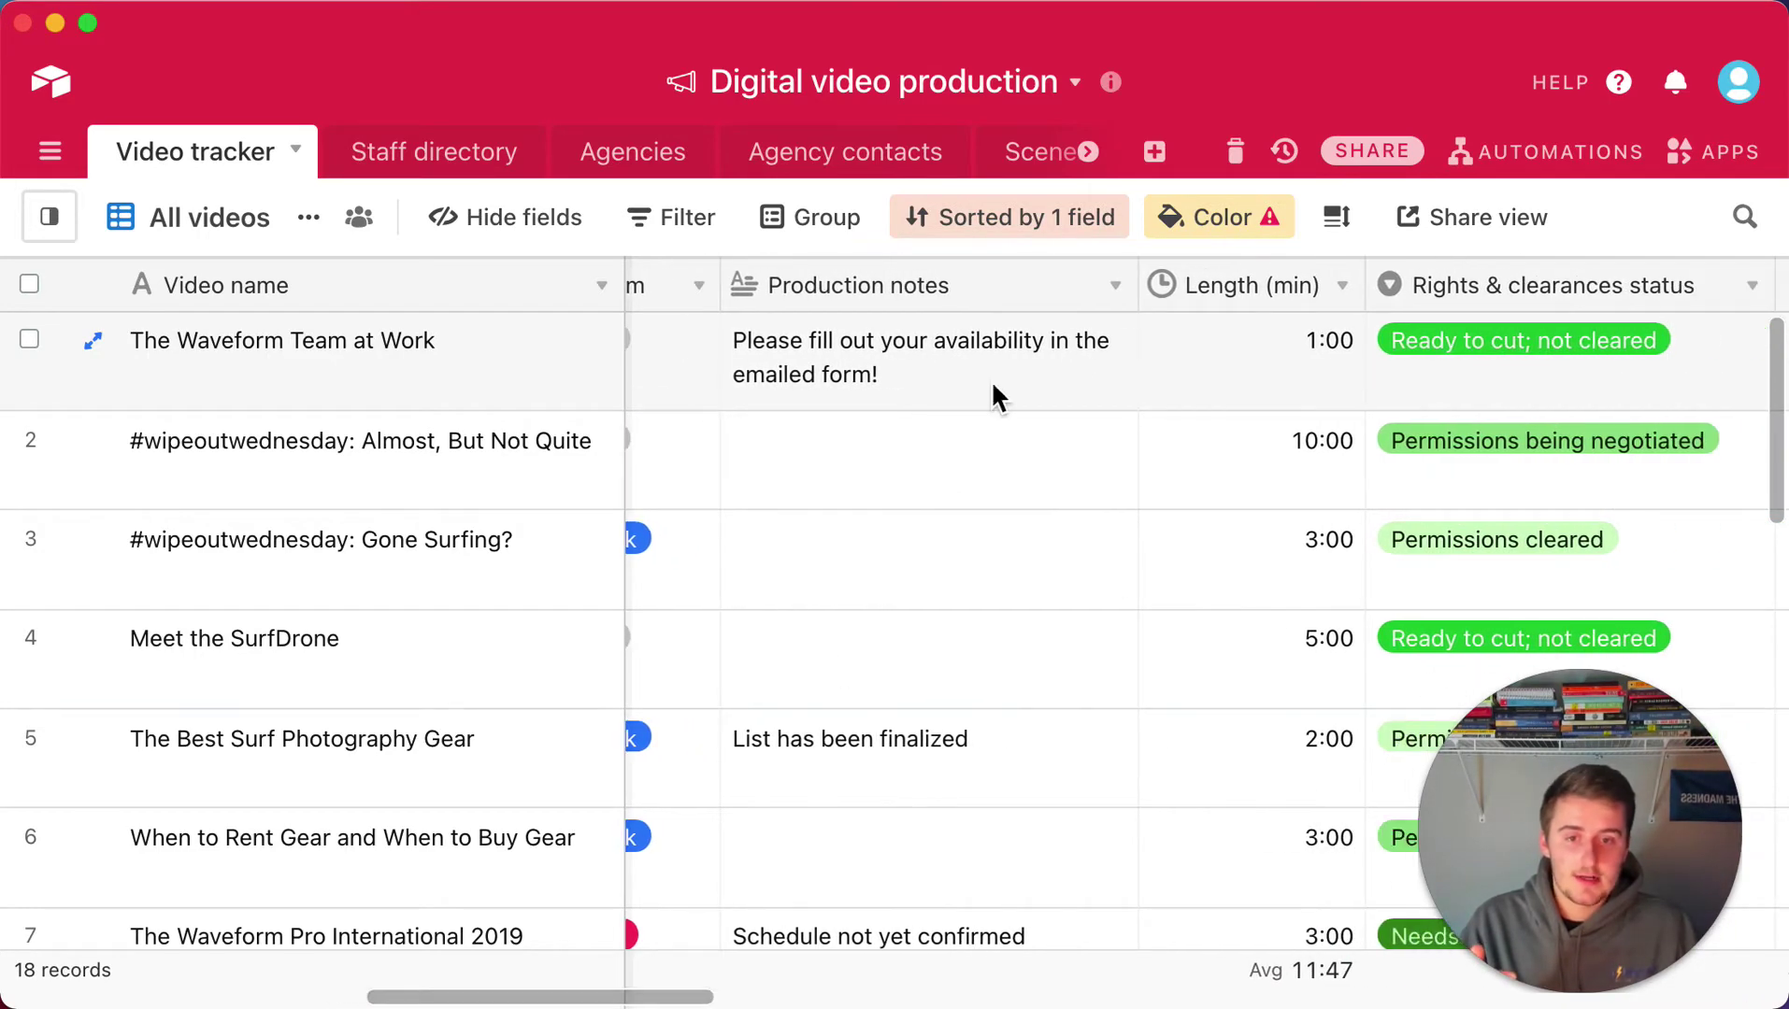
pyautogui.click(1115, 285)
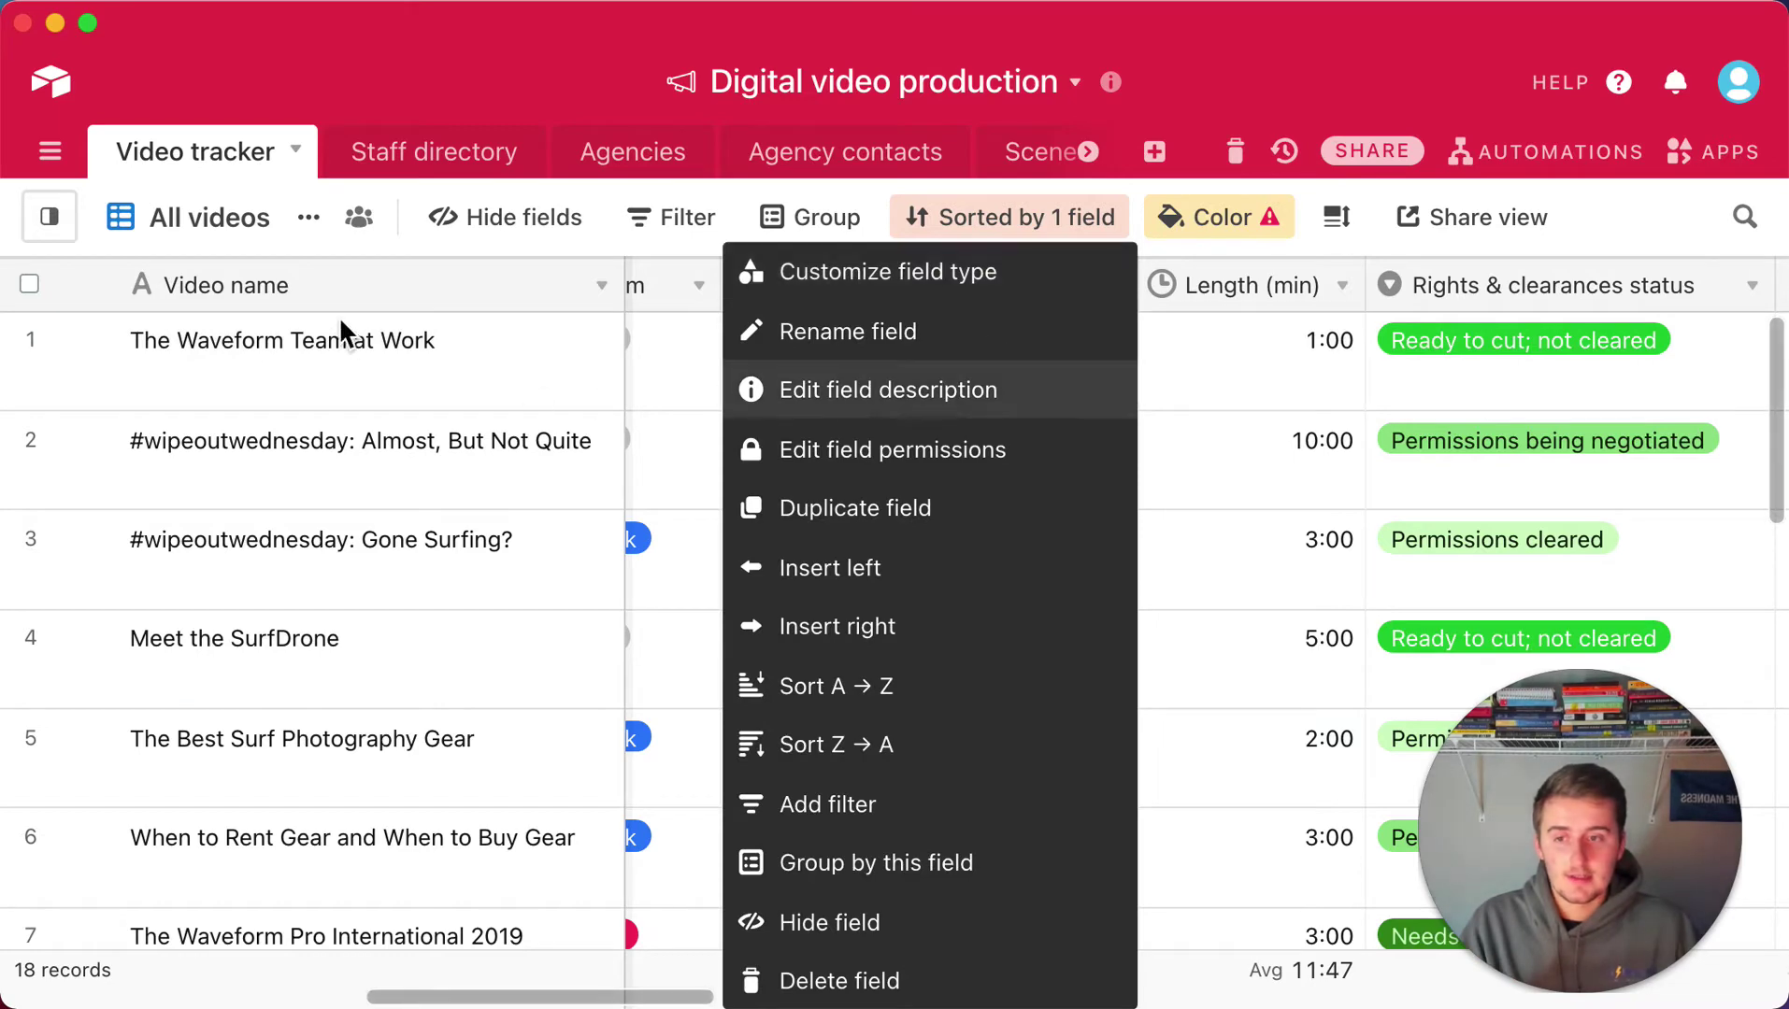
pyautogui.click(210, 309)
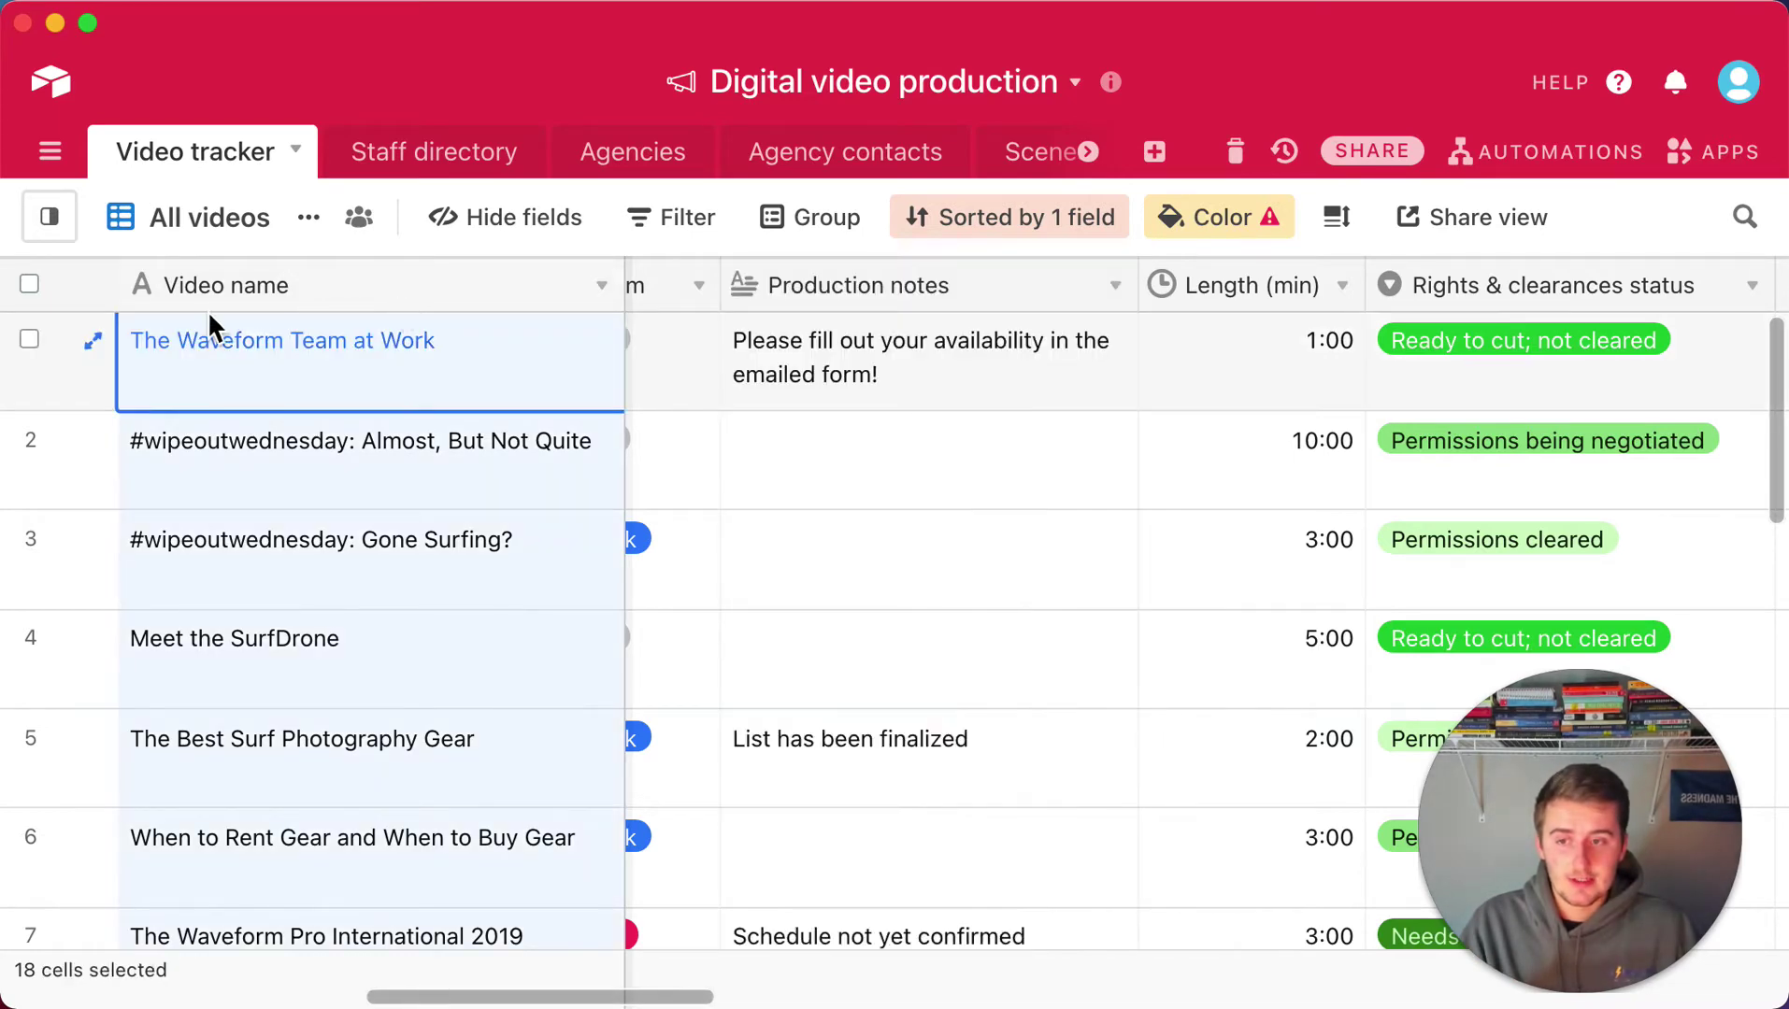
pyautogui.click(1110, 288)
pyautogui.click(1093, 297)
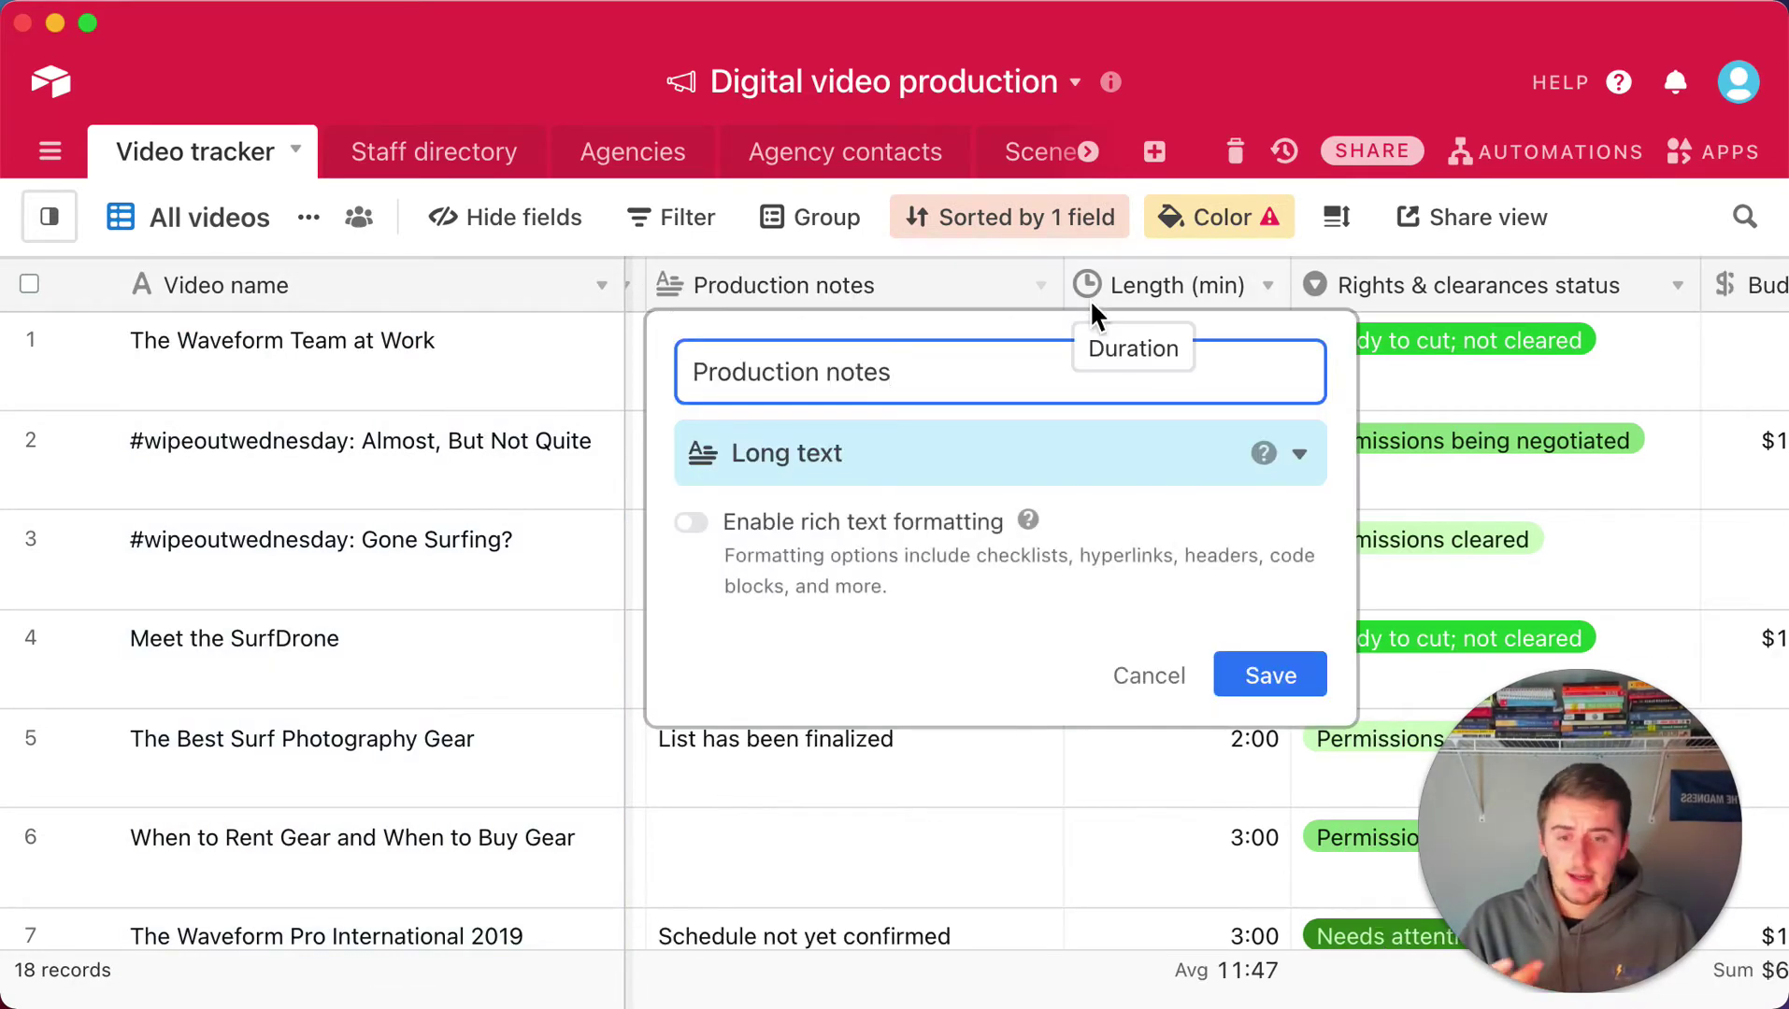
pyautogui.click(696, 525)
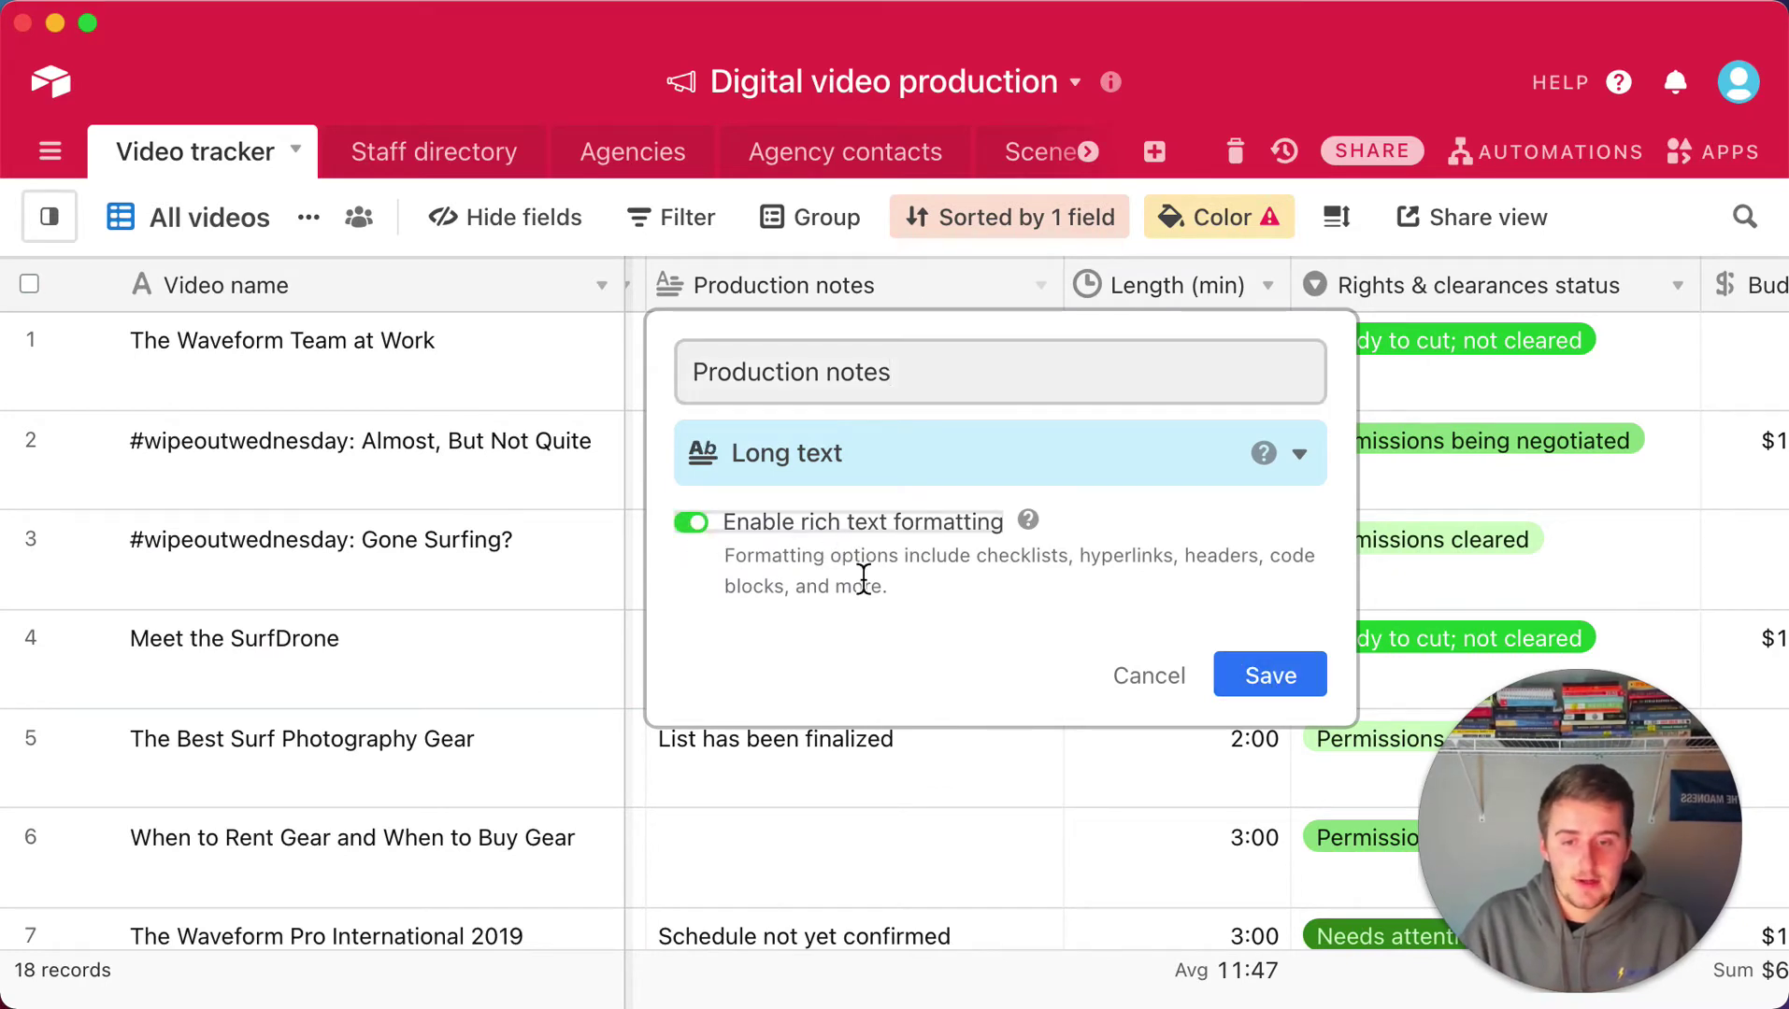
pyautogui.moveTo(780, 561); pyautogui.dragTo(893, 586)
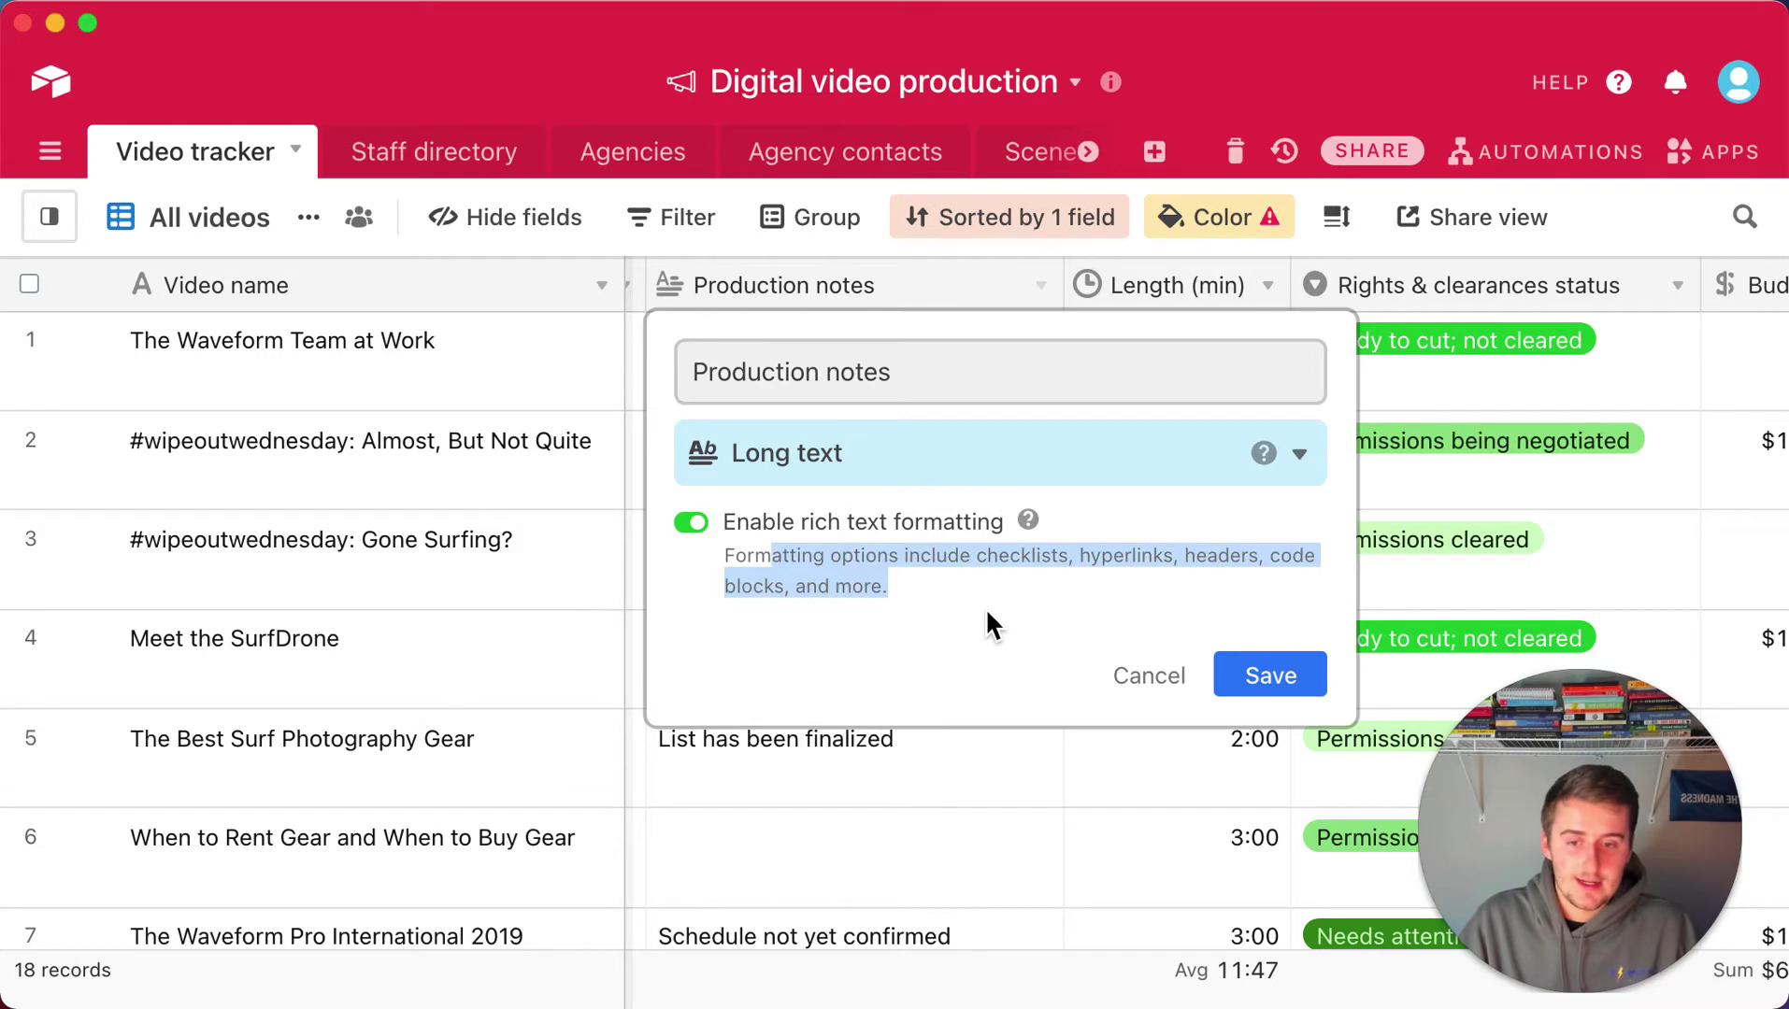
pyautogui.click(1284, 673)
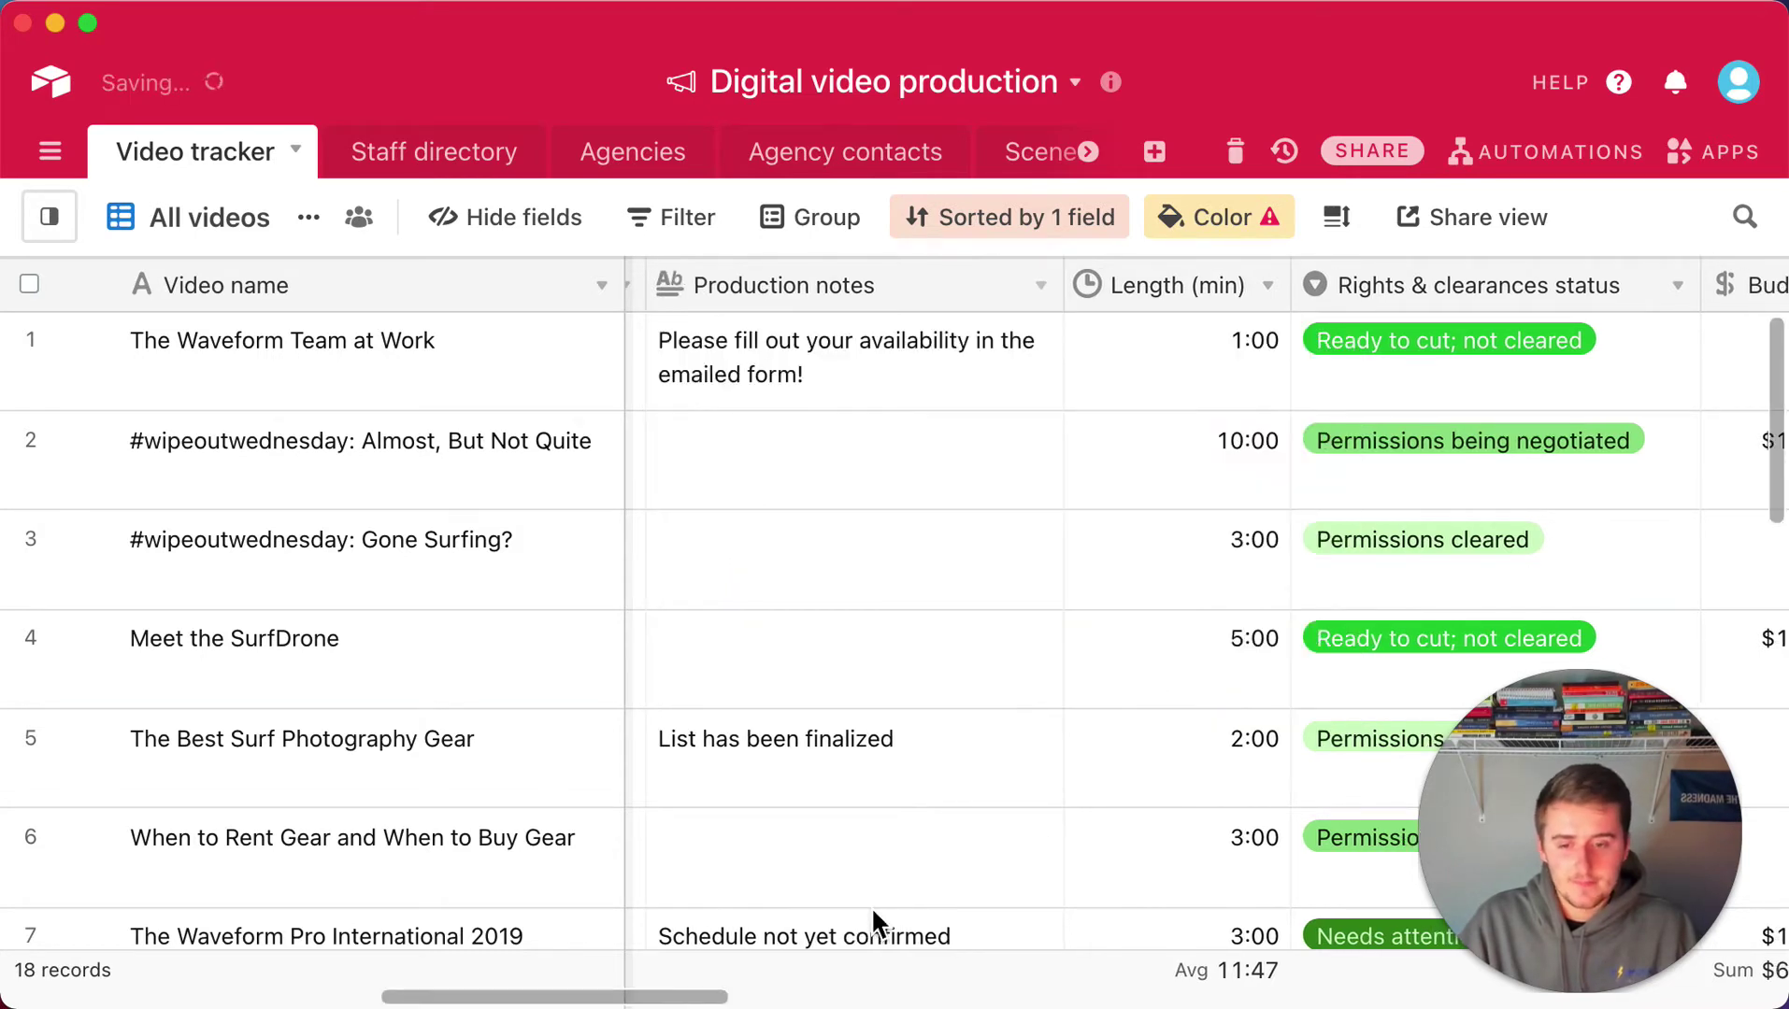
# Check the Length (min) field's duration settings without changing them, and view the summary functions available for its column
pyautogui.moveTo(666, 1000); pyautogui.dragTo(733, 998)
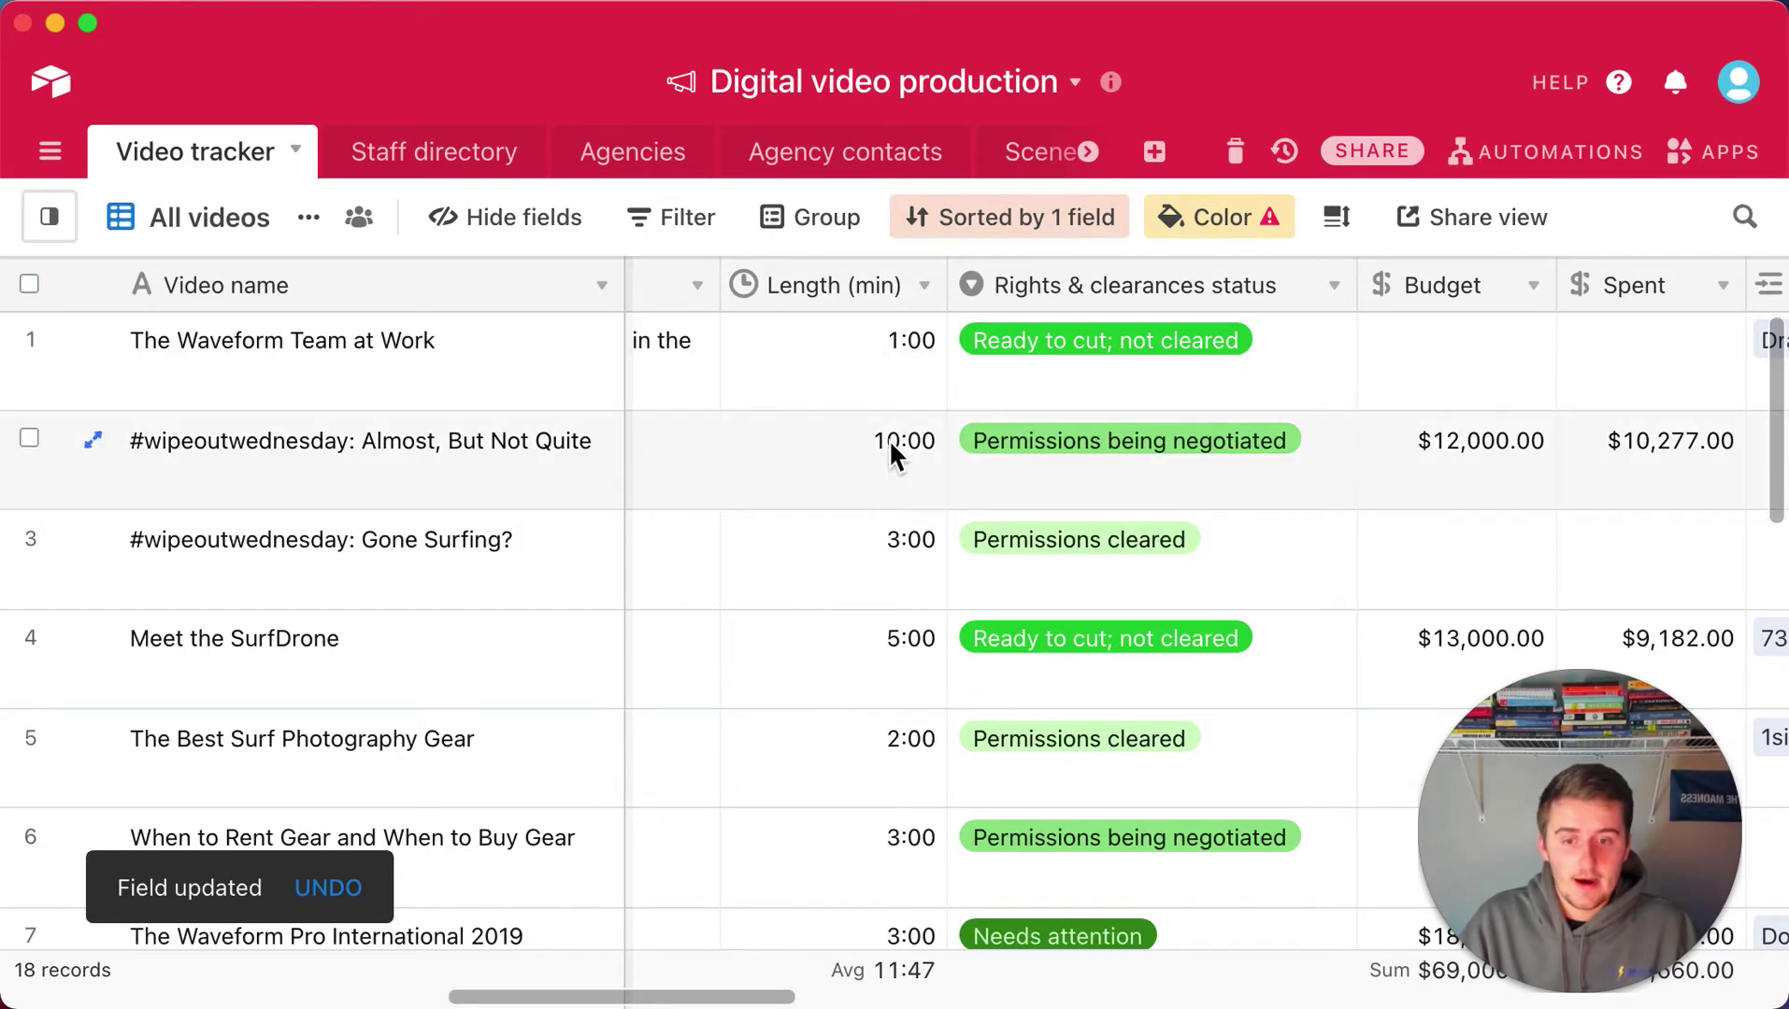
pyautogui.click(921, 285)
pyautogui.click(916, 273)
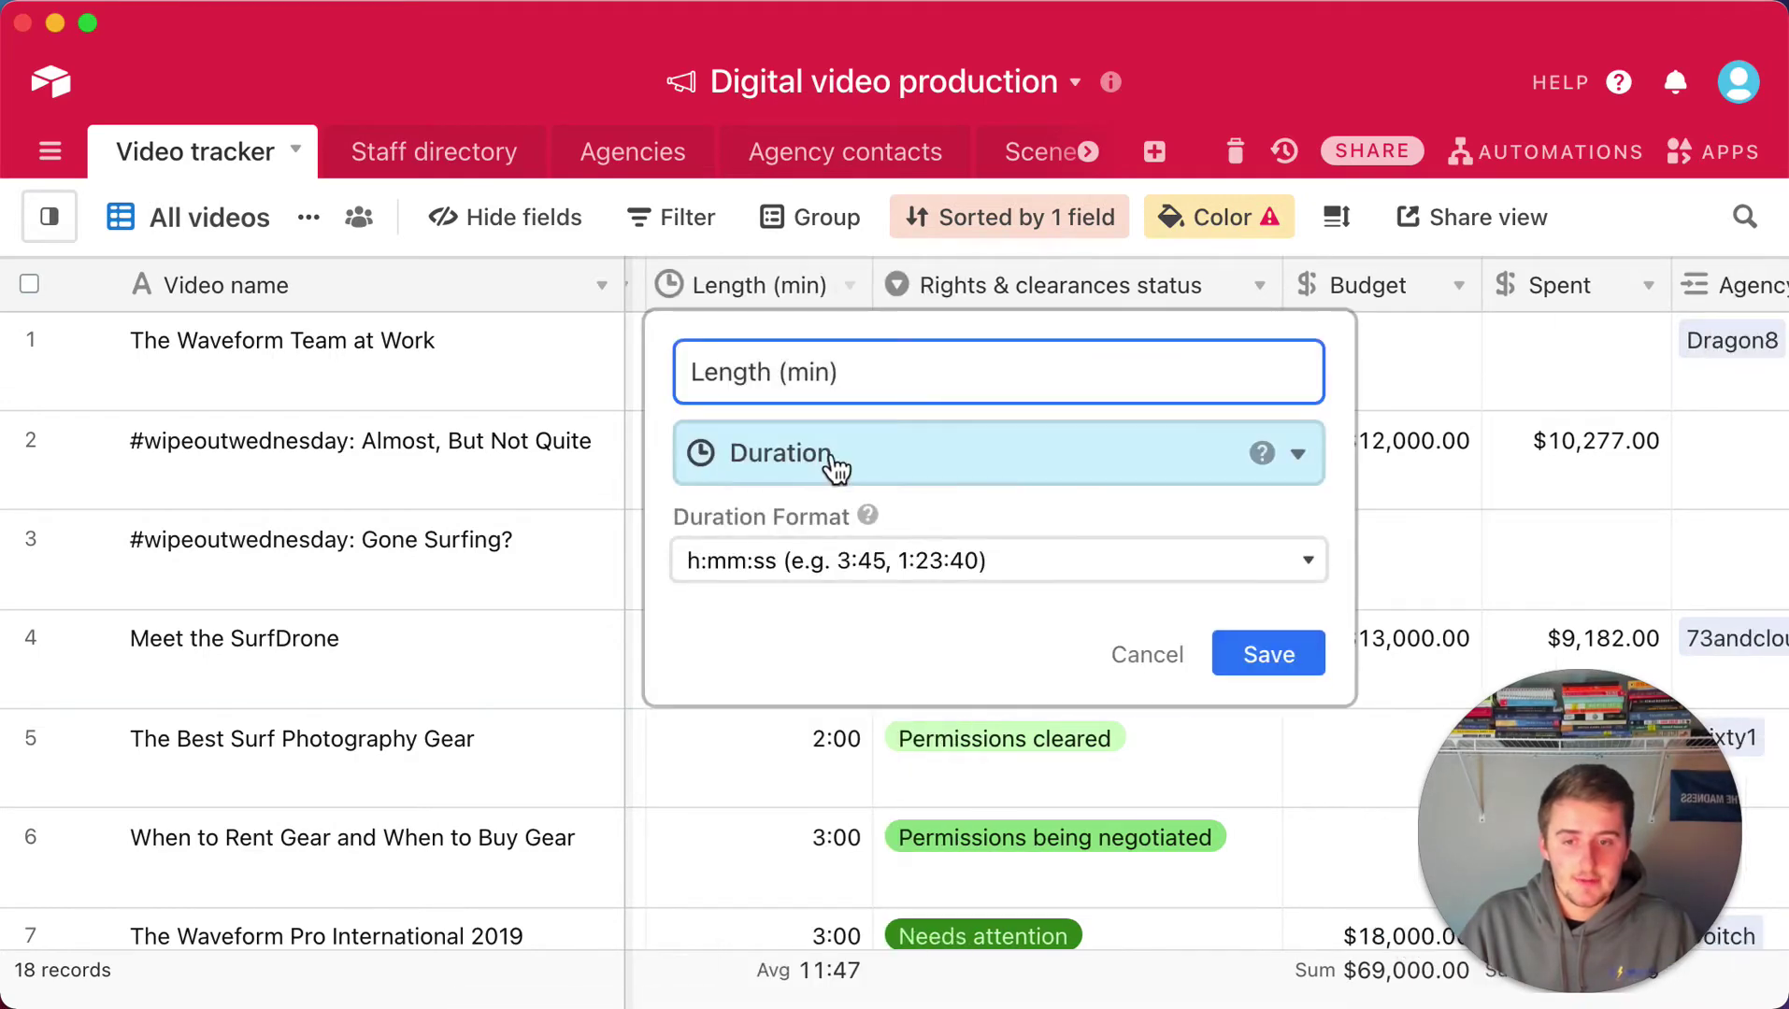
pyautogui.click(1168, 657)
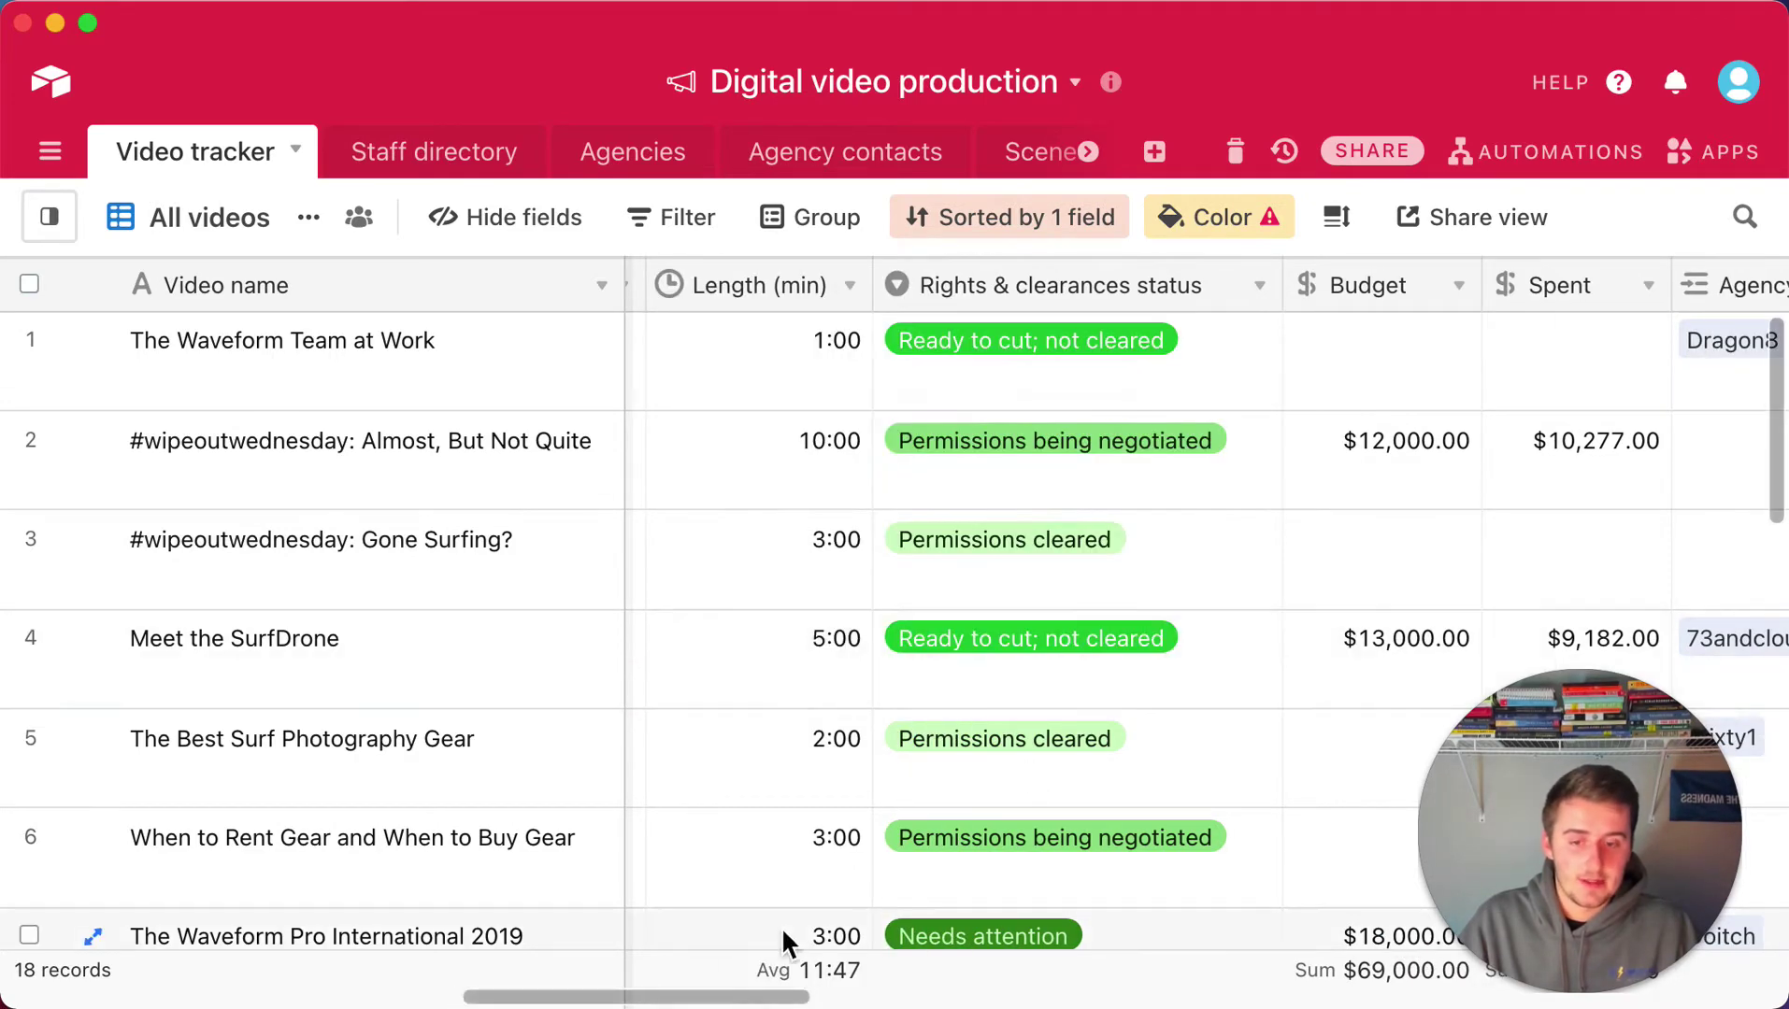
pyautogui.click(795, 990)
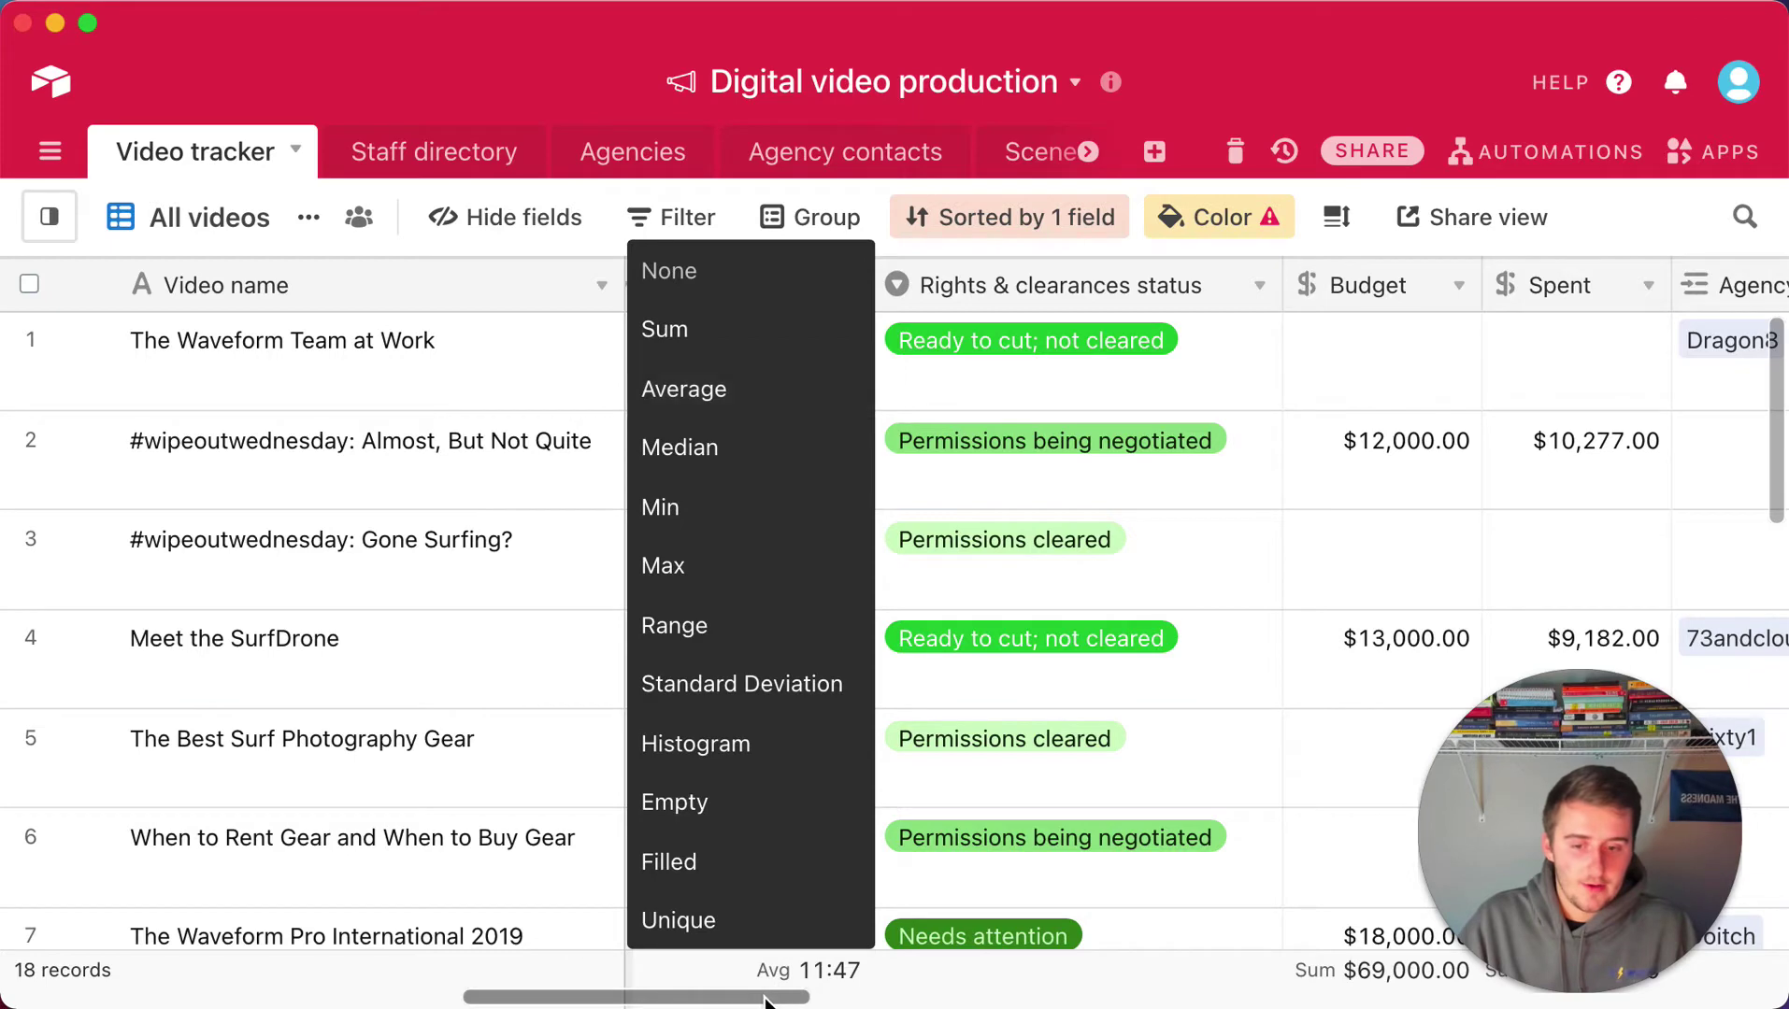
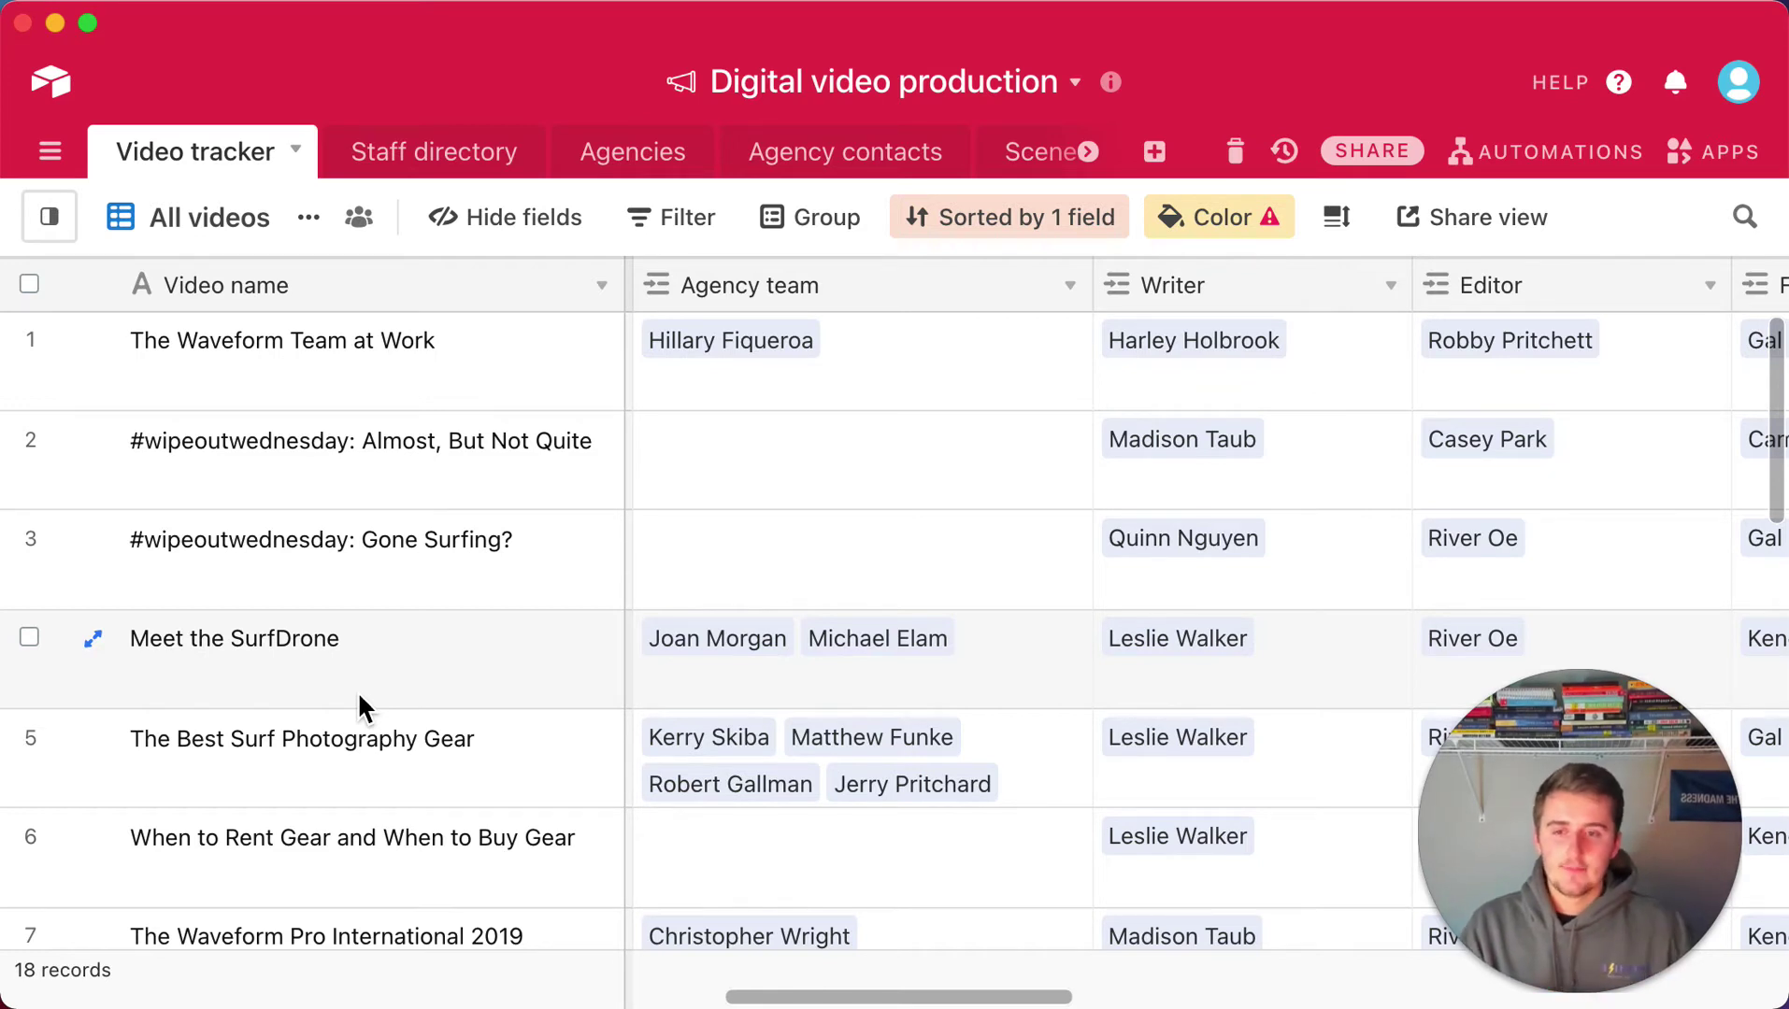
# Switch the Video tracker table to the Live videos view and look through its fields with the views list hidden
pyautogui.click(52, 223)
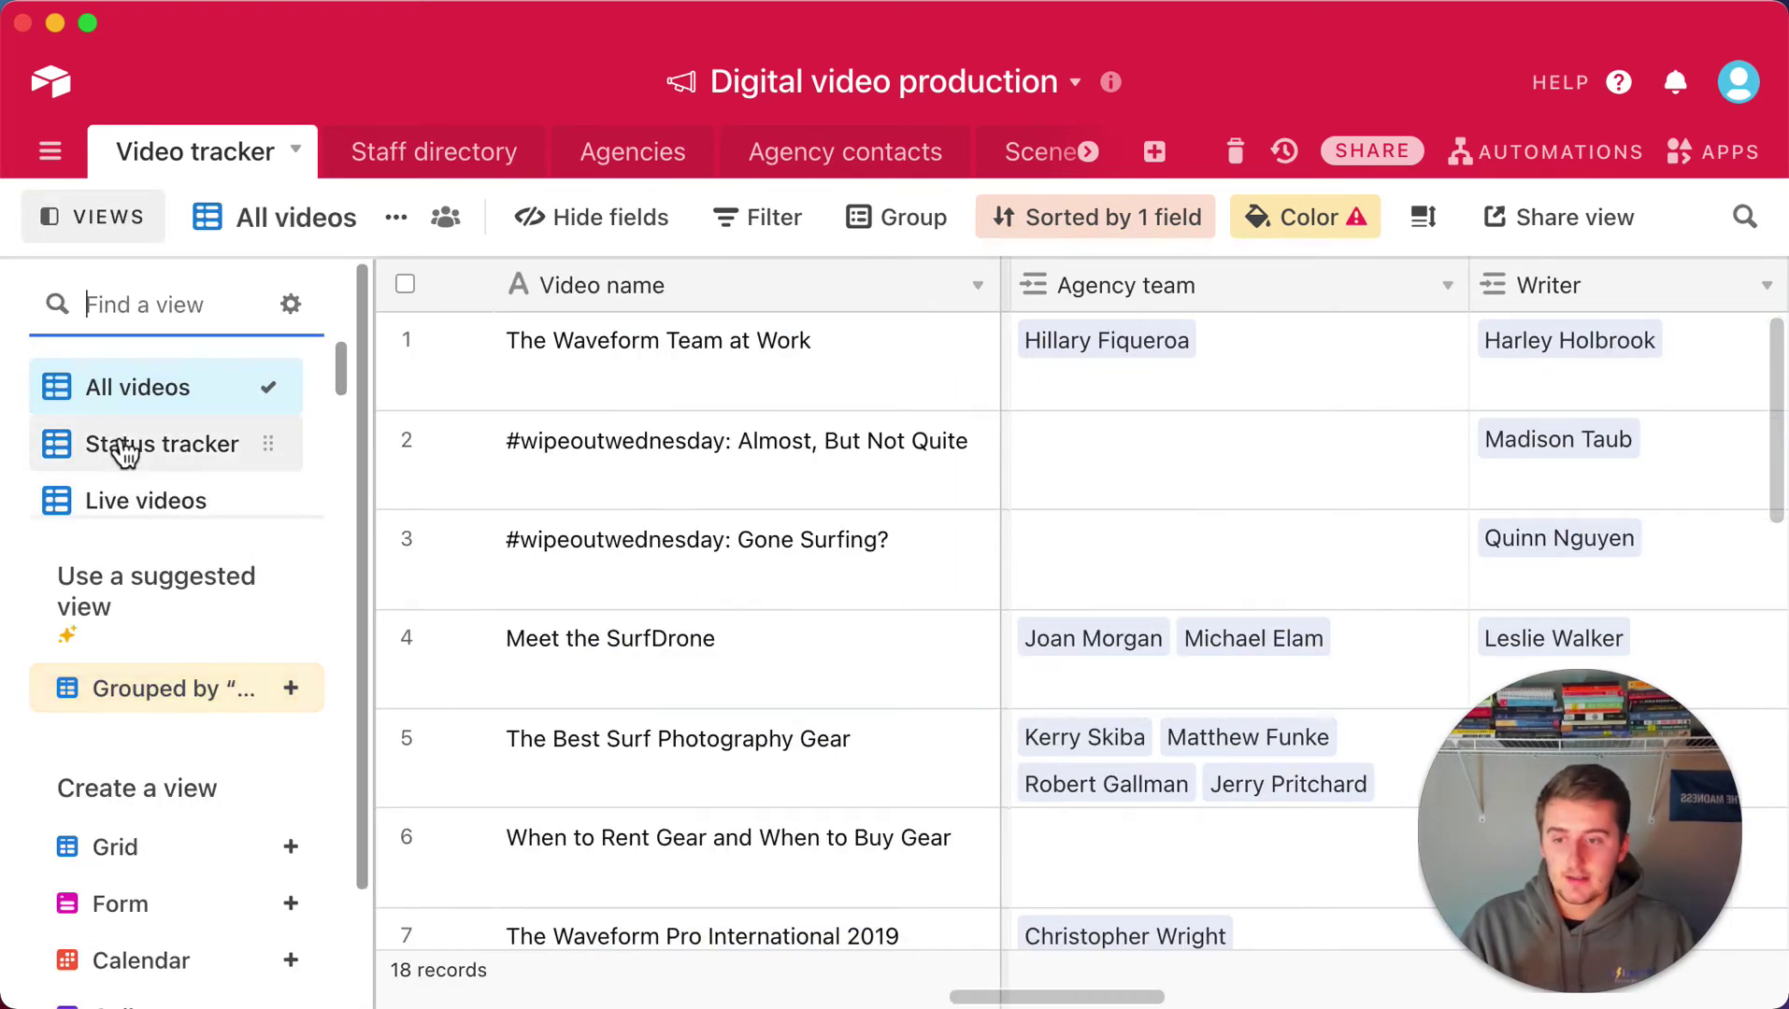
pyautogui.scroll(-1, 126, 458)
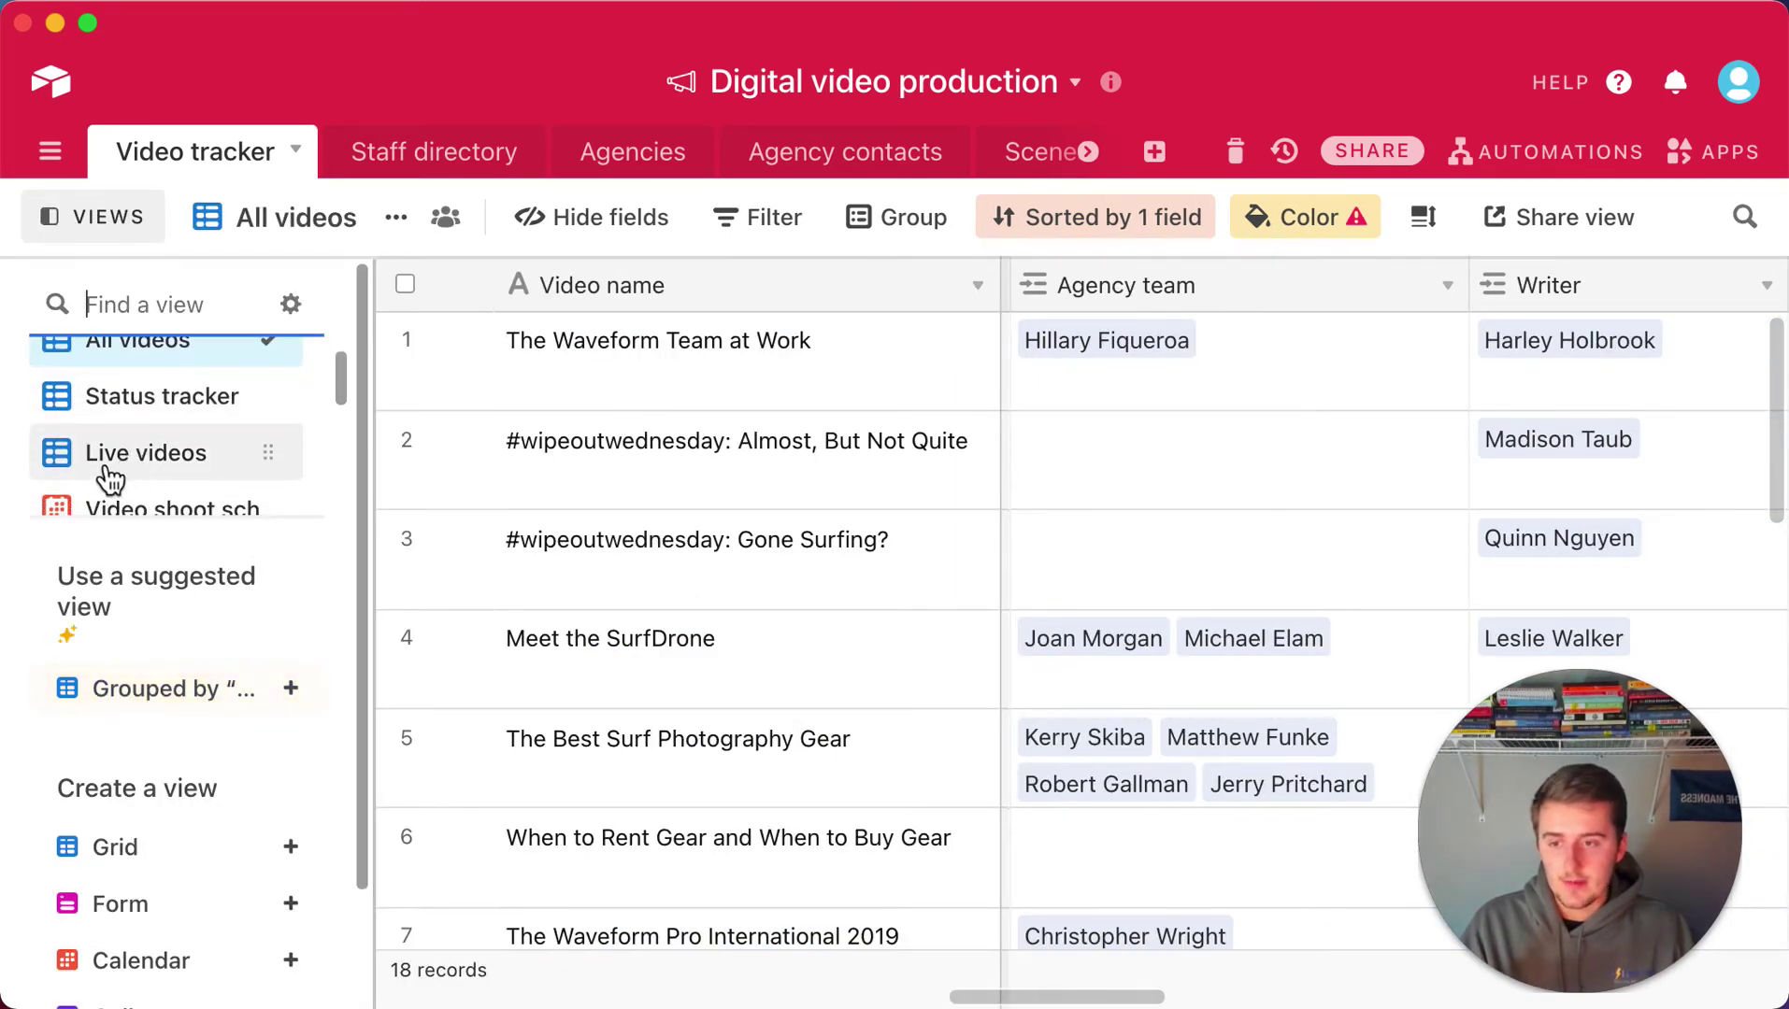
pyautogui.click(126, 458)
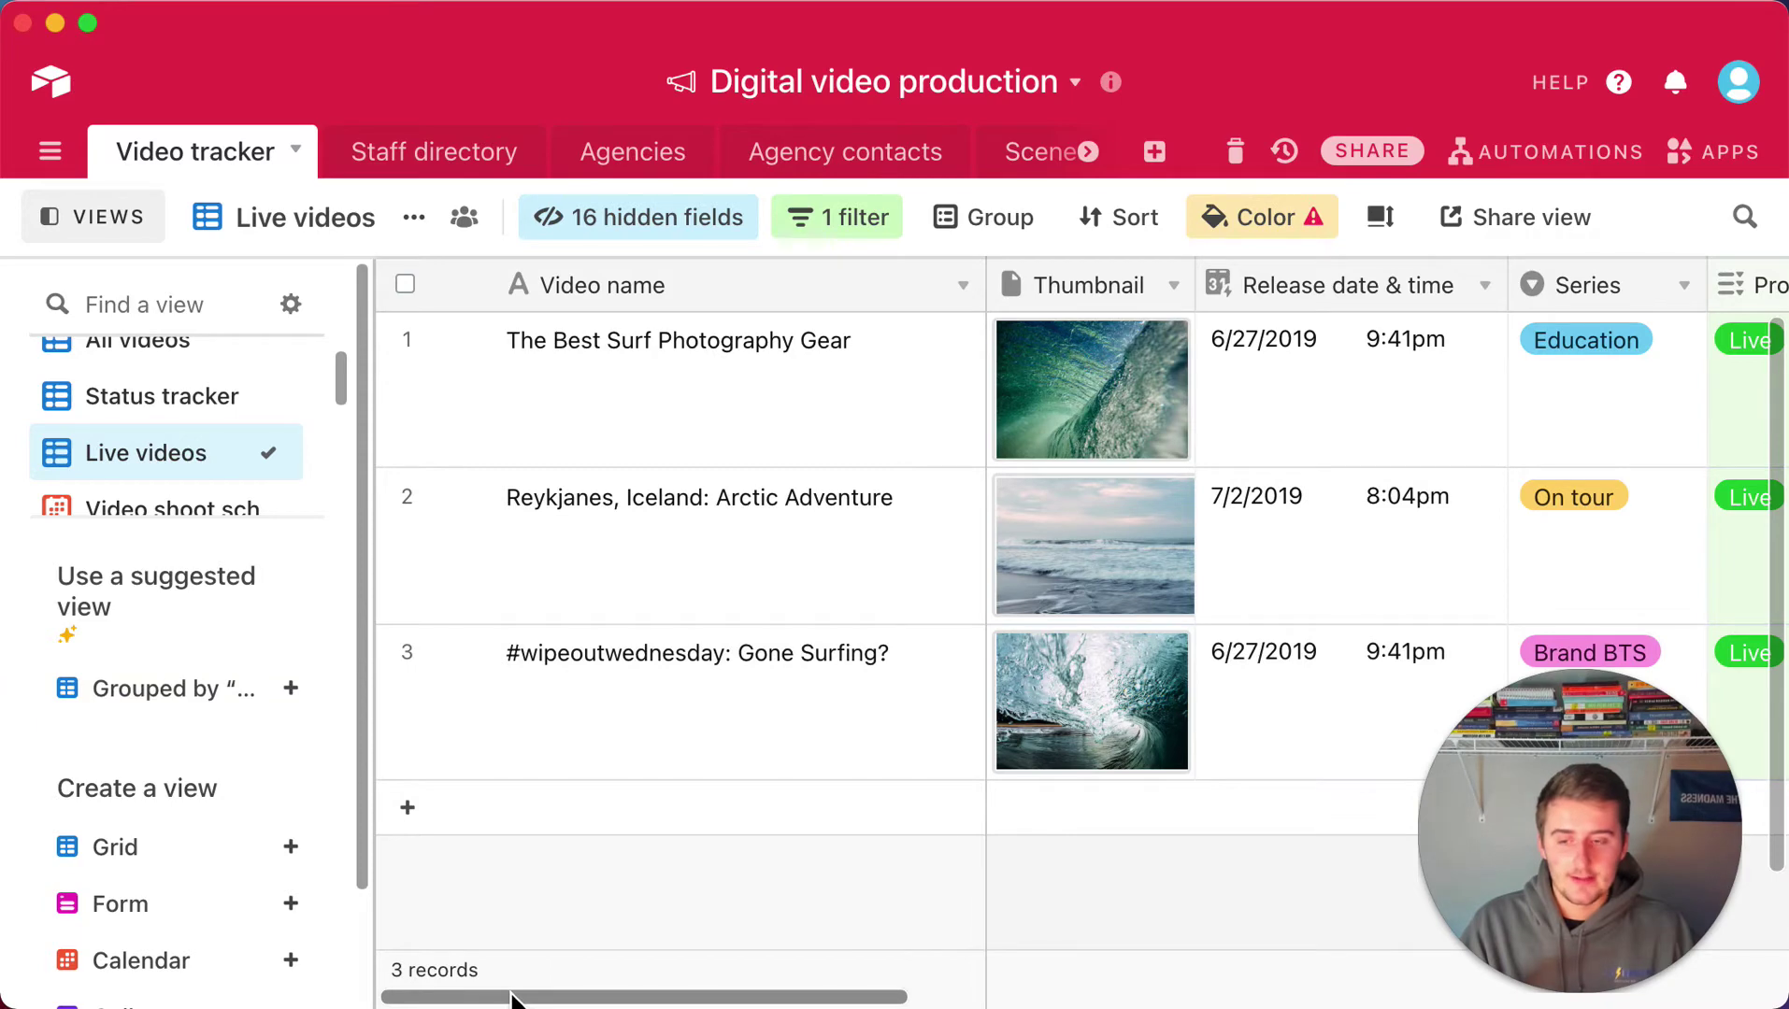
pyautogui.moveTo(512, 998); pyautogui.dragTo(542, 998)
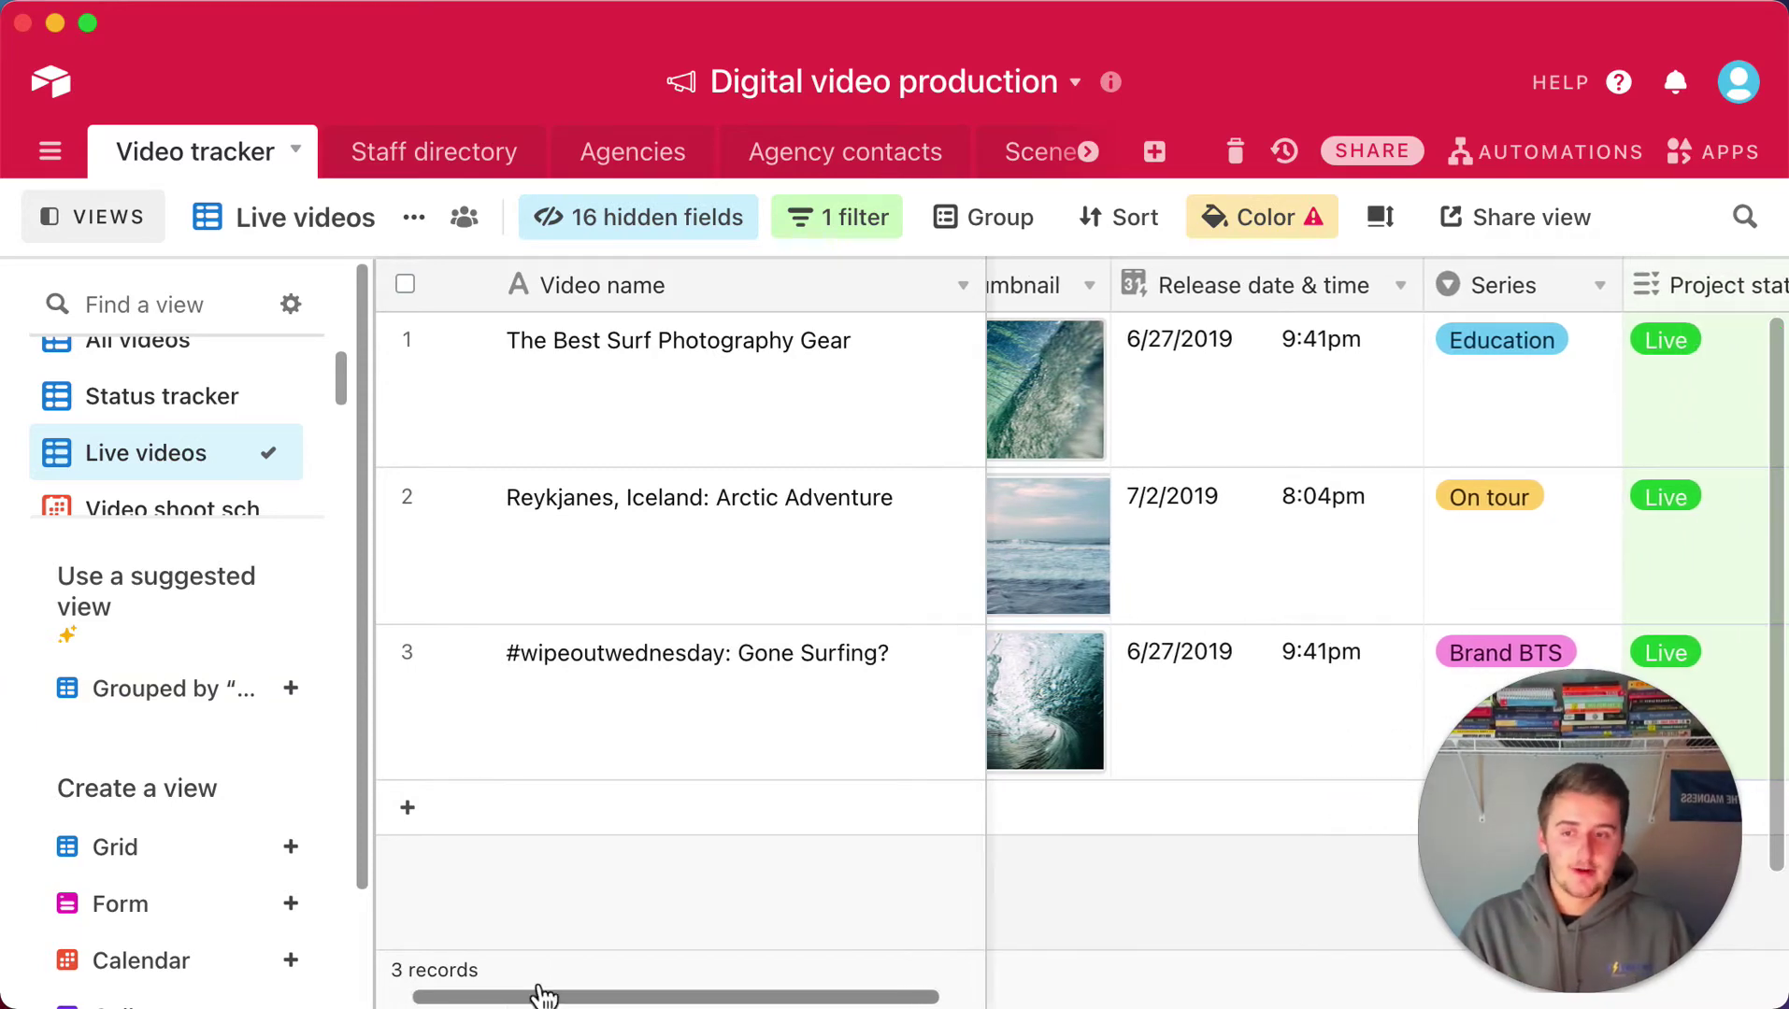
pyautogui.click(93, 220)
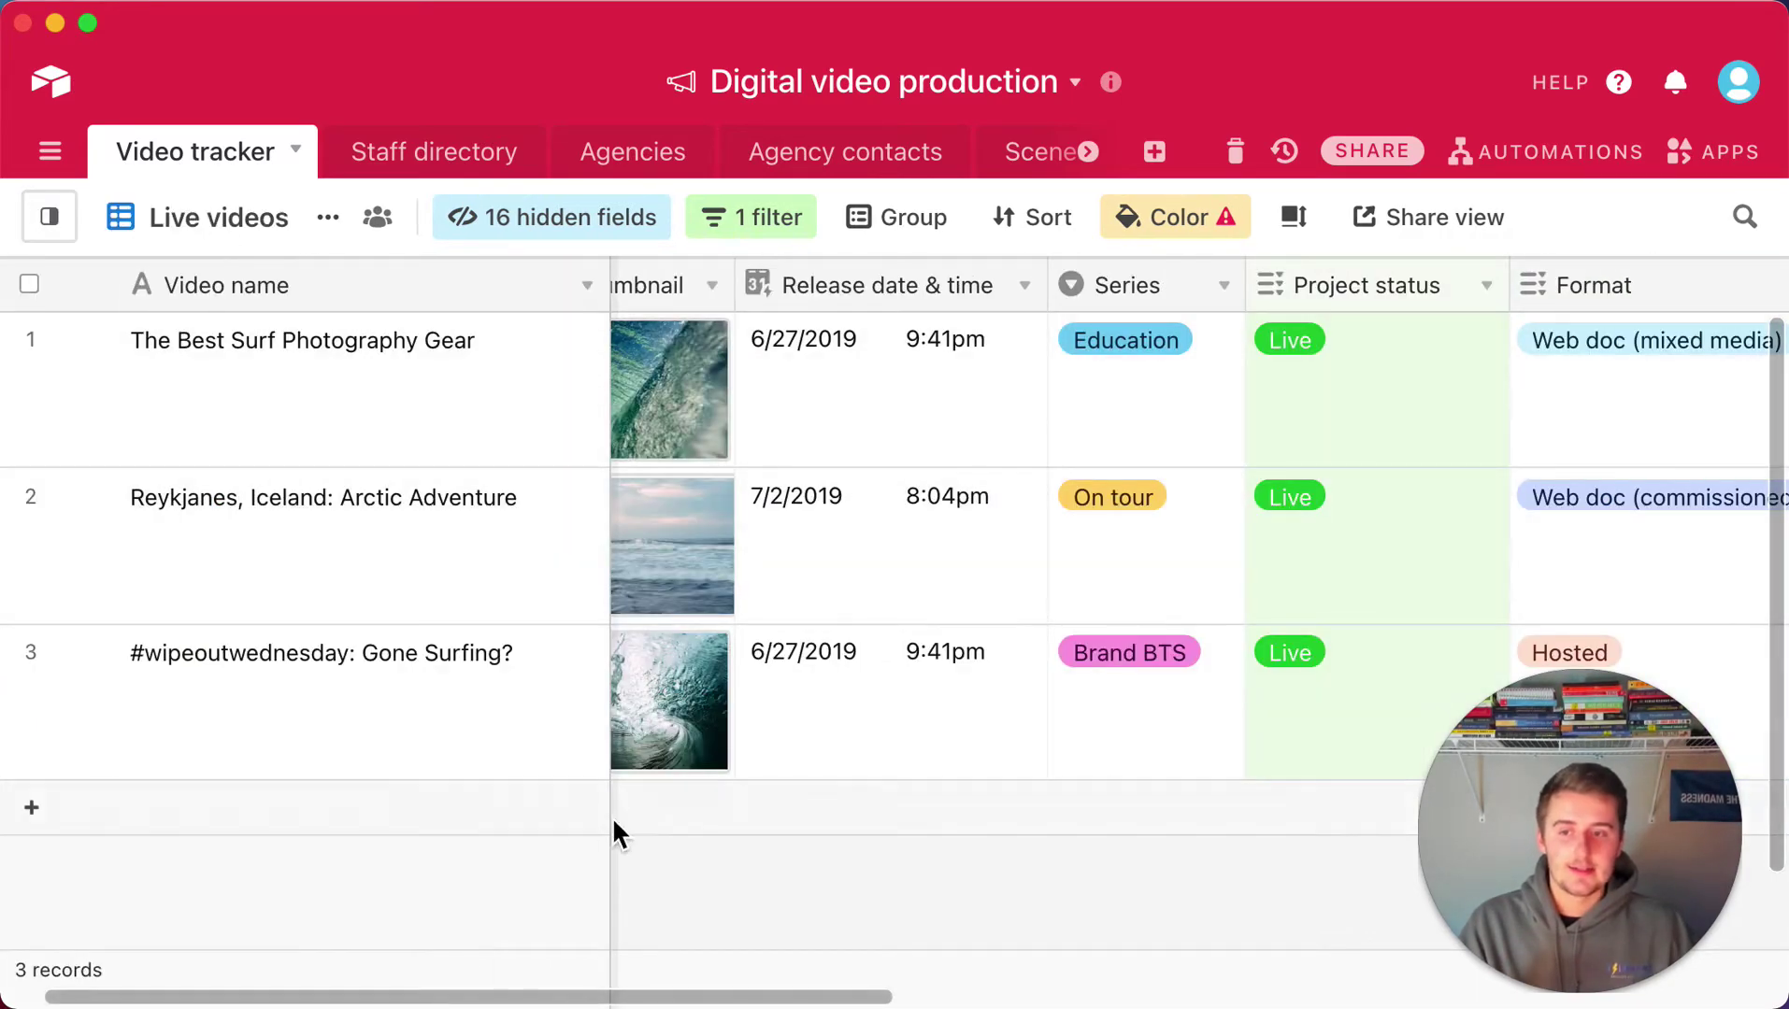
pyautogui.moveTo(579, 997); pyautogui.dragTo(647, 997)
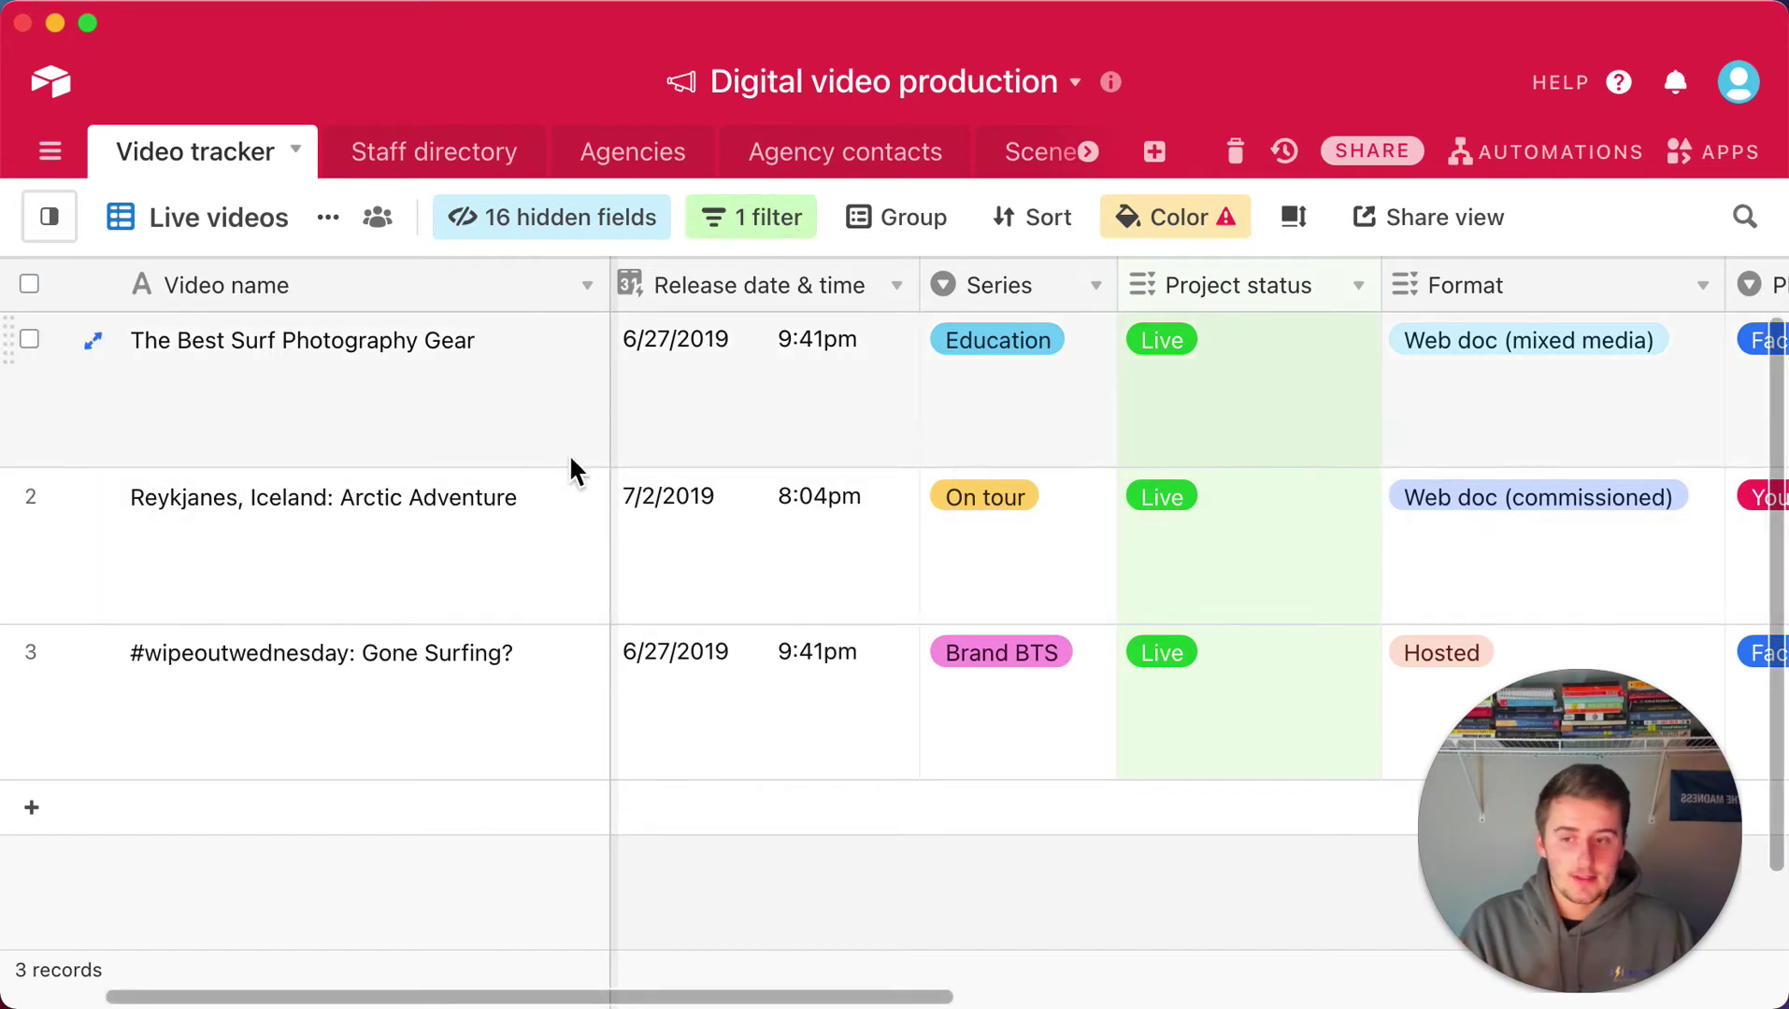
# Delete the records Reykjanes, Iceland: Arctic Adventure and #wipeoutwednesday: Gone Surfing? from the Live videos view
pyautogui.rightClick(369, 559)
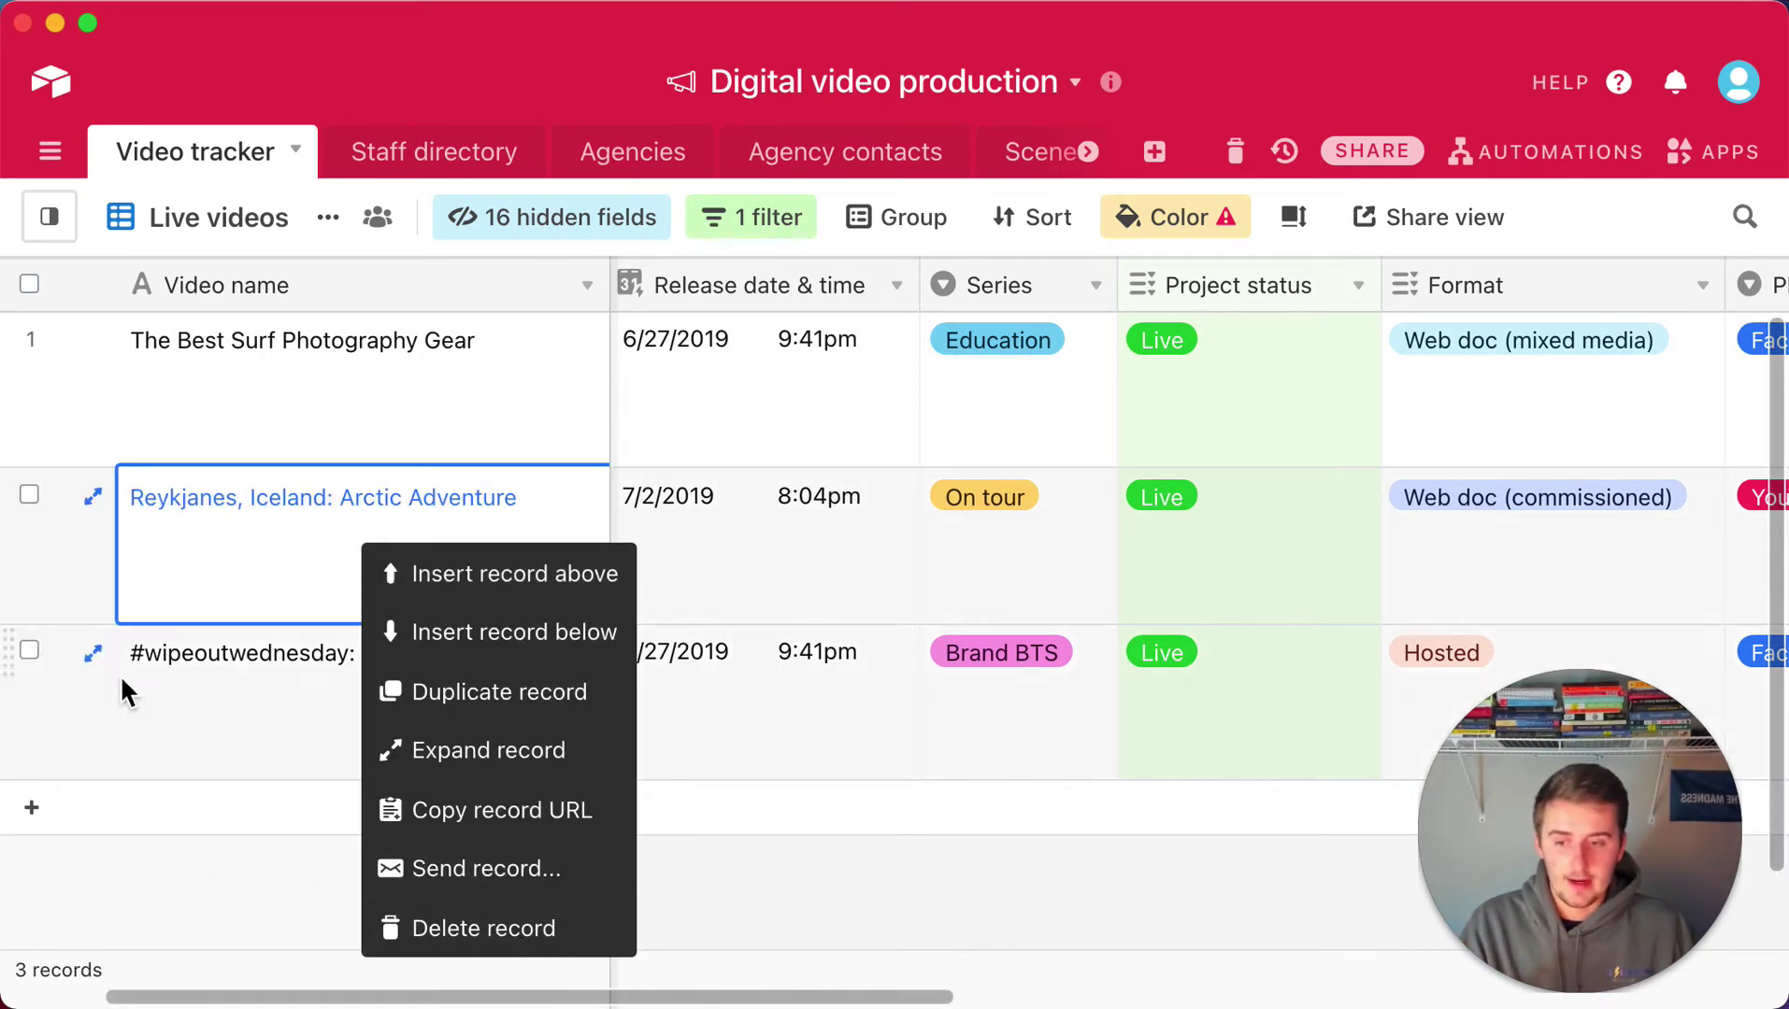
pyautogui.click(29, 494)
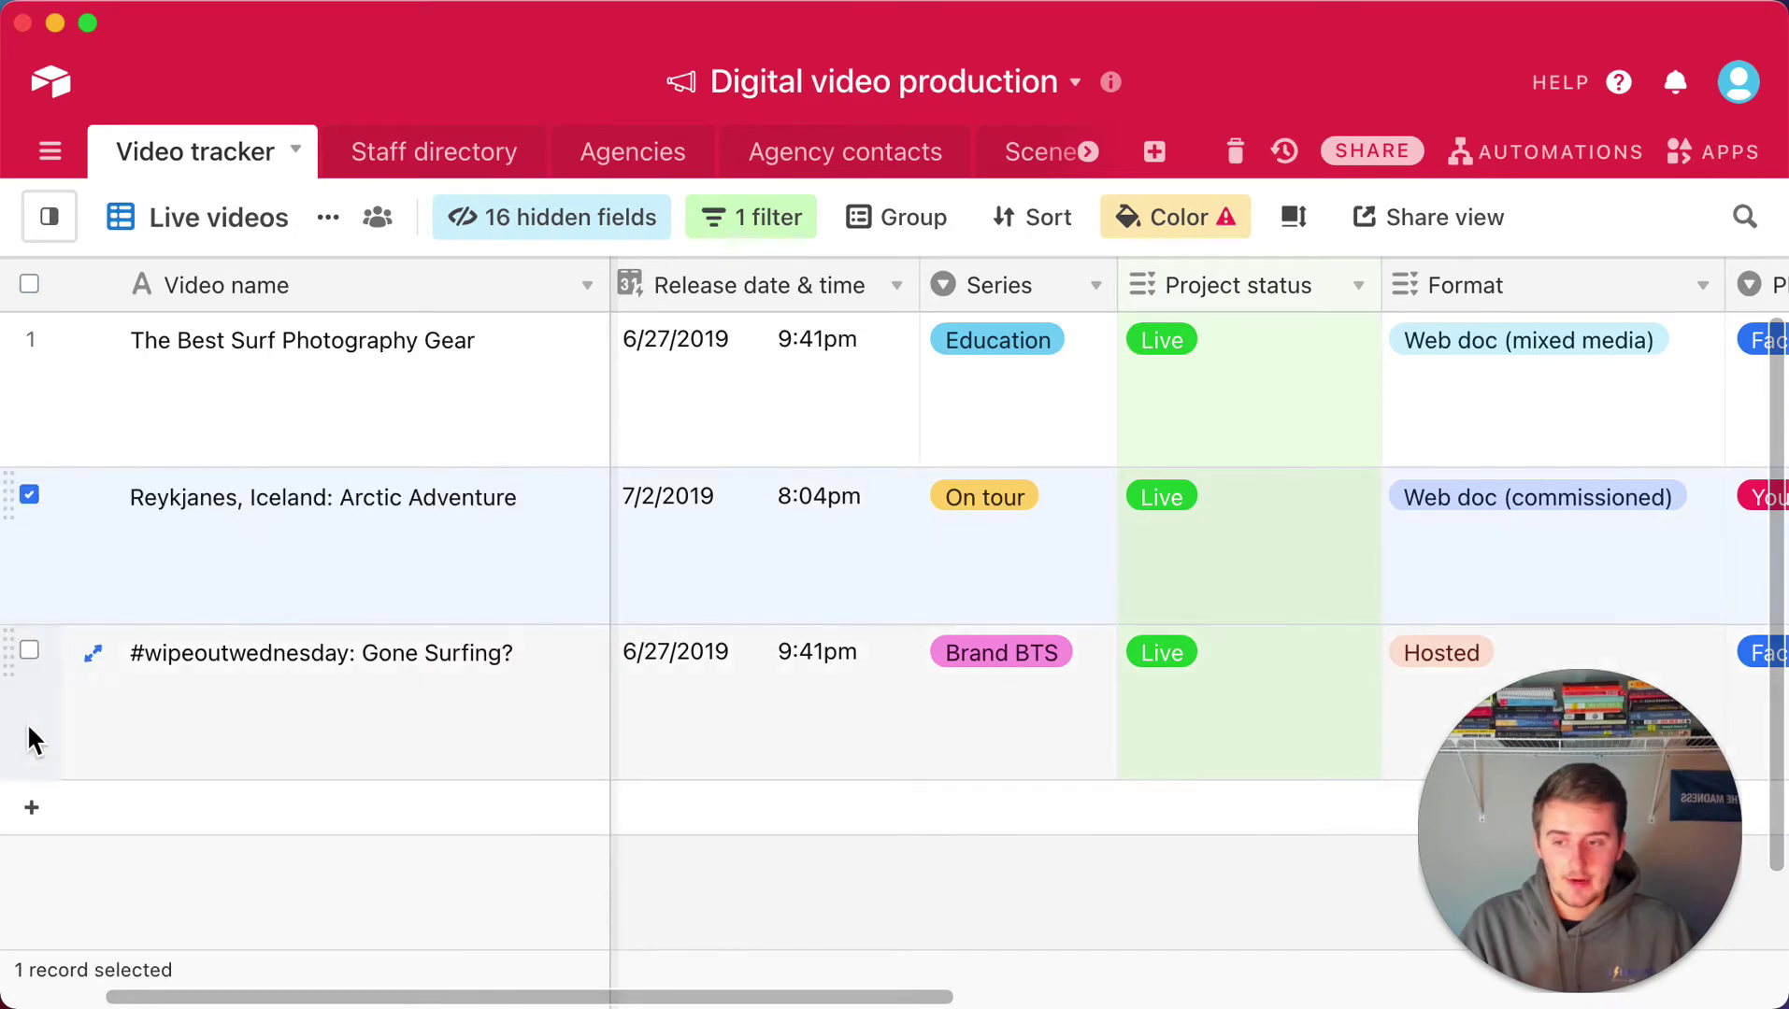
pyautogui.click(29, 651)
pyautogui.rightClick(243, 606)
pyautogui.click(335, 687)
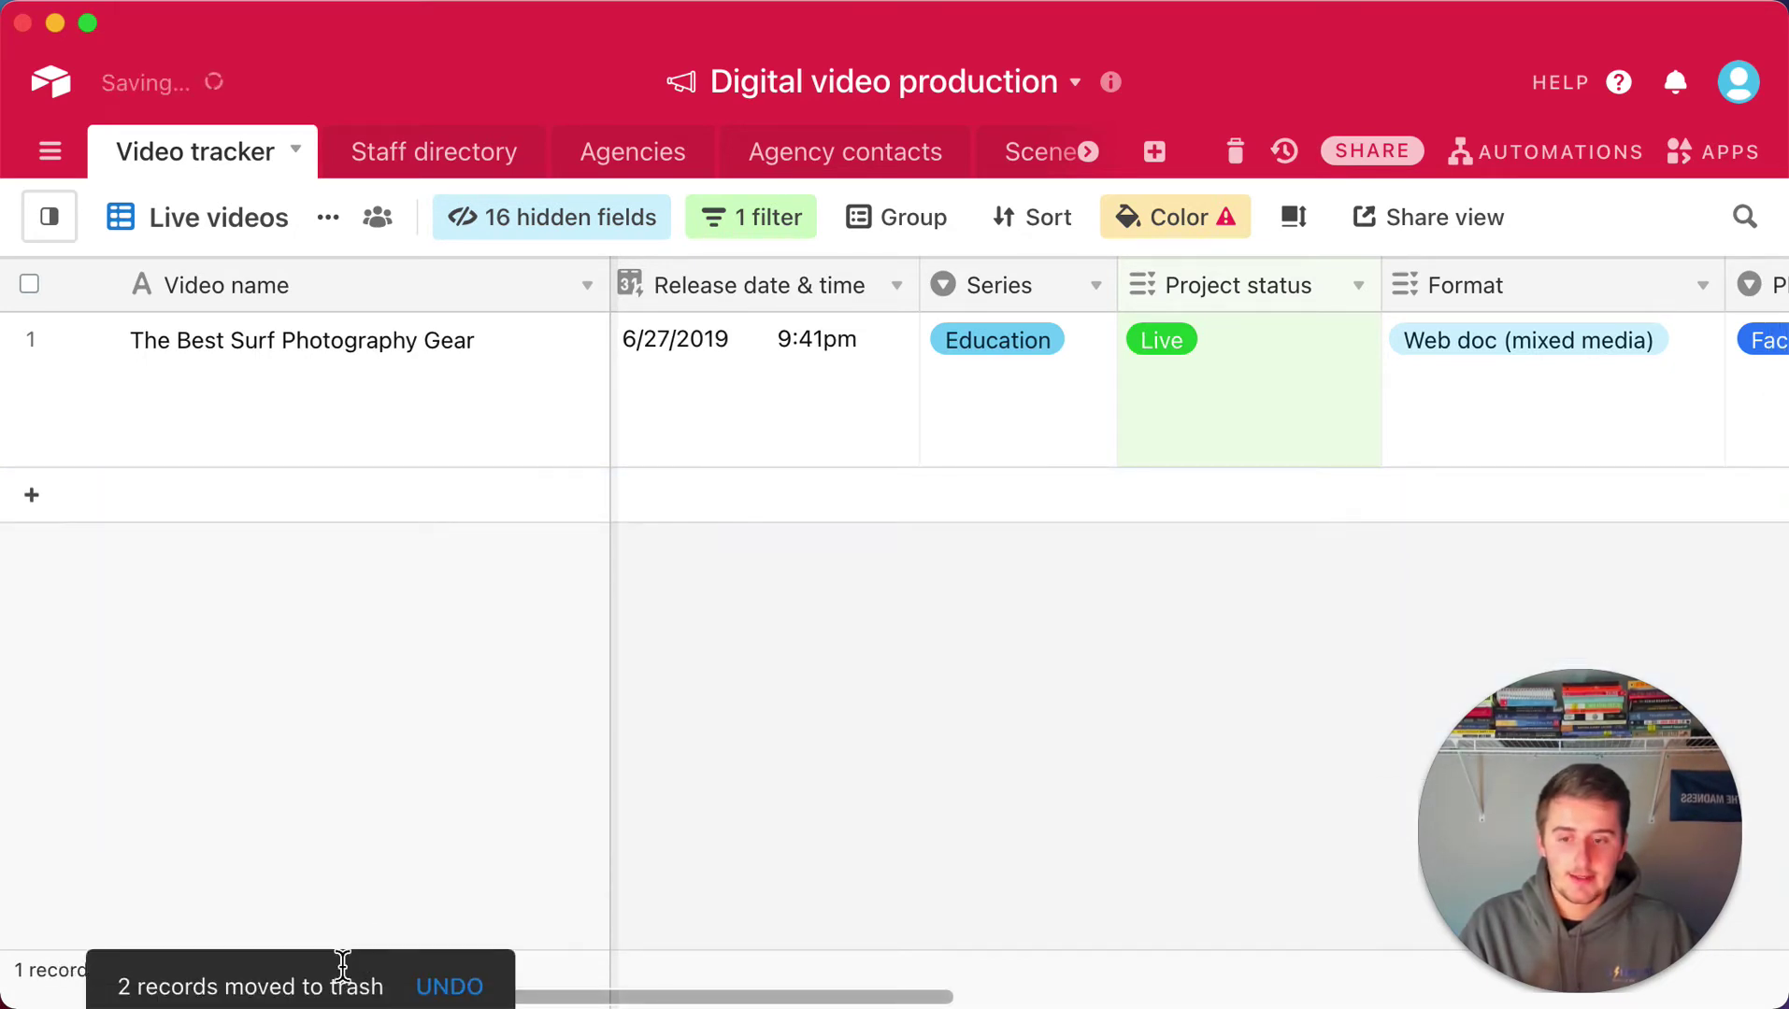
# Check the record count in the All videos view and return to the Live videos view
pyautogui.click(56, 225)
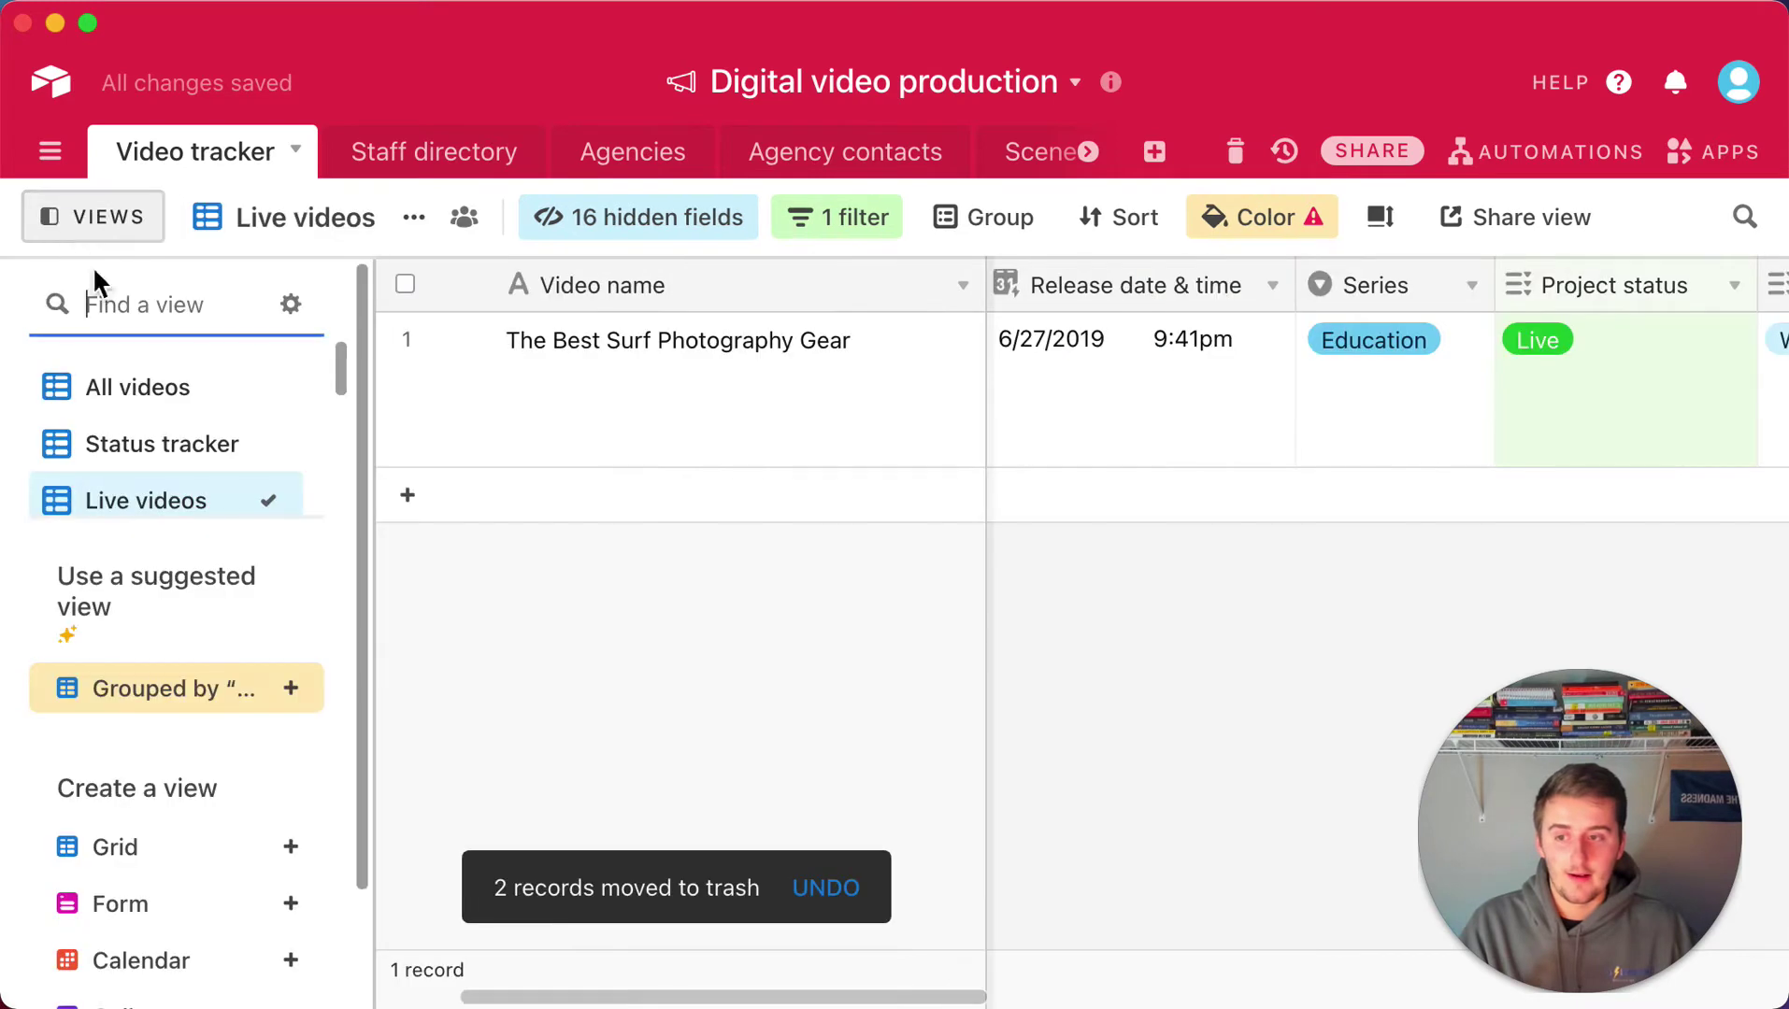
pyautogui.click(131, 383)
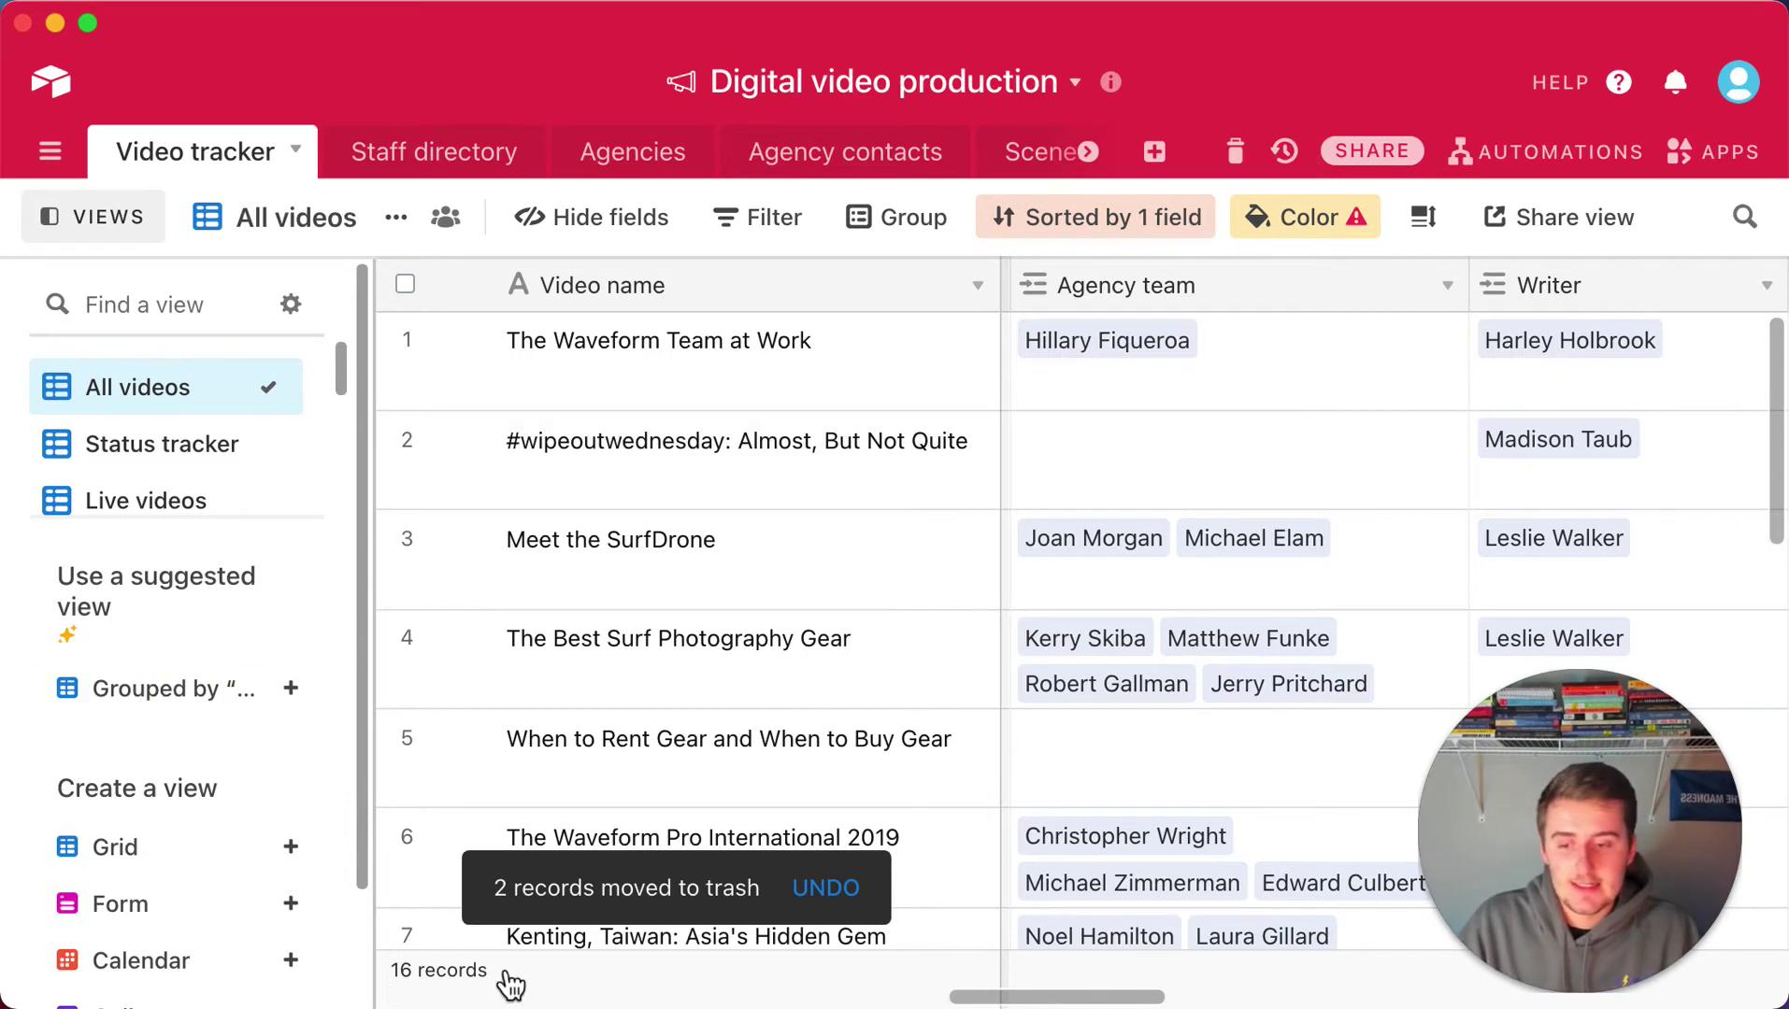
pyautogui.click(208, 500)
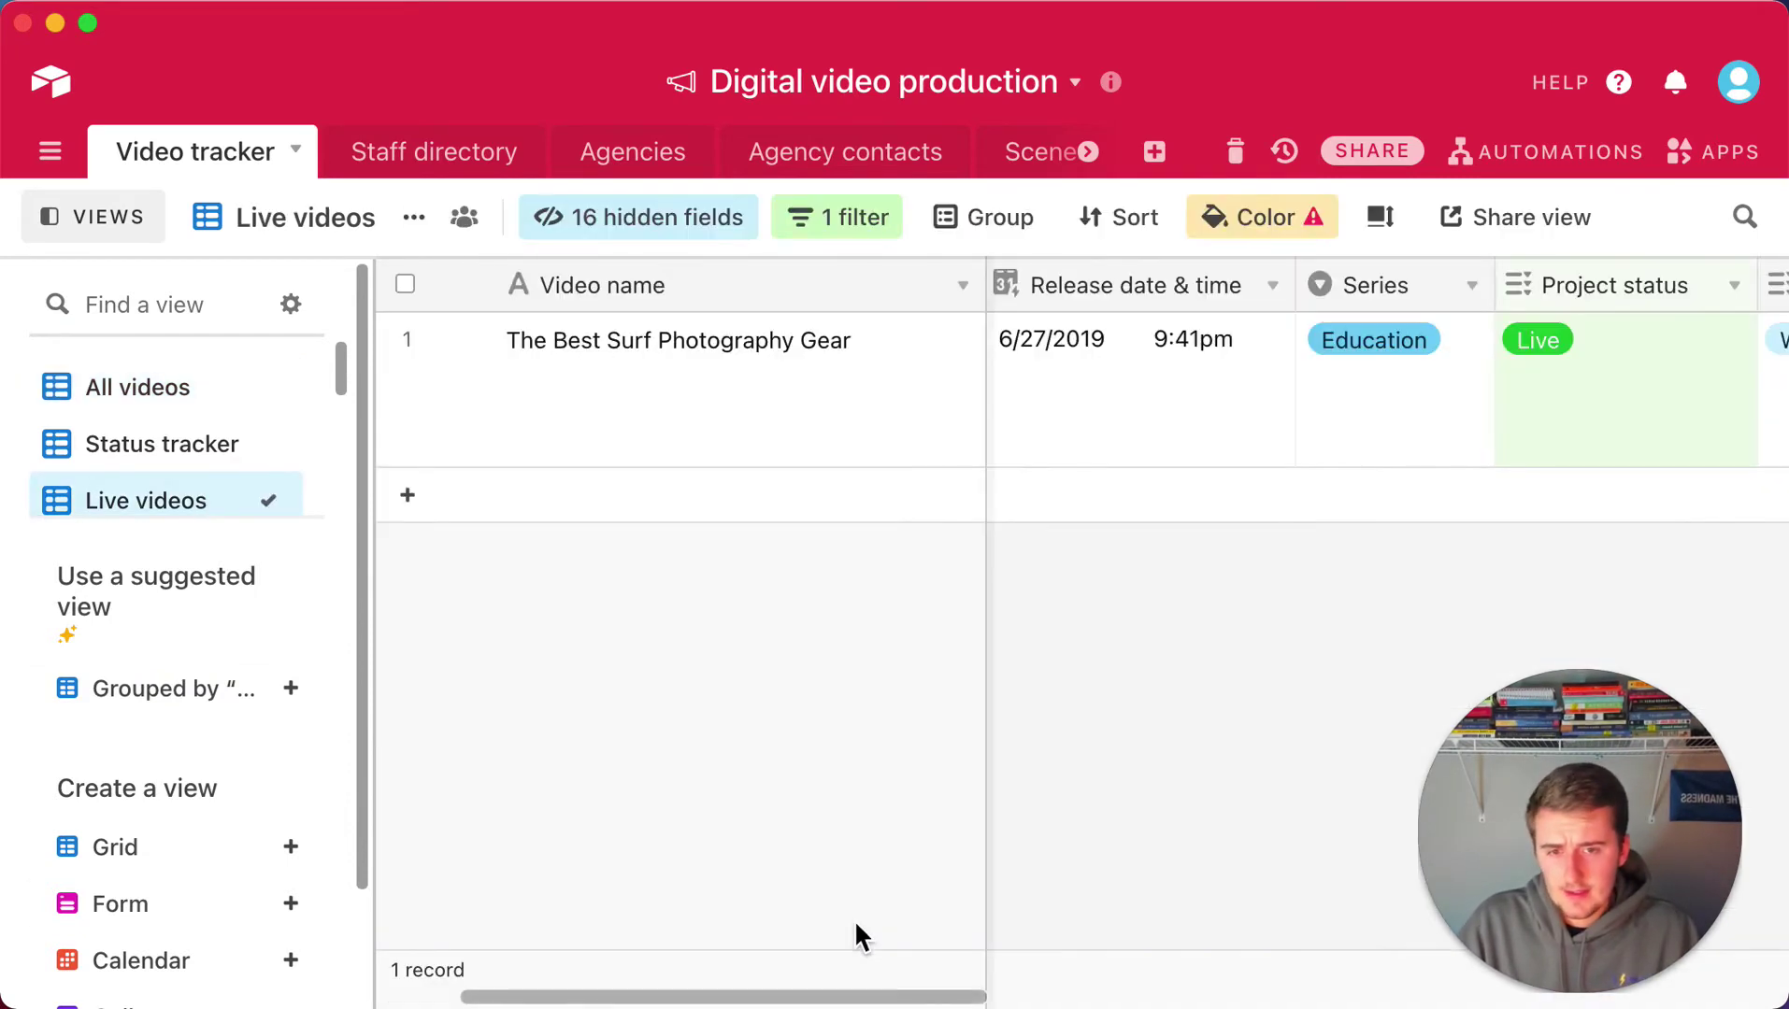
# Open the Status tracker view and inspect its grouping settings
pyautogui.click(142, 447)
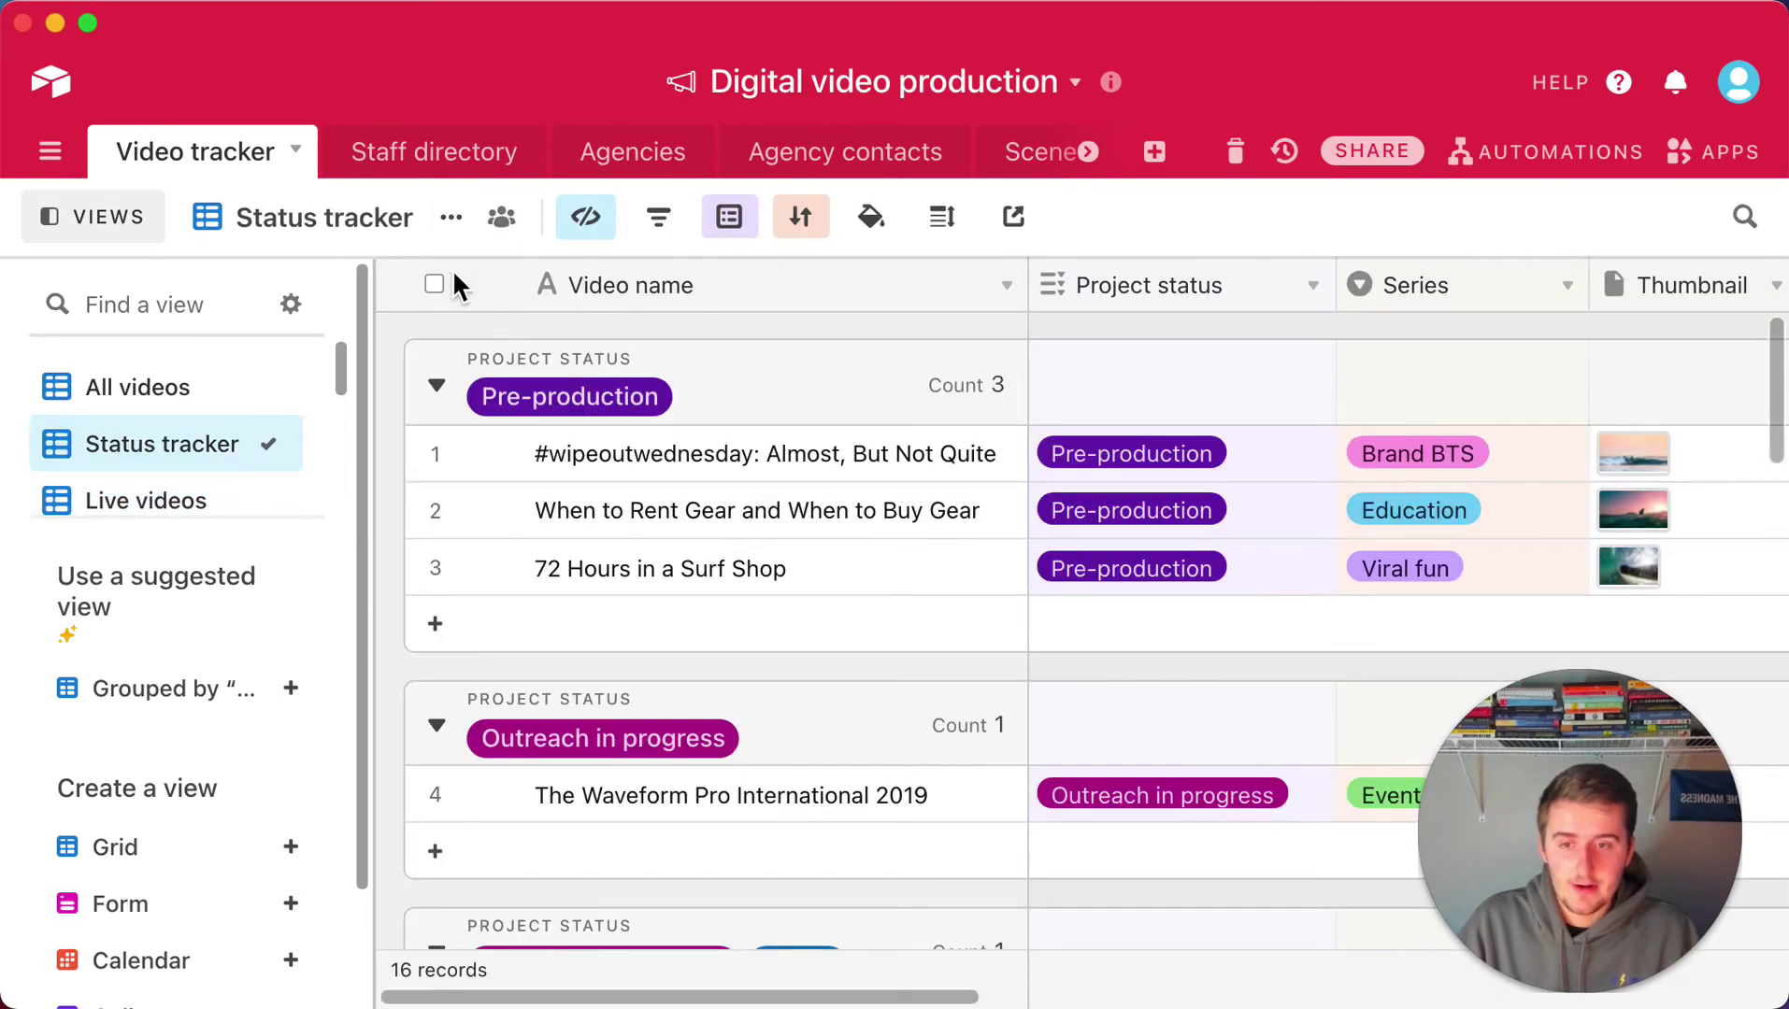
pyautogui.click(730, 219)
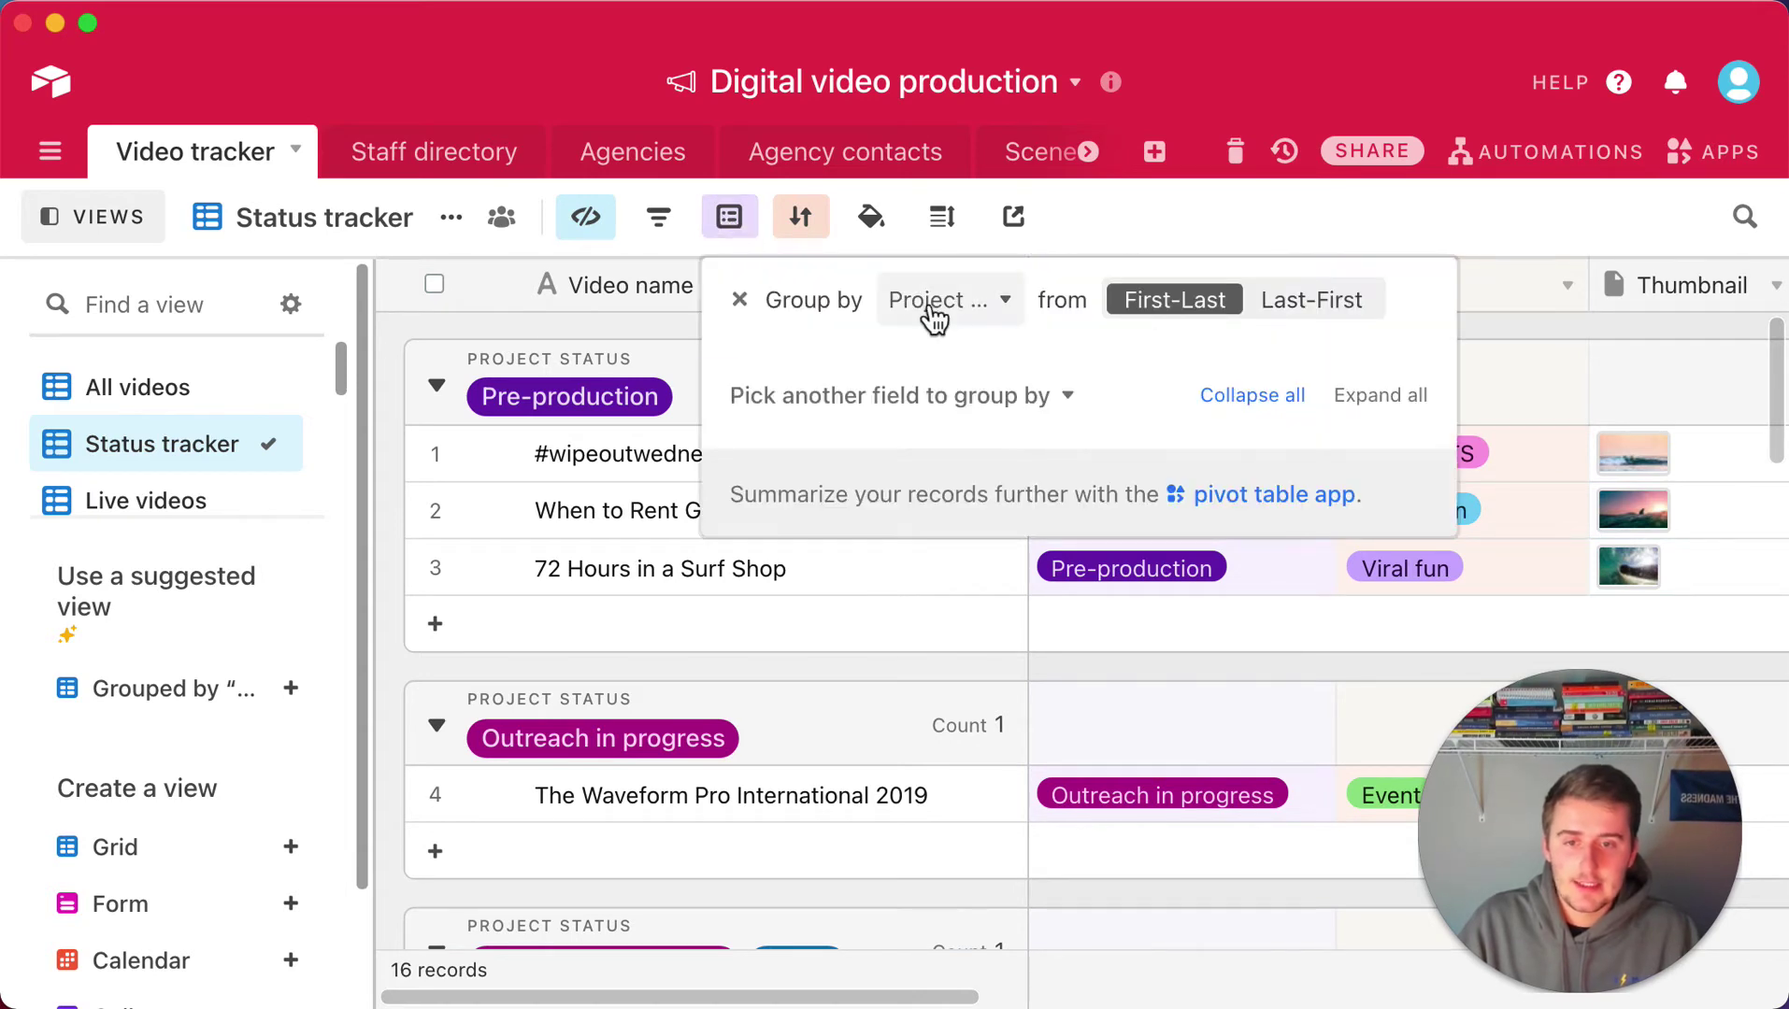
pyautogui.click(526, 392)
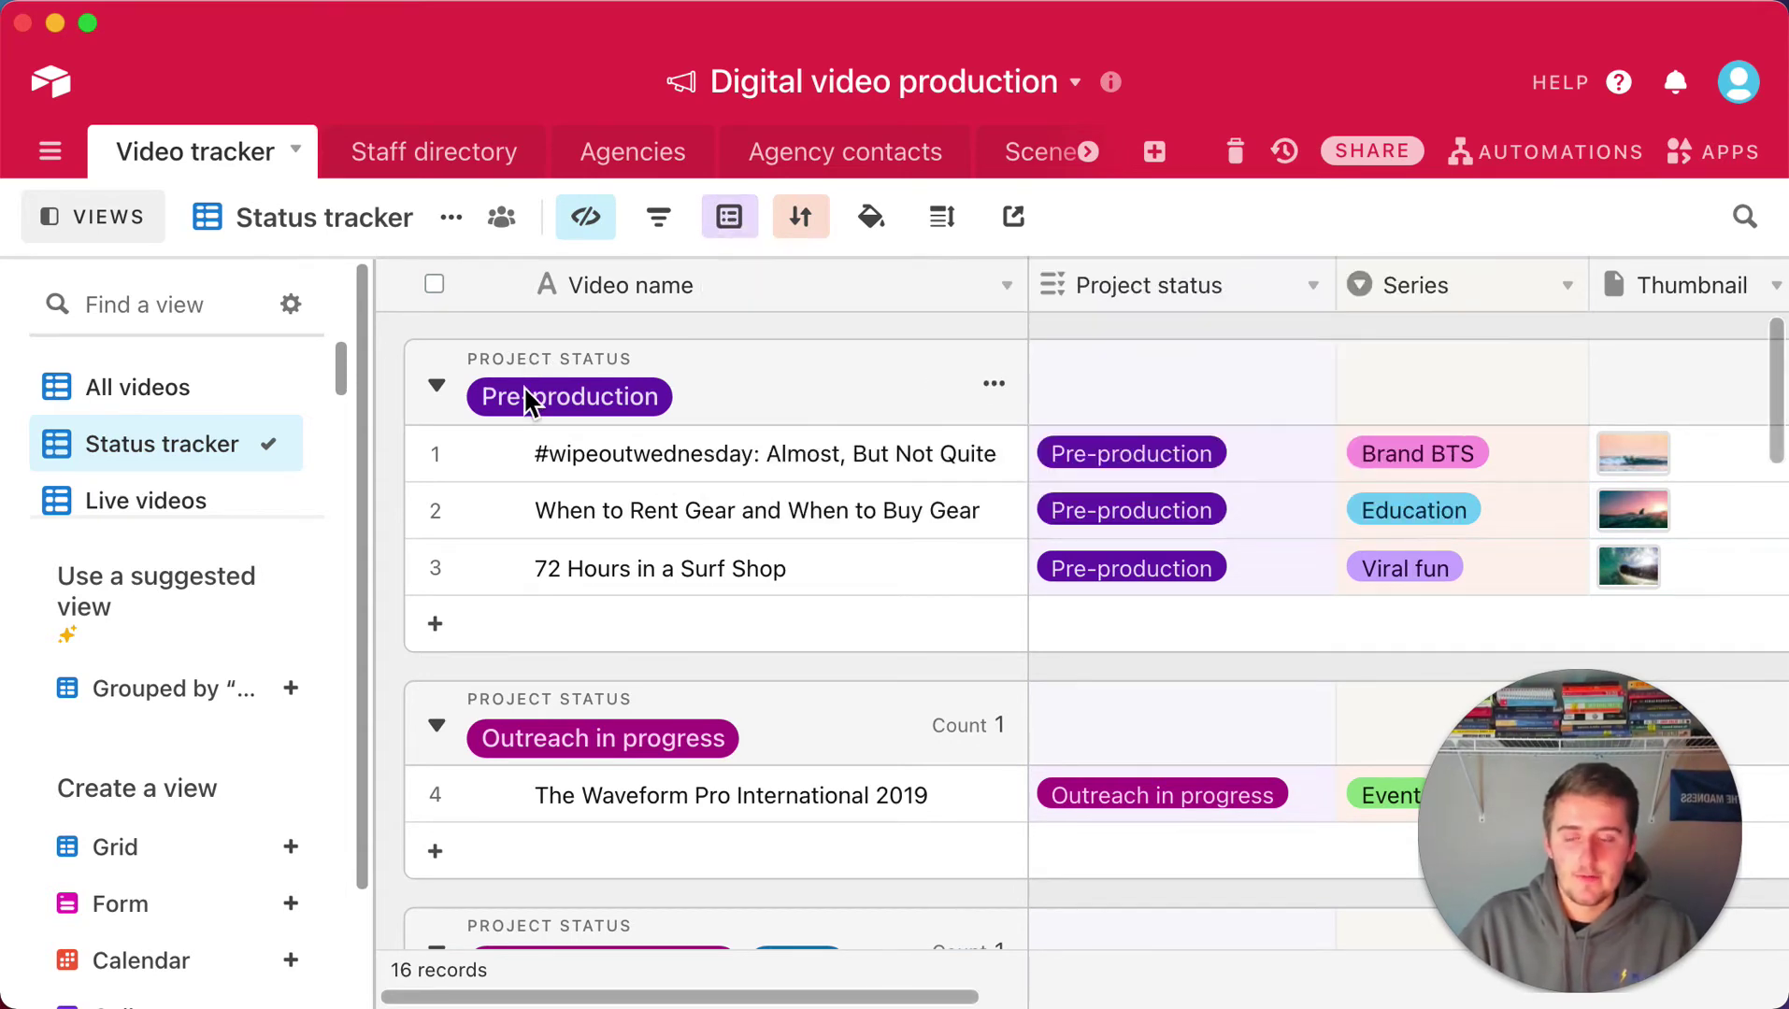
# Open the Rights & clearances status kanban view
pyautogui.scroll(-4, 192, 514)
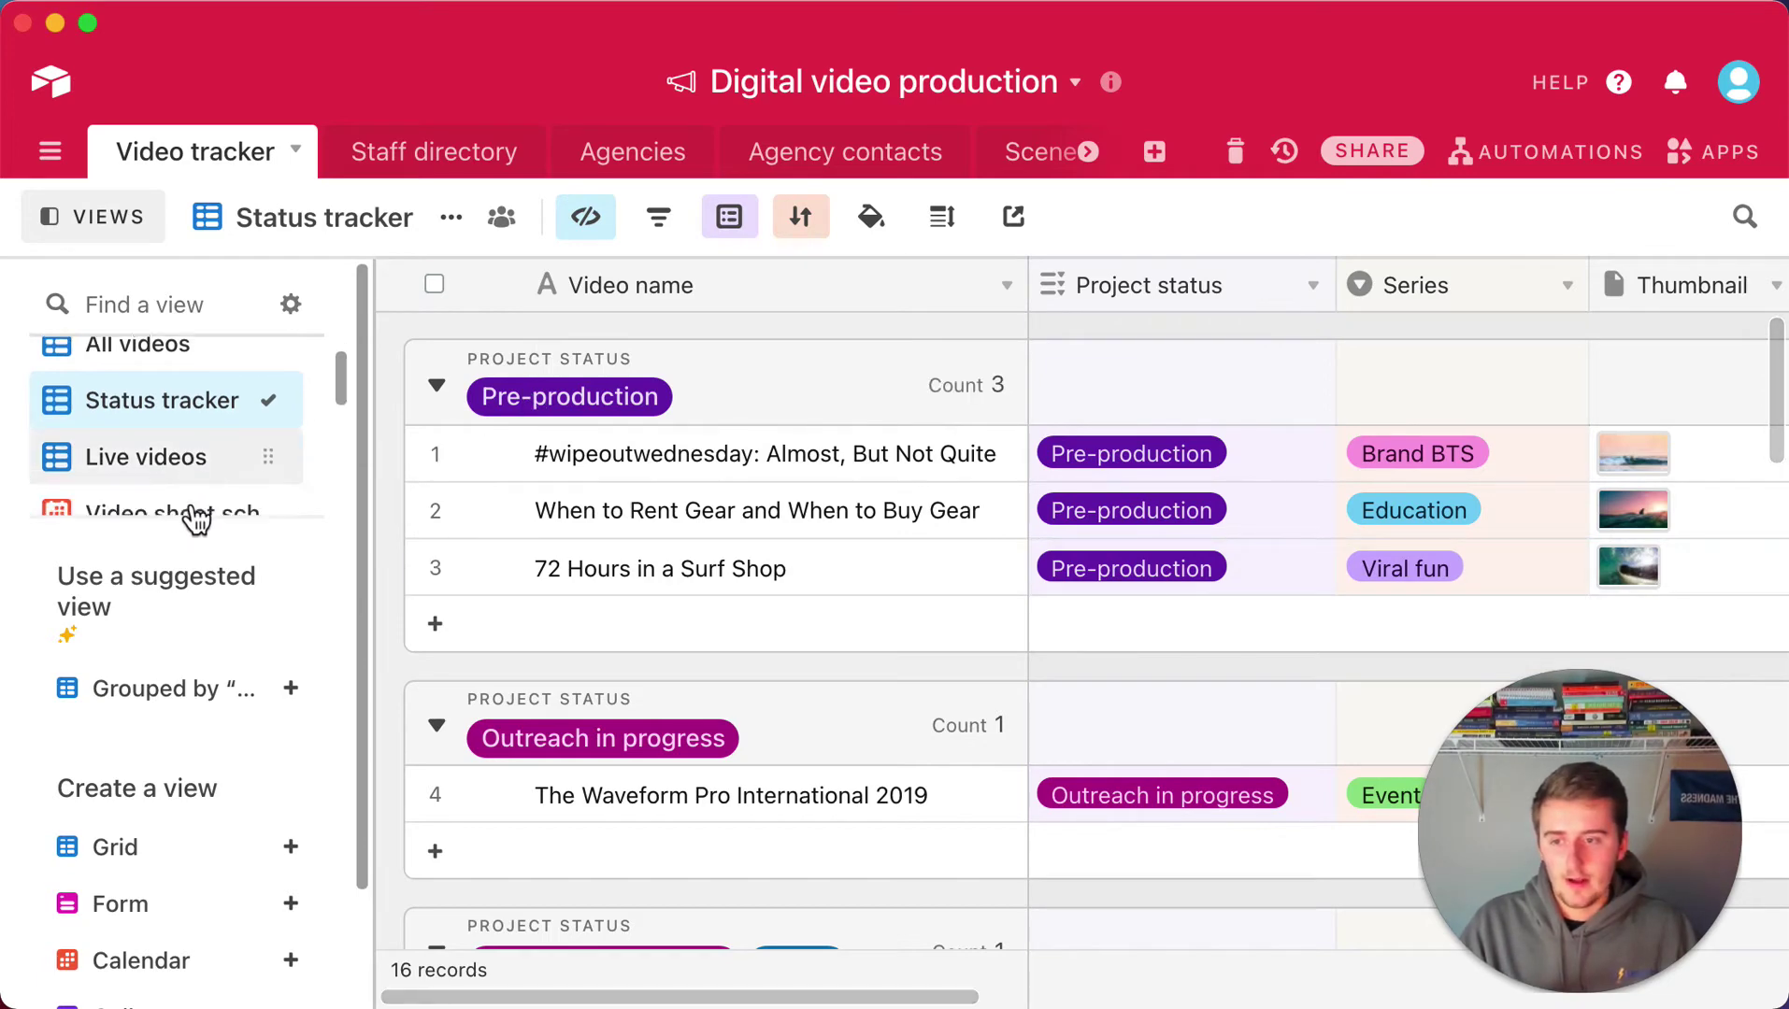
pyautogui.click(176, 488)
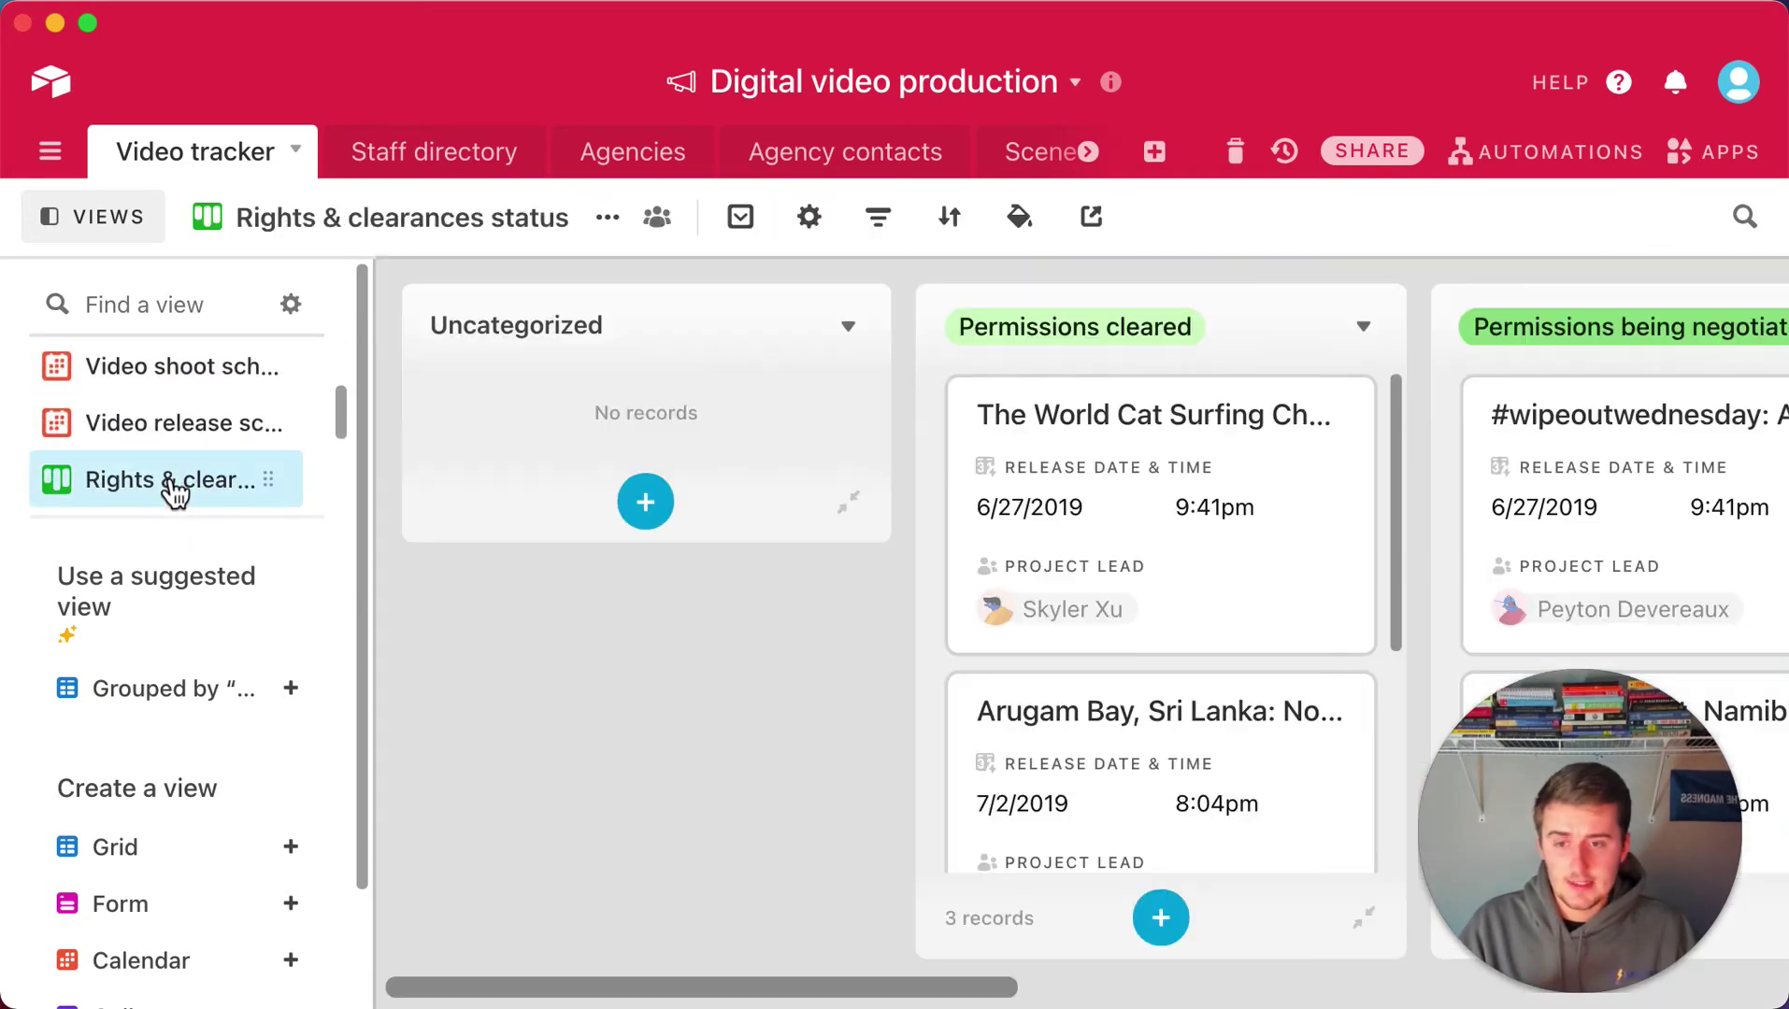
# Look over the kanban columns and cards of the Rights & clearances status view
pyautogui.moveTo(815, 992); pyautogui.dragTo(1049, 993)
pyautogui.moveTo(666, 500); pyautogui.dragTo(622, 467)
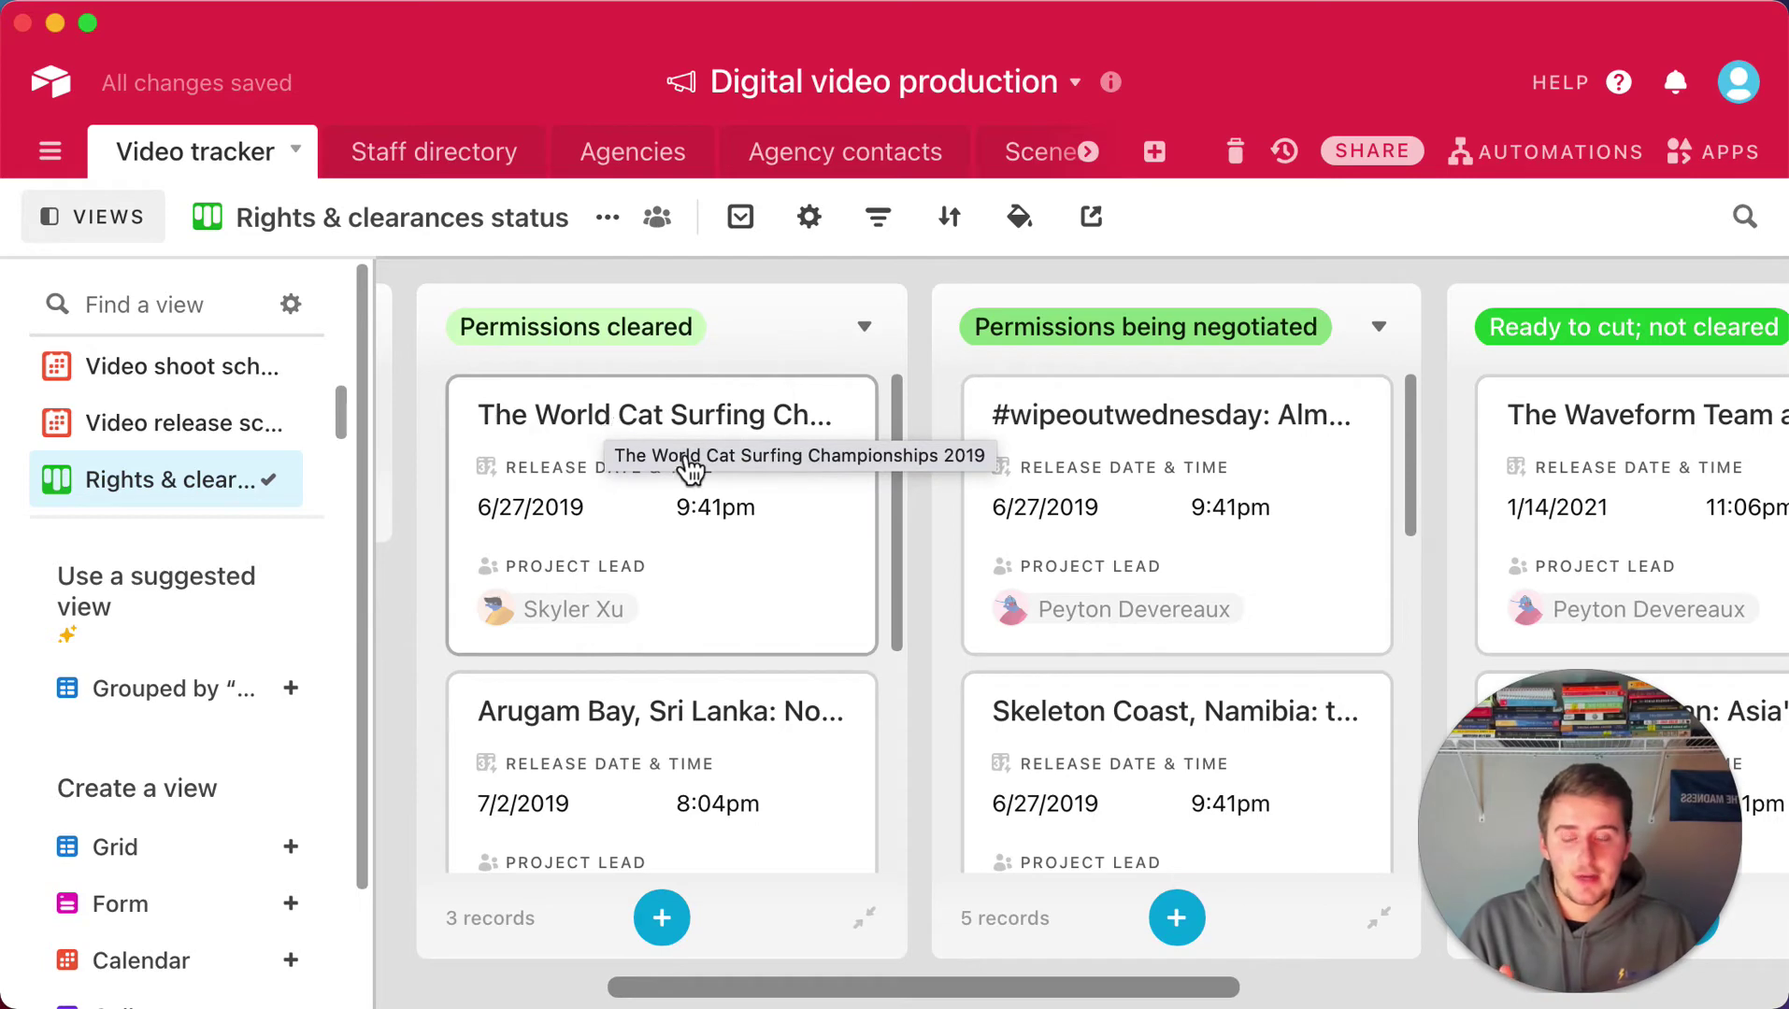
pyautogui.moveTo(607, 472); pyautogui.dragTo(710, 478)
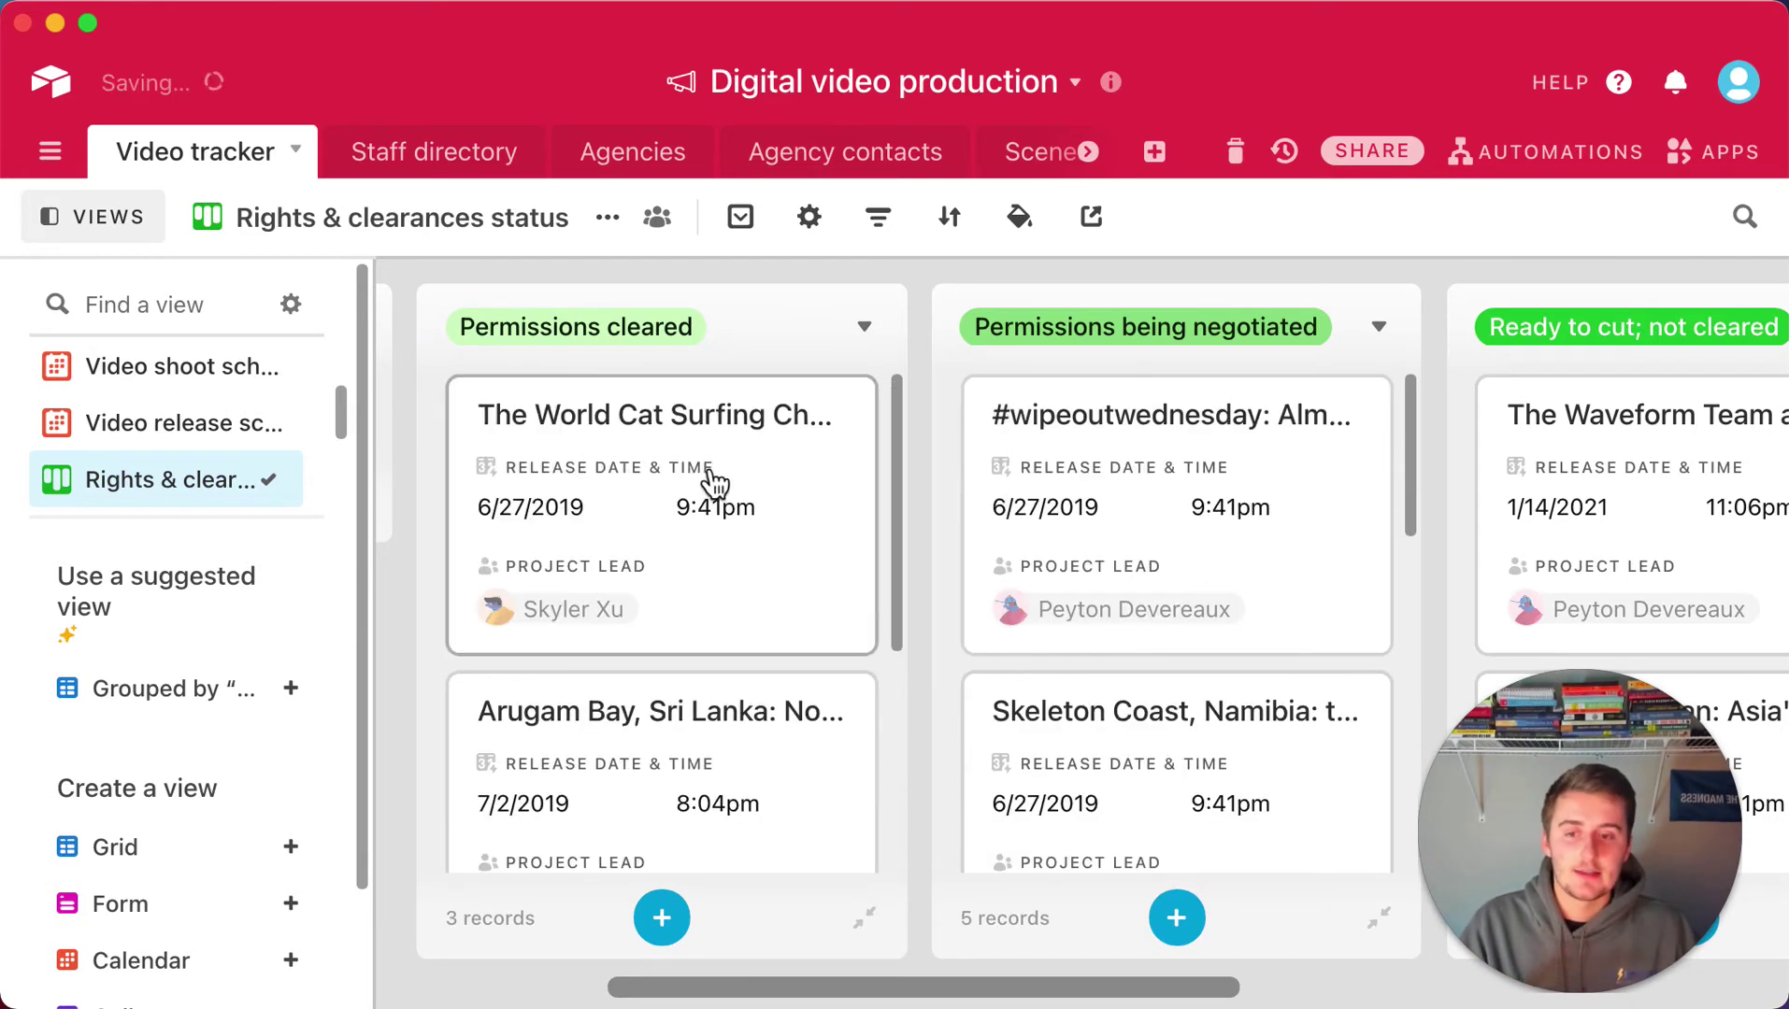
# Switch back to the All videos view
pyautogui.scroll(2, 168, 449)
pyautogui.scroll(2, 166, 453)
pyautogui.click(183, 400)
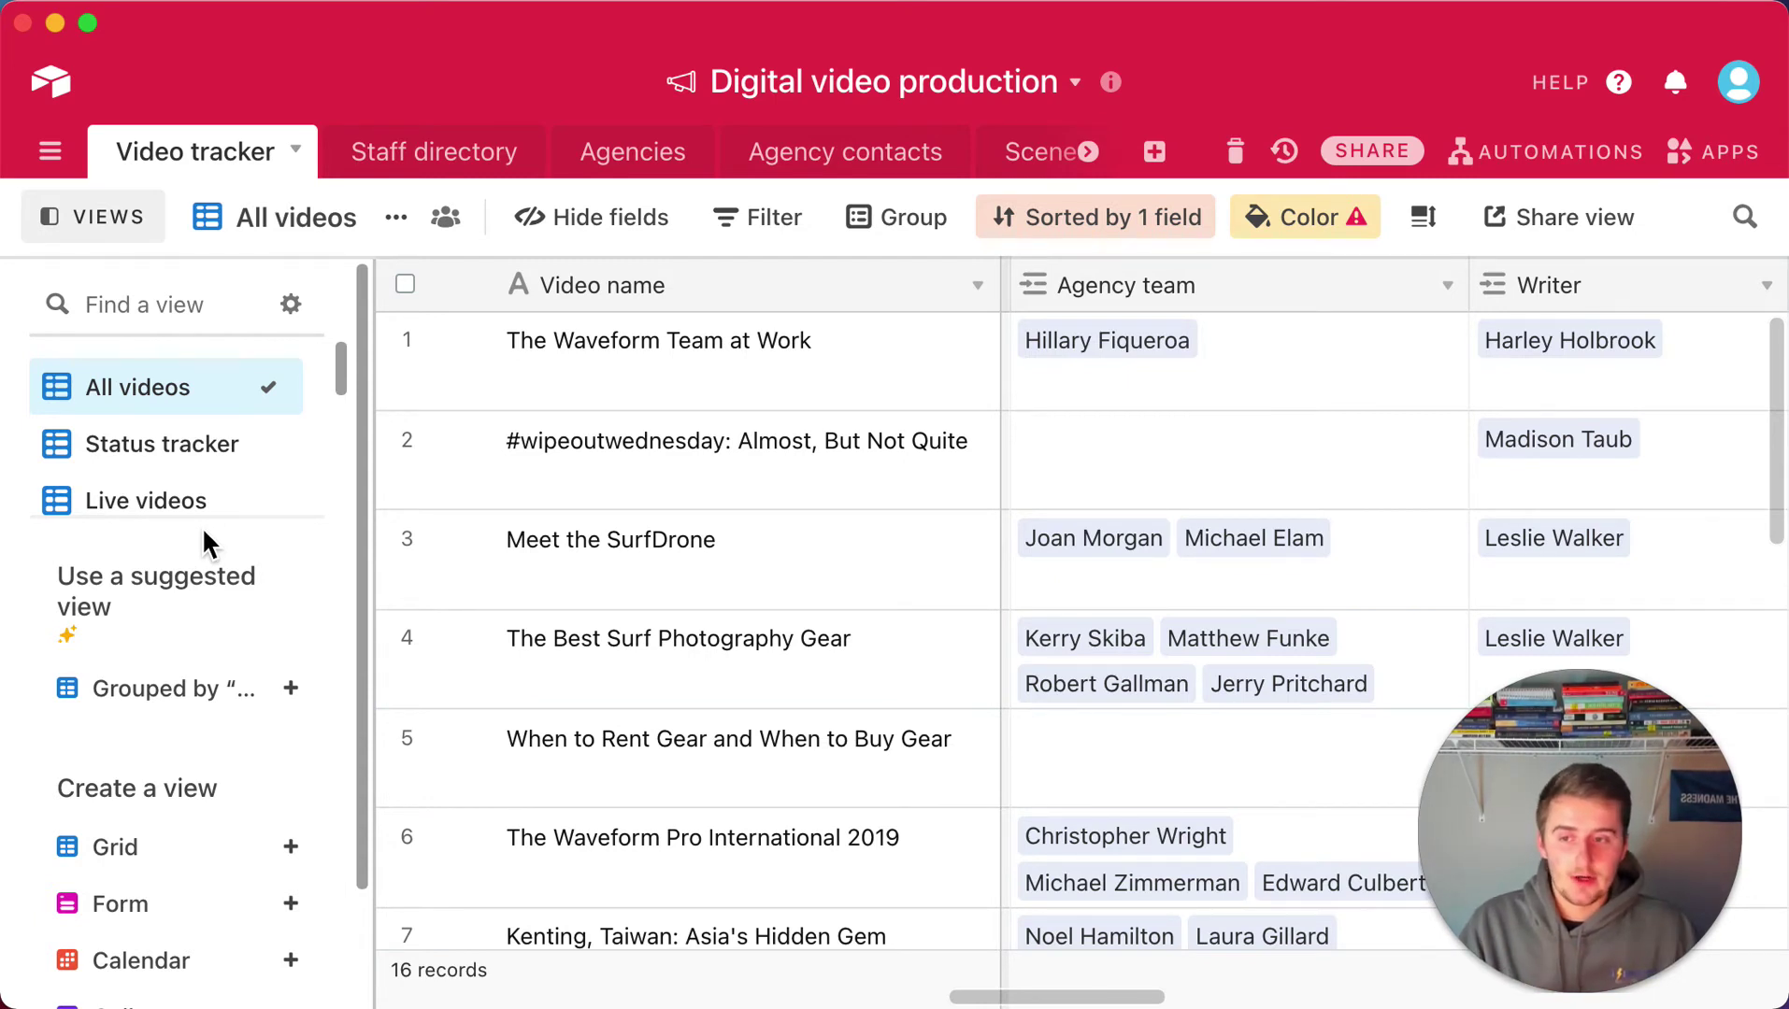
# Review the view types that can be created, including Grid, Form, Calendar, Gallery and Kanban
pyautogui.scroll(-1, 208, 458)
pyautogui.moveTo(229, 869)
pyautogui.scroll(-3, 229, 869)
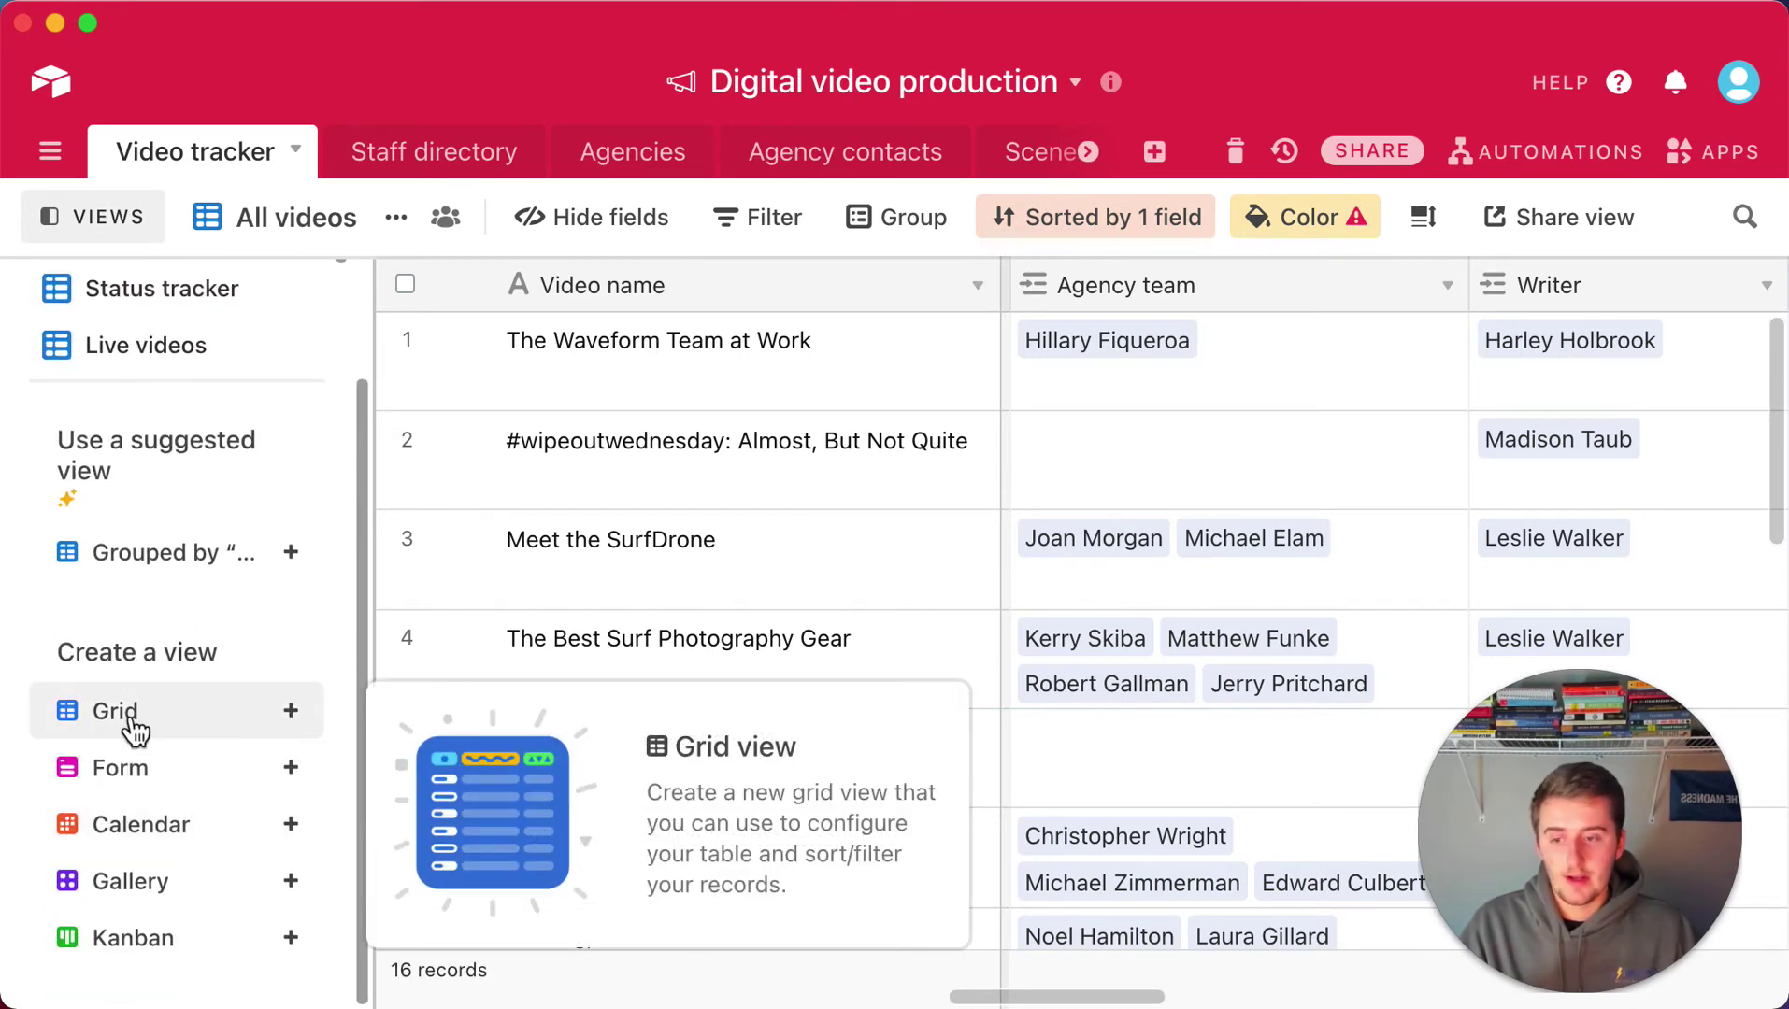
pyautogui.moveTo(151, 836)
pyautogui.moveTo(148, 955)
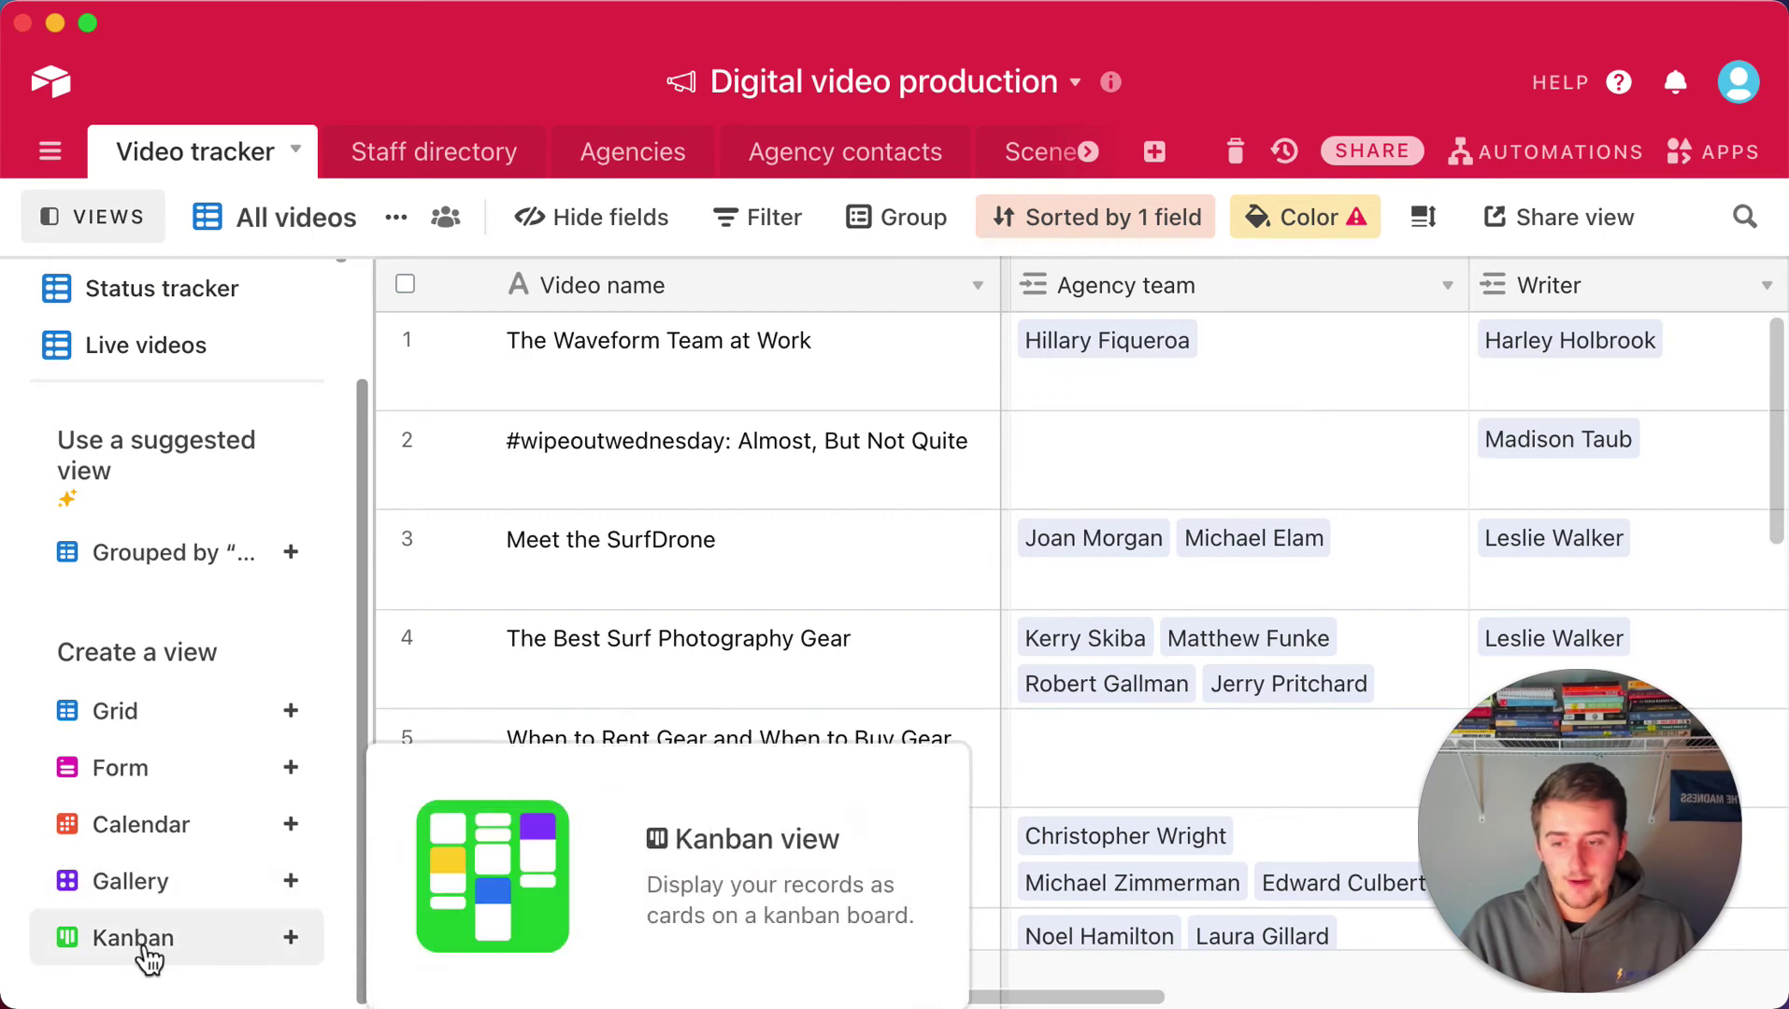
pyautogui.moveTo(157, 781)
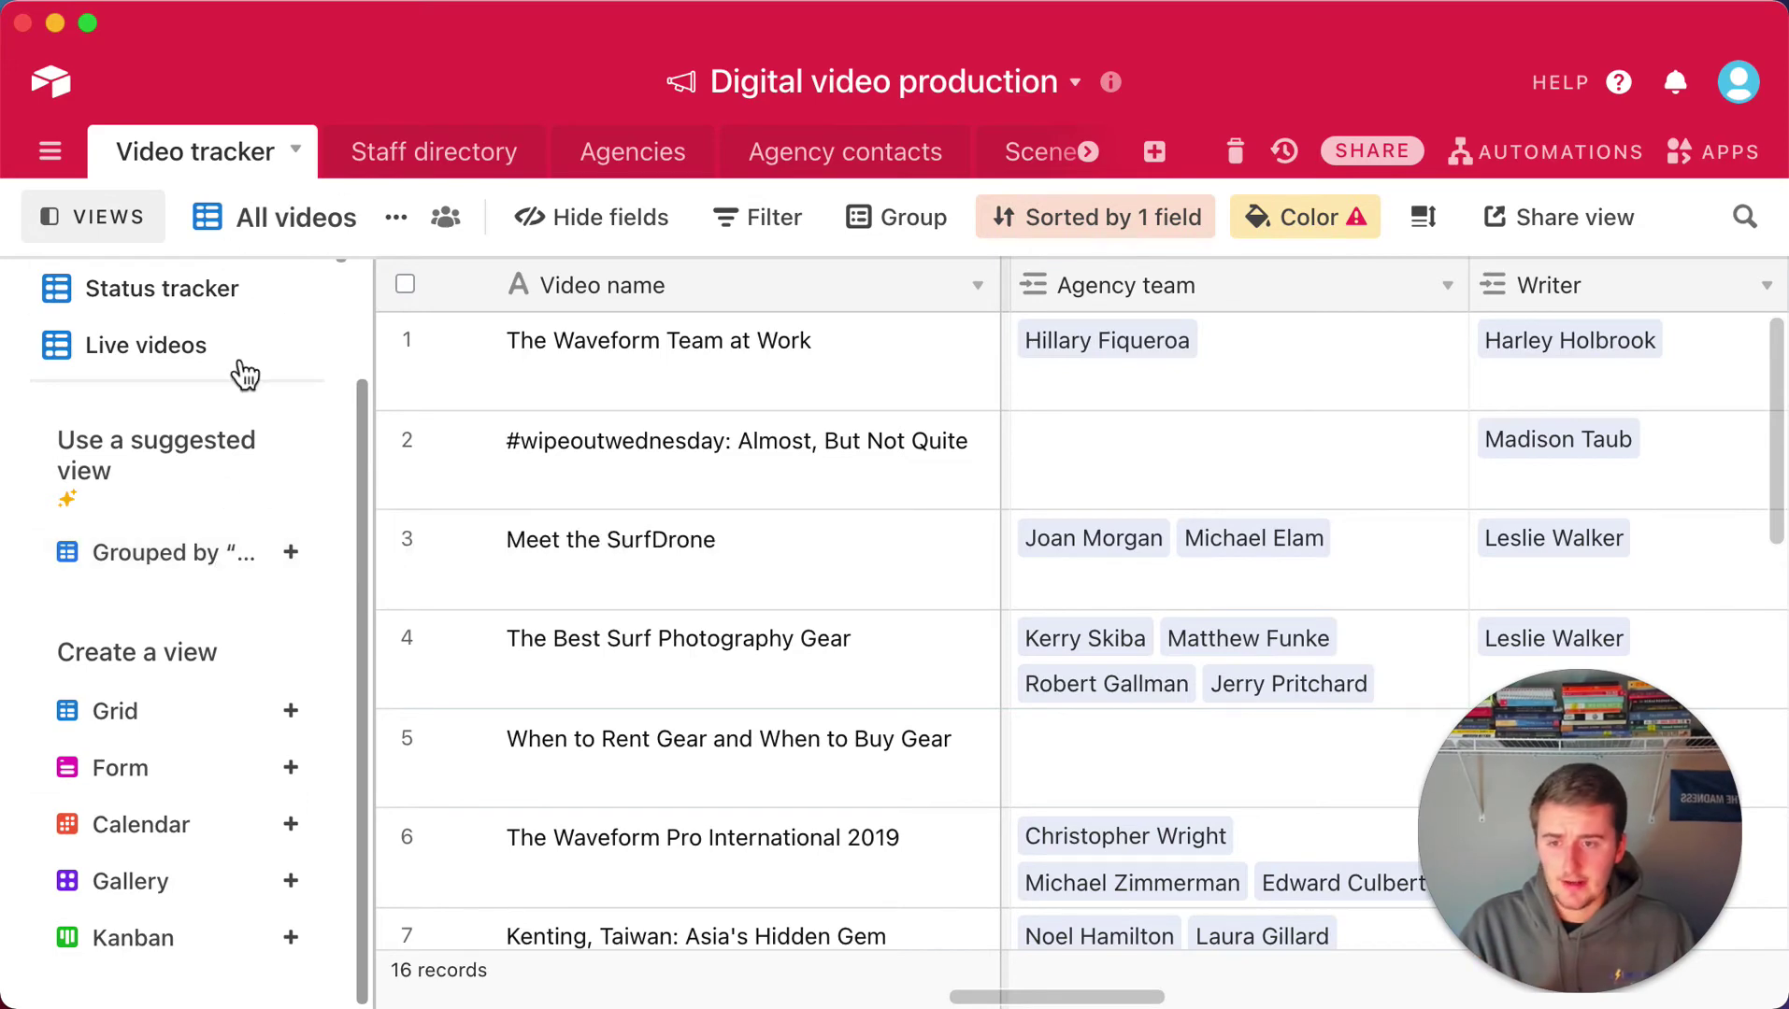
# Hide the list of views and expand the record The Waveform Team at Work
pyautogui.click(103, 217)
pyautogui.moveTo(851, 997); pyautogui.dragTo(780, 1002)
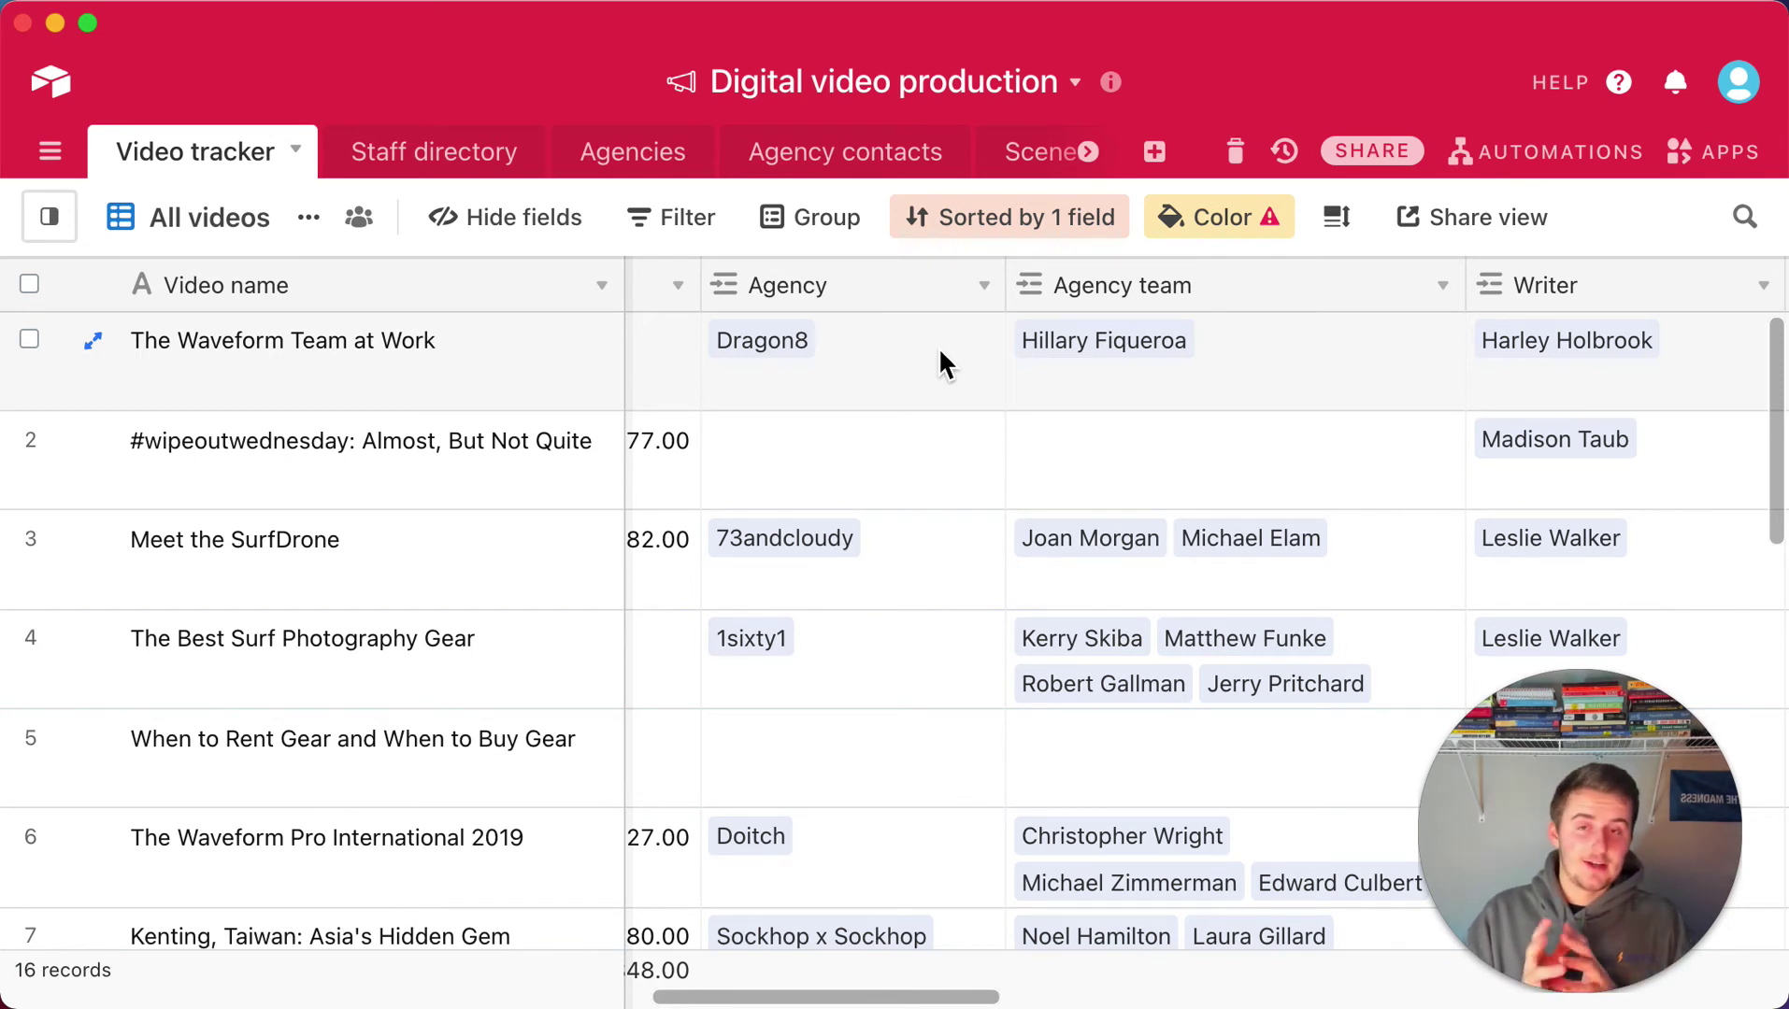
pyautogui.click(94, 342)
# Review the fields of the expanded The Waveform Team at Work record down to its linked Agency
pyautogui.scroll(-6, 674, 523)
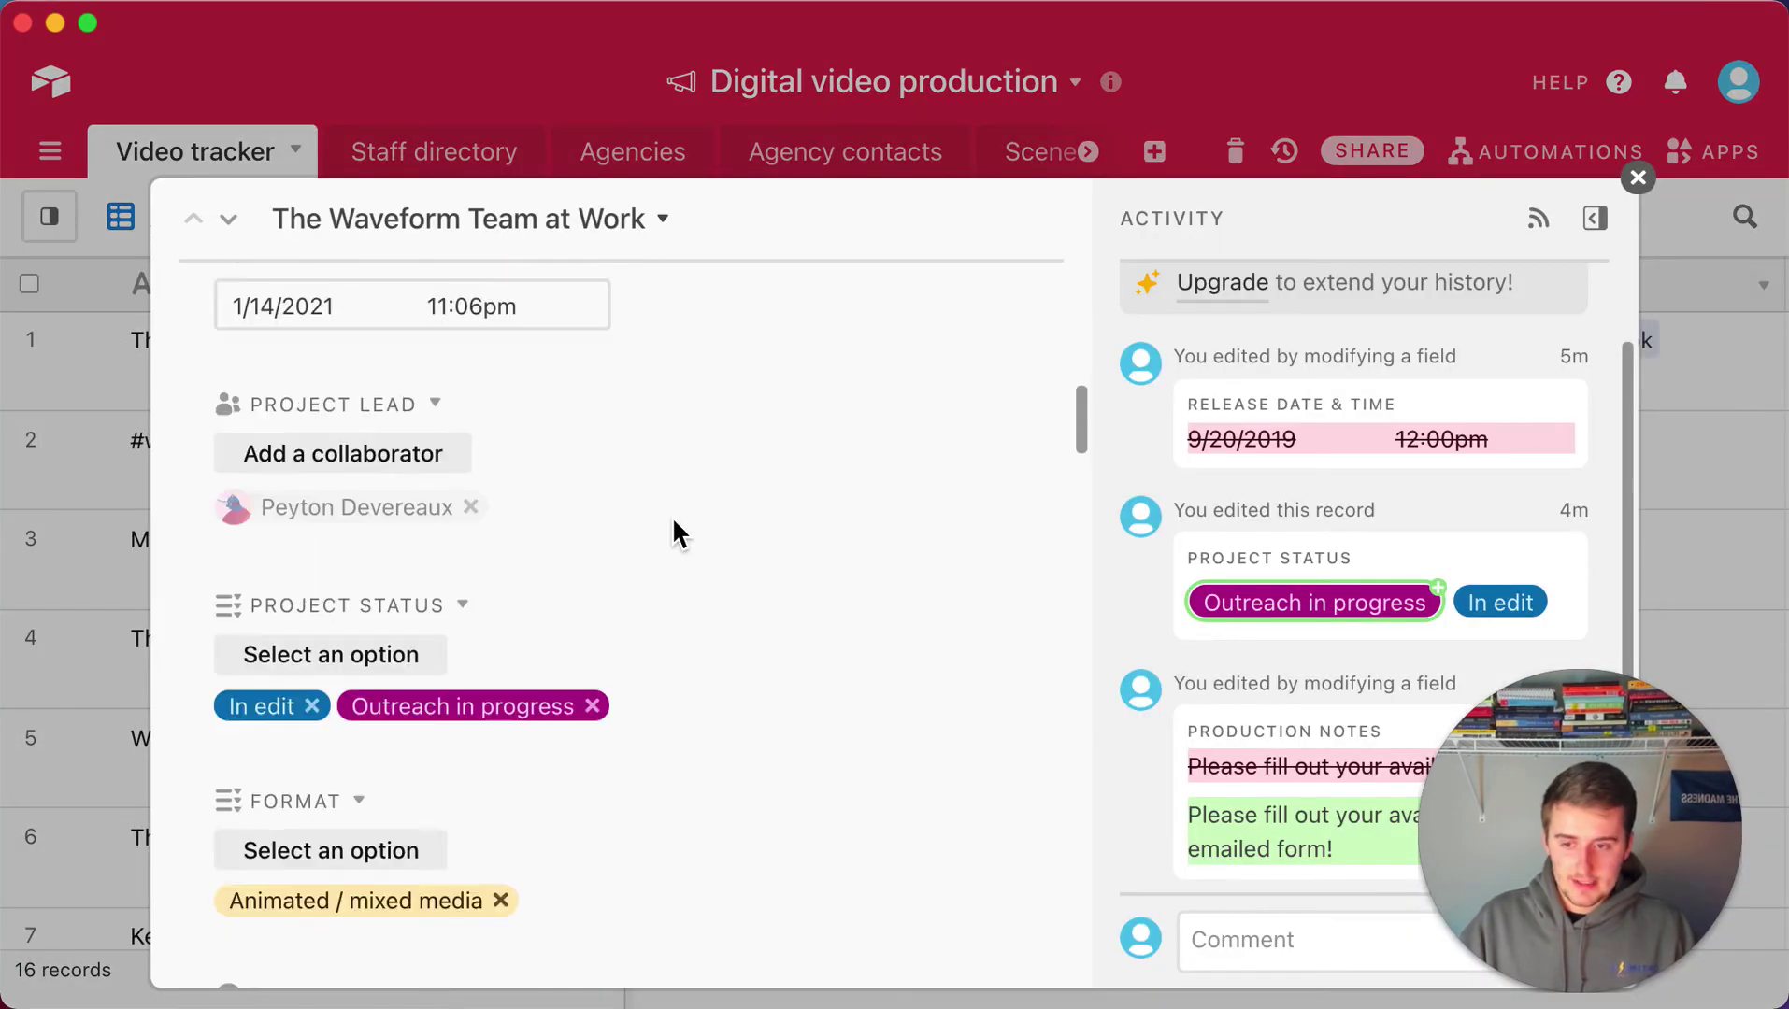
pyautogui.scroll(-15, 673, 523)
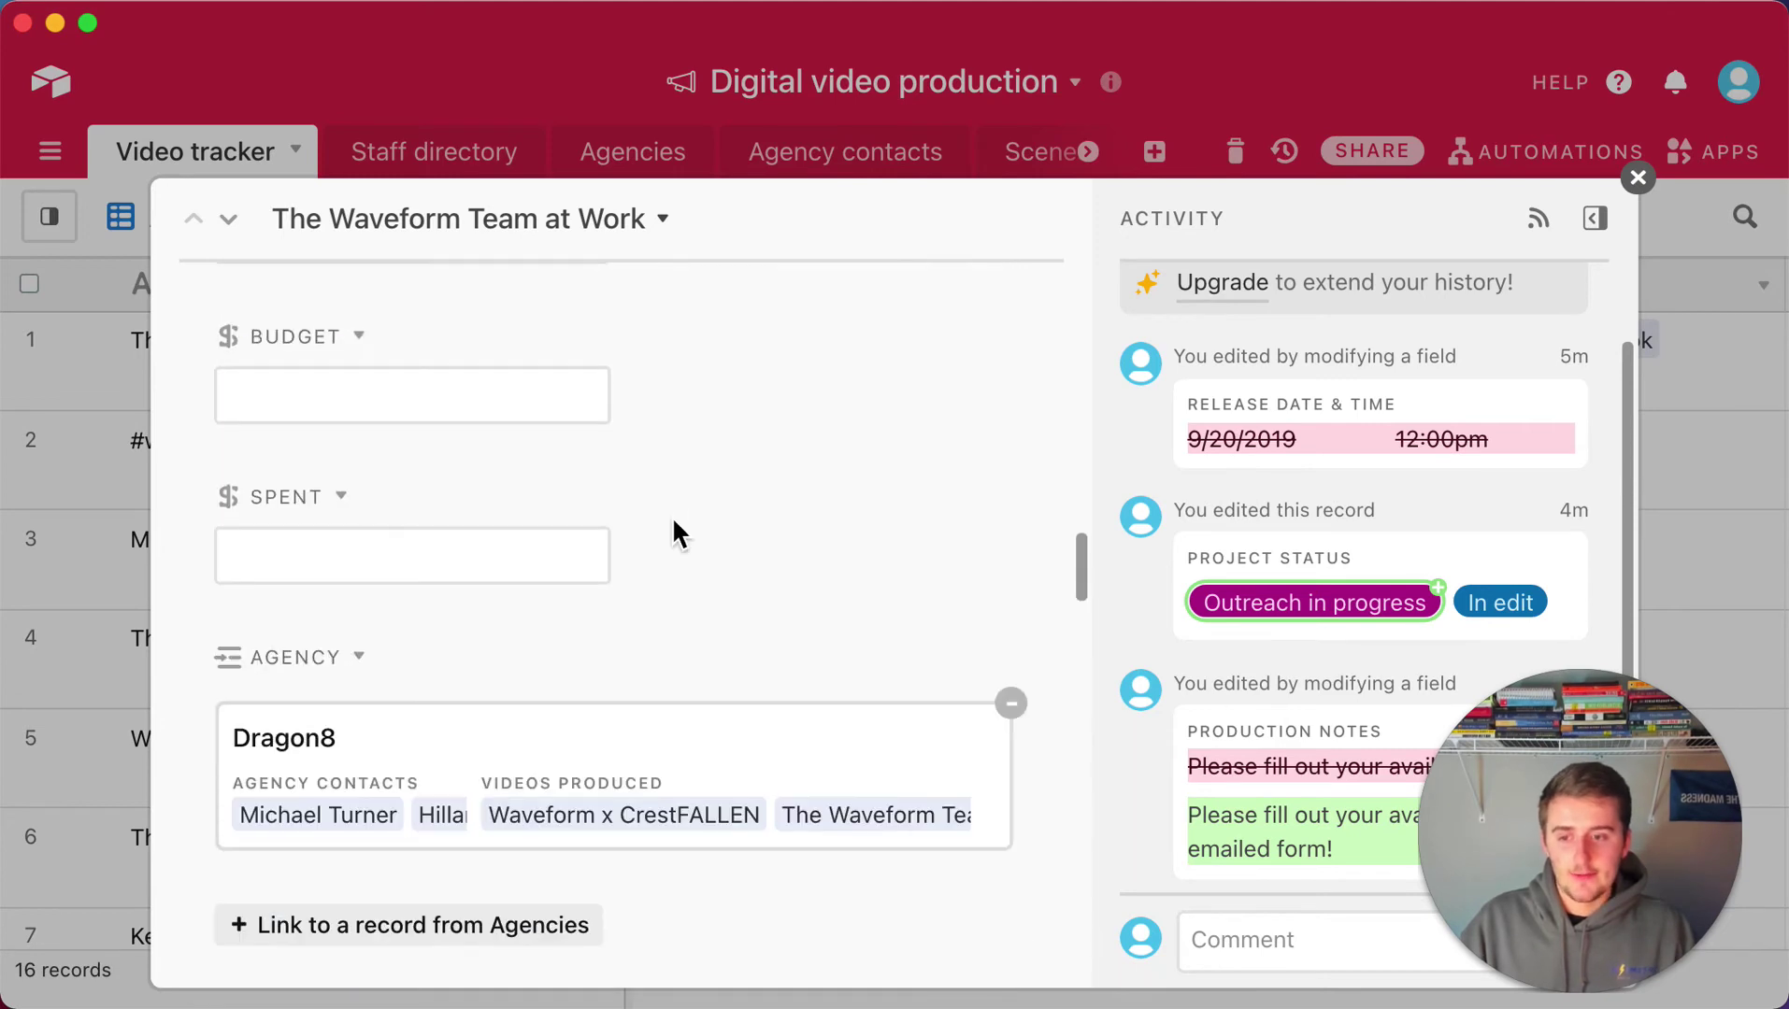
pyautogui.scroll(-1, 680, 534)
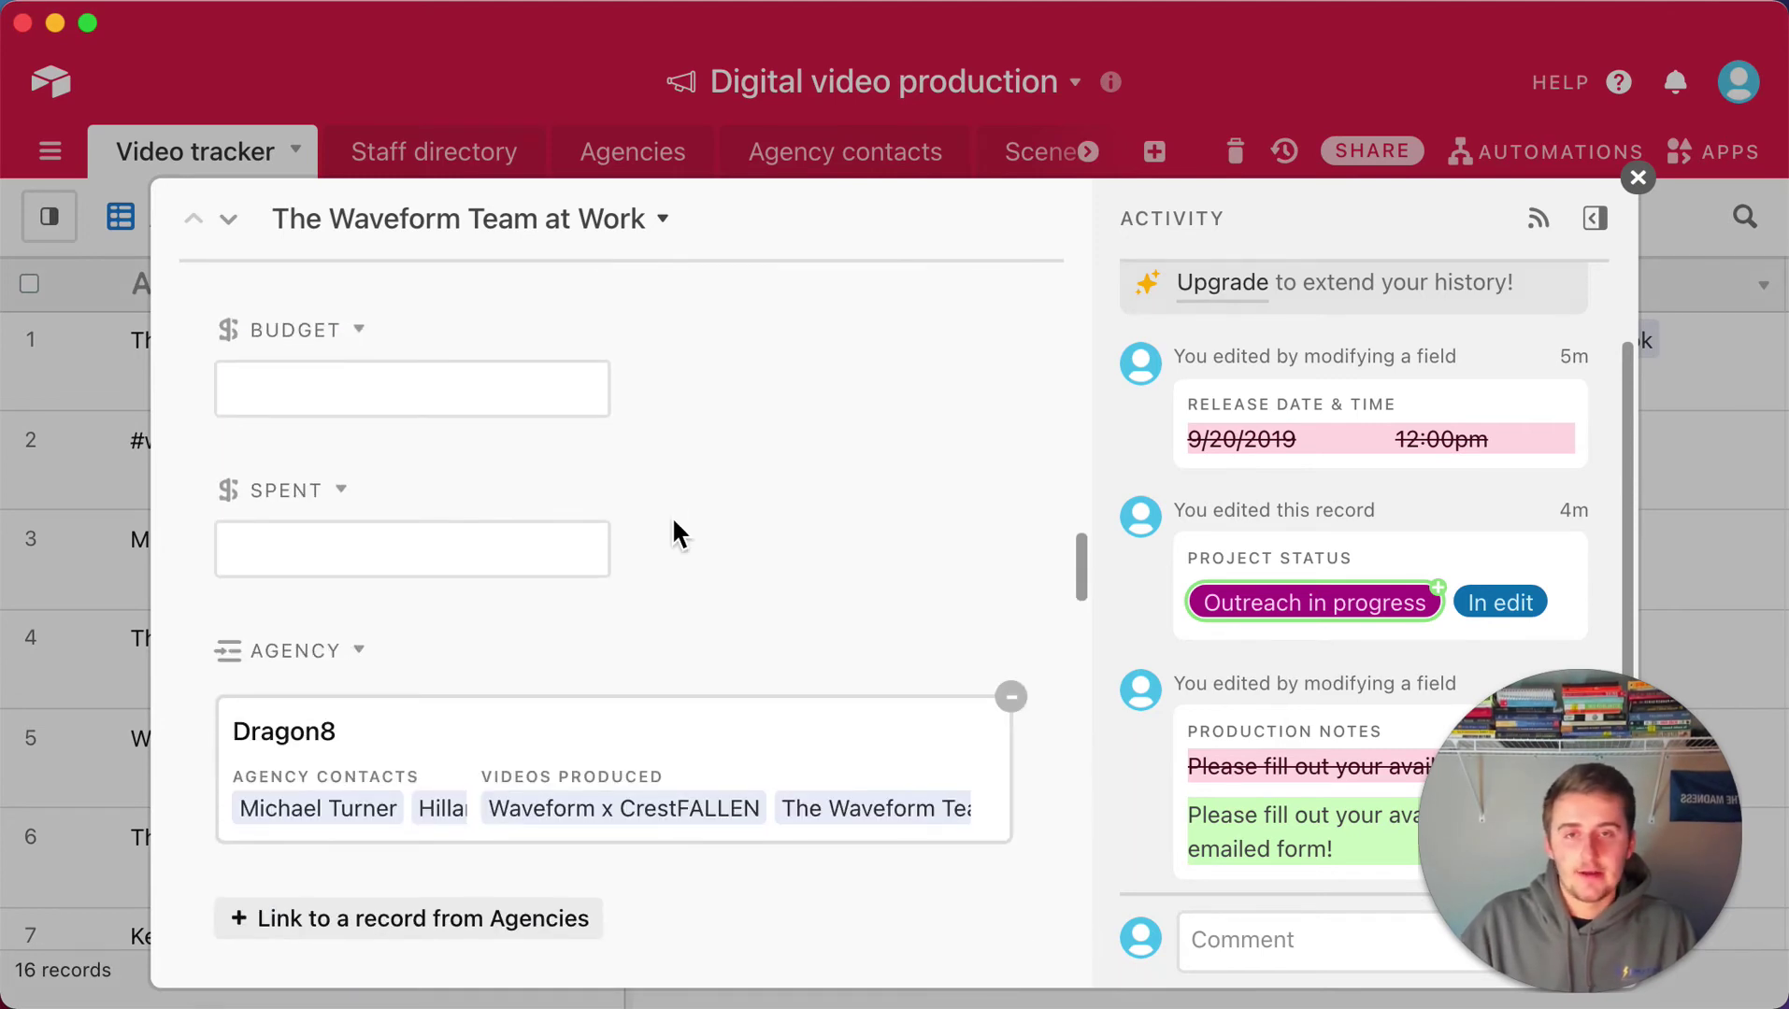
pyautogui.scroll(-3, 673, 524)
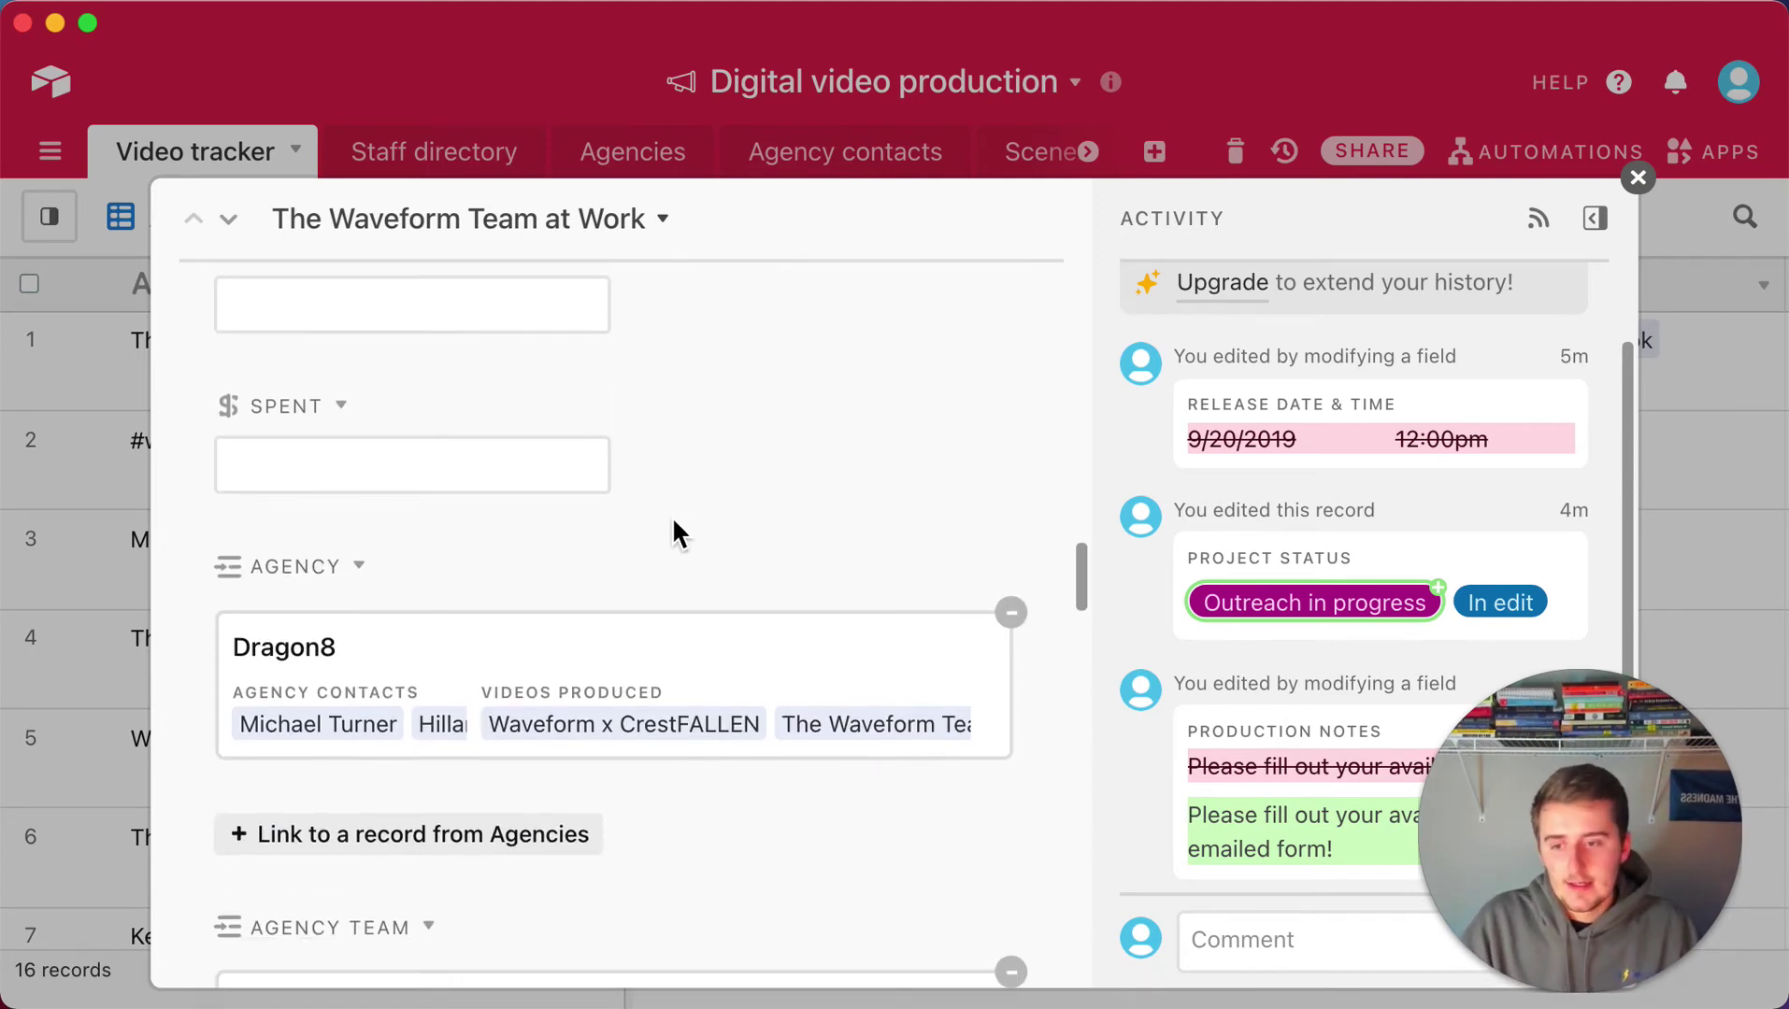
pyautogui.scroll(1, 572, 665)
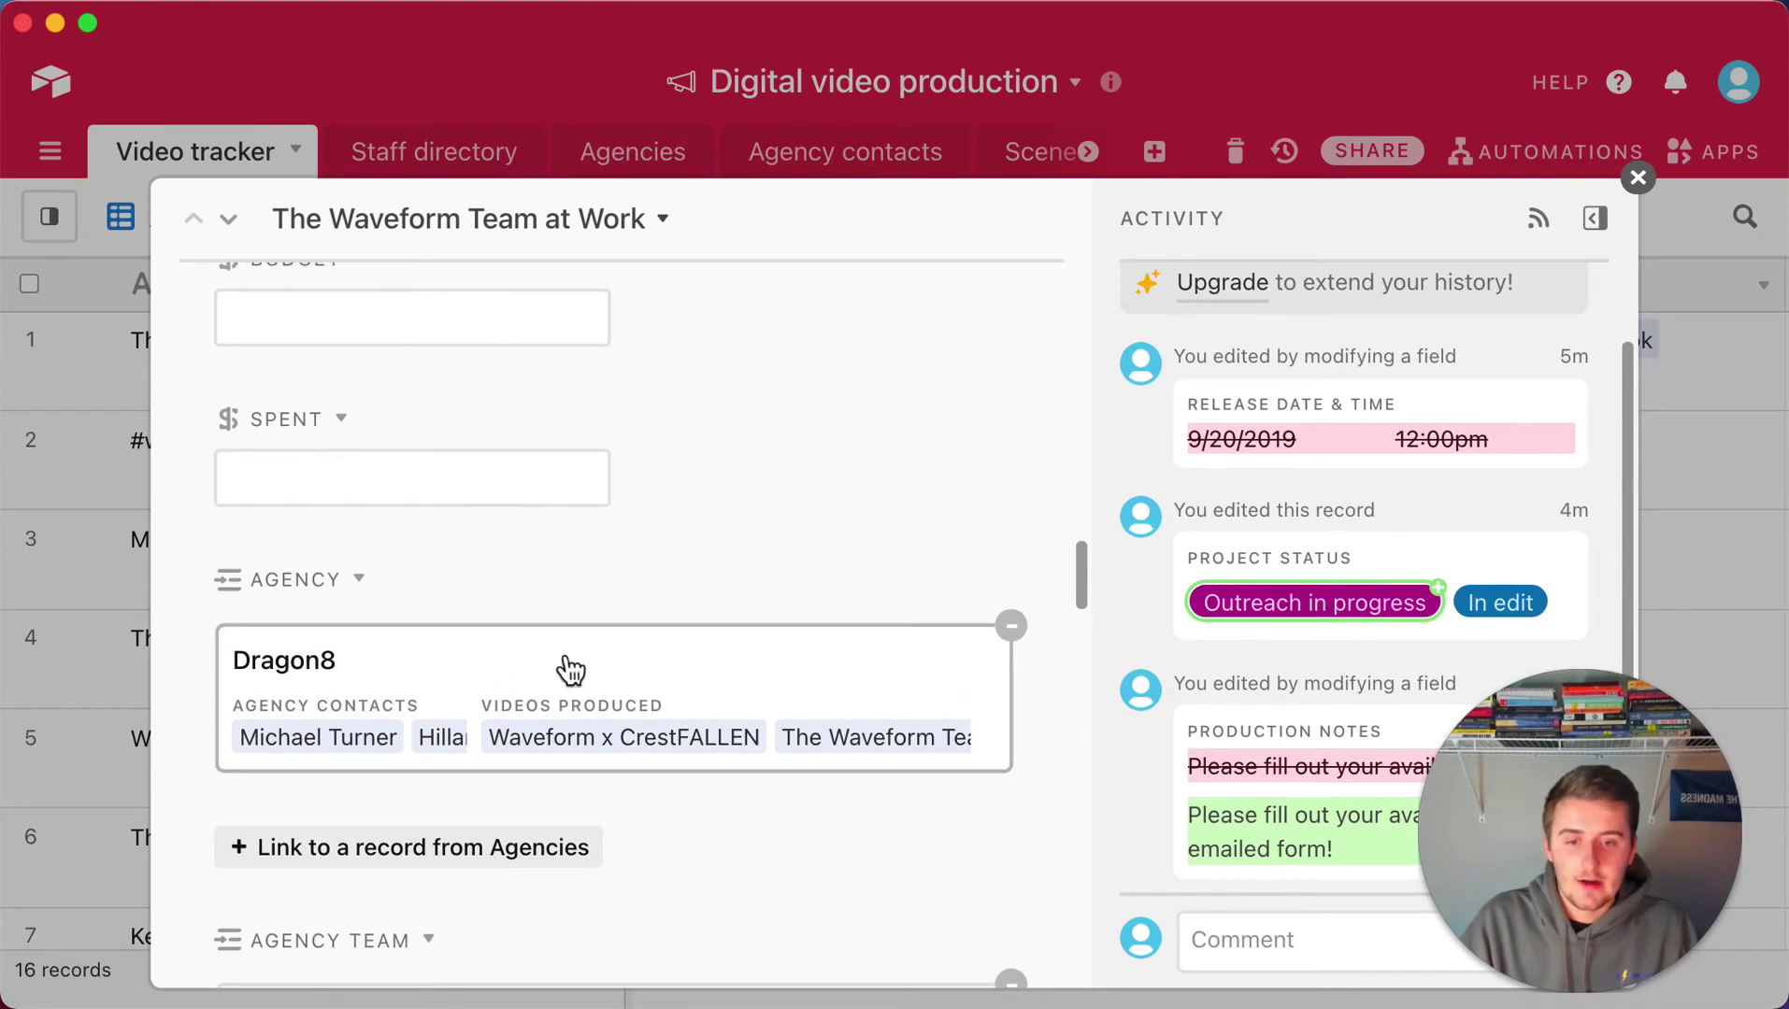
pyautogui.scroll(10, 566, 666)
pyautogui.scroll(-15, 565, 666)
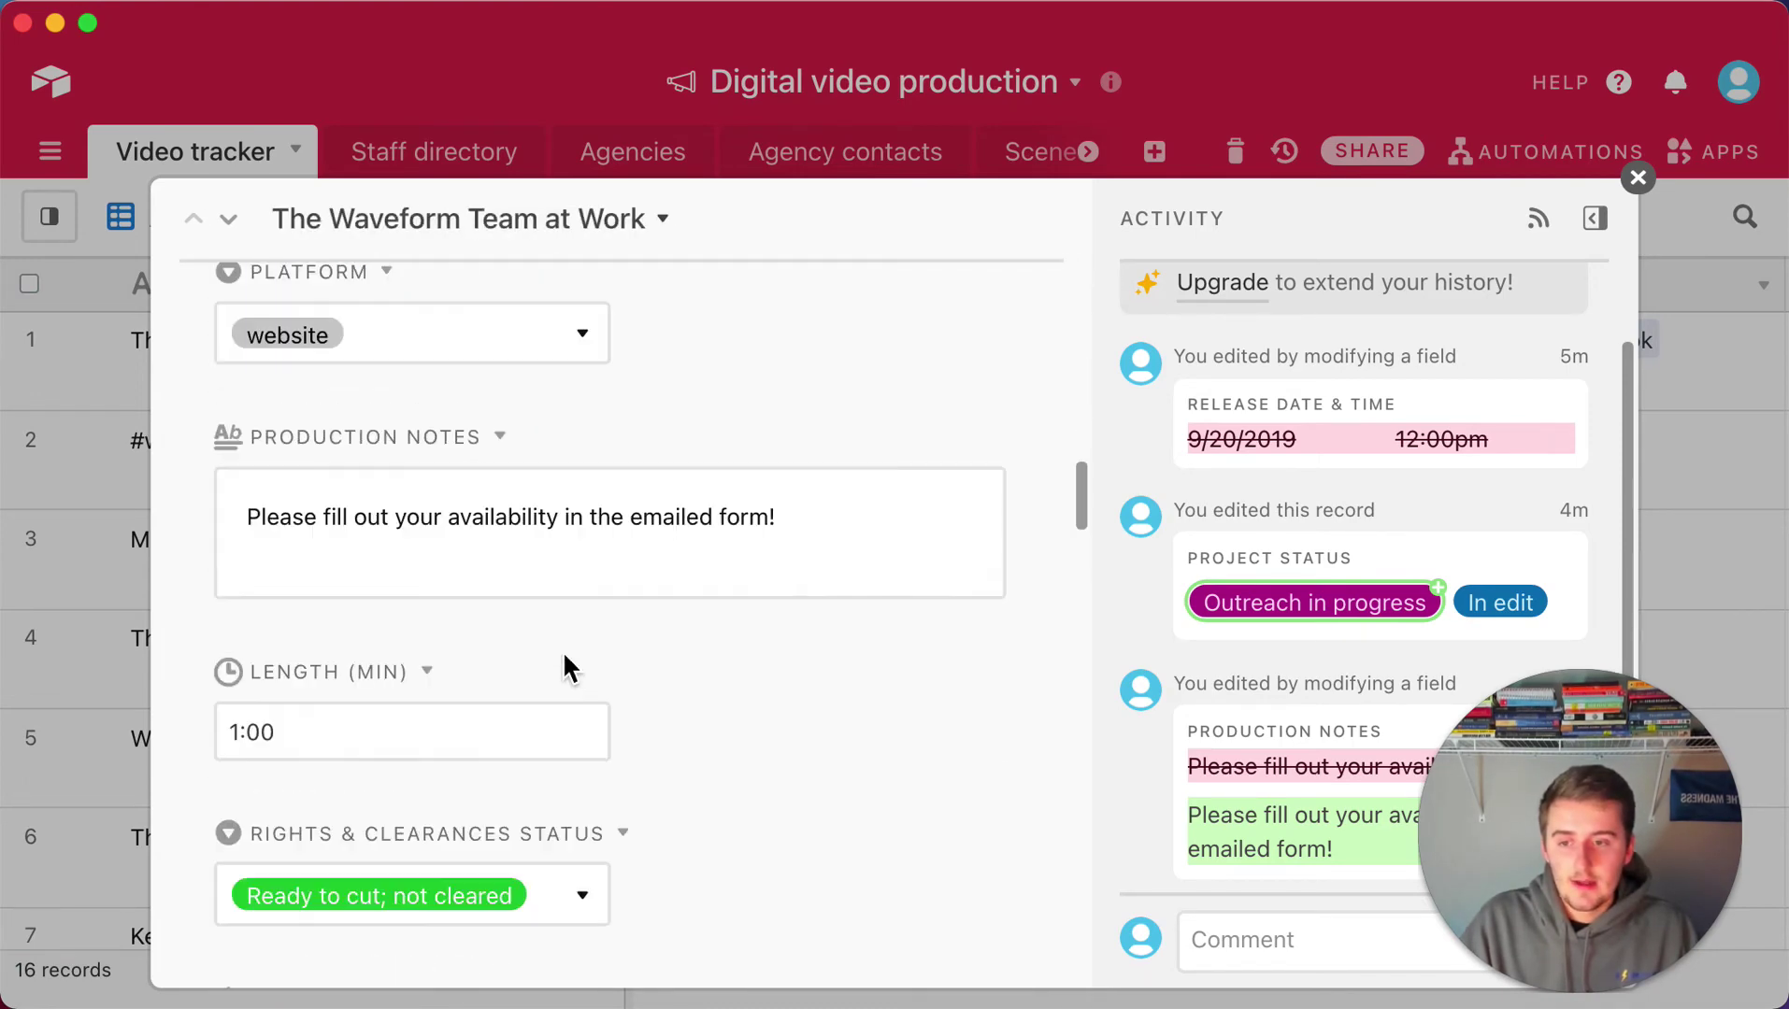
pyautogui.scroll(-8, 563, 654)
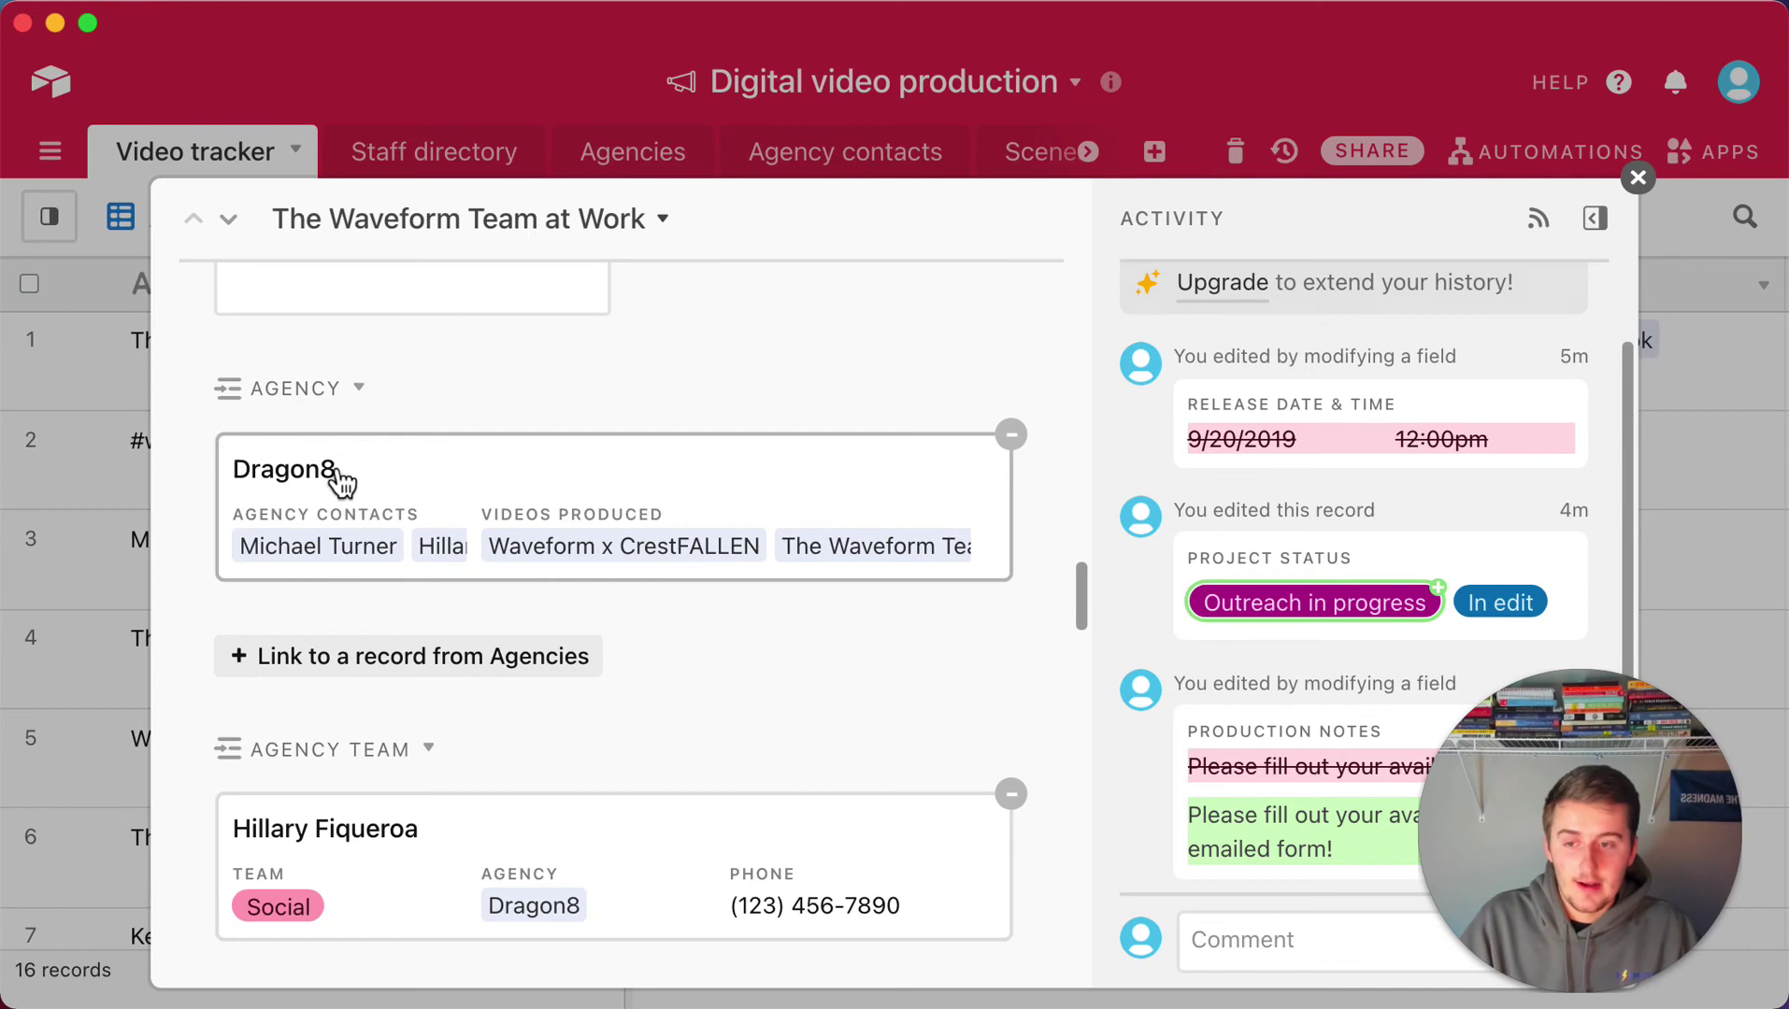
# Open the linked agency record Dragon8, look over its agency contacts and close it again
pyautogui.click(504, 467)
pyautogui.scroll(-5, 598, 505)
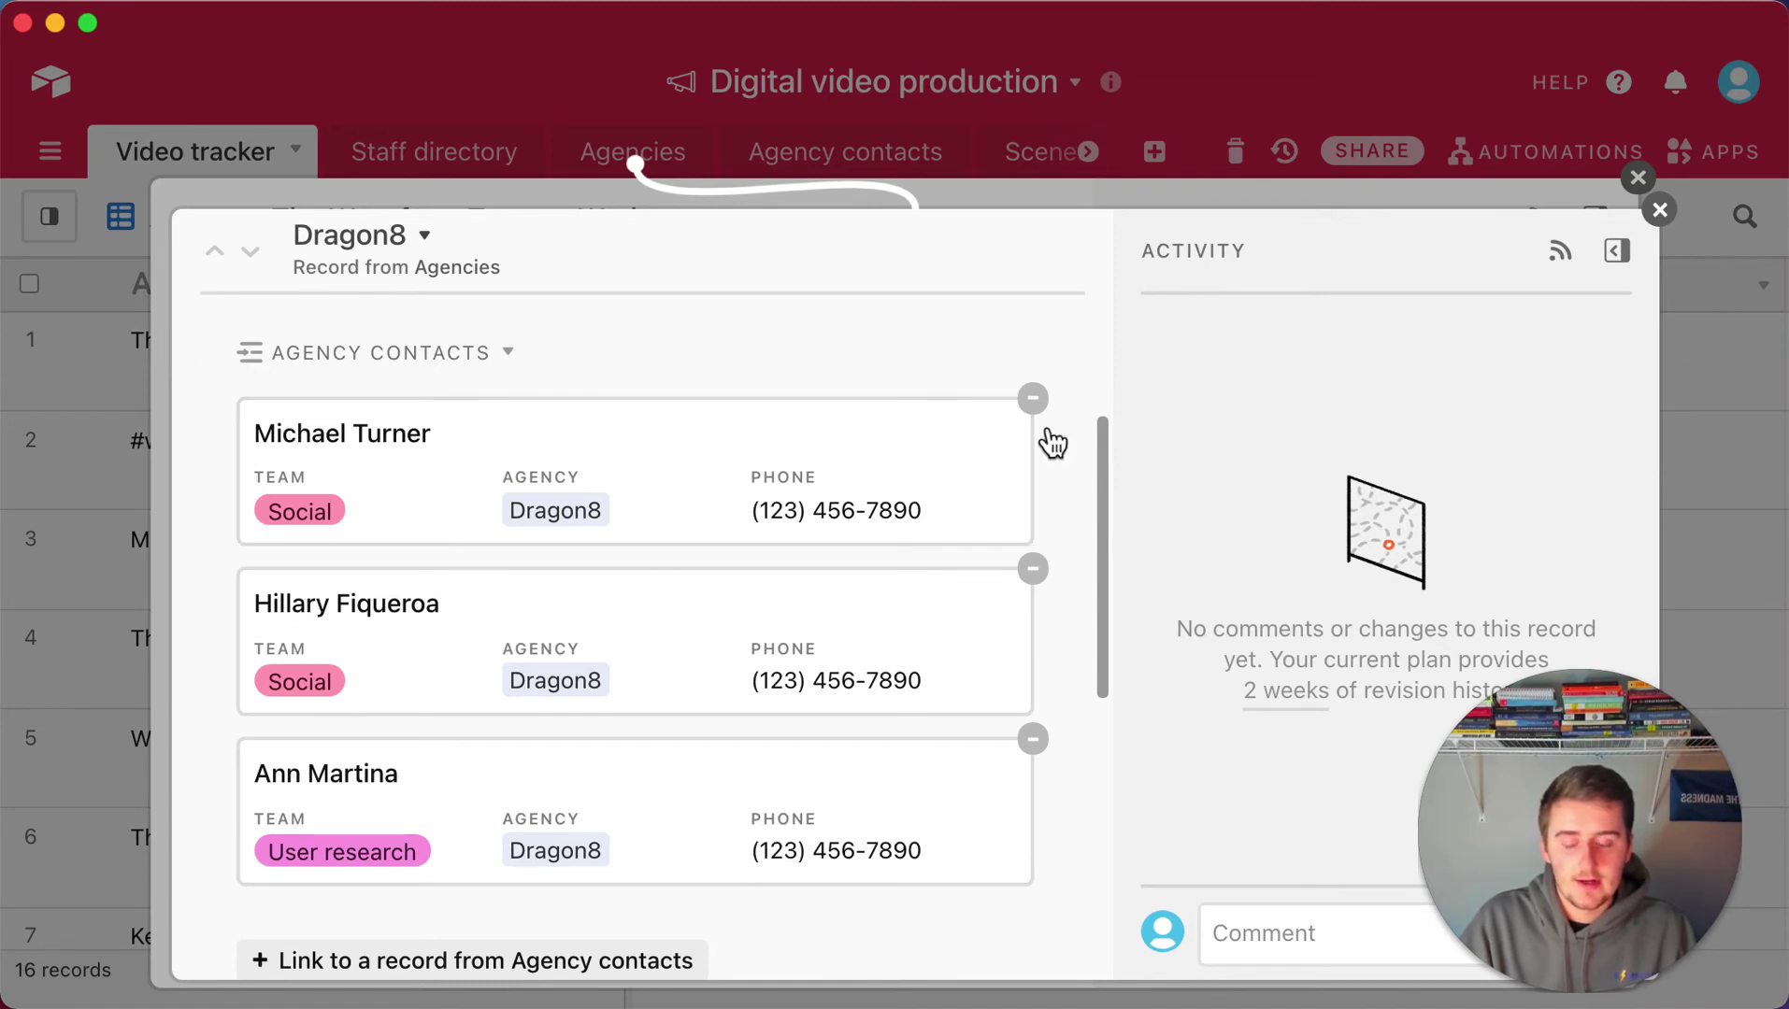
pyautogui.click(1659, 209)
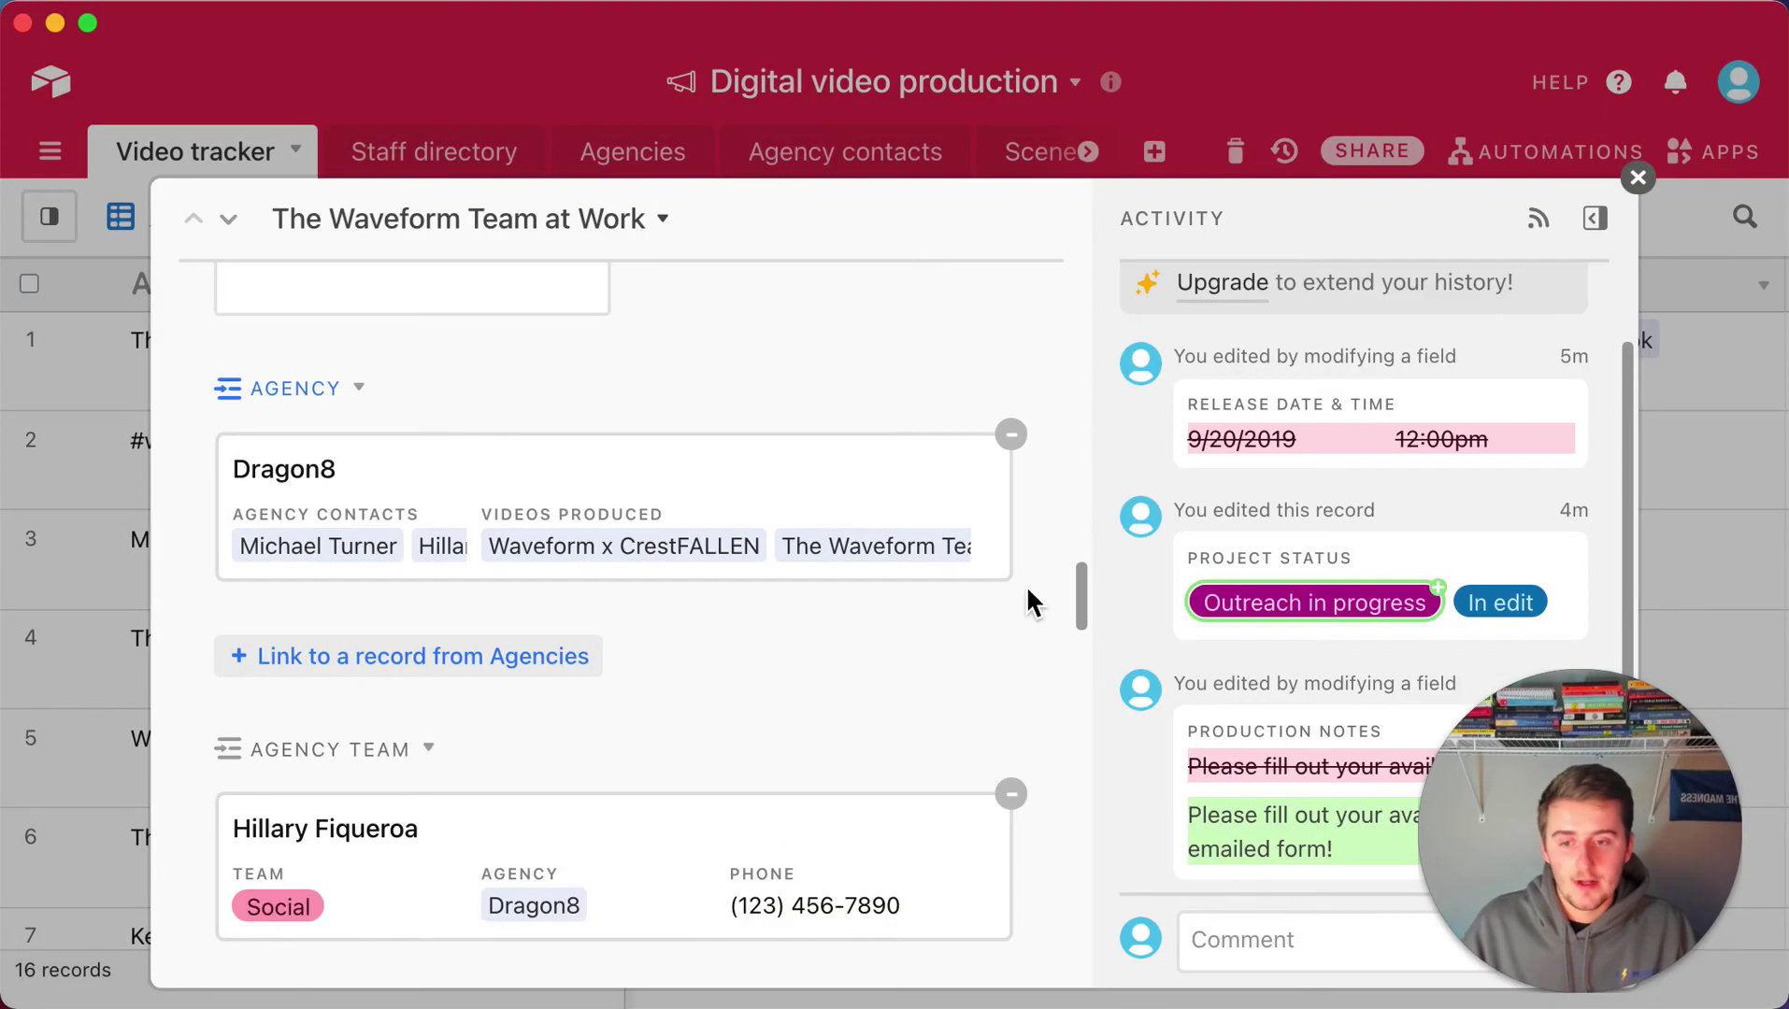
# Examine the linked Agency team, Writer, Editor, Fact-checker and Host / VO artist records, and close the expanded video record
pyautogui.scroll(-2, 699, 747)
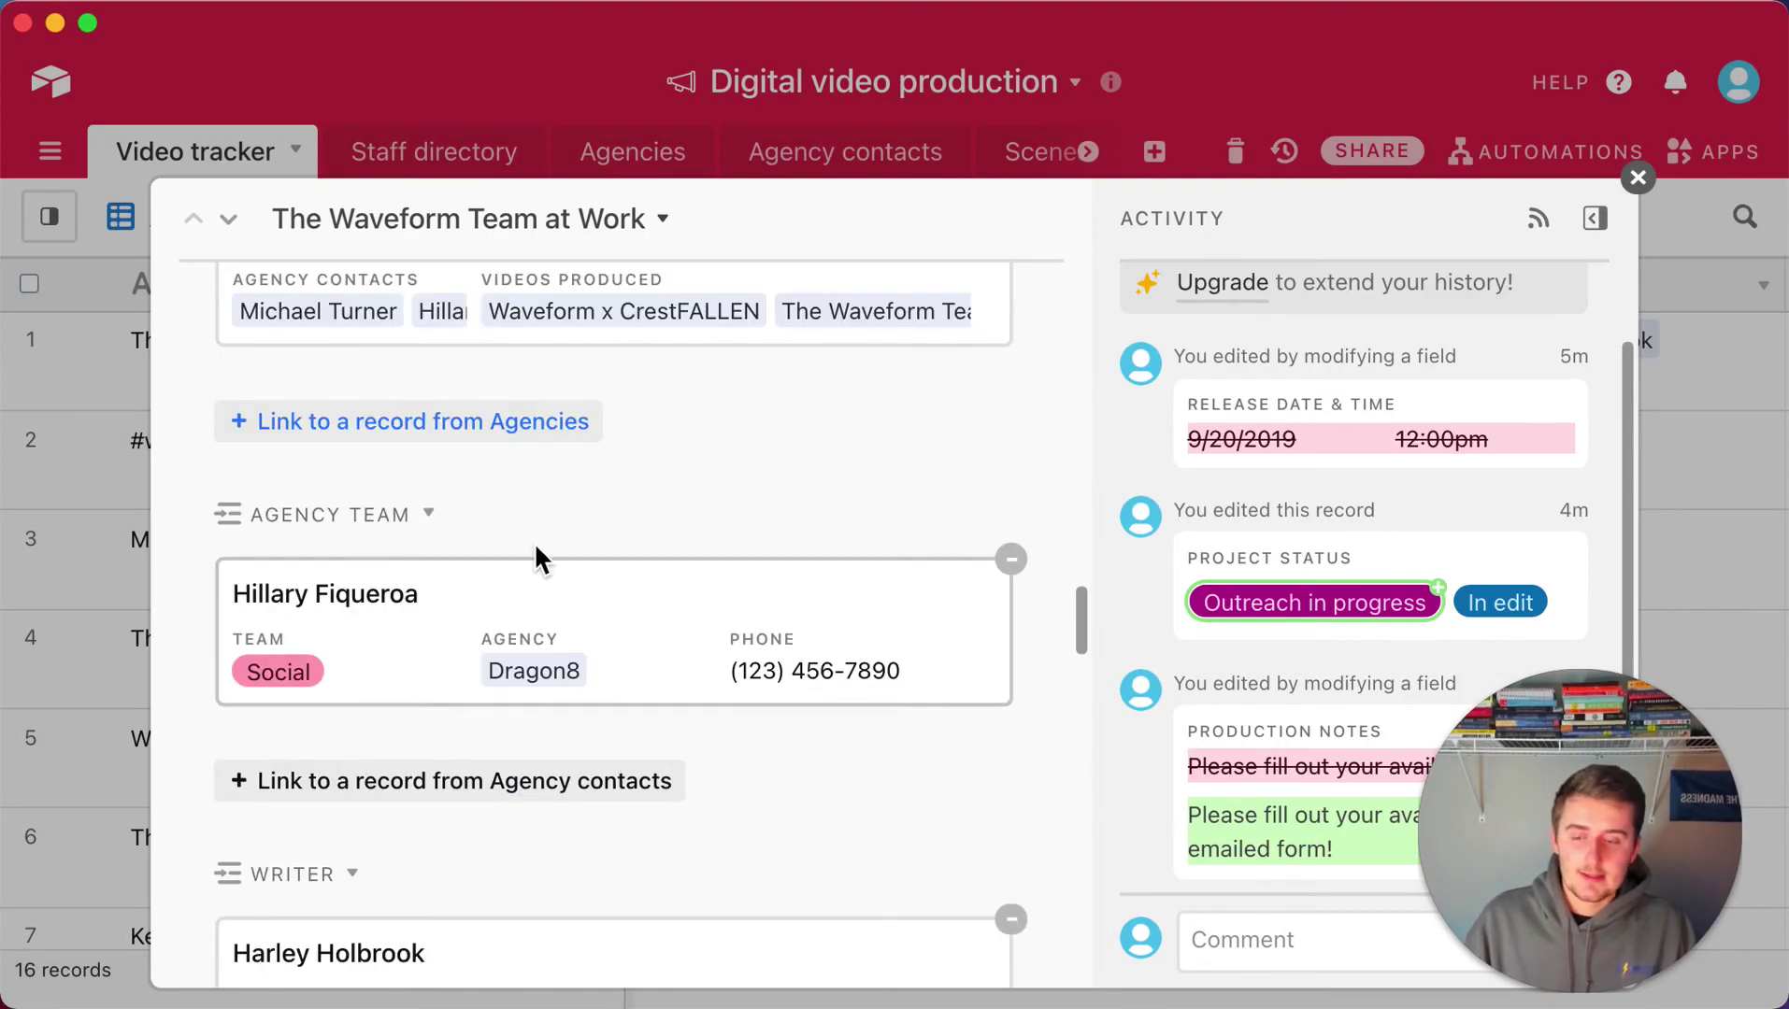
pyautogui.scroll(-1, 542, 589)
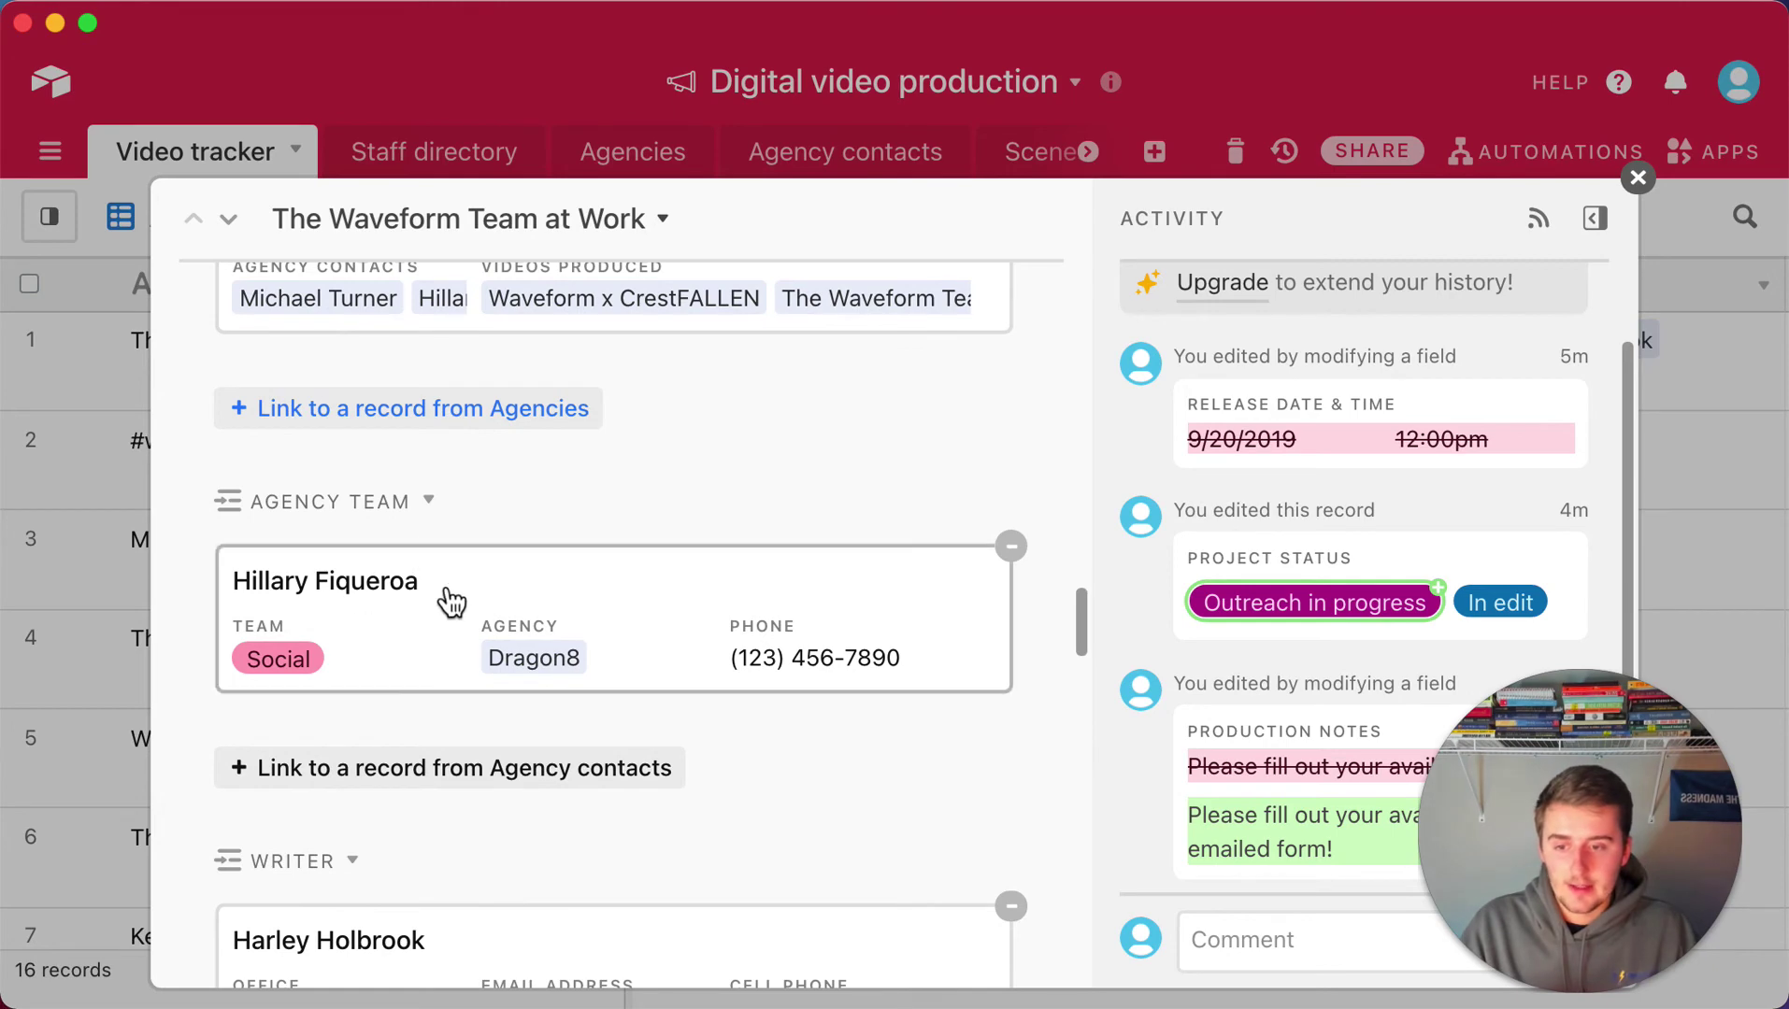
pyautogui.scroll(-3, 447, 603)
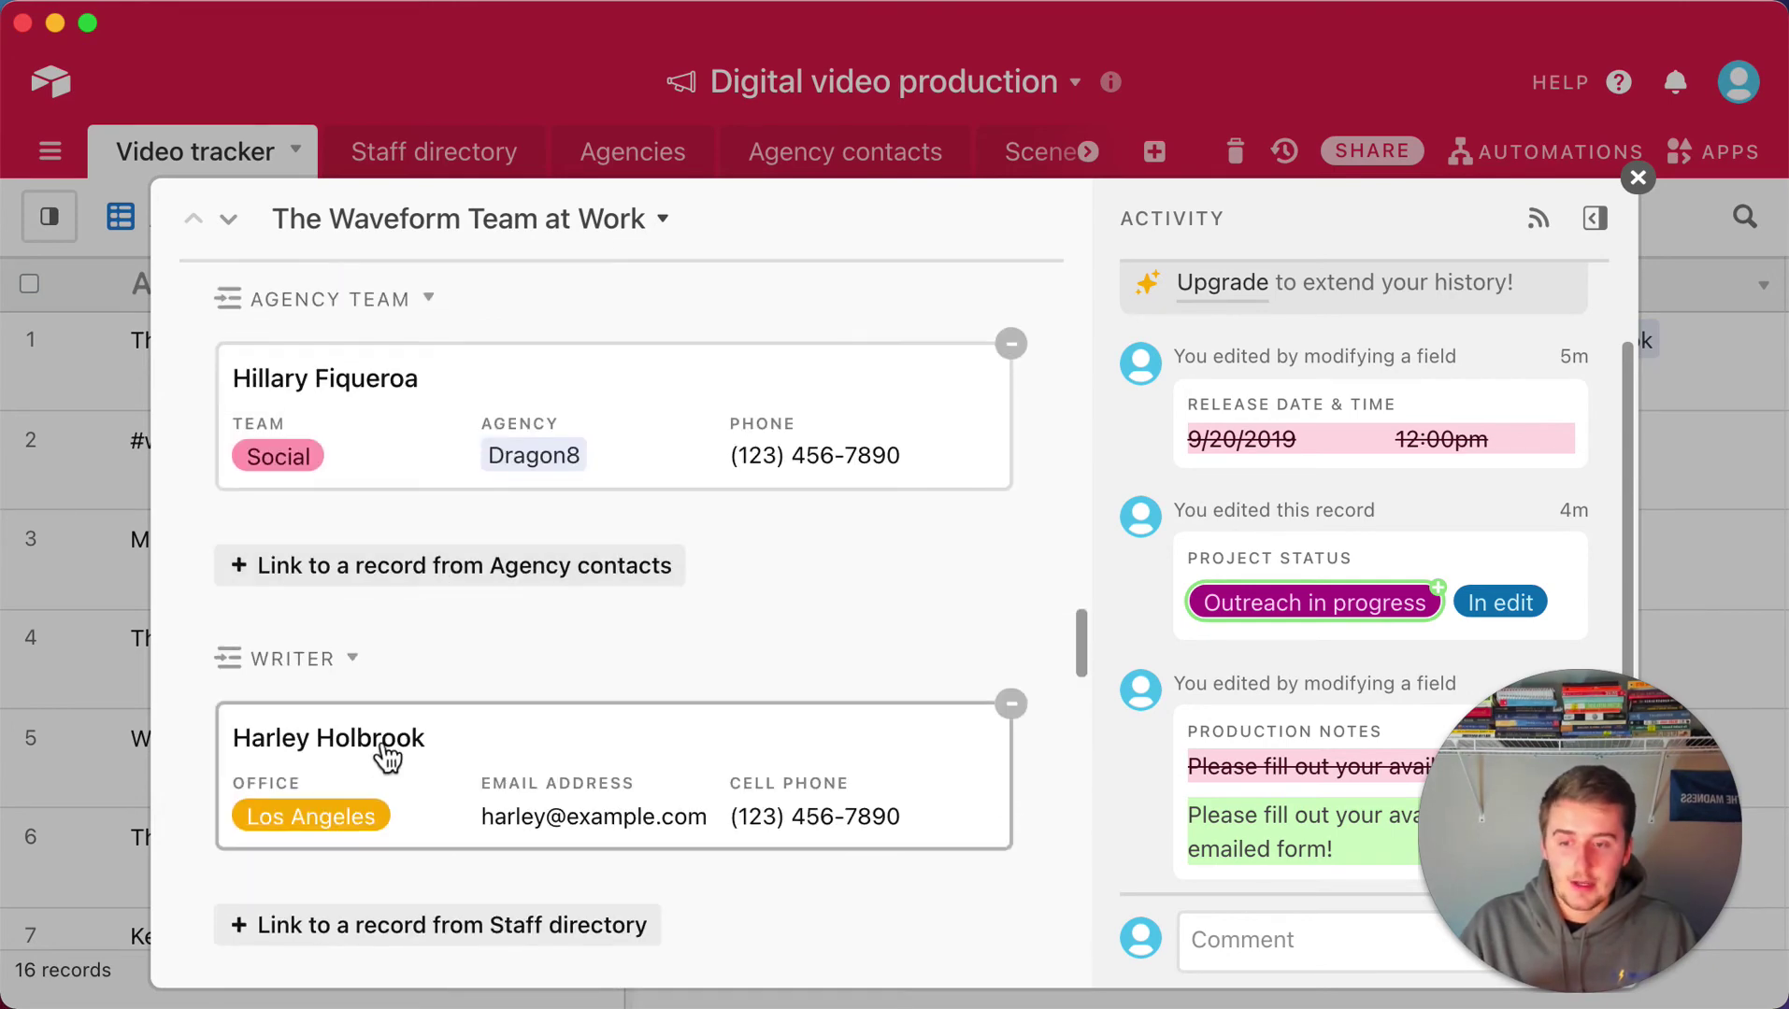
pyautogui.scroll(-3, 385, 755)
pyautogui.scroll(-2, 387, 748)
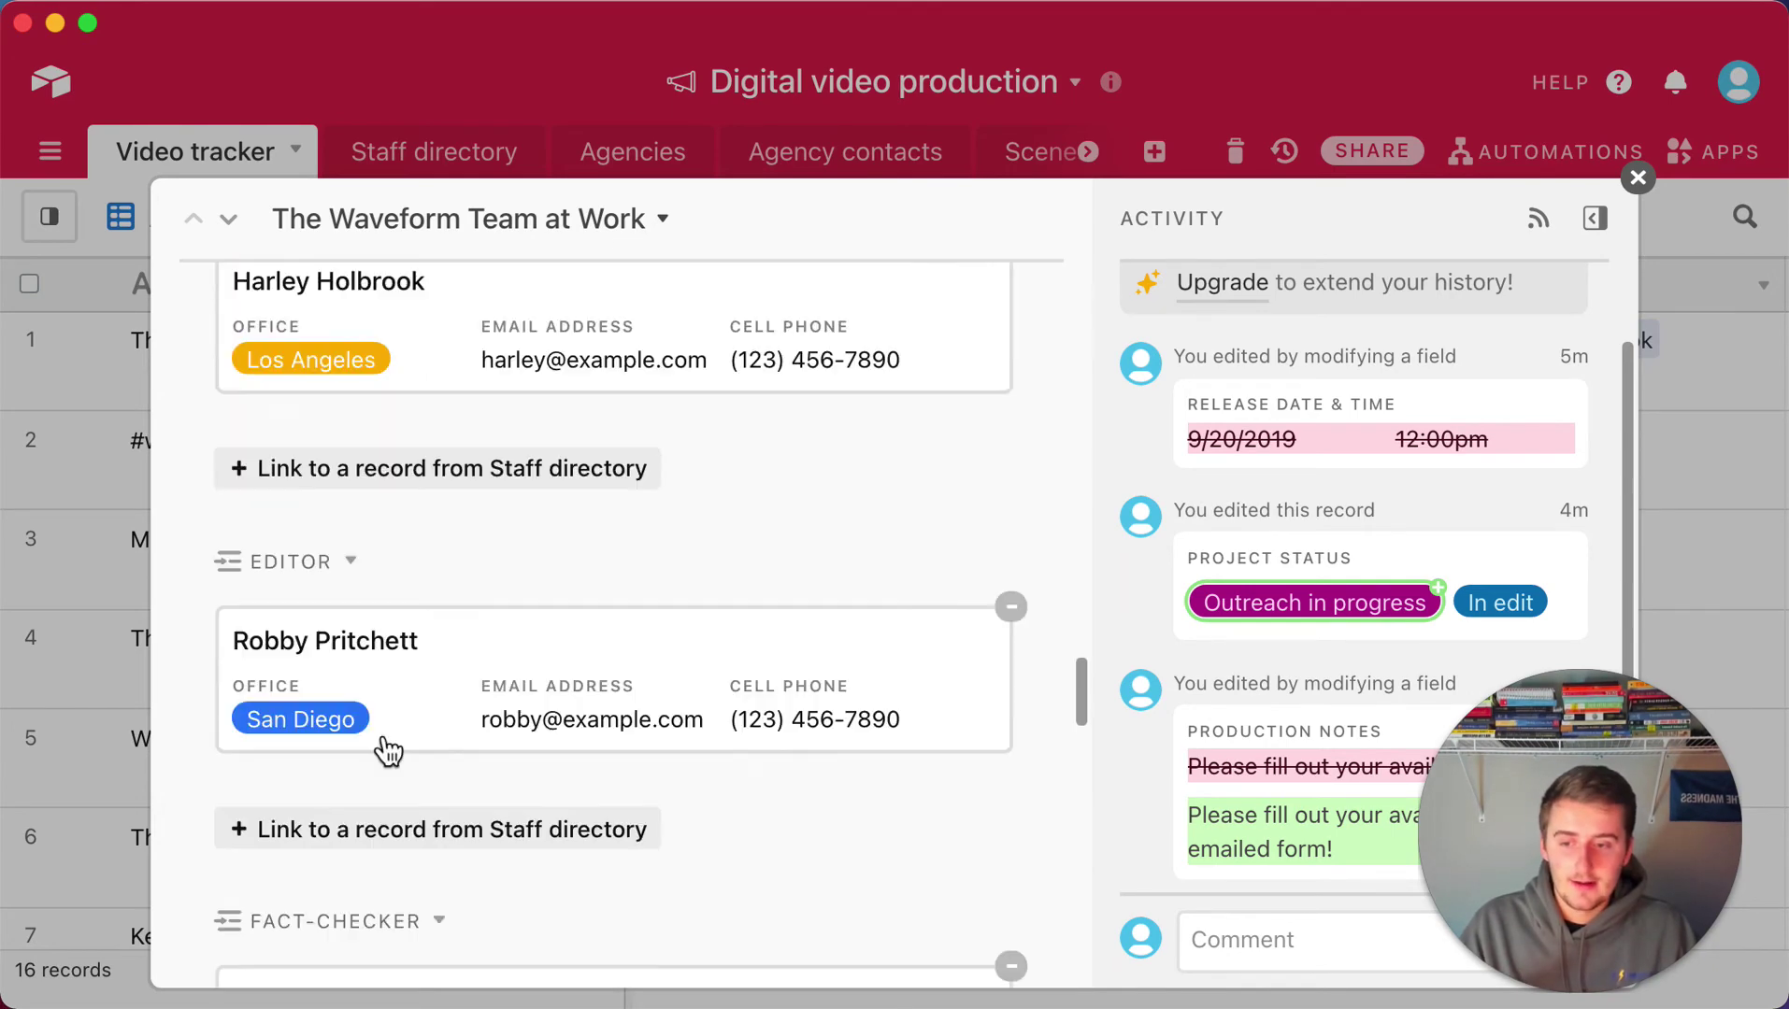
pyautogui.scroll(-4, 399, 754)
pyautogui.scroll(-4, 421, 717)
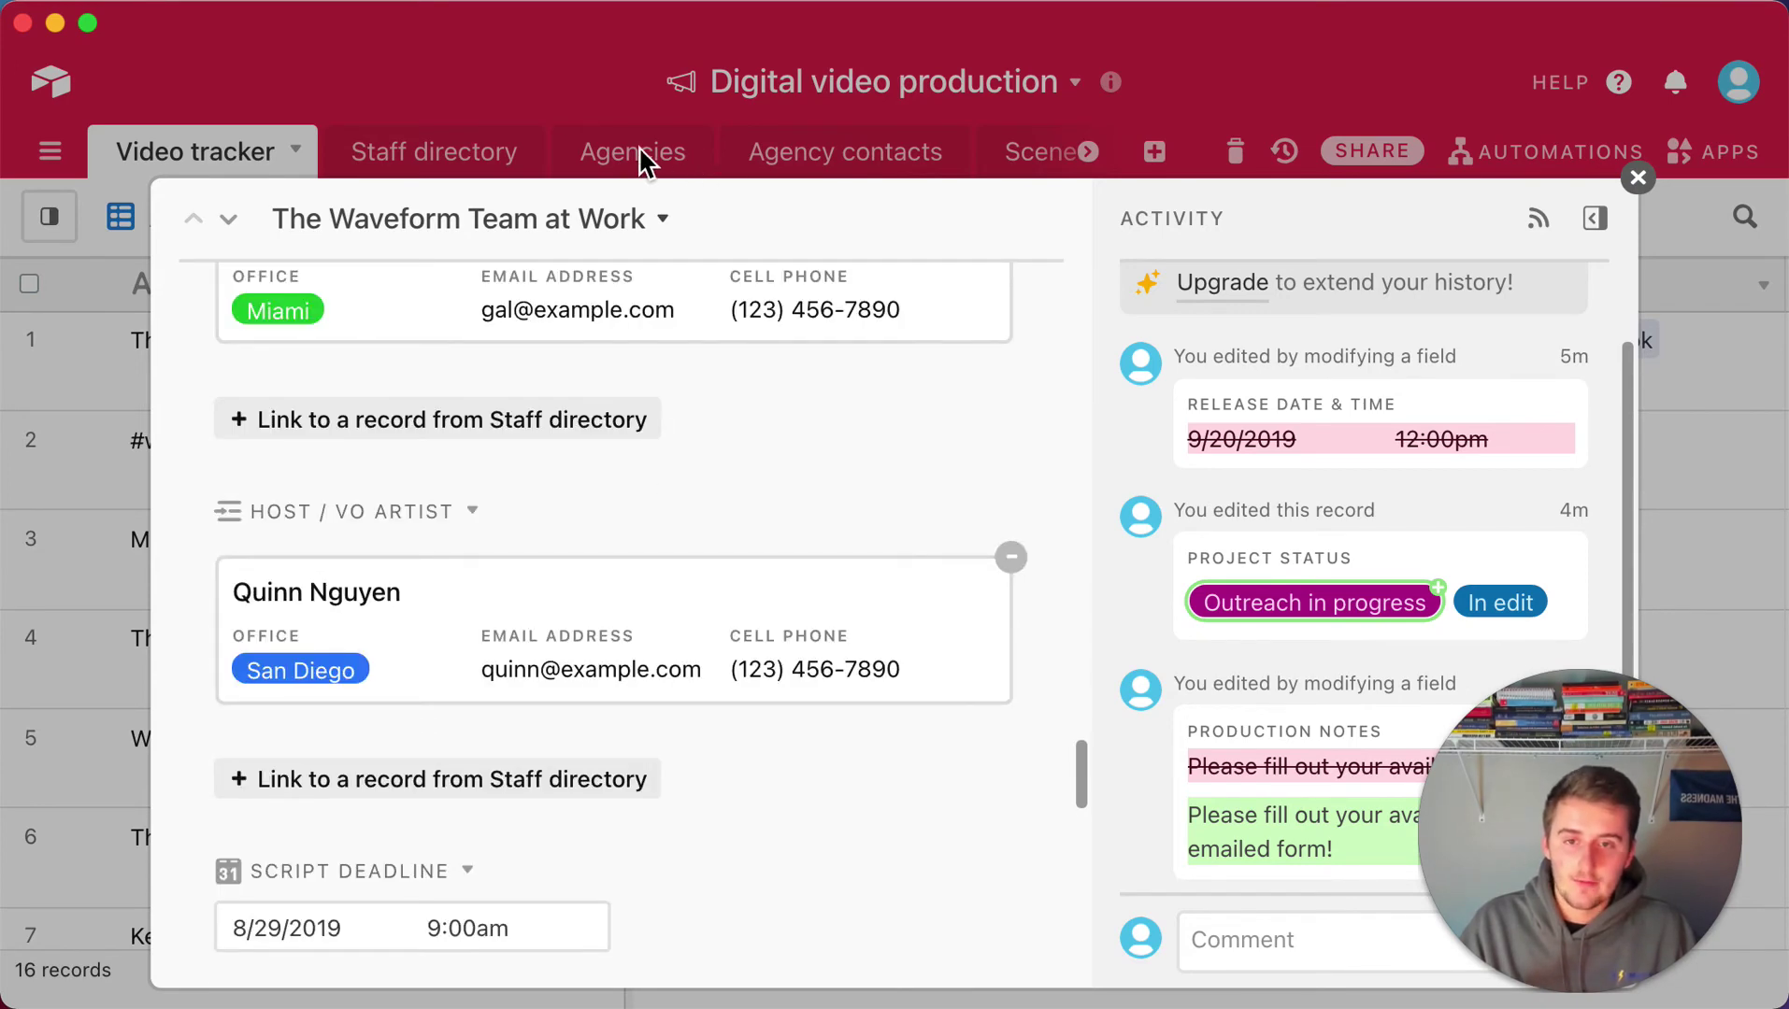
pyautogui.press('Escape')
# Open the Agency contacts table and look through its contacts grouped by agency
pyautogui.click(818, 155)
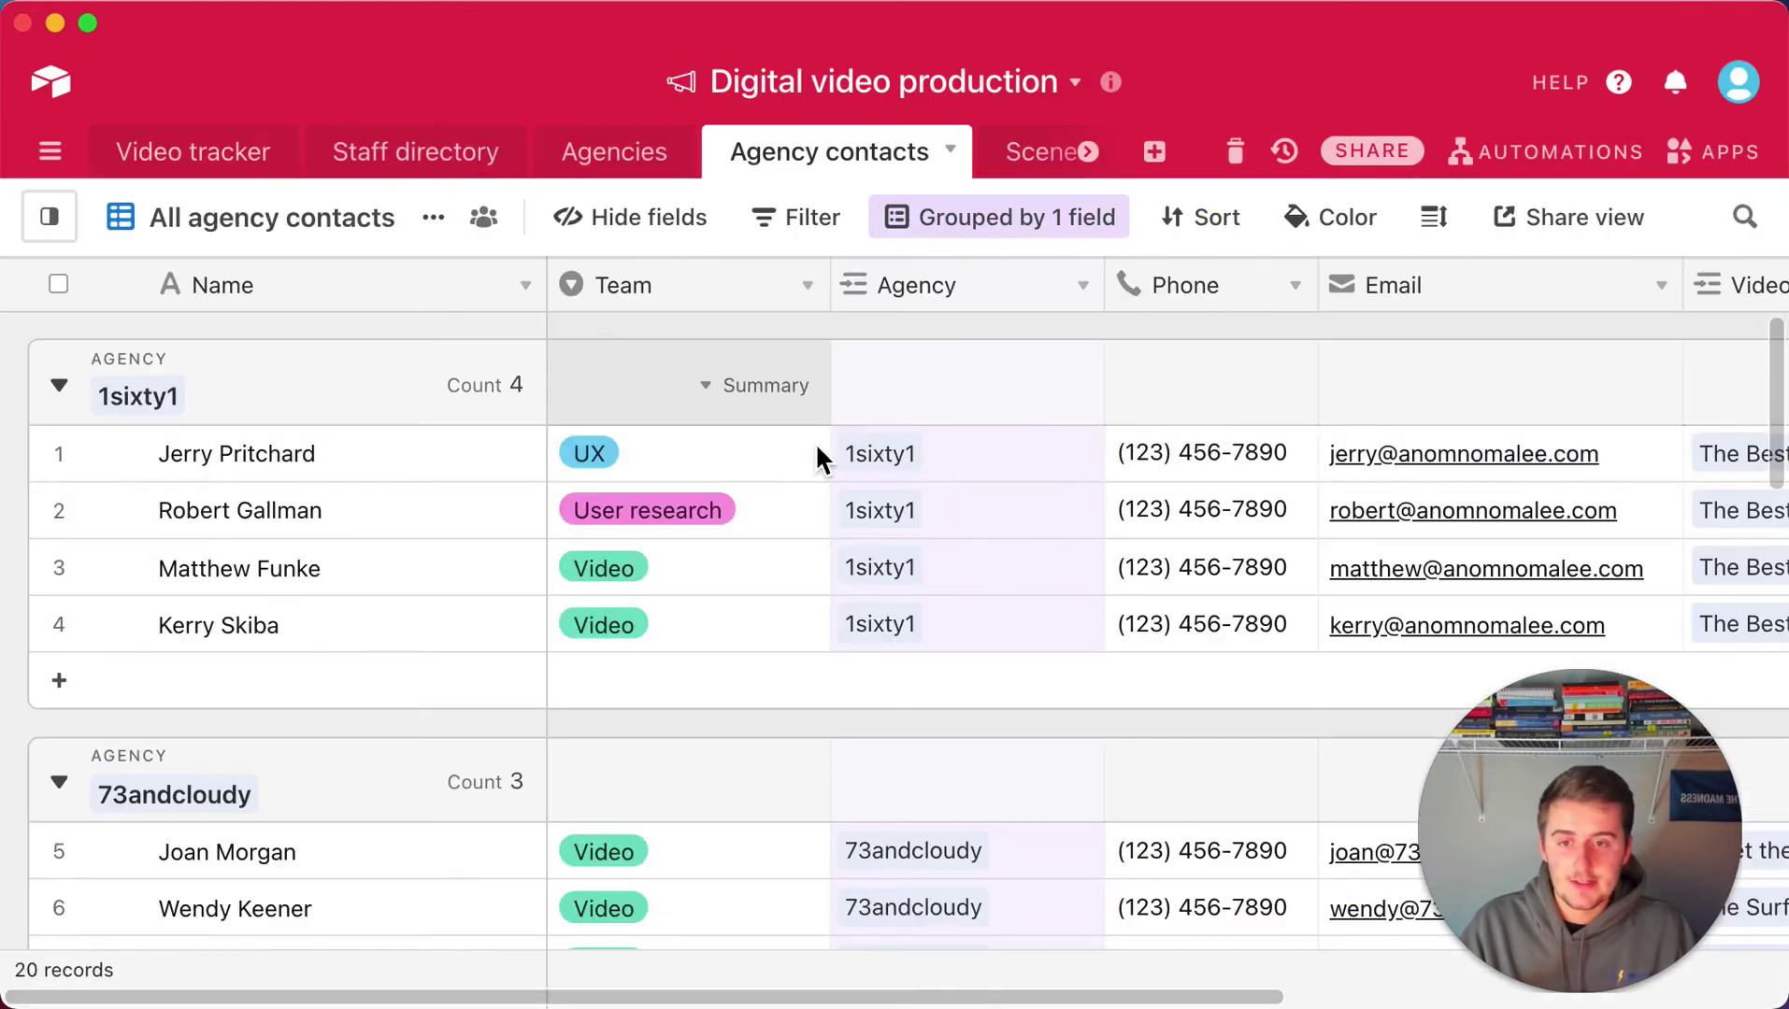
pyautogui.scroll(-1, 348, 581)
pyautogui.scroll(-5, 348, 581)
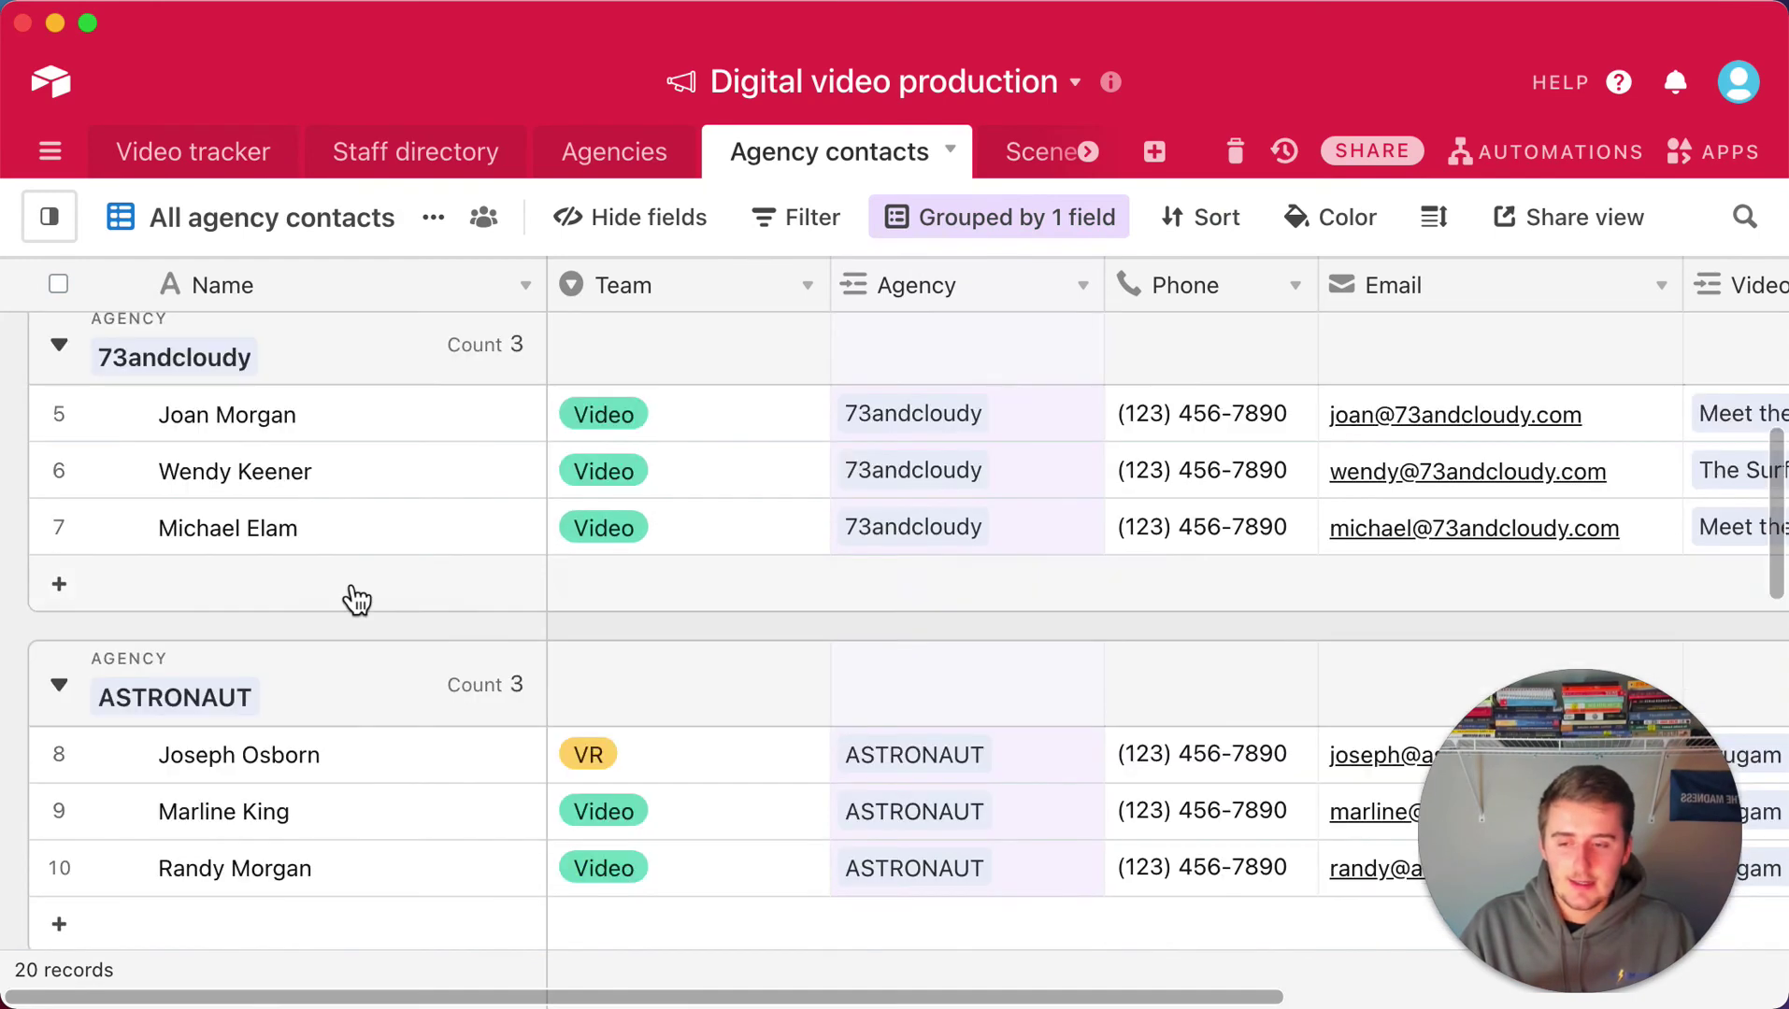
pyautogui.scroll(3, 348, 591)
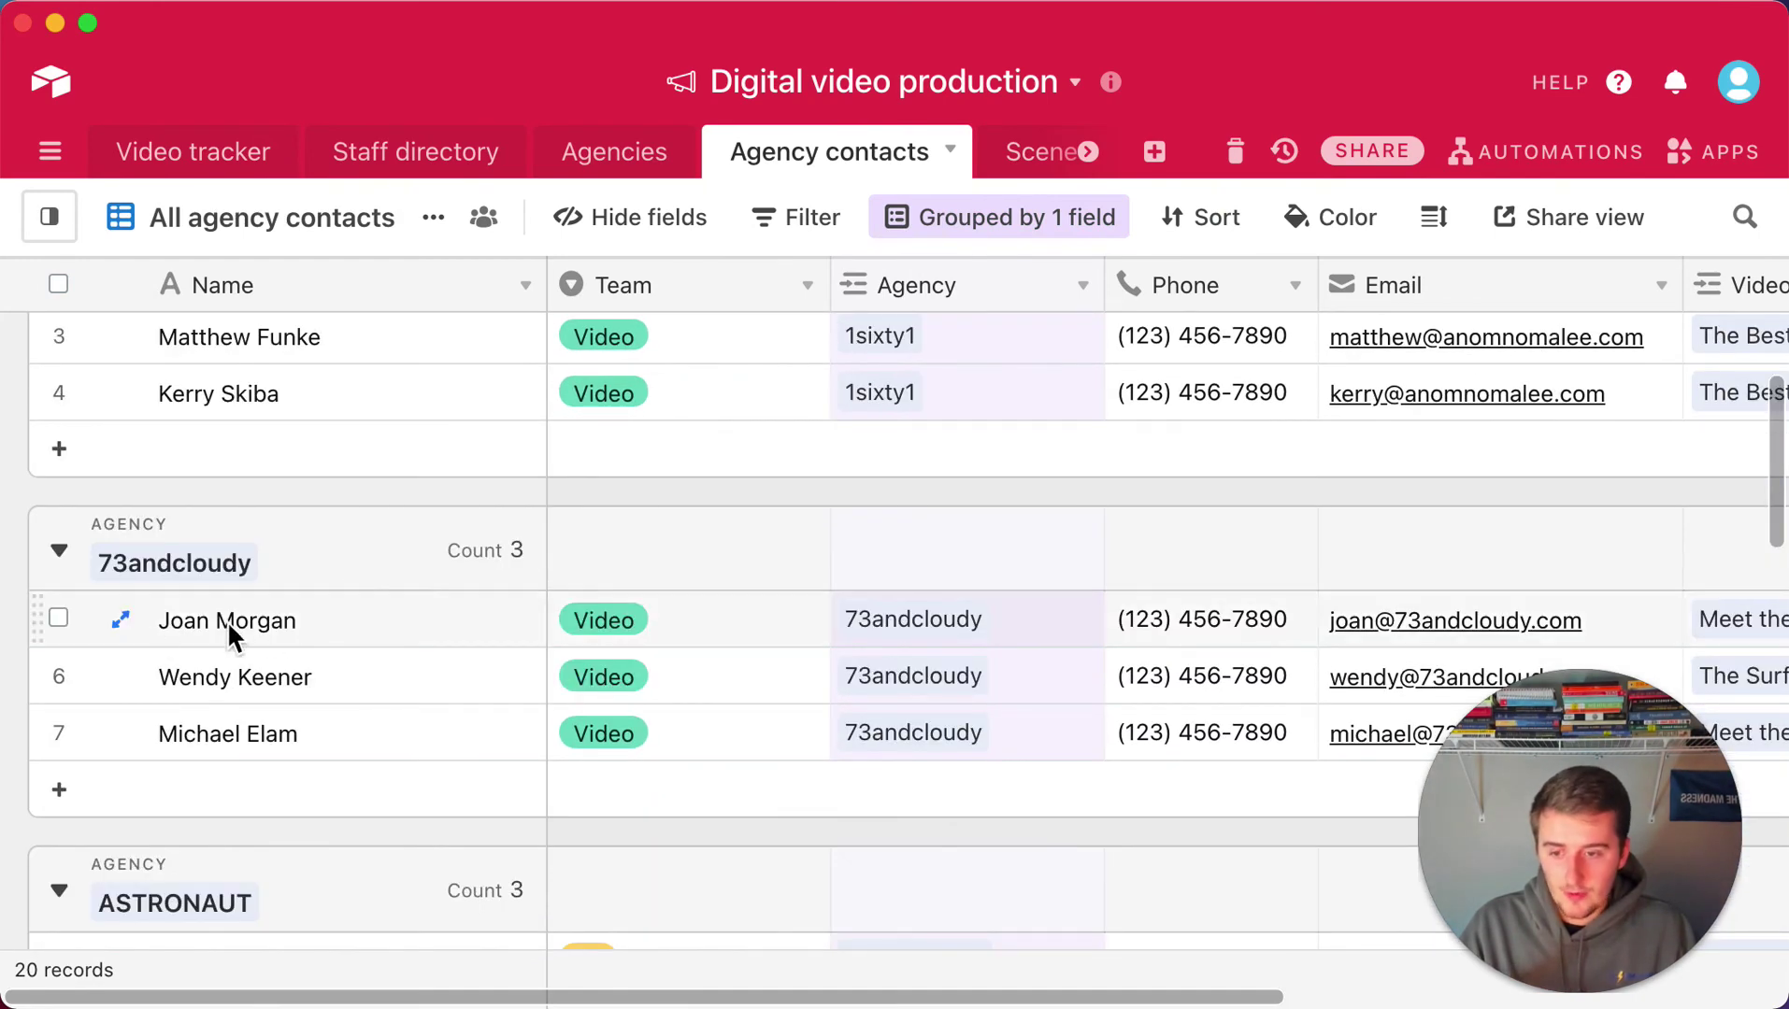
pyautogui.scroll(1, 280, 620)
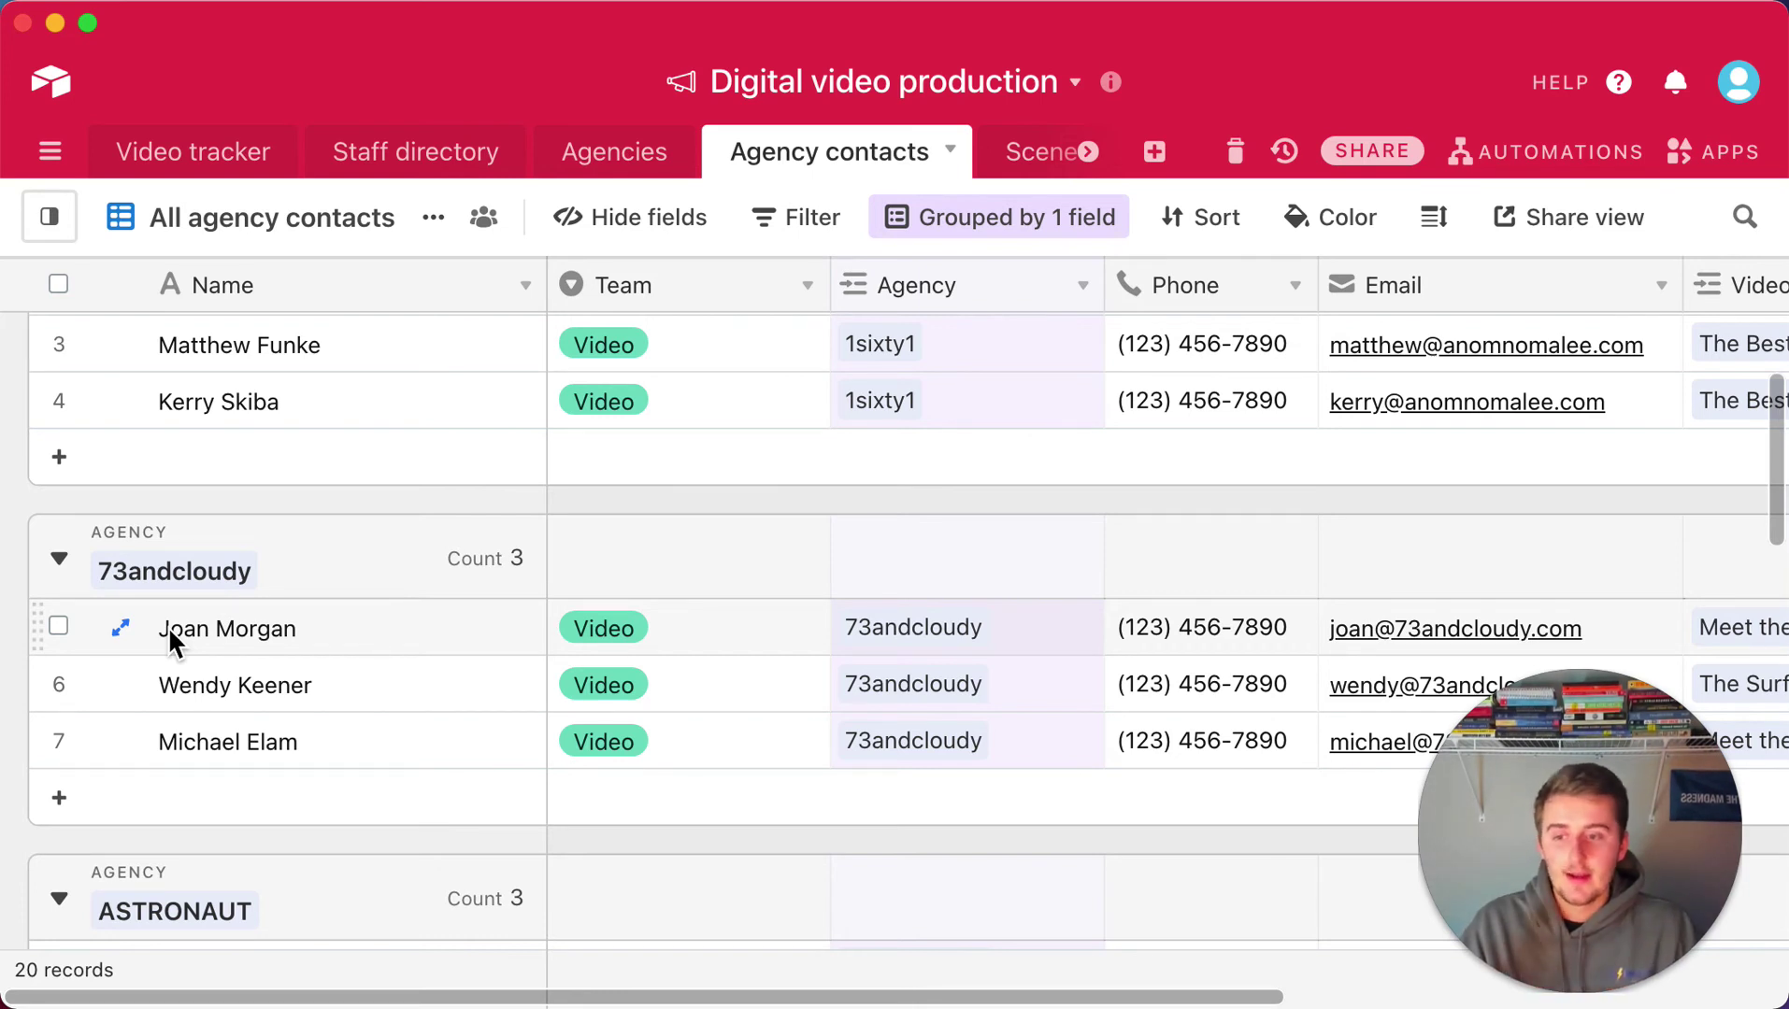
# Expand the first contact under 73andcloudy, check its linked agency and videos, and close the record
pyautogui.click(129, 630)
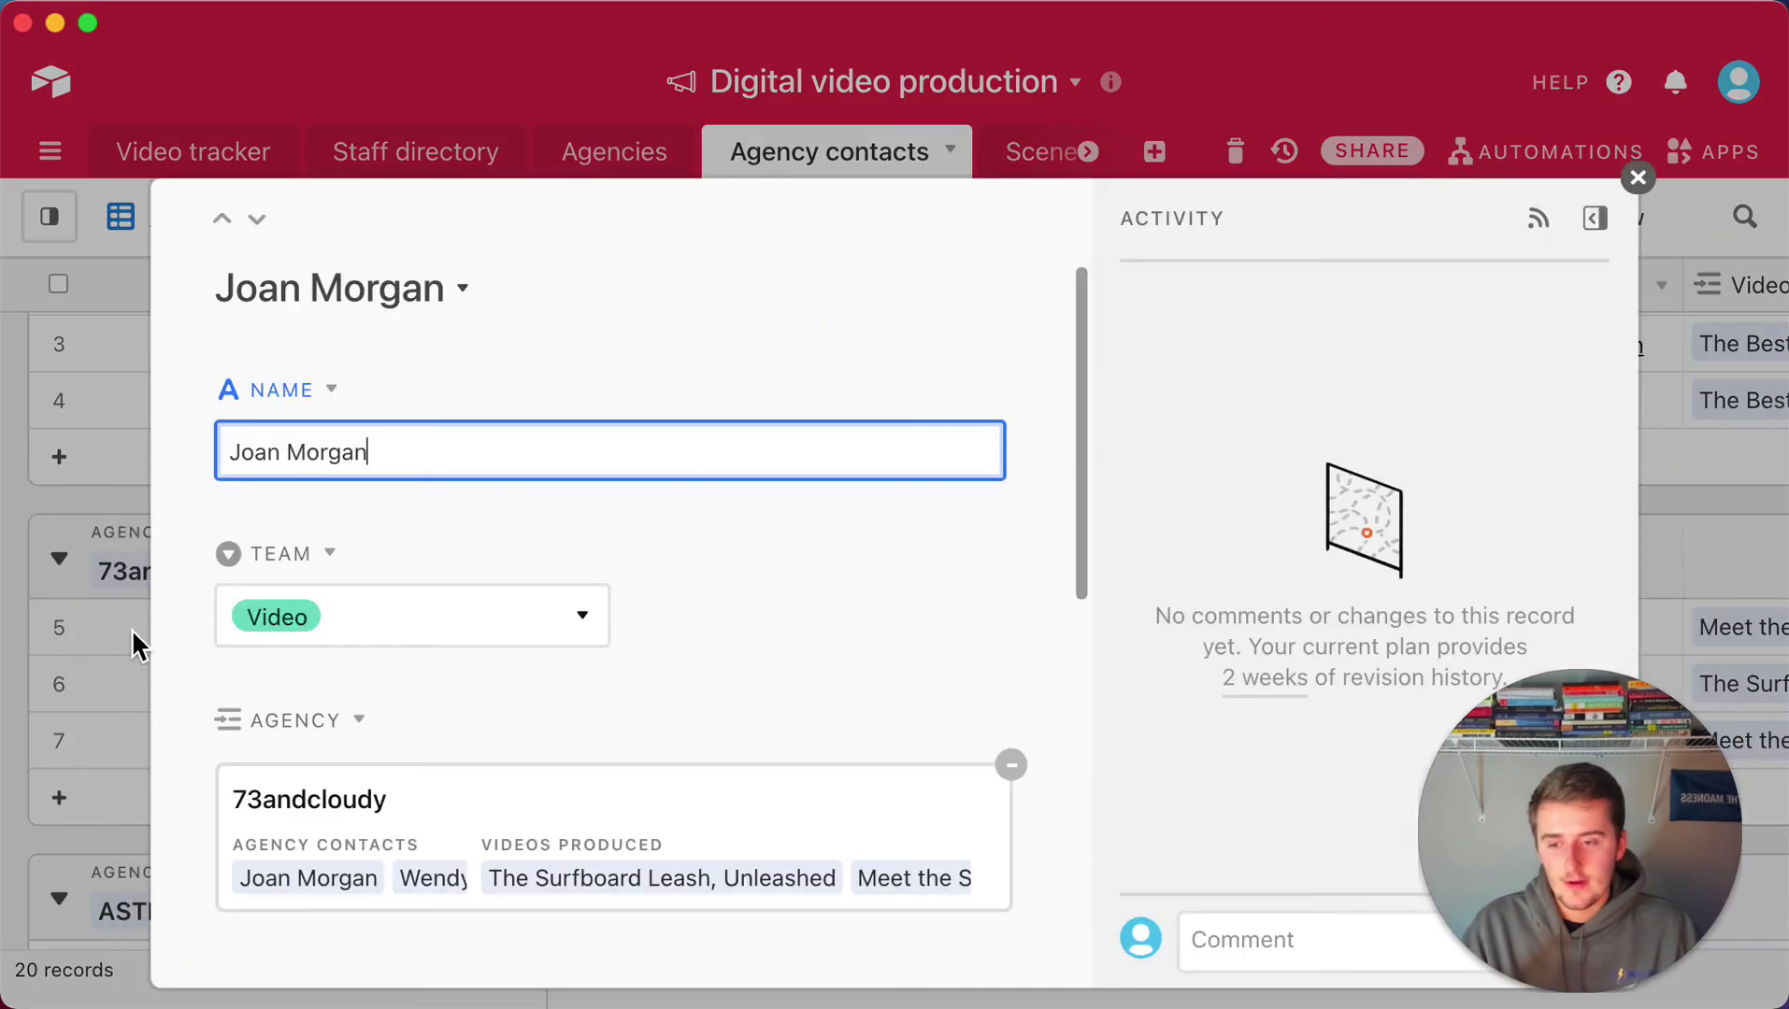
pyautogui.scroll(-3, 796, 593)
pyautogui.scroll(3, 795, 587)
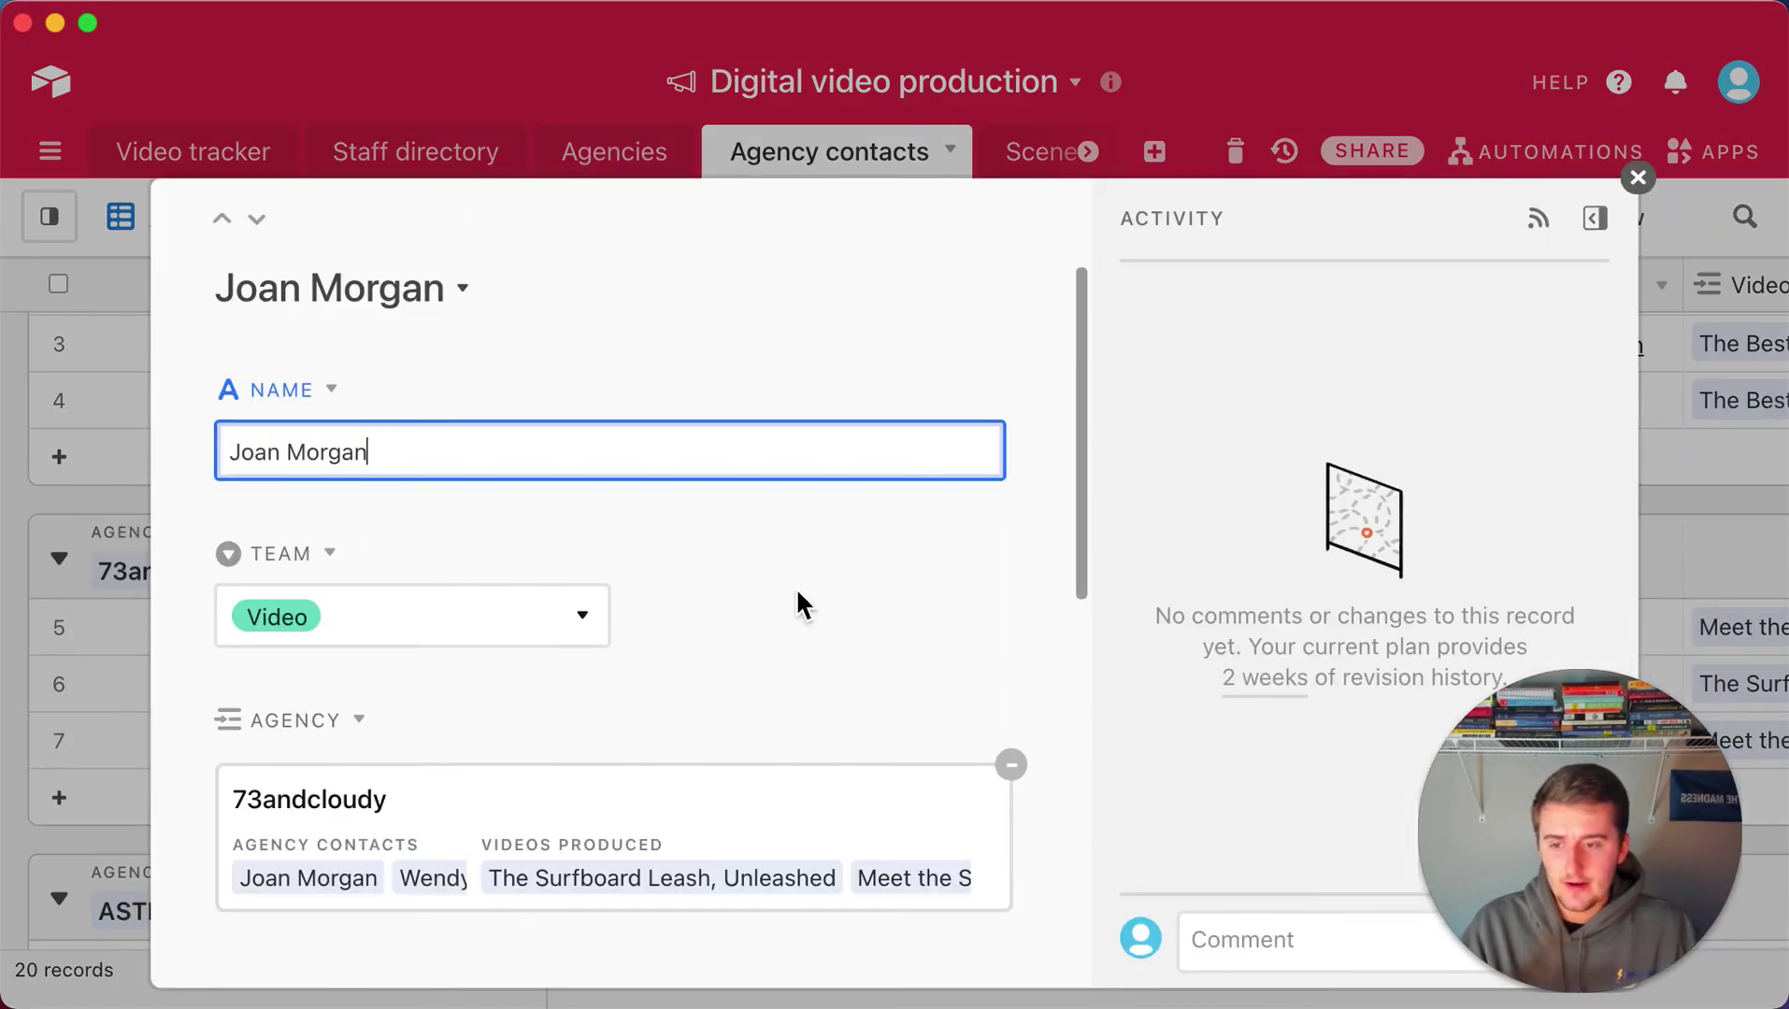
pyautogui.scroll(-6, 767, 605)
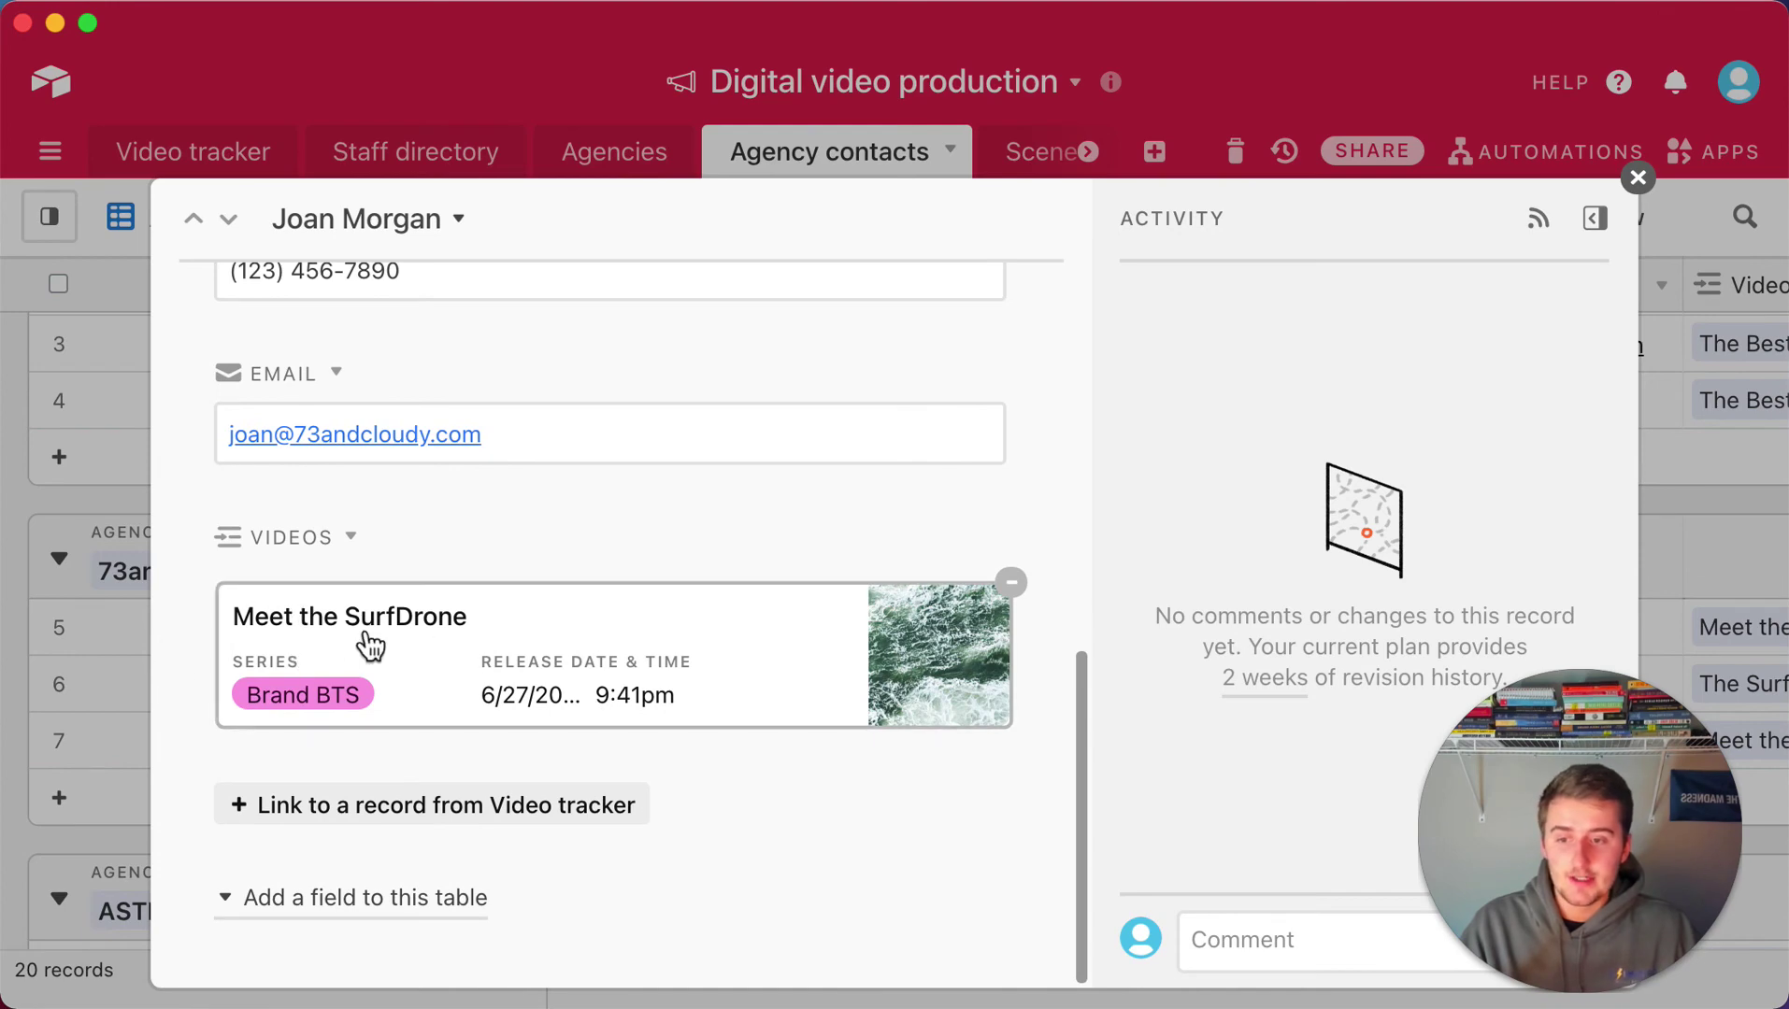
pyautogui.click(104, 666)
# Look through the Videos linked field for the contacts of each agency group
pyautogui.moveTo(388, 1000); pyautogui.dragTo(962, 995)
pyautogui.scroll(-15, 947, 673)
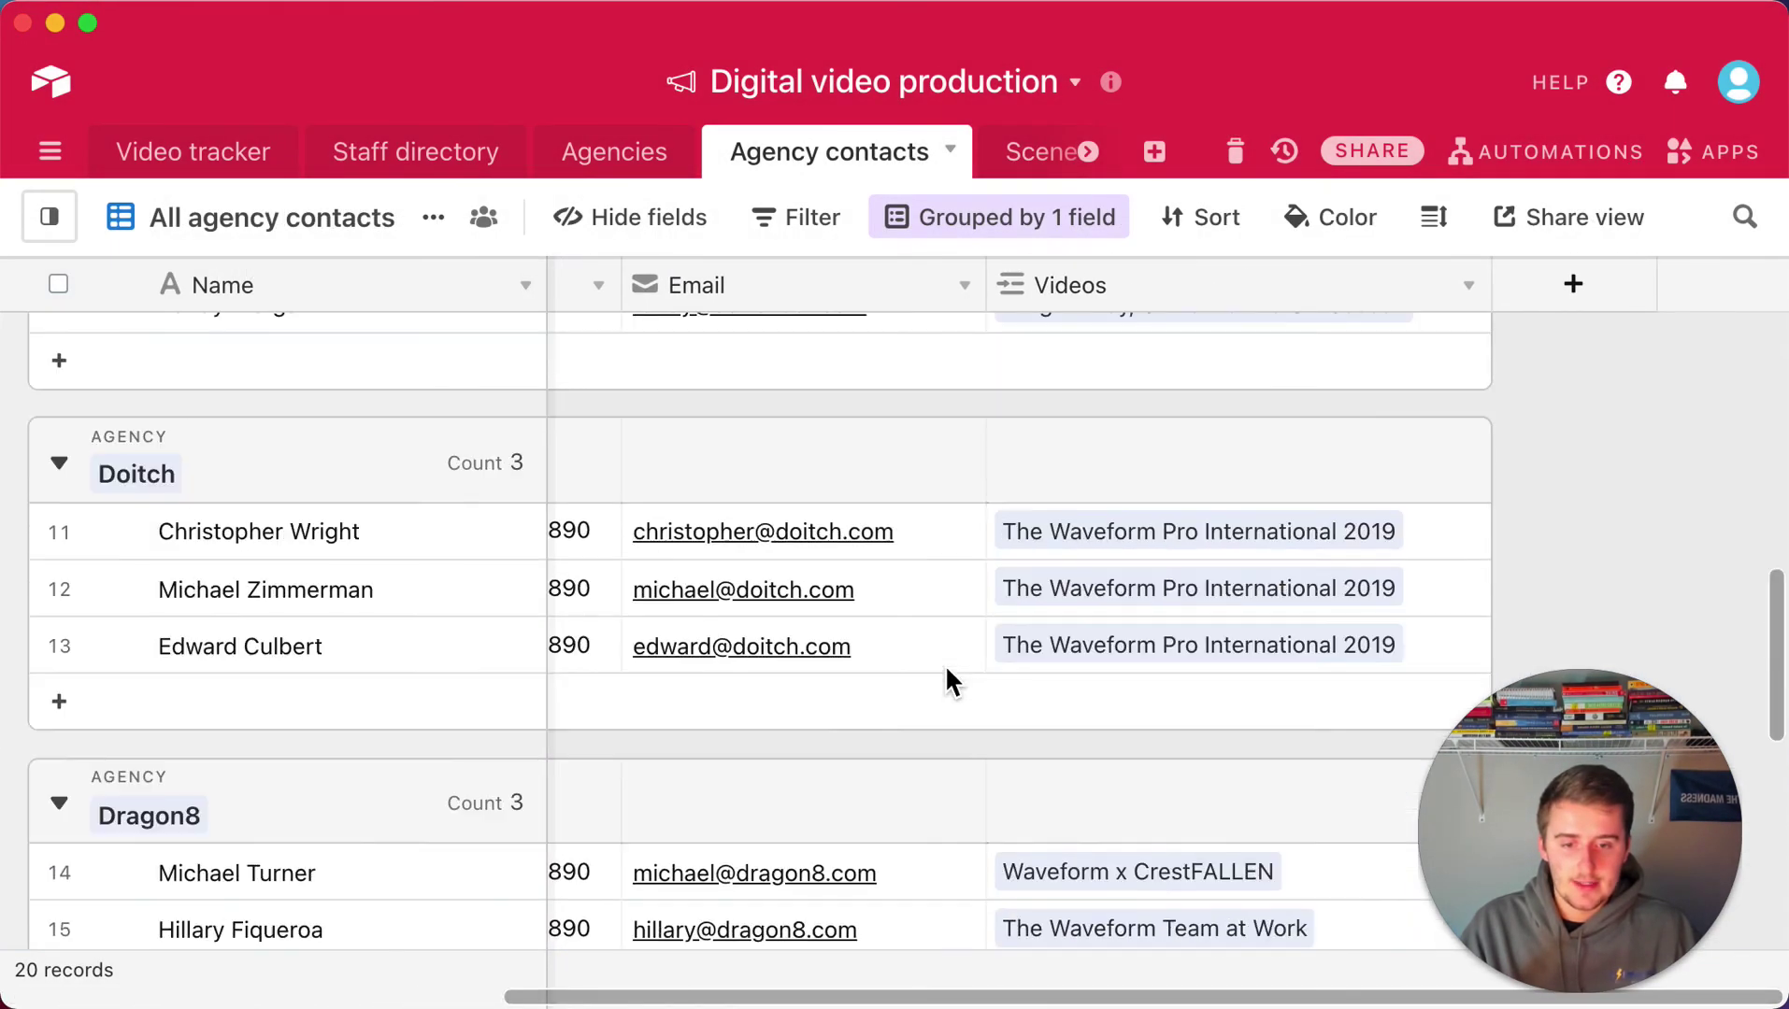
pyautogui.scroll(6, 947, 673)
pyautogui.scroll(10, 946, 663)
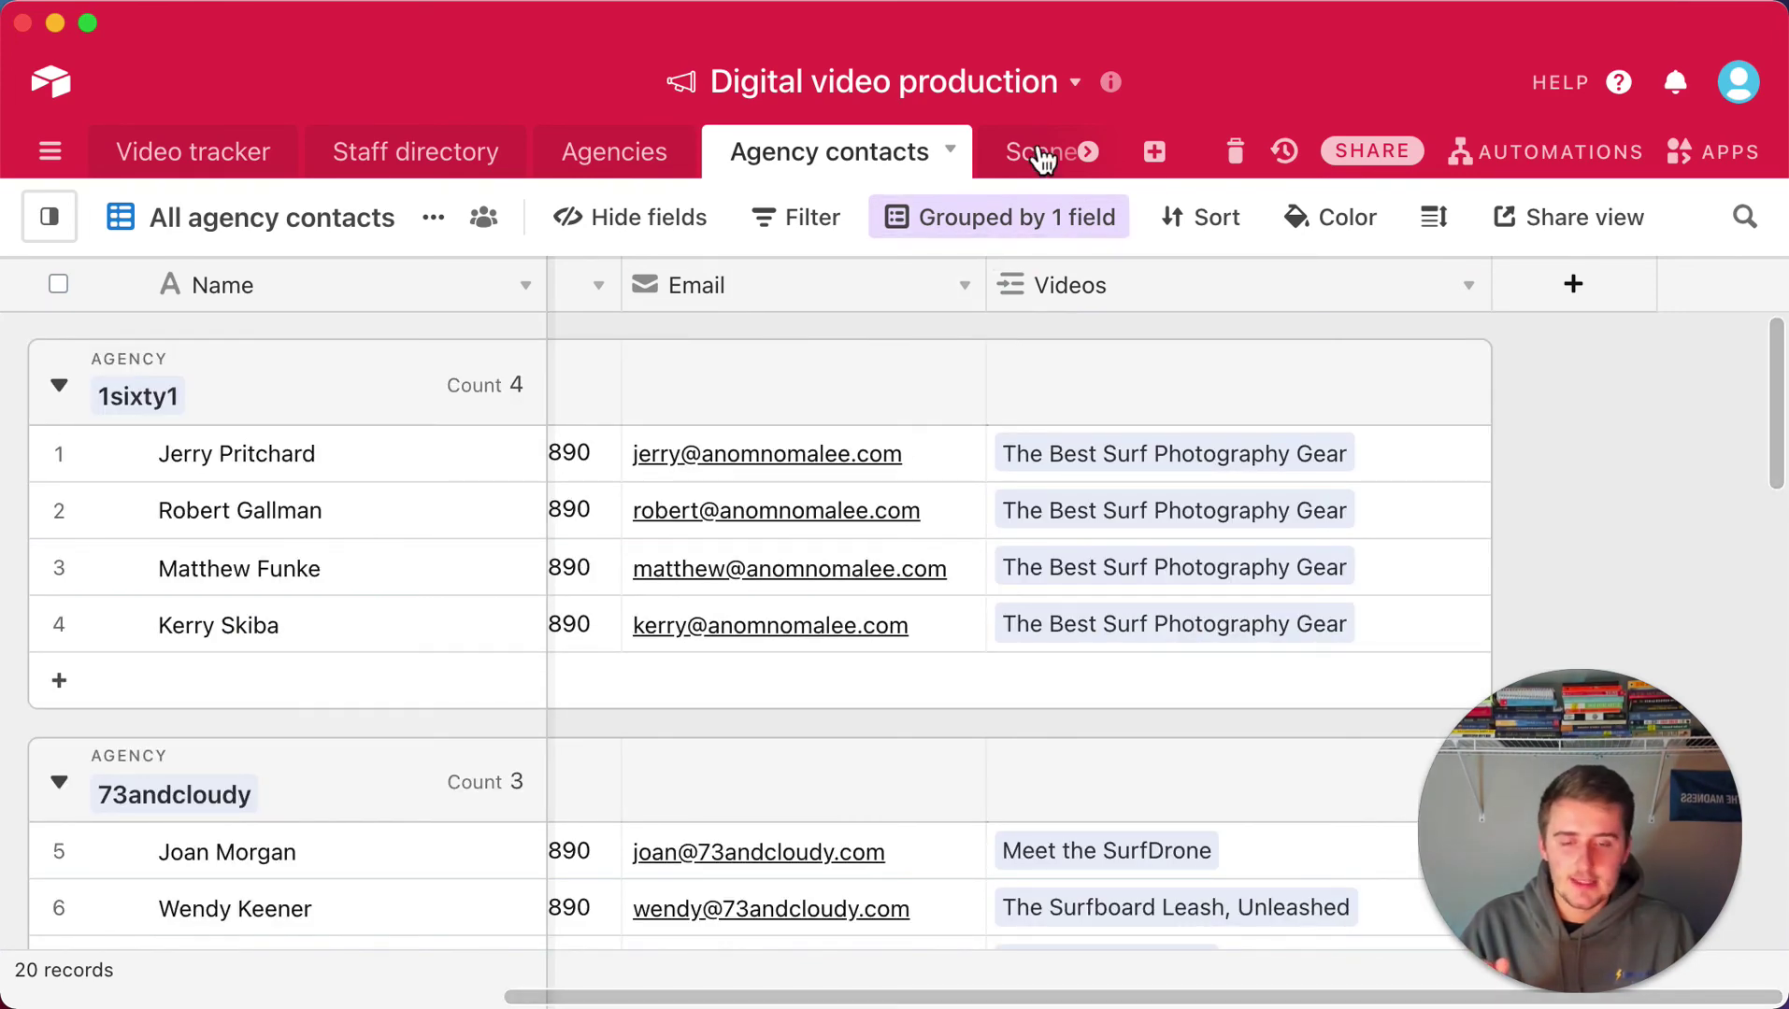
# Link the video When to Rent Gear and When to Buy Gear to the first contact under 1sixty1
pyautogui.click(1387, 460)
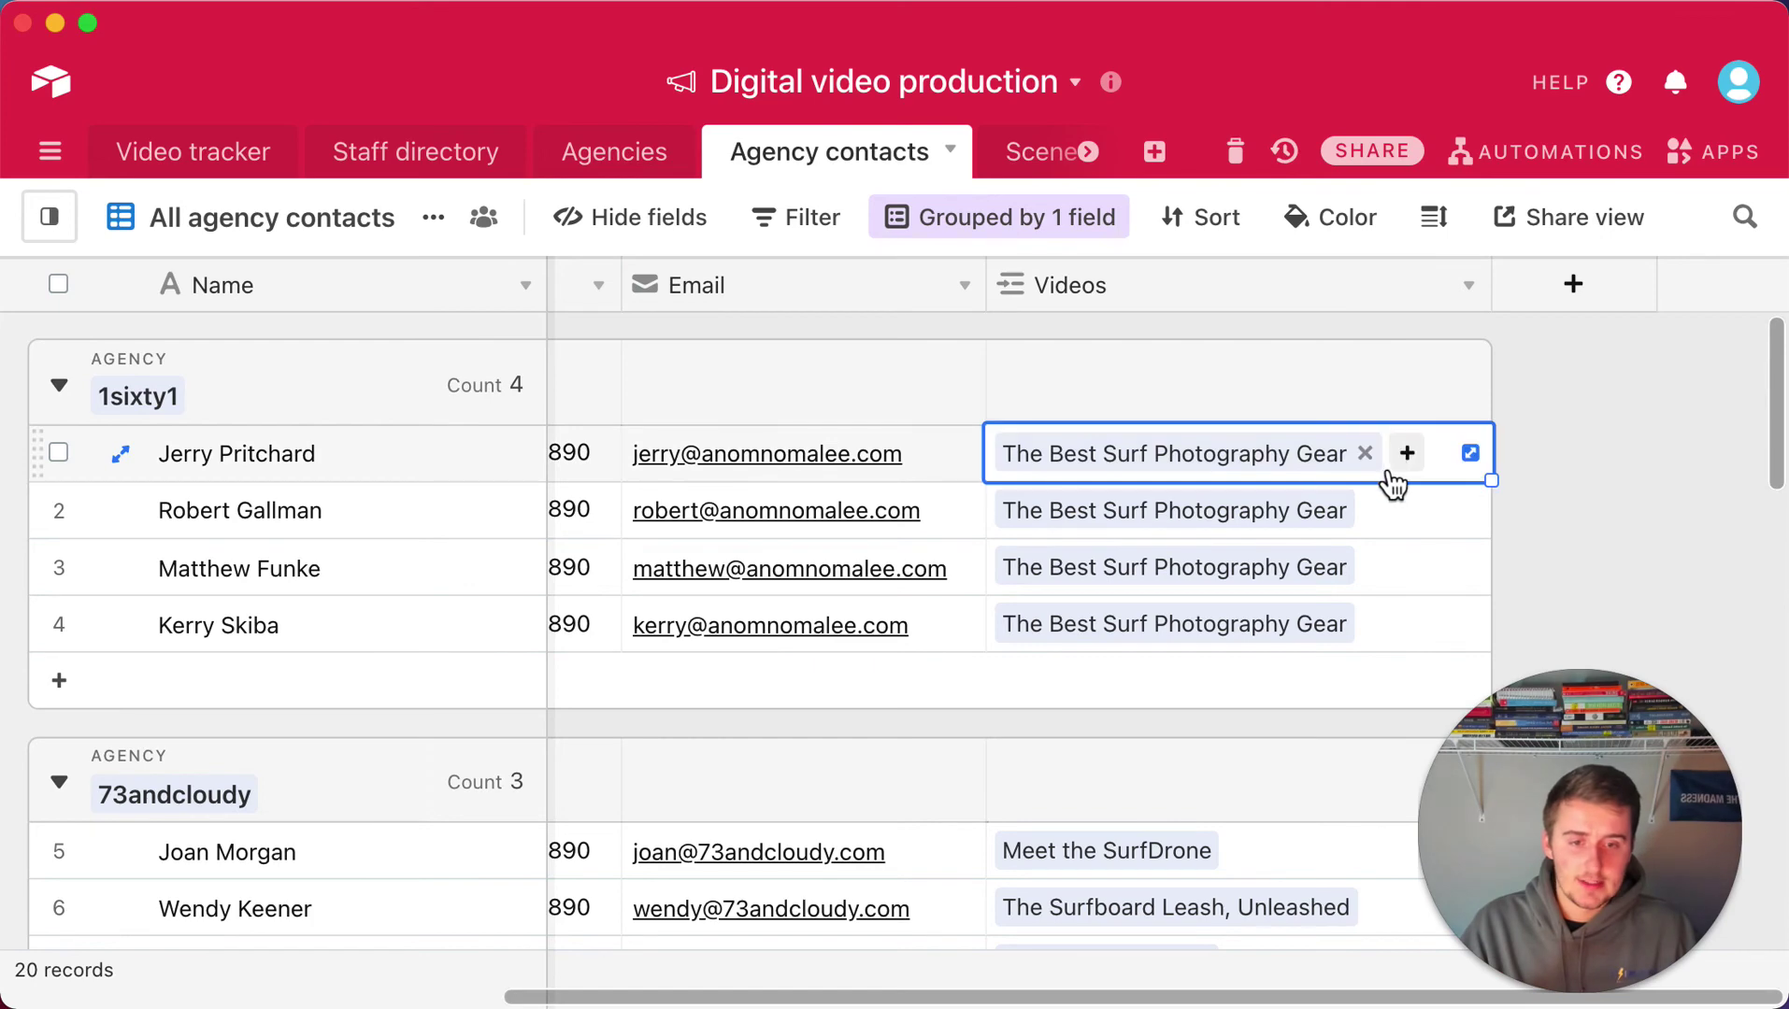
pyautogui.click(1406, 454)
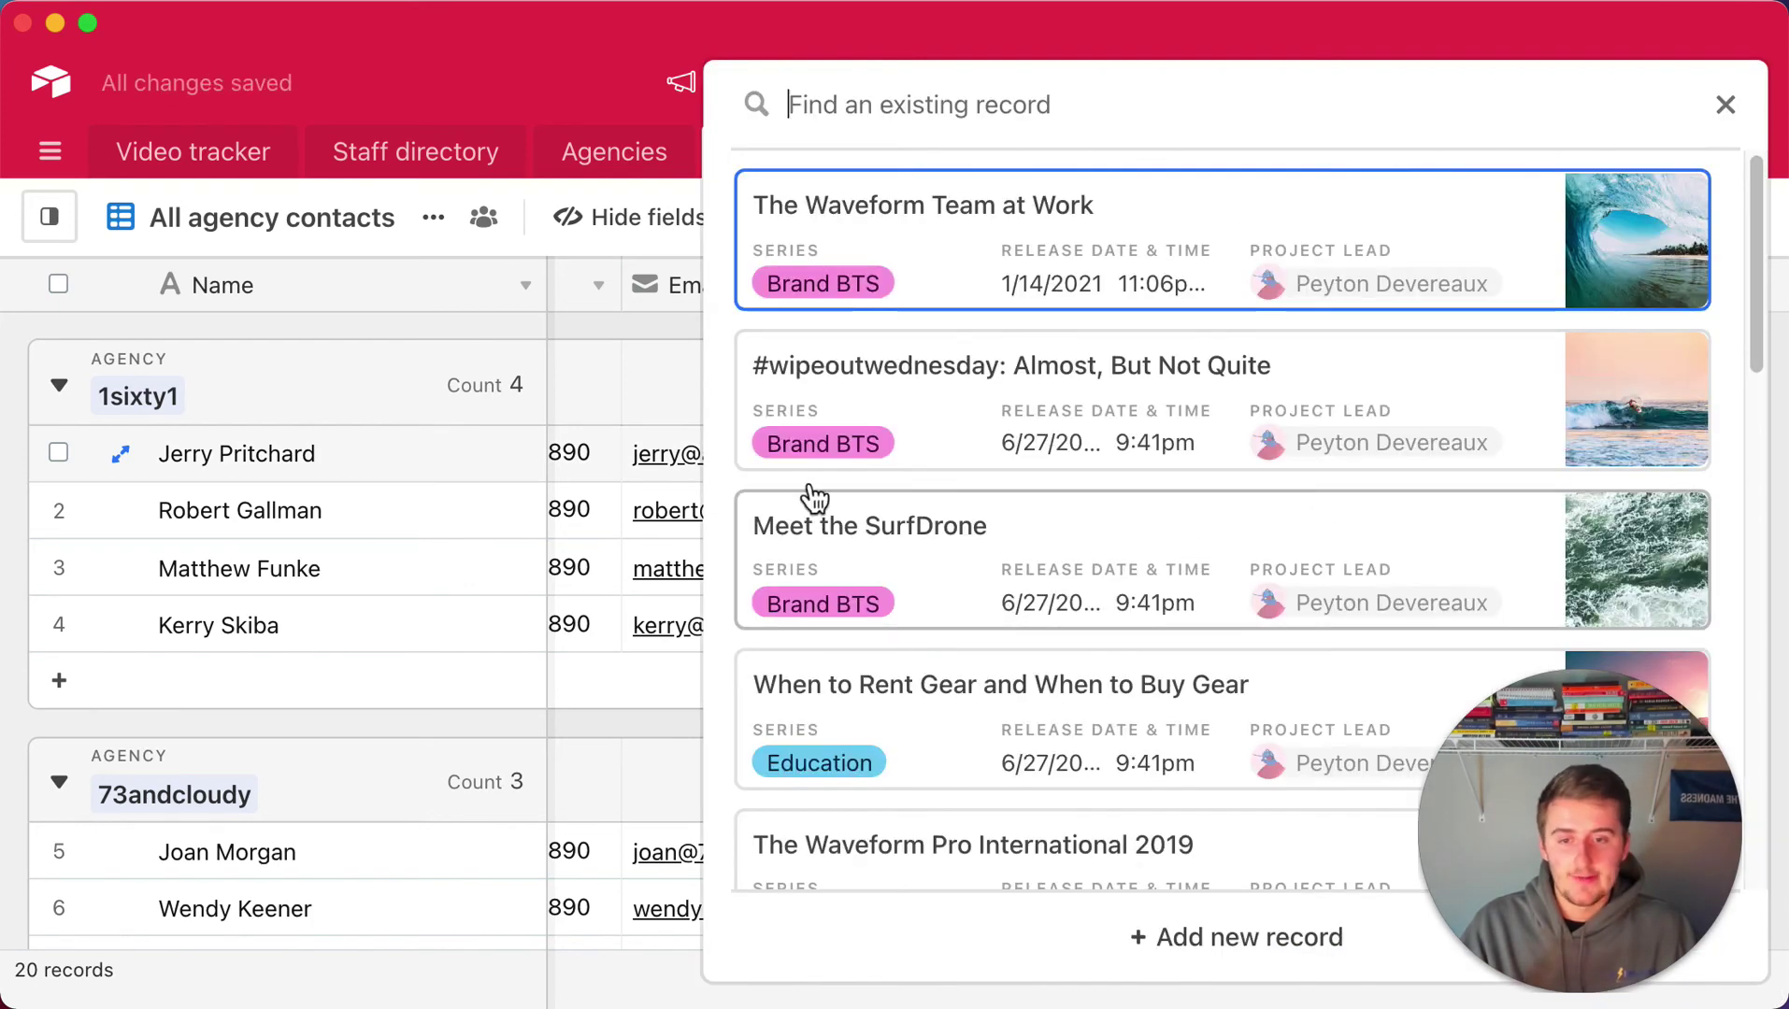
pyautogui.scroll(-3, 822, 559)
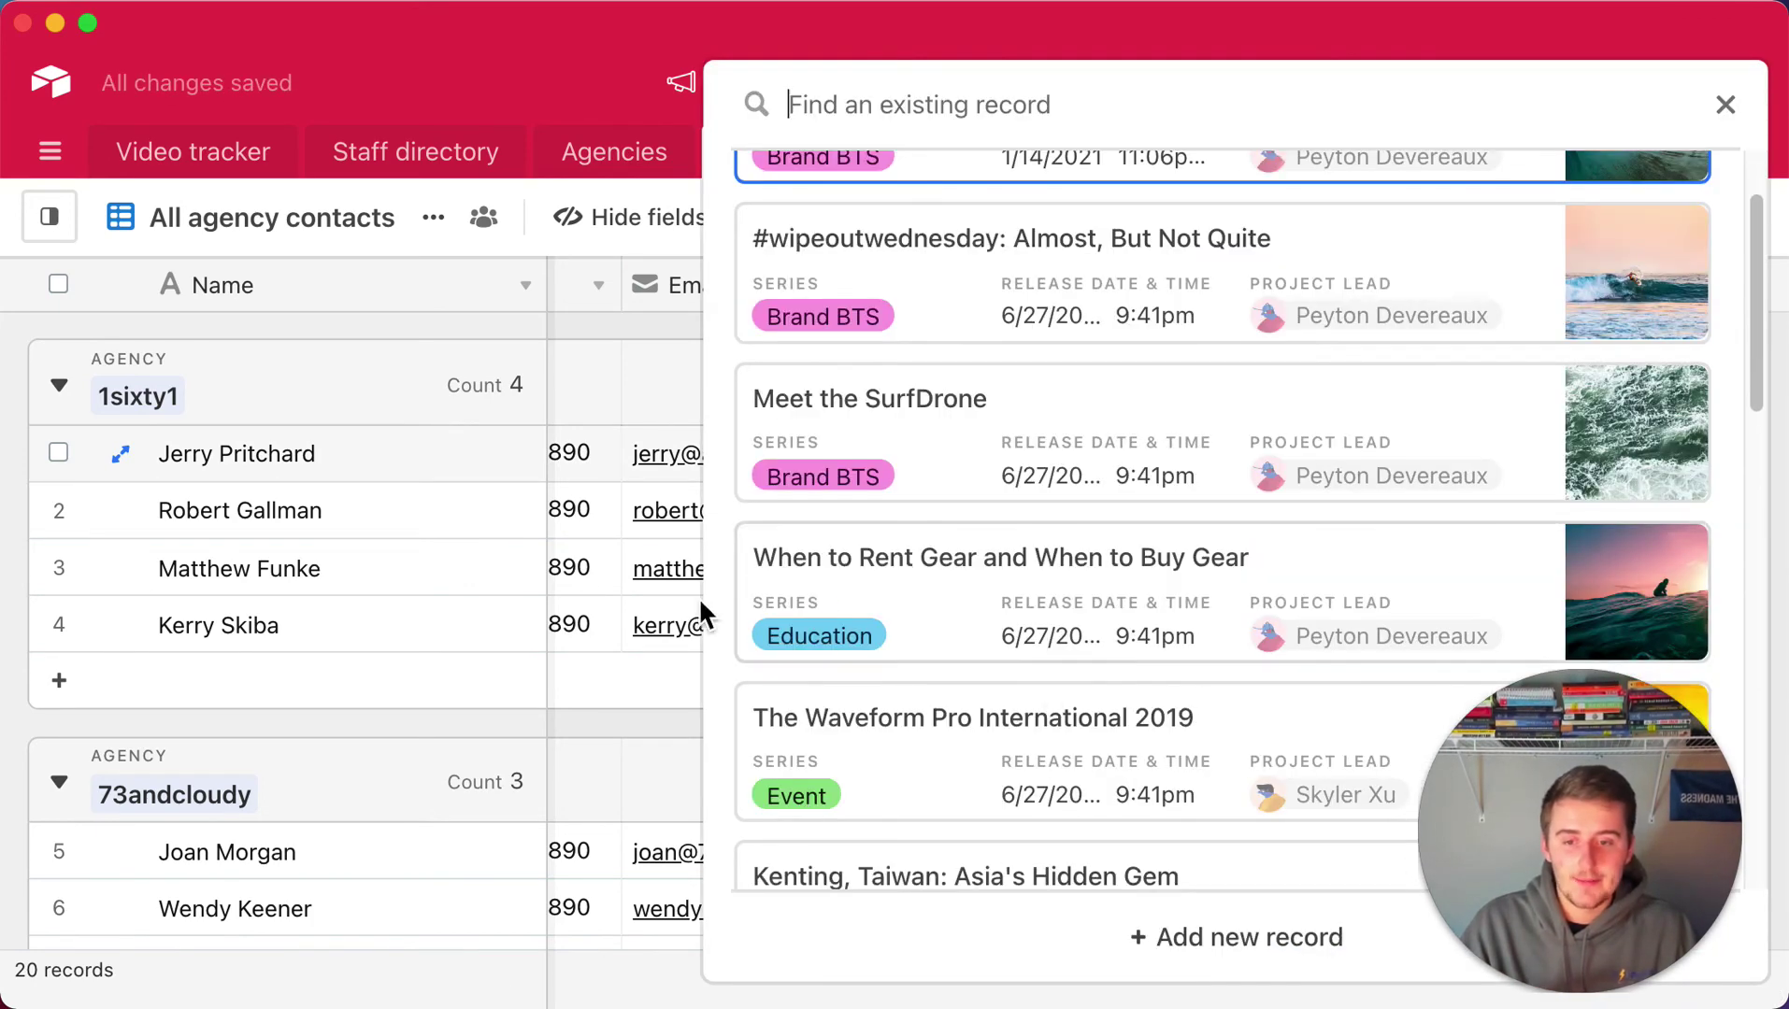
pyautogui.click(905, 601)
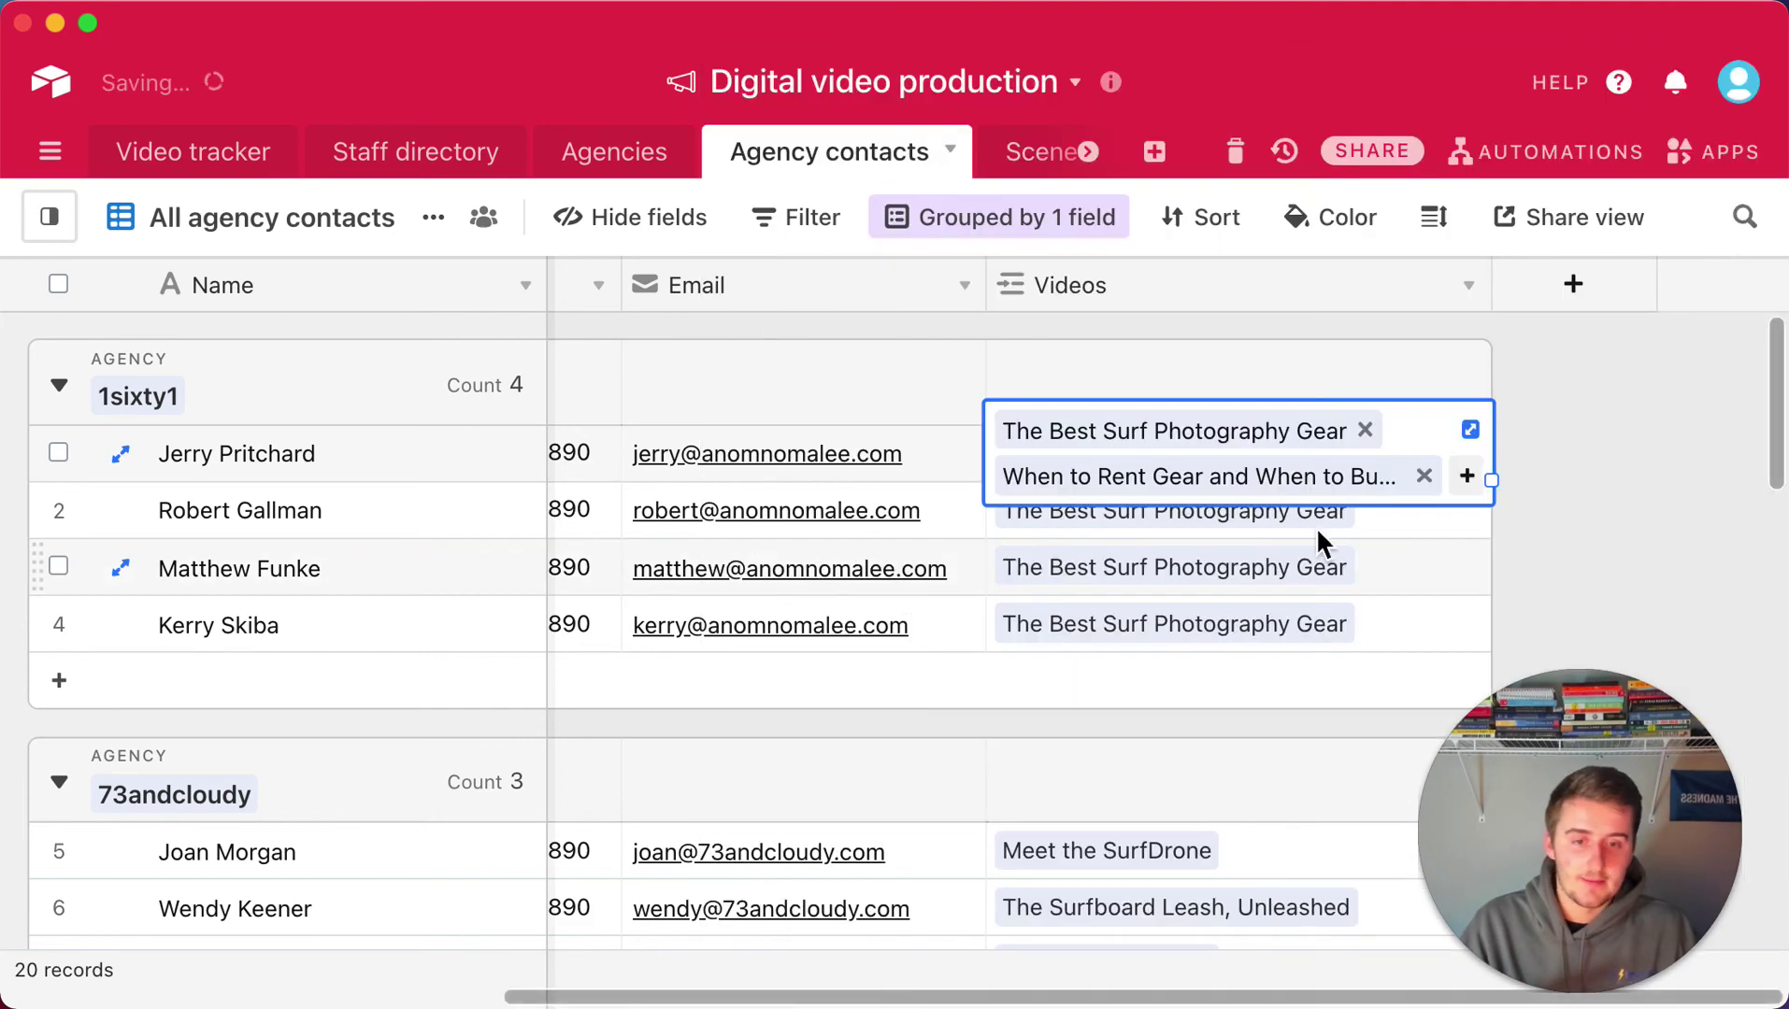
# Expand the first contact under 1sixty1, check its linked video records, and close the record
pyautogui.click(131, 466)
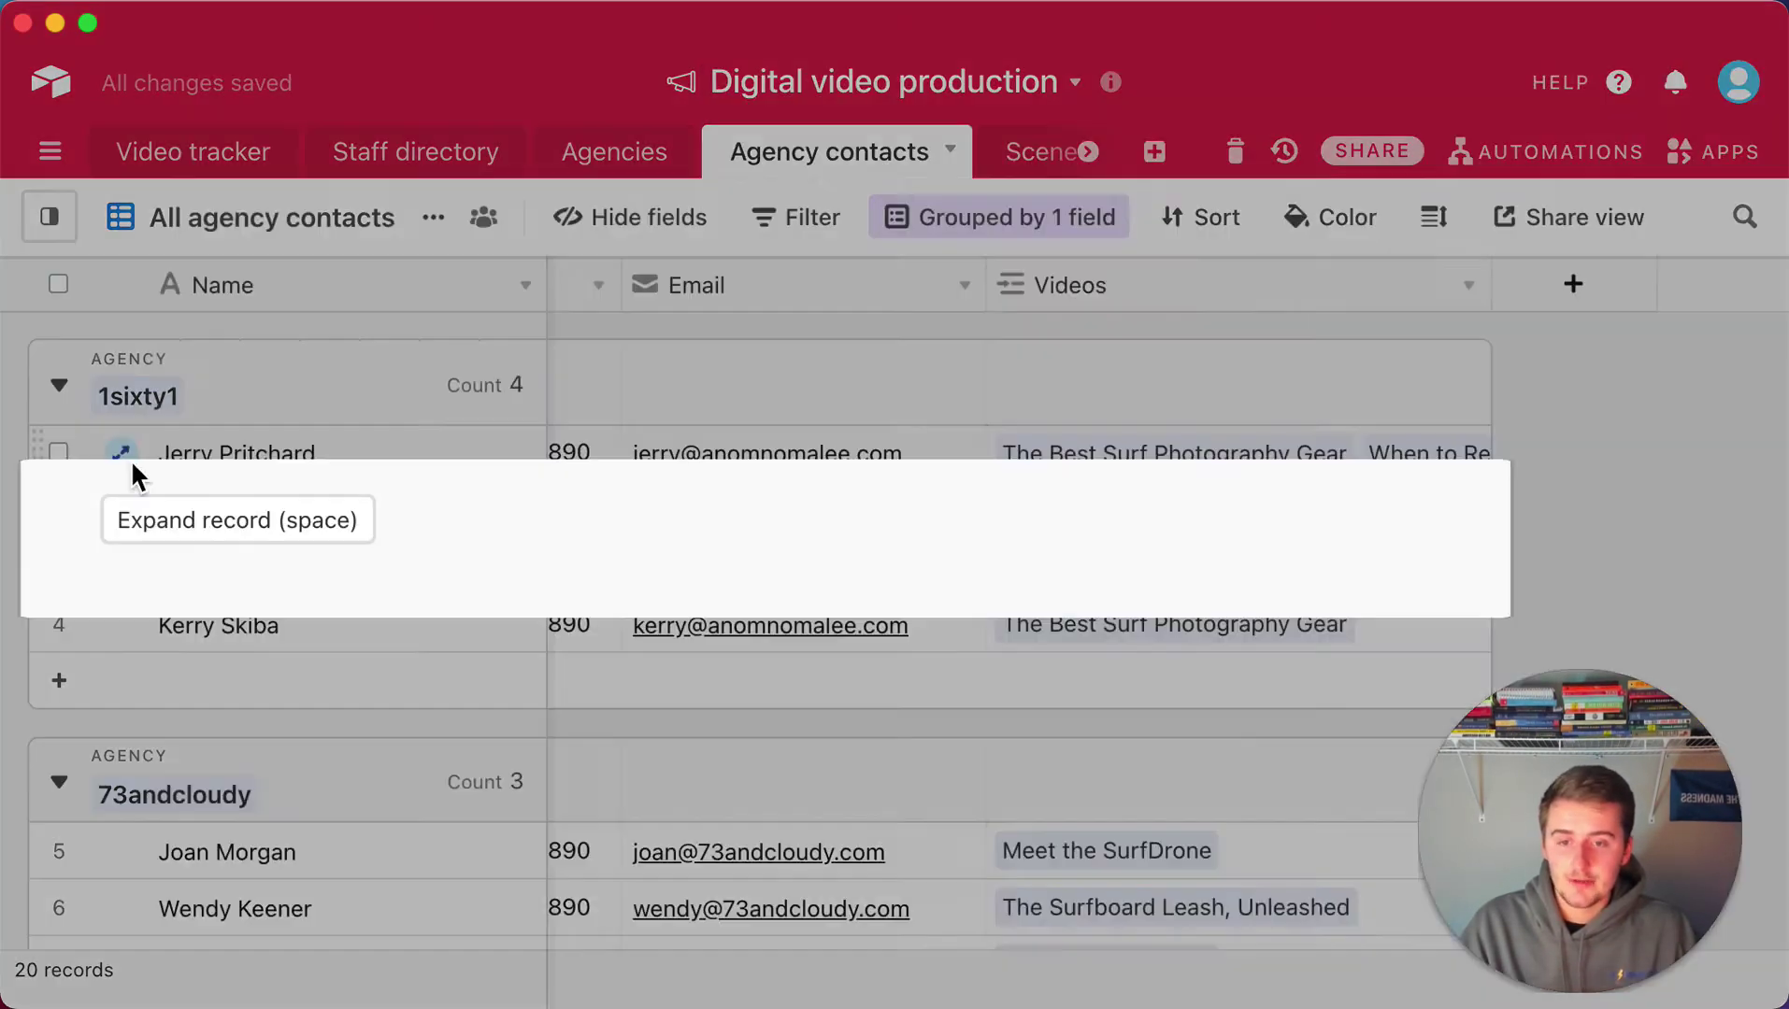
pyautogui.scroll(-10, 391, 556)
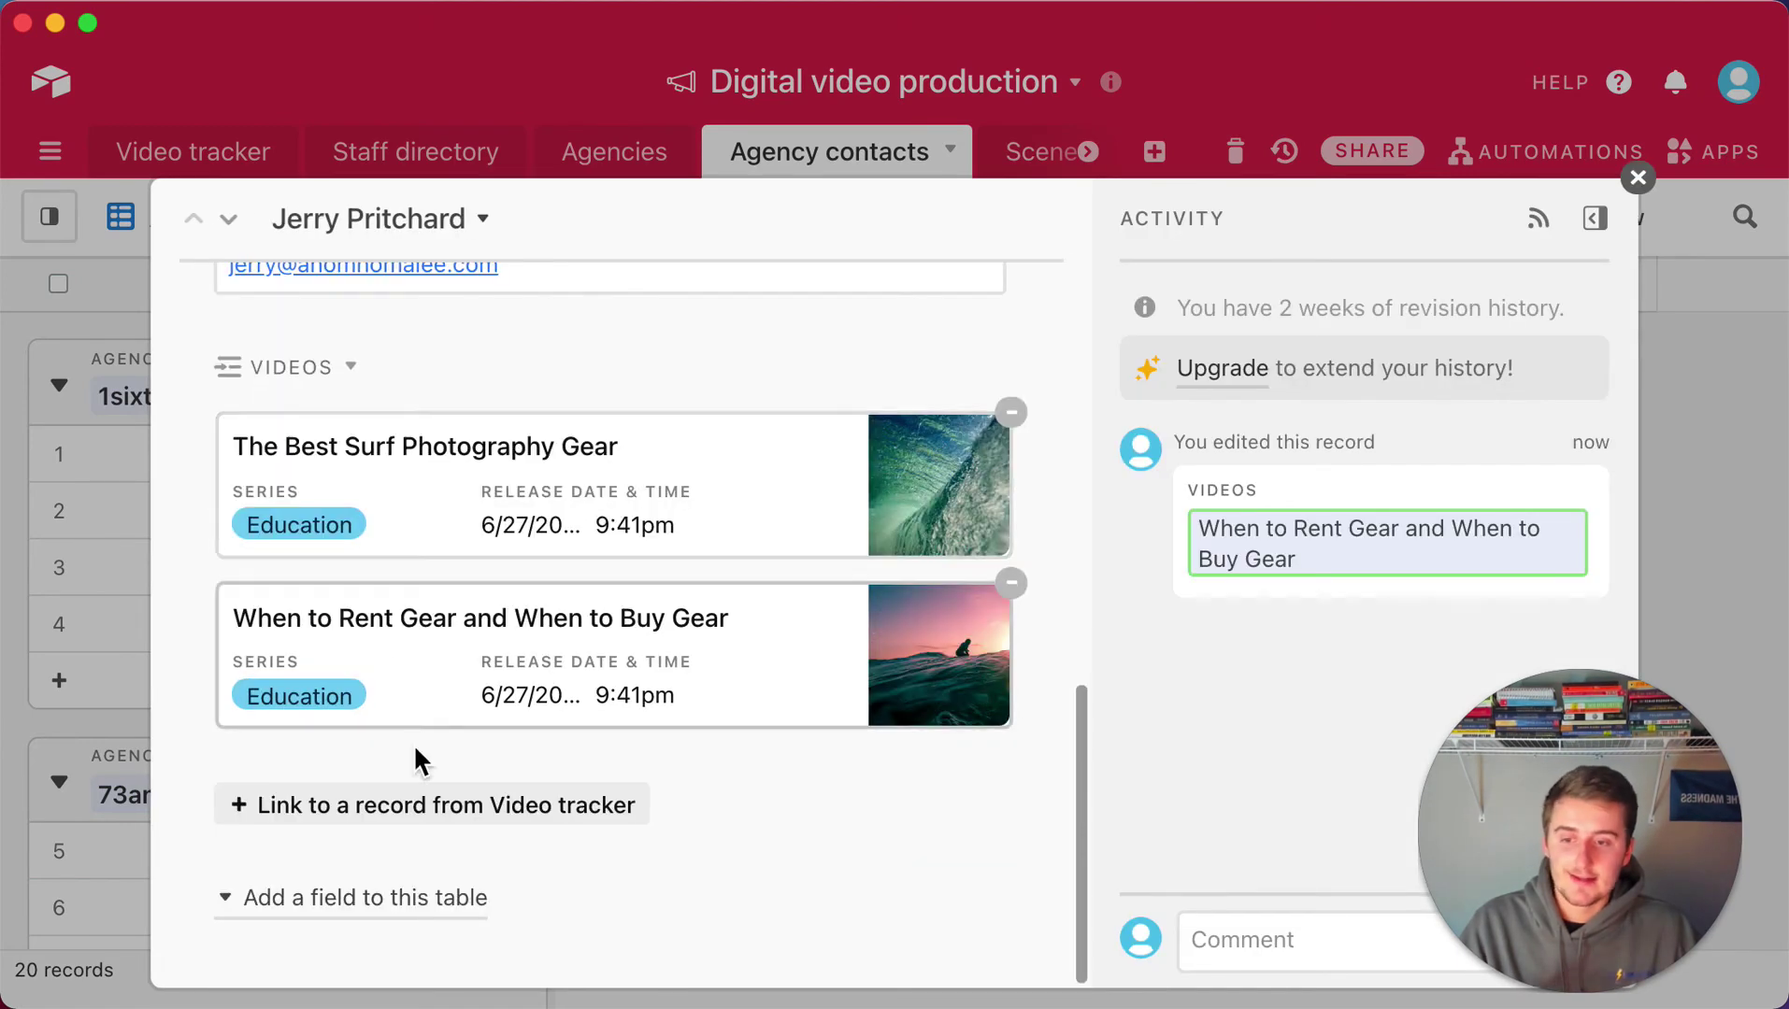
pyautogui.click(110, 677)
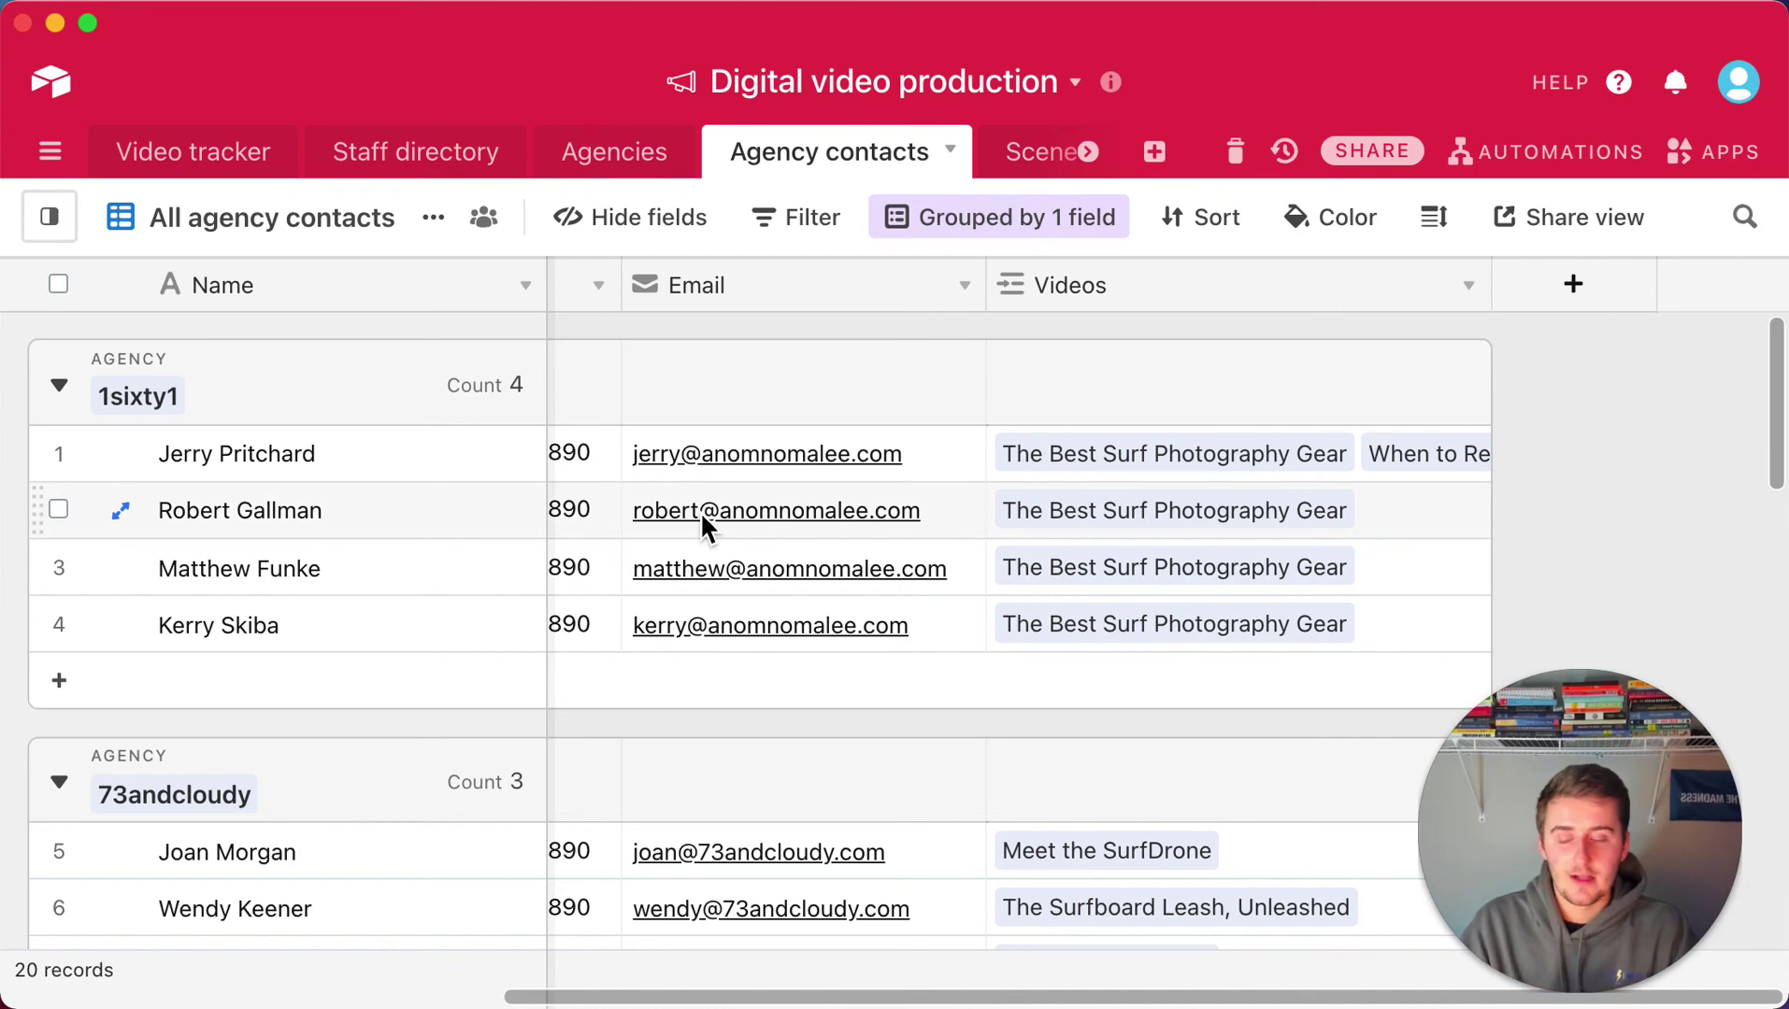
# View the Scenes table briefly, return to Agency contacts, and look over its fields back to Team
pyautogui.click(1021, 167)
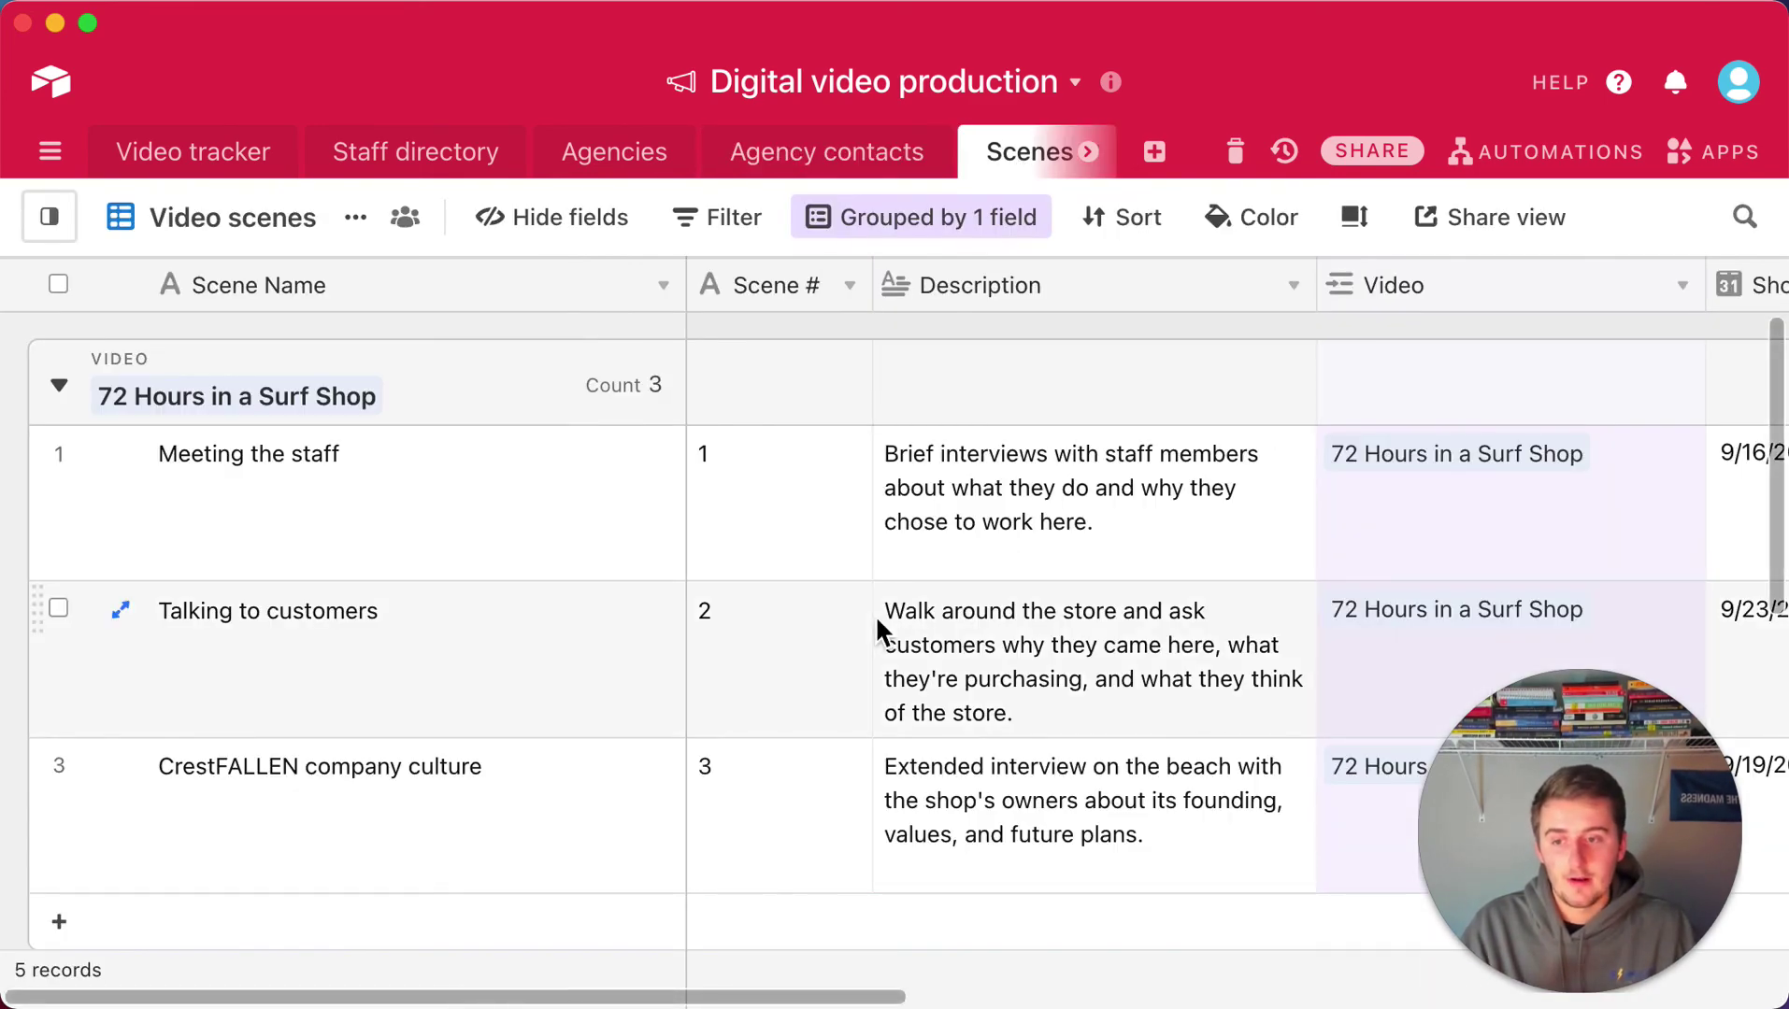
pyautogui.click(776, 159)
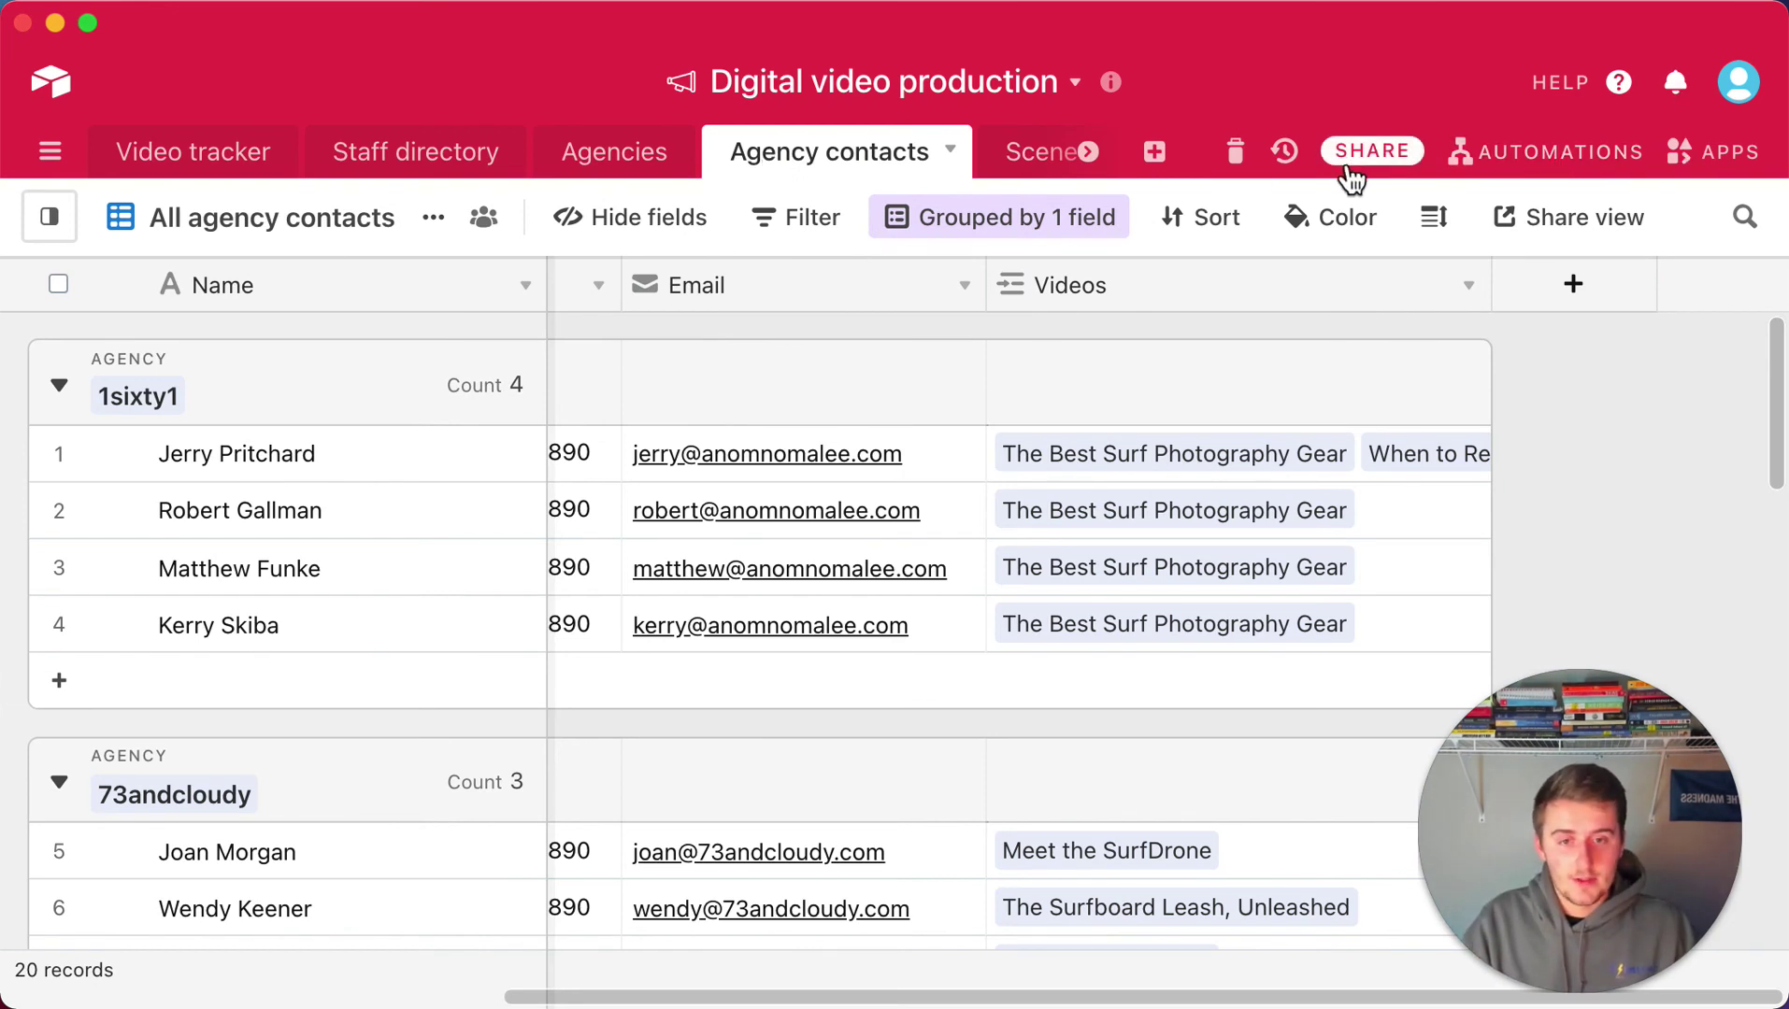
pyautogui.moveTo(767, 998); pyautogui.dragTo(505, 981)
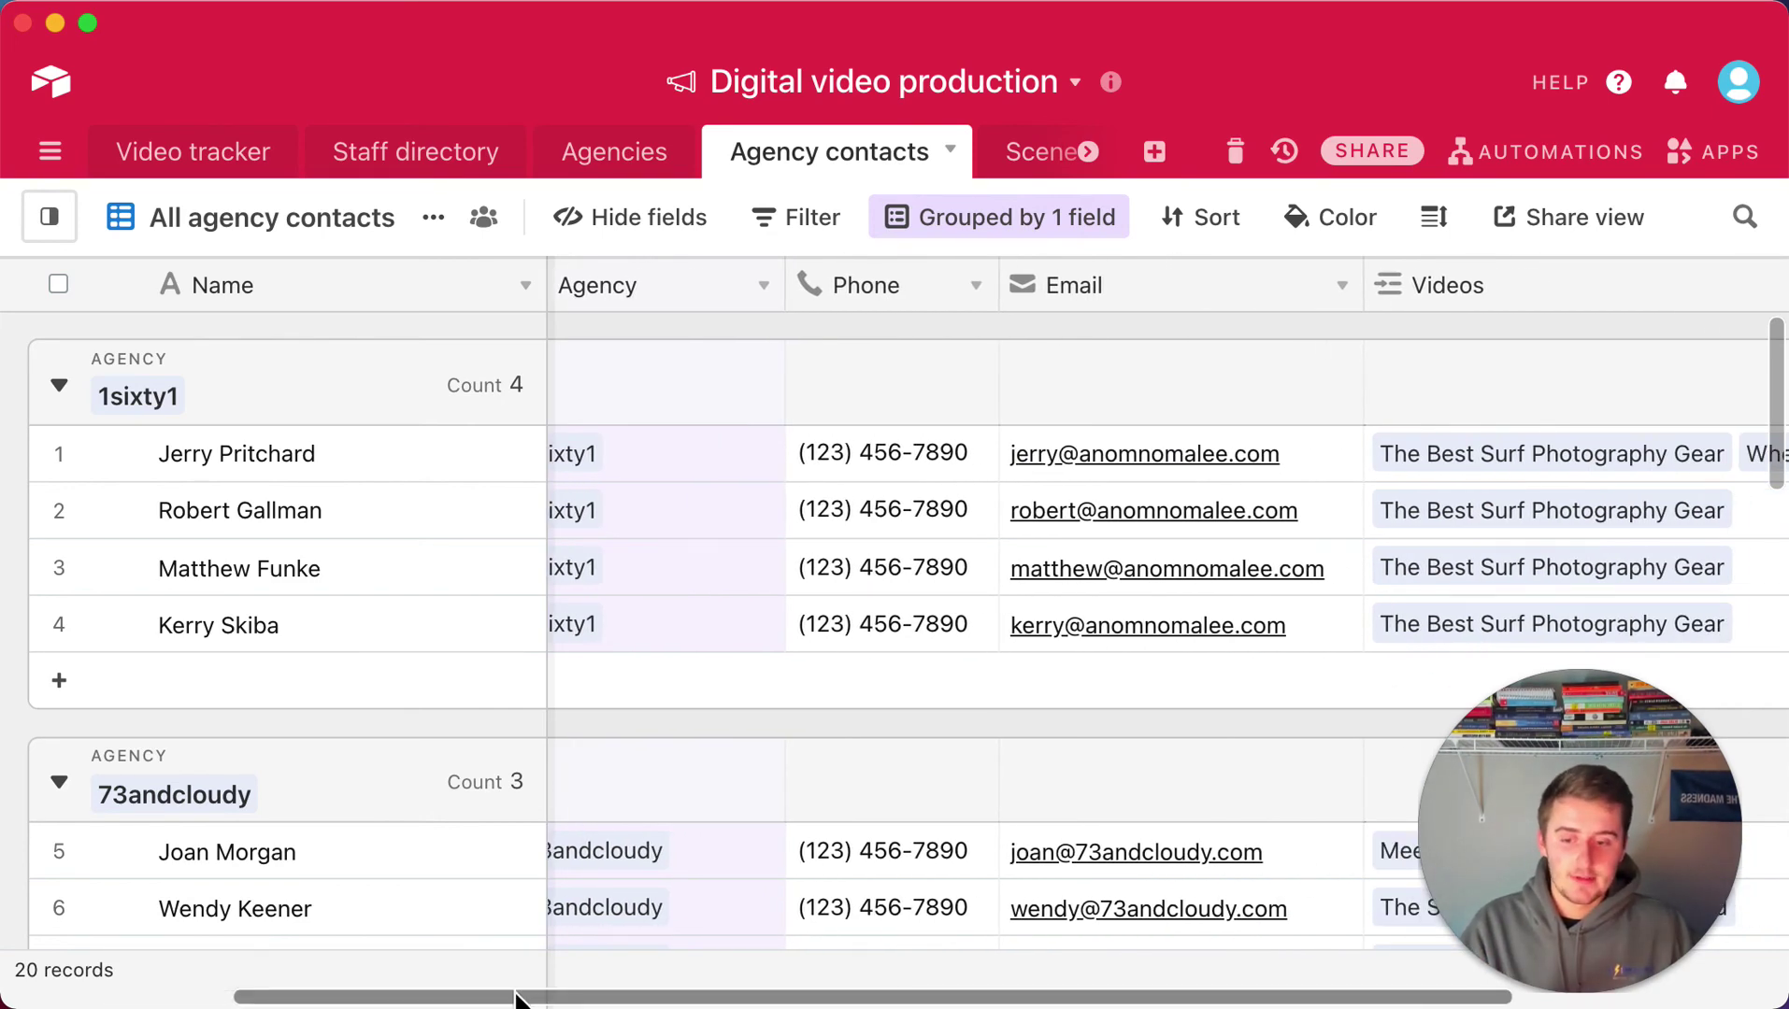
pyautogui.moveTo(516, 998); pyautogui.dragTo(283, 991)
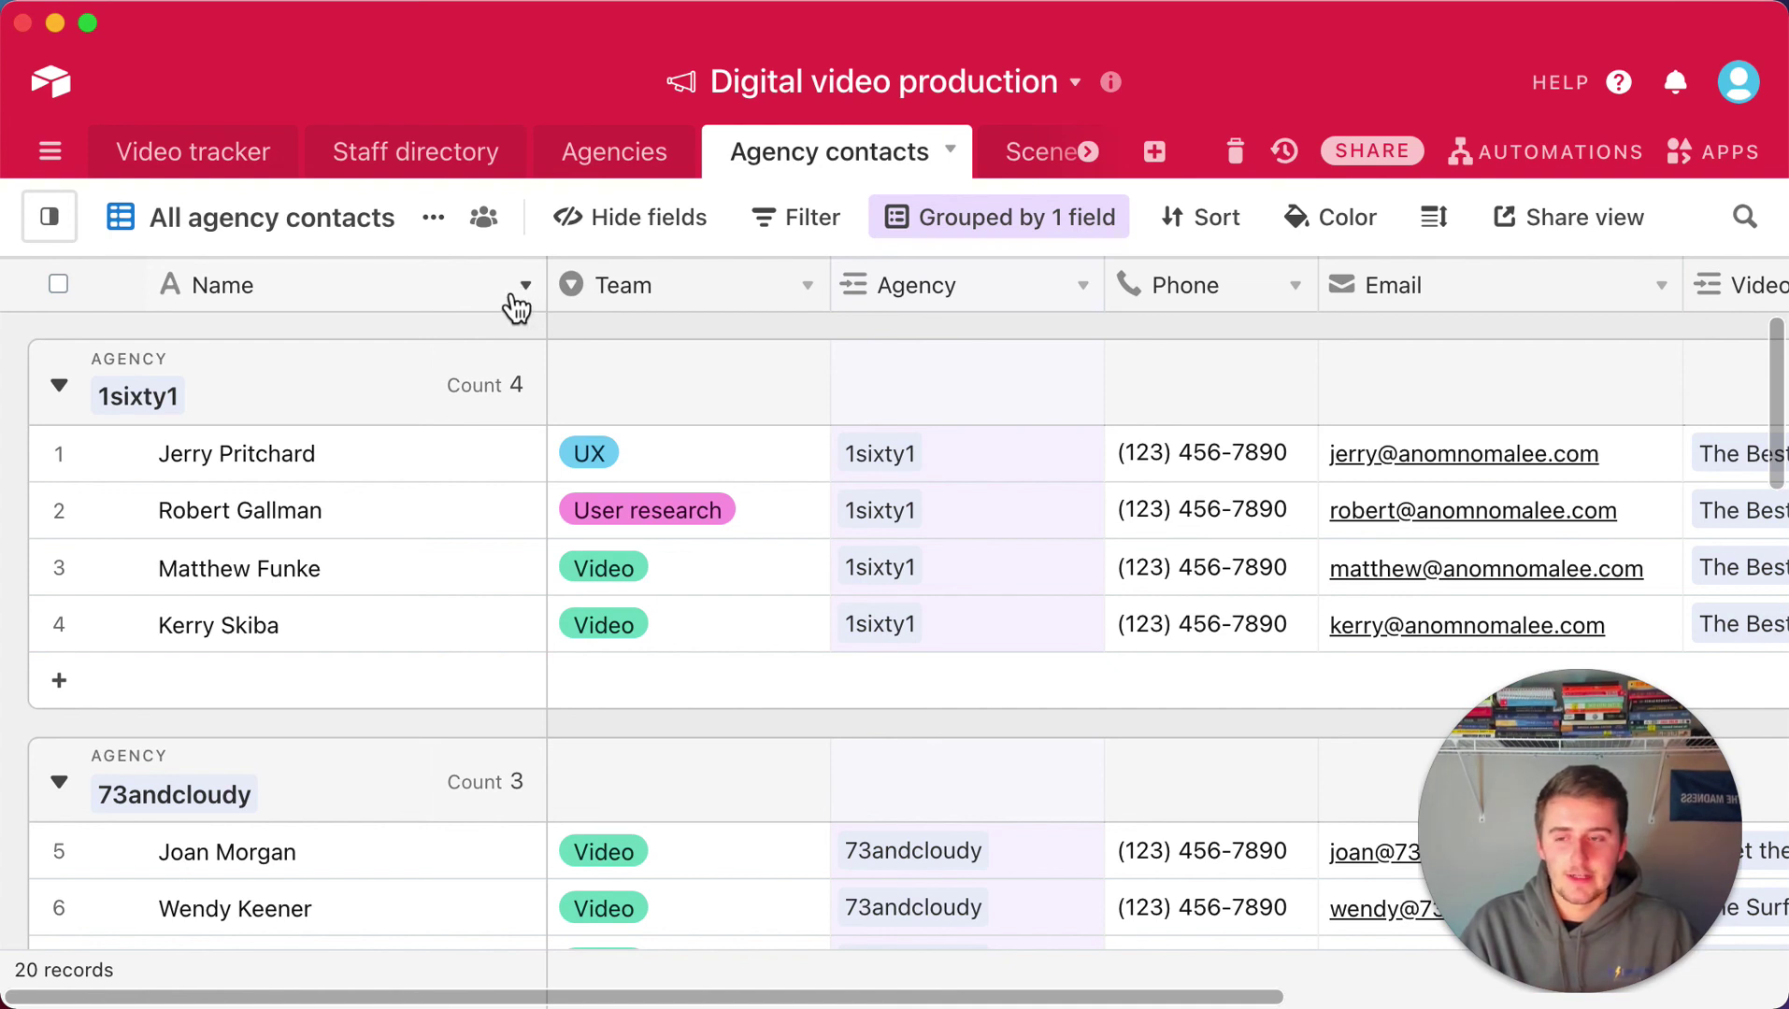
# Look through the existing, suggested, and creatable views for the Agency contacts table
pyautogui.click(50, 219)
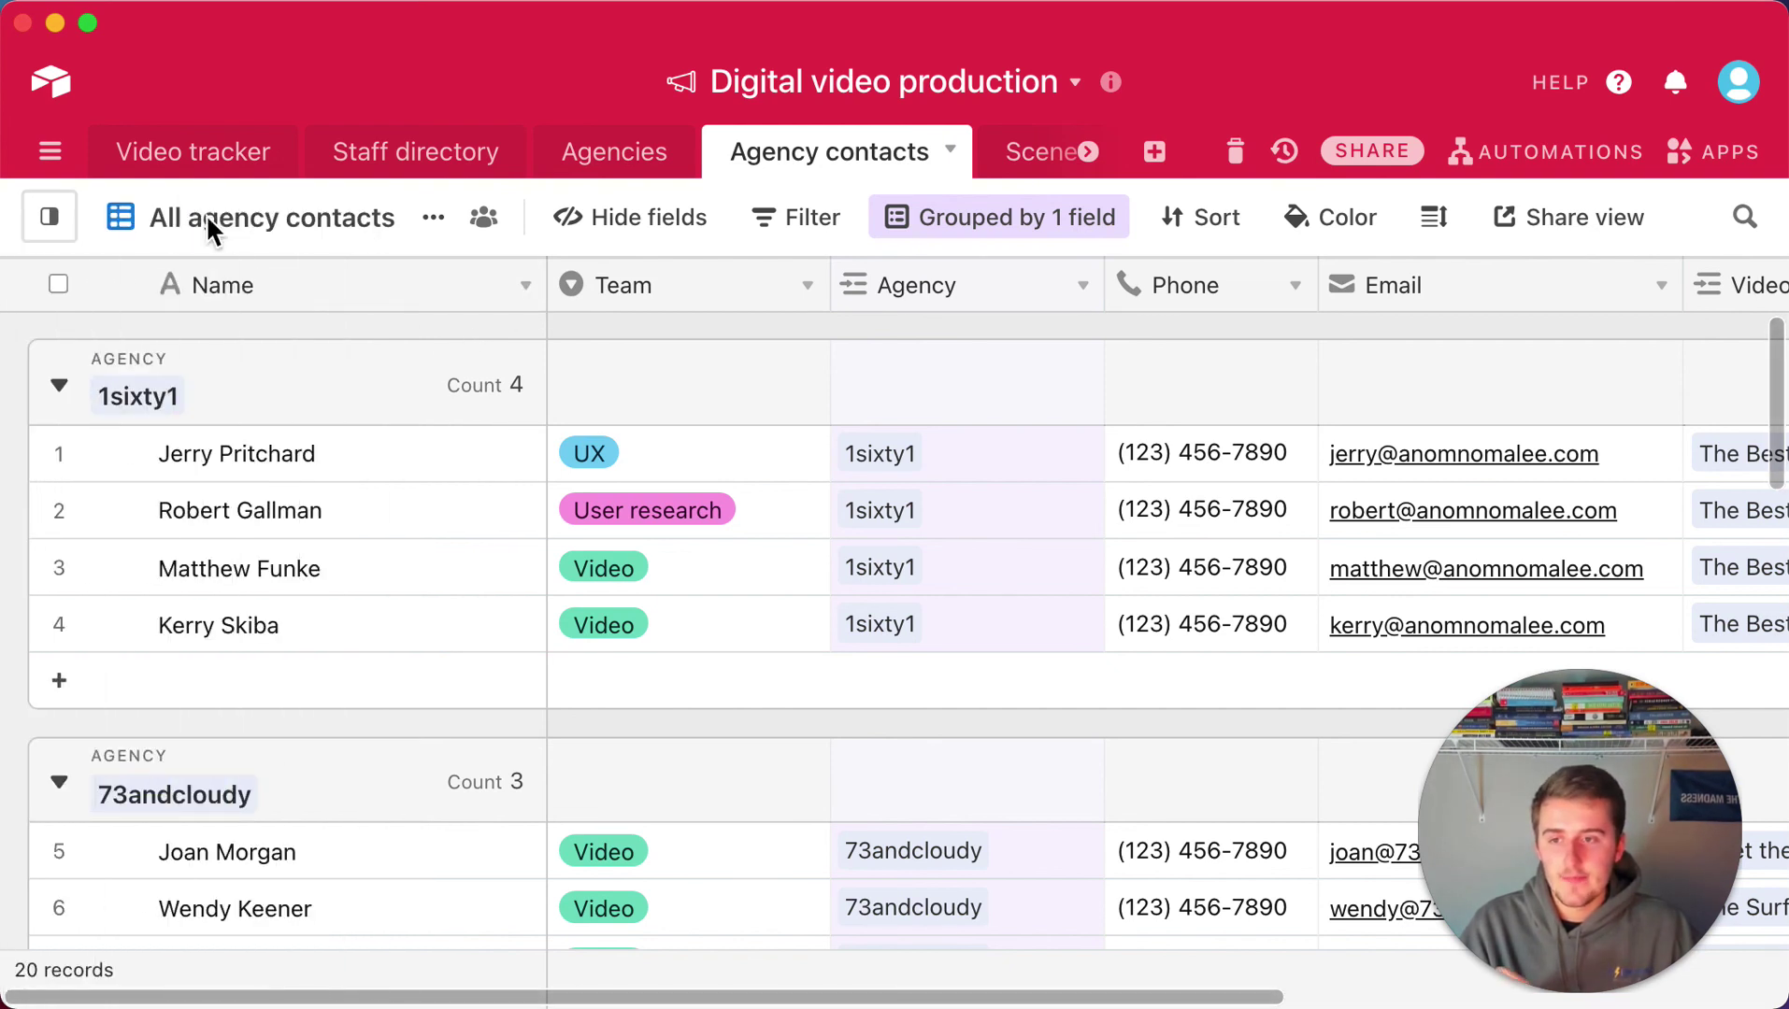
pyautogui.moveTo(54, 224)
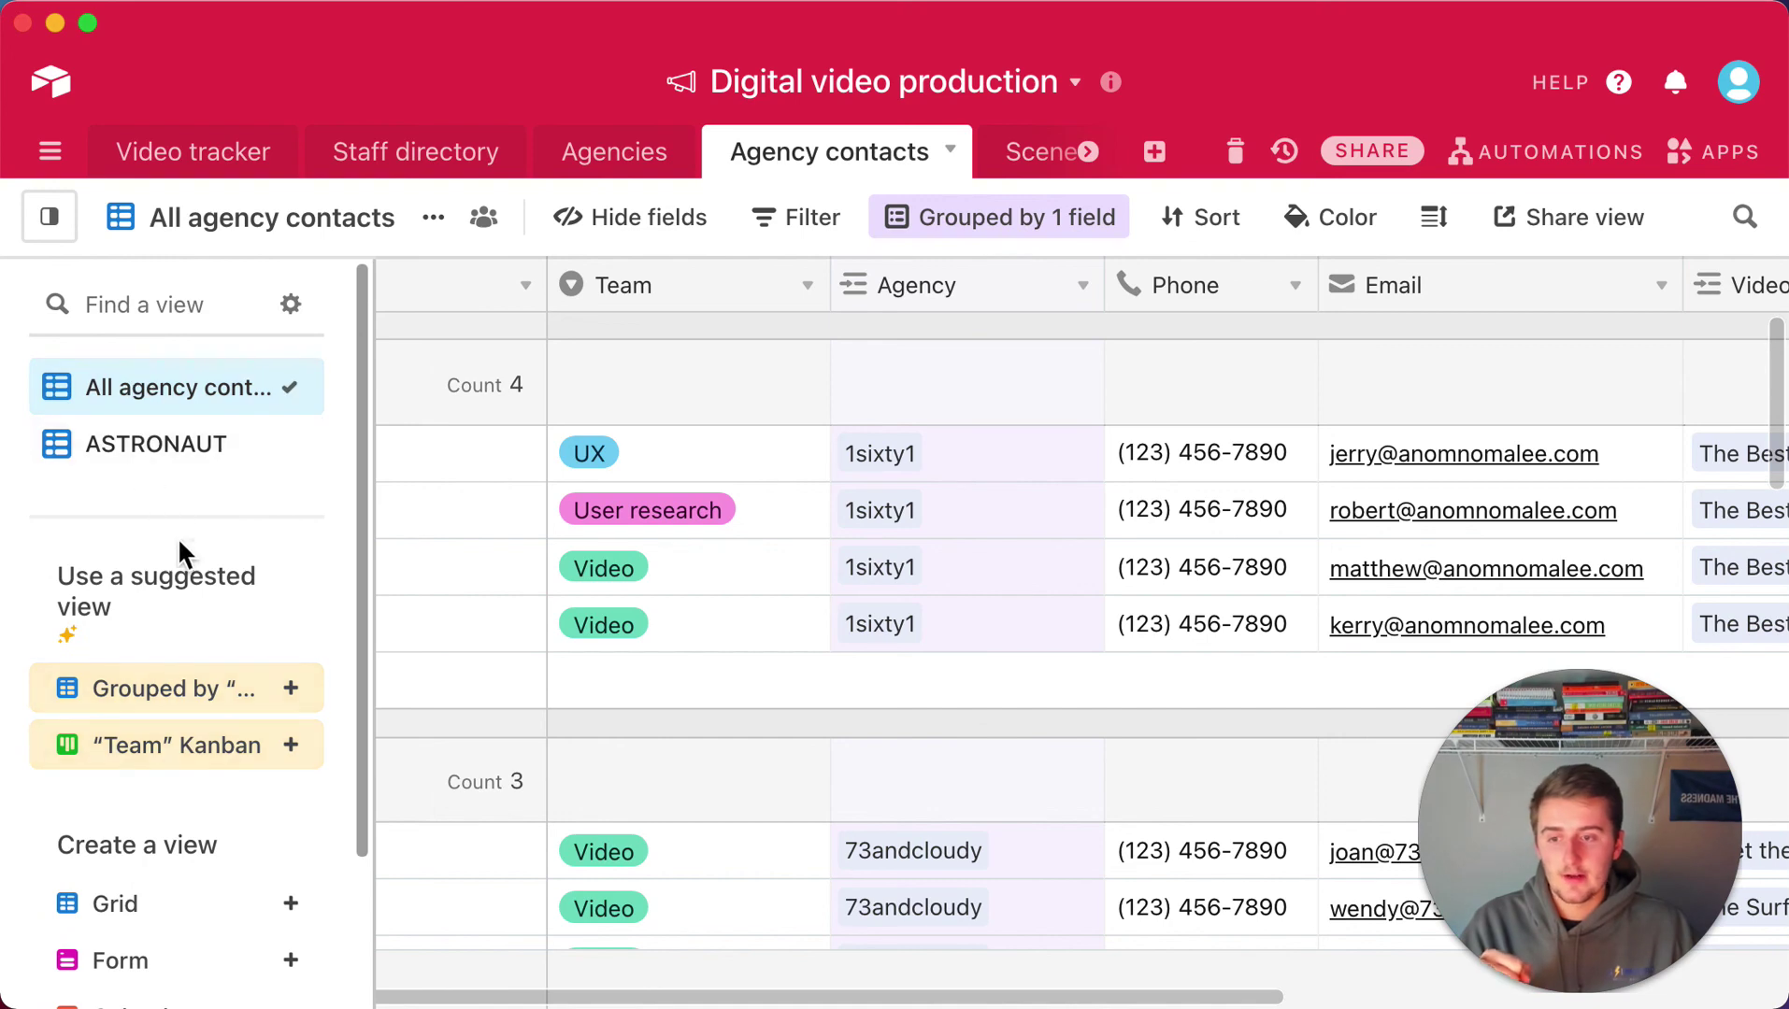
pyautogui.scroll(-3, 194, 766)
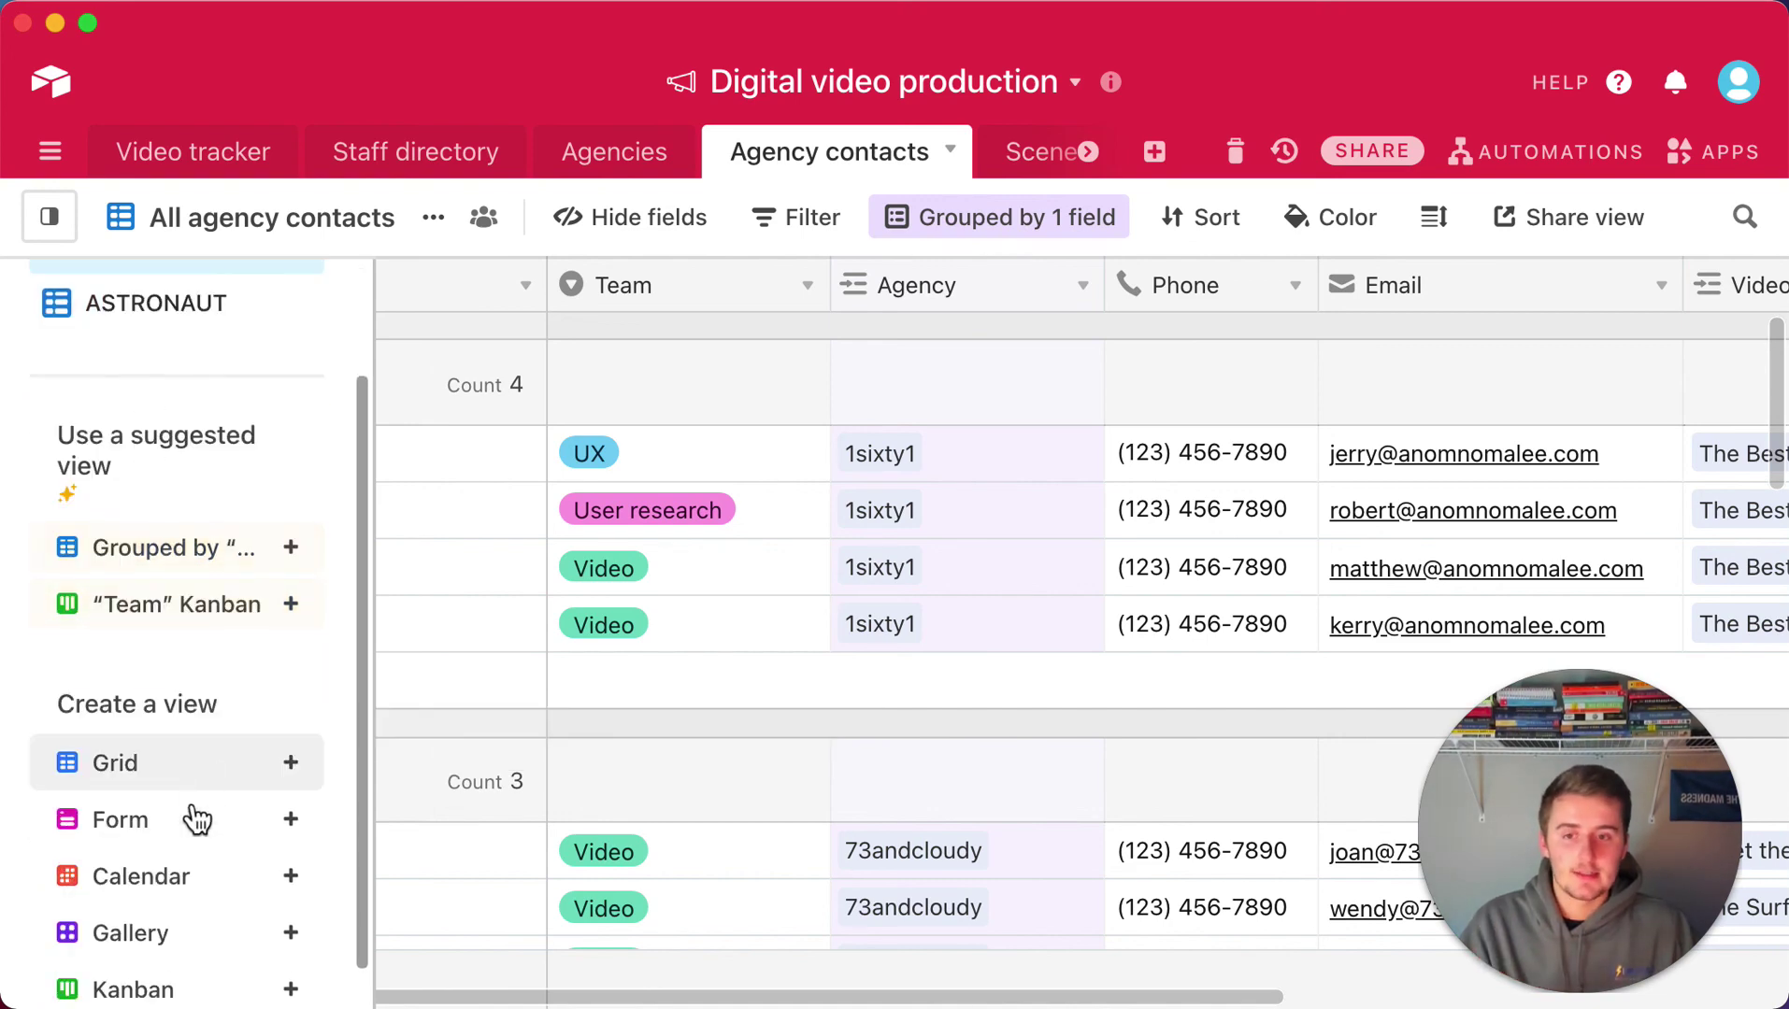
pyautogui.moveTo(218, 785)
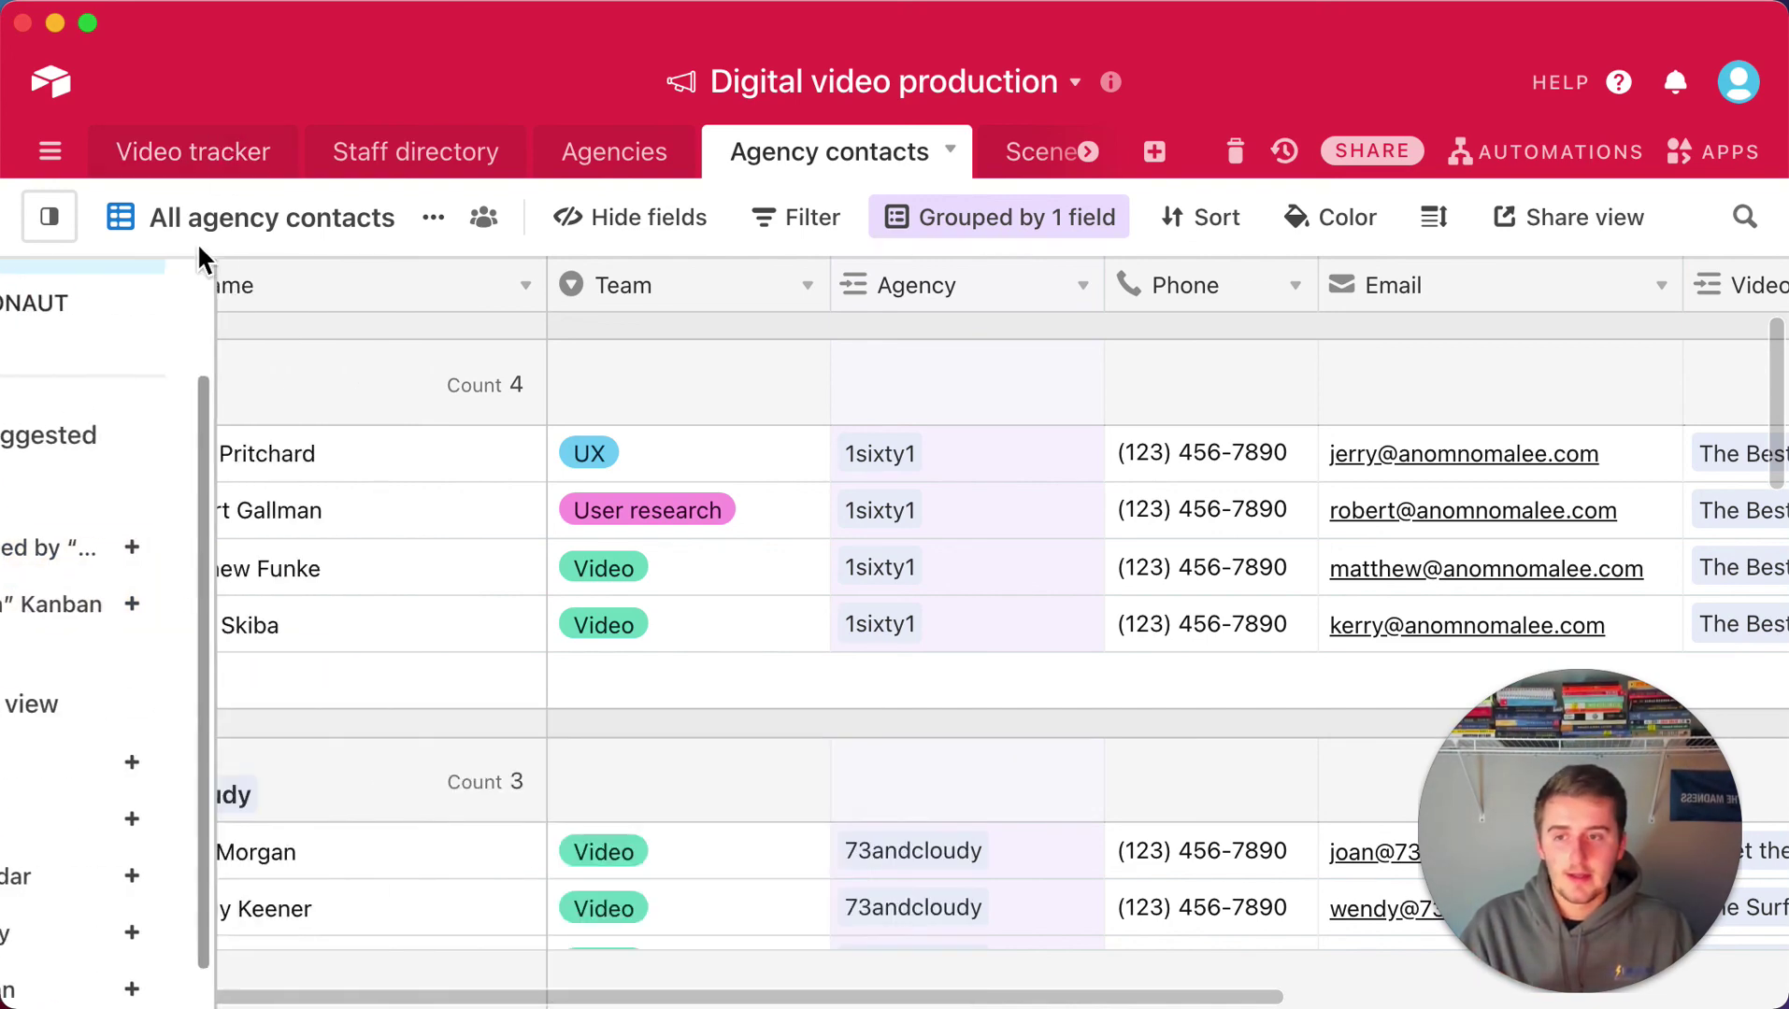